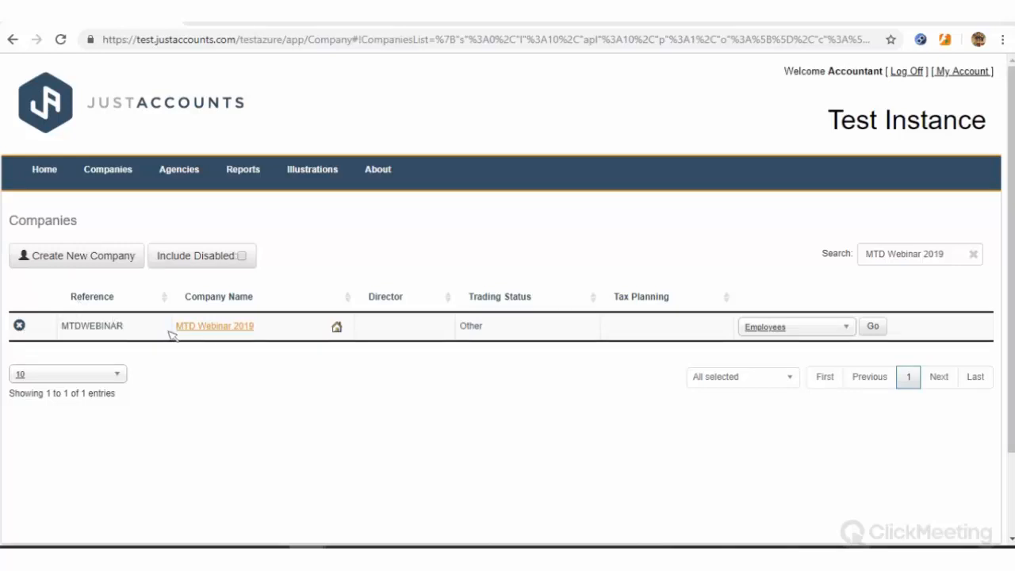
Open the MTD Webinar 2019 company from the Companies list
{"action": "left_click", "coordinate": [212, 329]}
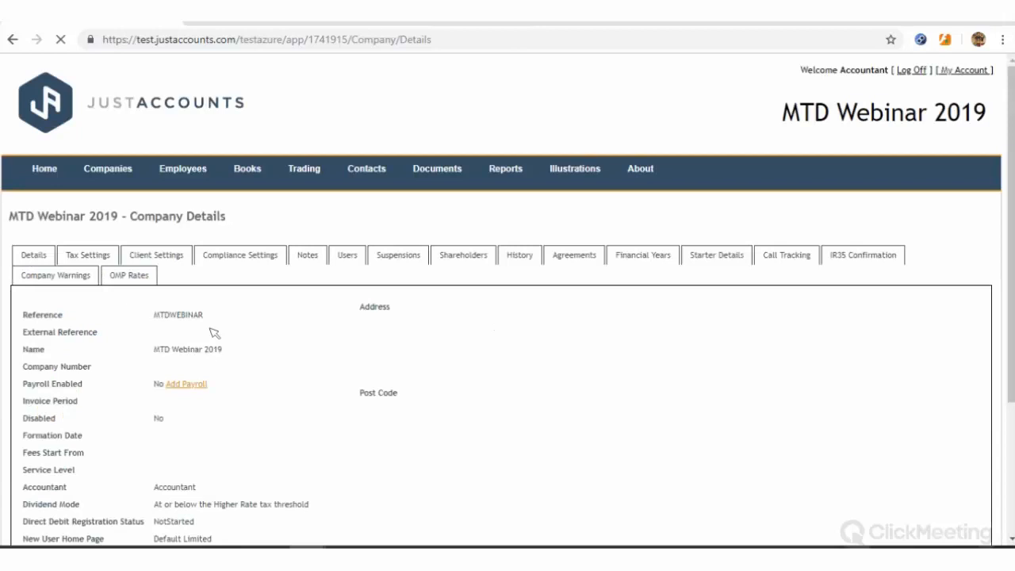
Edit the company and move through the Tax Settings VAT number and registration date fields
{"action": "scroll", "coordinate": [86, 436], "scroll_direction": "down", "scroll_amount": 2}
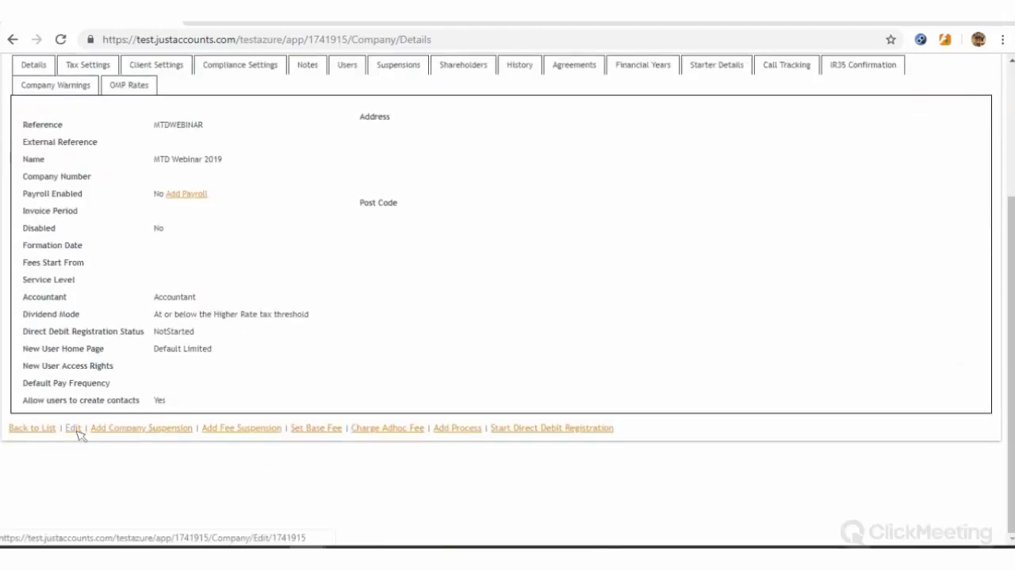
{"action": "left_click", "coordinate": [73, 428]}
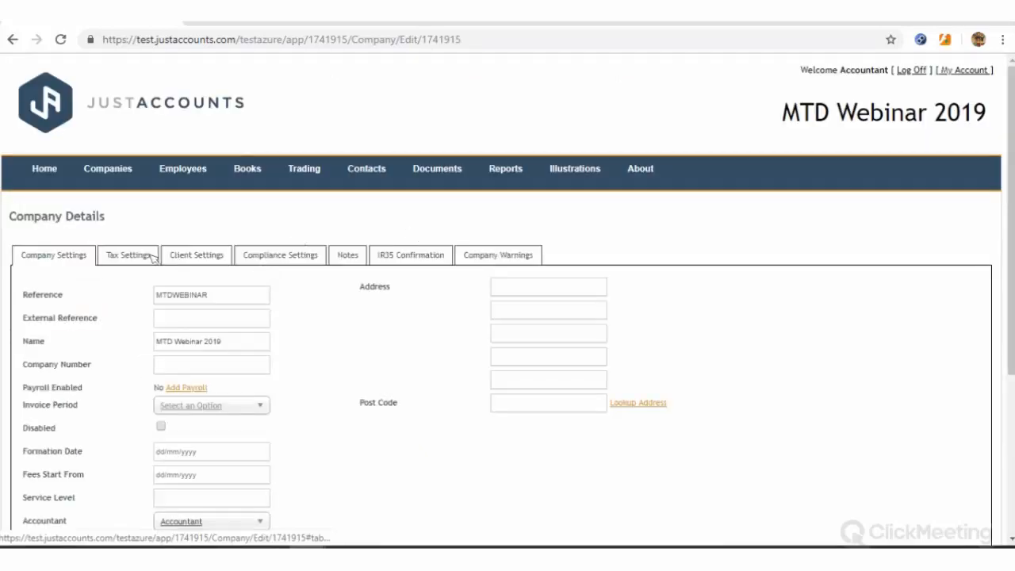
{"action": "left_click", "coordinate": [144, 257]}
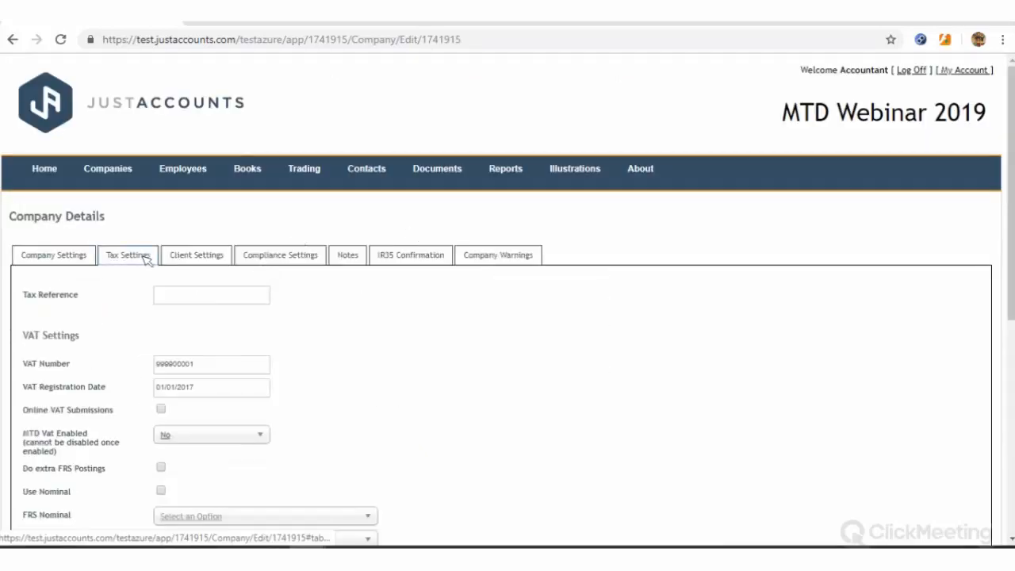
{"action": "scroll", "coordinate": [146, 258], "scroll_direction": "down", "scroll_amount": 1}
{"action": "double_click", "coordinate": [174, 290]}
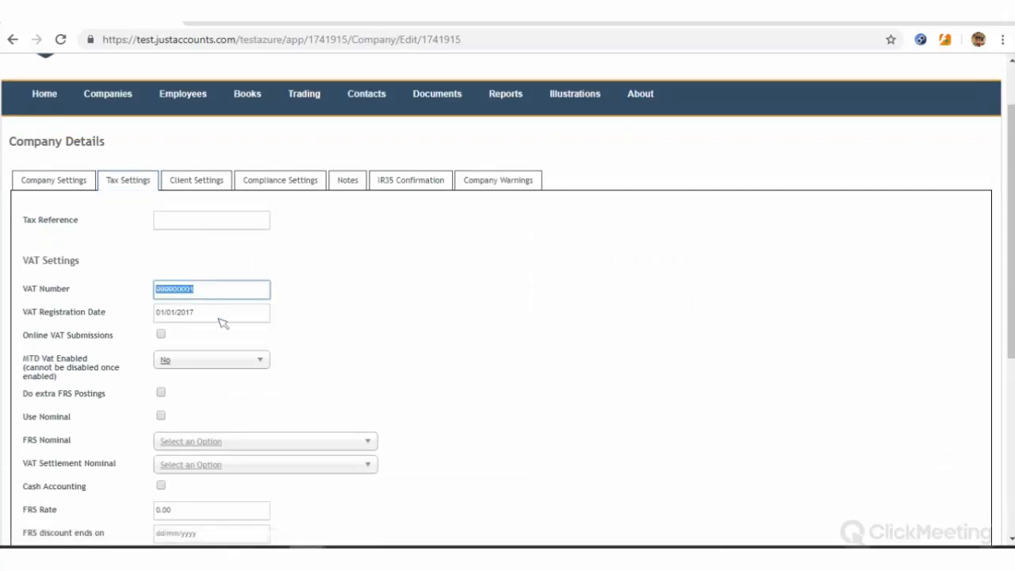
{"action": "key", "text": "Tab"}
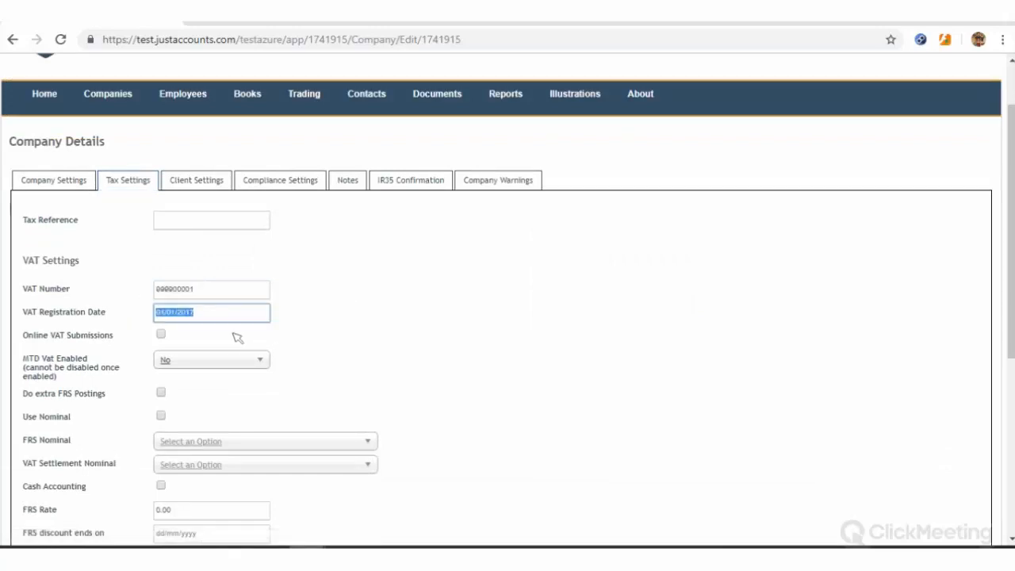
{"action": "key", "text": "Tab"}
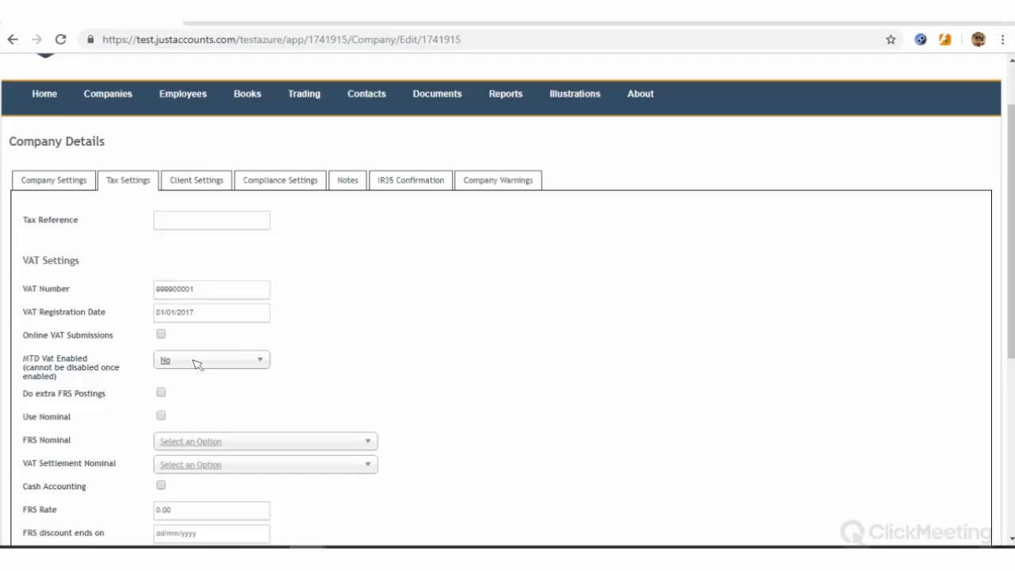
Set MTD Vat Enabled to Yes and save the tax settings
{"action": "left_click", "coordinate": [197, 364]}
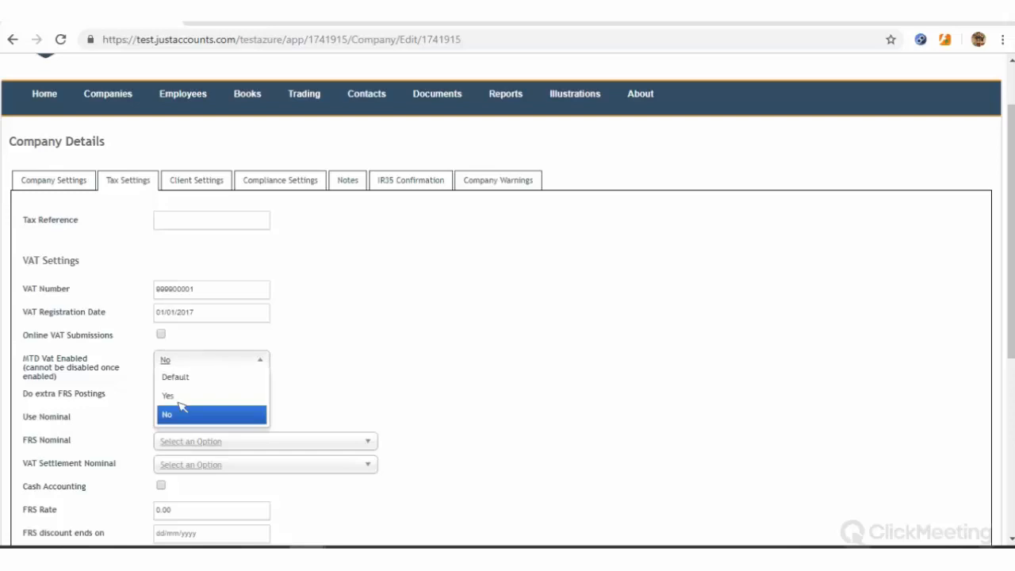
{"action": "left_click", "coordinate": [176, 395]}
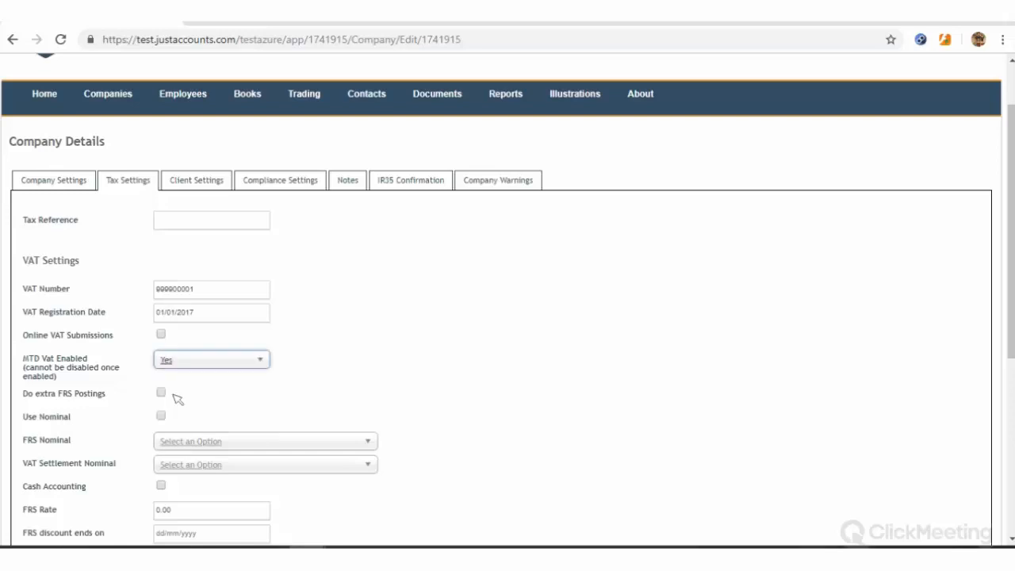
{"action": "left_click", "coordinate": [333, 379]}
{"action": "scroll", "coordinate": [159, 412], "scroll_direction": "down", "scroll_amount": 2}
{"action": "scroll", "coordinate": [58, 430], "scroll_direction": "down", "scroll_amount": 3}
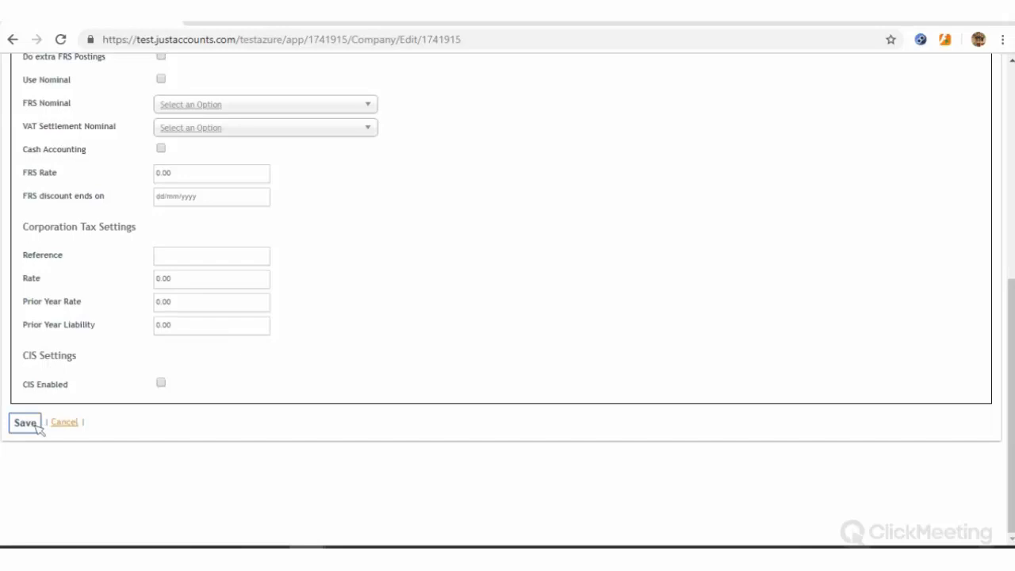
{"action": "left_click", "coordinate": [37, 425]}
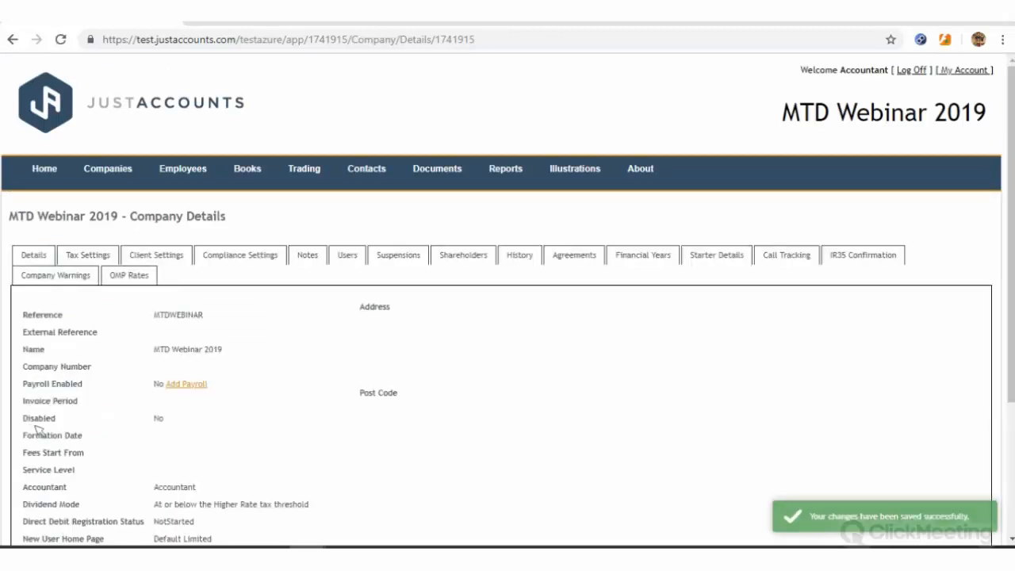
Go to Books > VAT Returns and create a new VAT return
{"action": "mouse_move", "coordinate": [252, 172]}
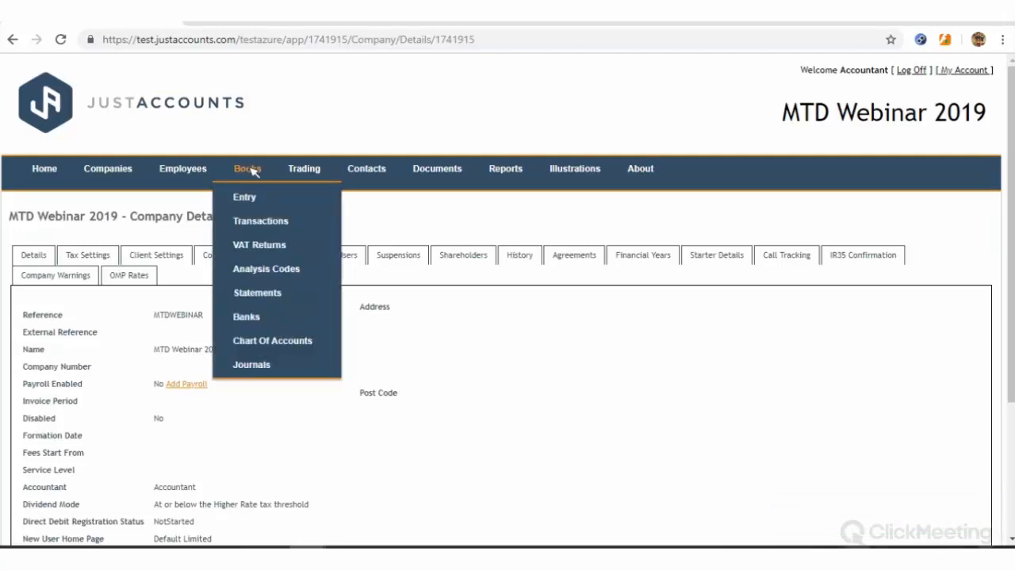
{"action": "double_click", "coordinate": [260, 249]}
{"action": "left_click", "coordinate": [260, 246]}
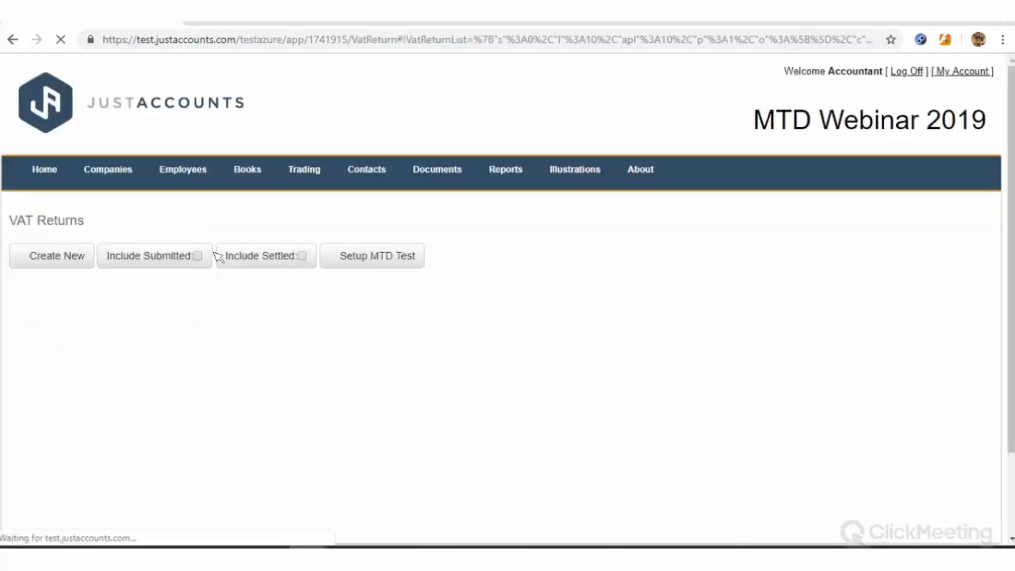
{"action": "left_click", "coordinate": [57, 257]}
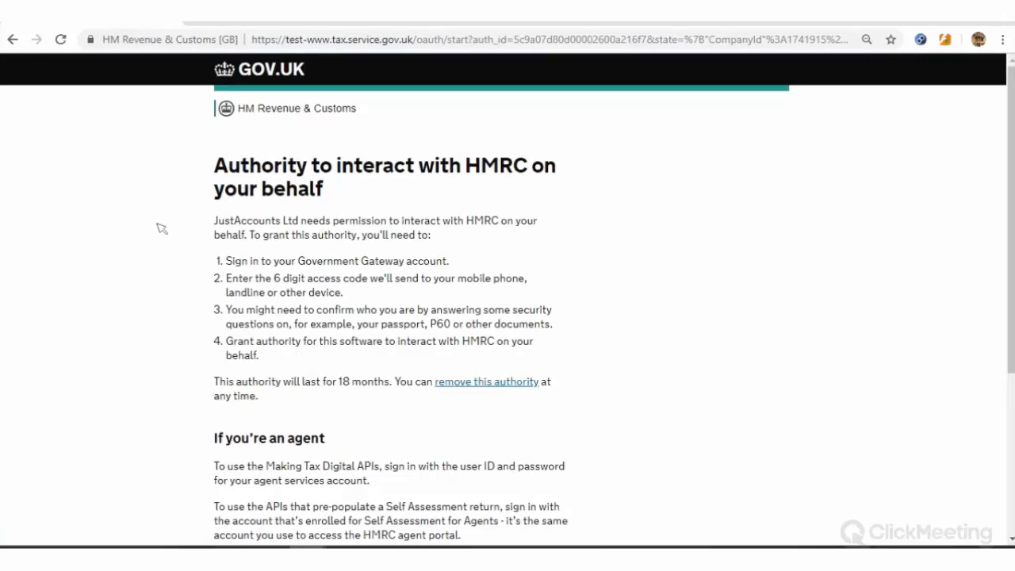
Sign in to HMRC with the test user ID and grant JustAccounts authority over VAT information
{"action": "scroll", "coordinate": [190, 218], "scroll_direction": "down", "scroll_amount": 1}
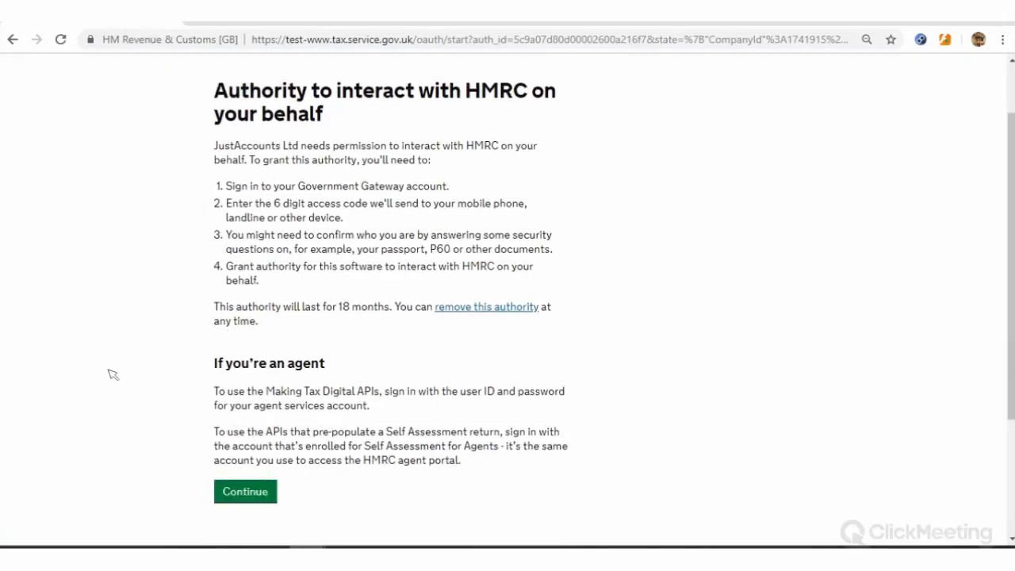
{"action": "left_click", "coordinate": [247, 495]}
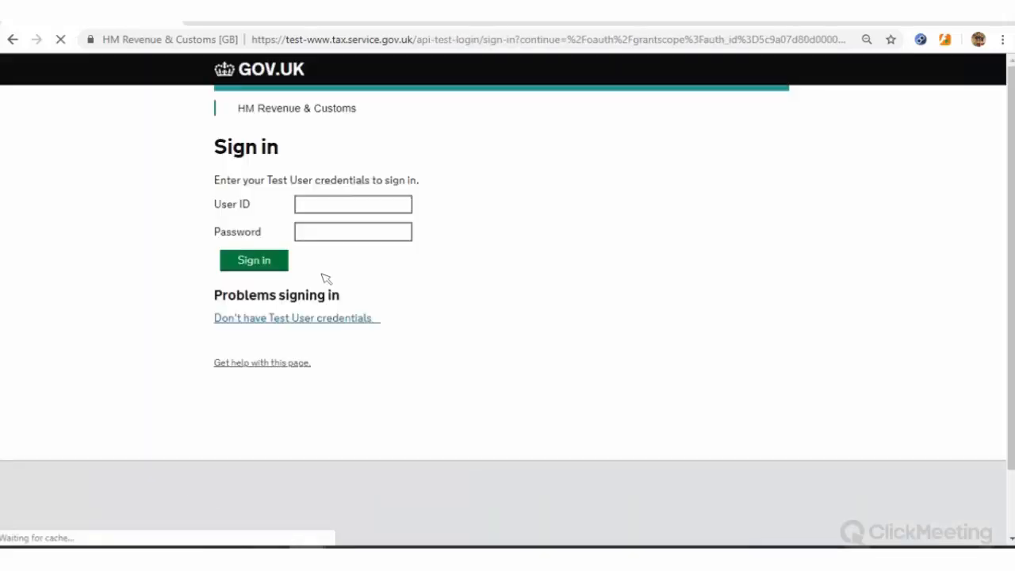
{"action": "left_click", "coordinate": [353, 204]}
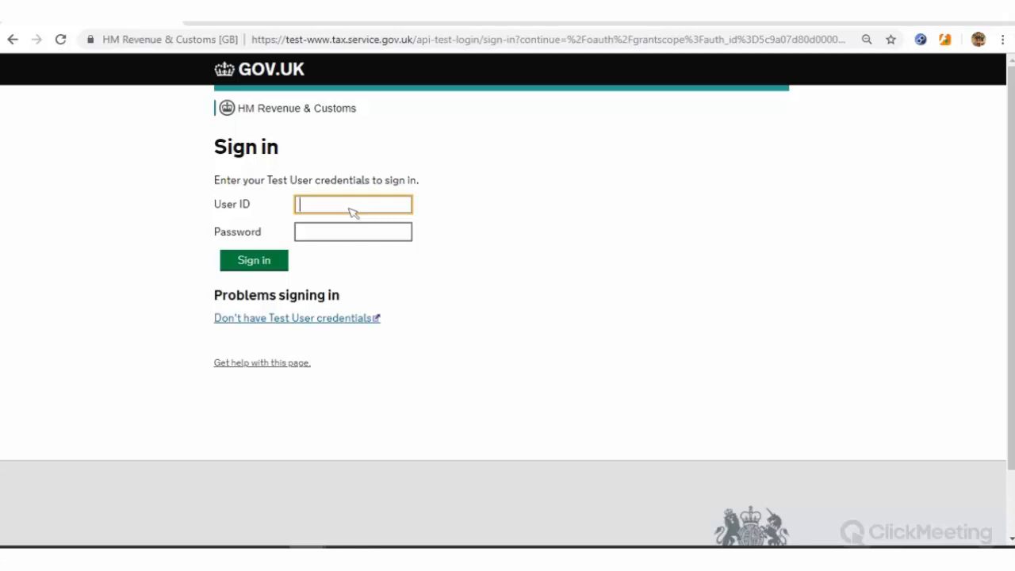
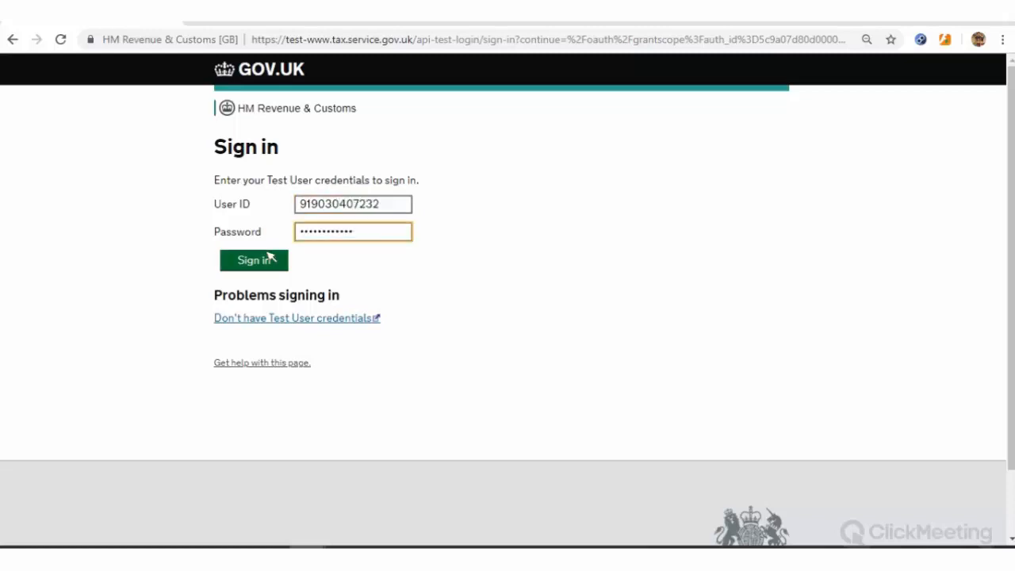
{"action": "left_click", "coordinate": [270, 256]}
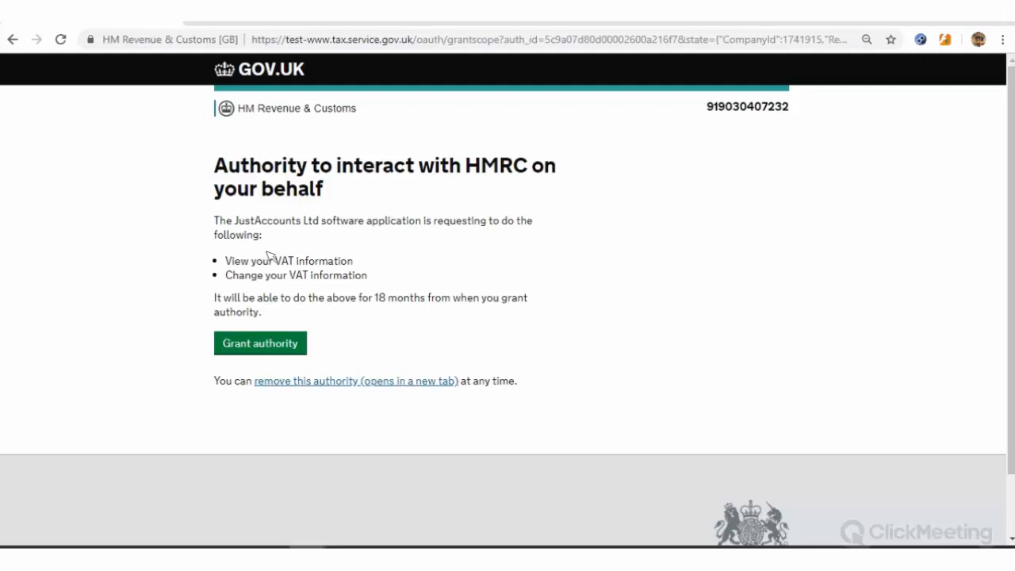
{"action": "left_click", "coordinate": [282, 343]}
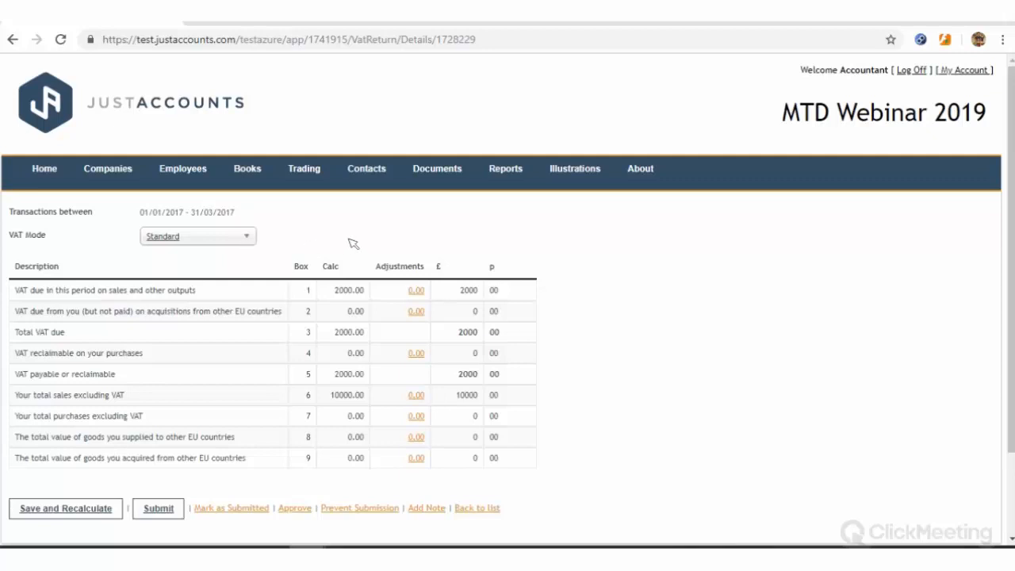
Submit the 01/01/2017–31/03/2017 VAT return to HMRC and confirm the submission
{"action": "scroll", "coordinate": [339, 240], "scroll_direction": "down", "scroll_amount": 1}
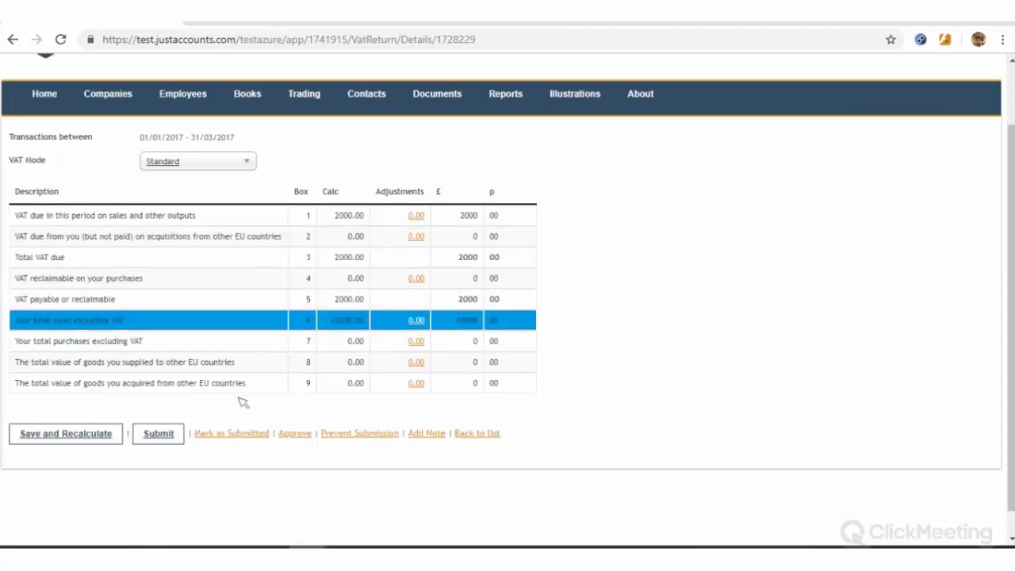
{"action": "left_click", "coordinate": [157, 434]}
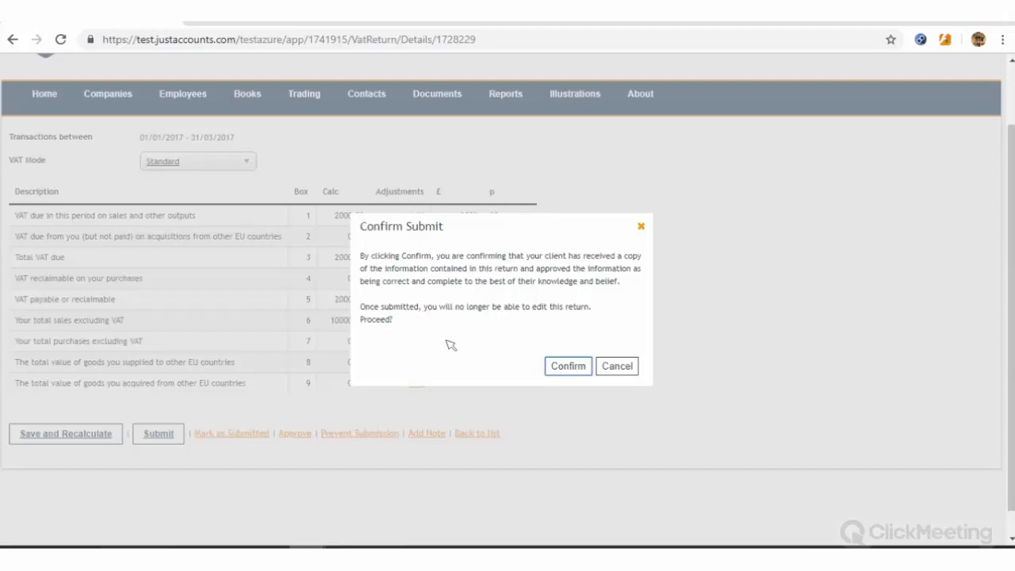
{"action": "left_click", "coordinate": [569, 366]}
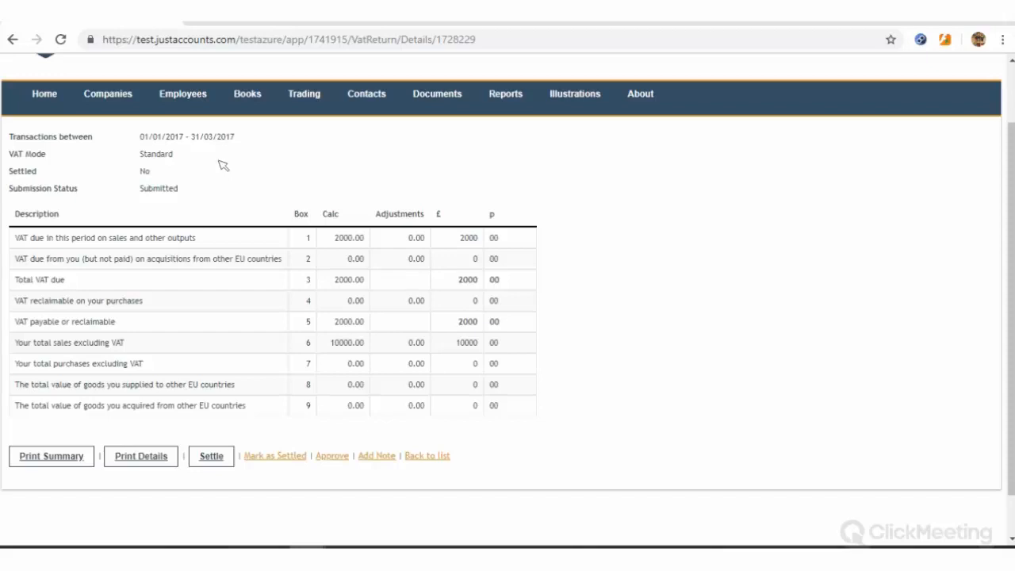
Open the Chart of Accounts and expand Turnover to view the 10,000.00 Sales credit
{"action": "left_click", "coordinate": [247, 95]}
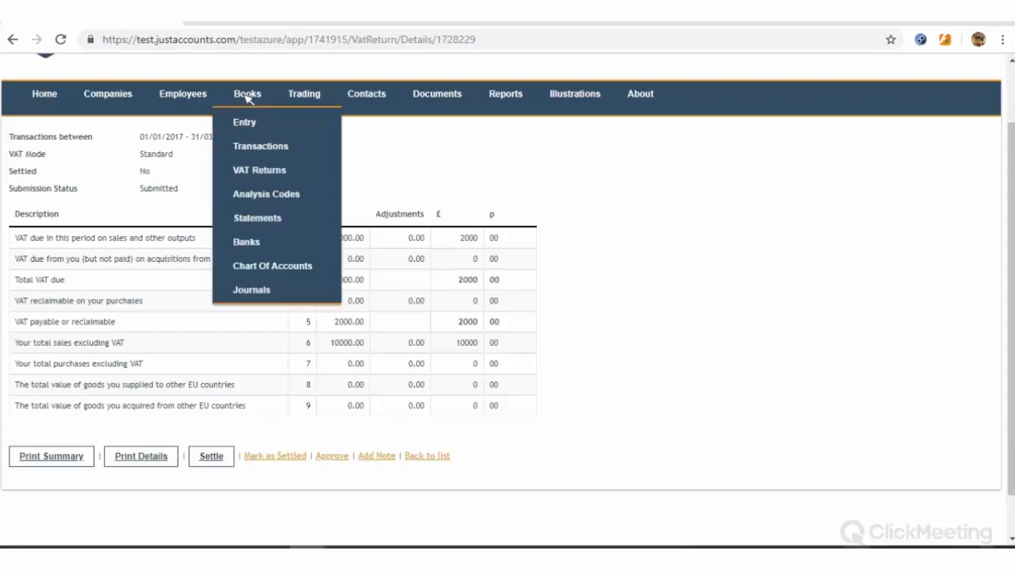
{"action": "left_click", "coordinate": [265, 269]}
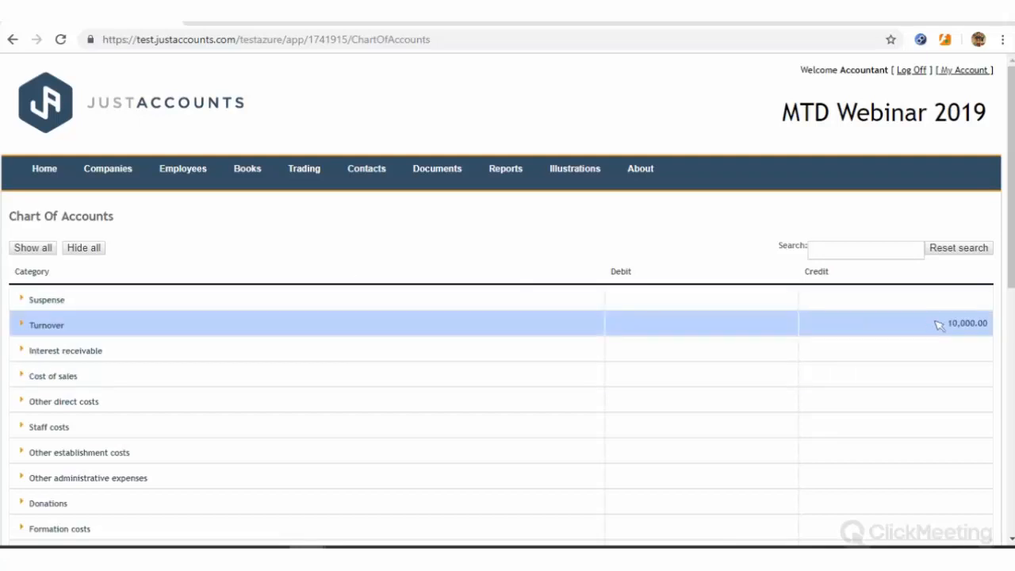
{"action": "scroll", "coordinate": [940, 325], "scroll_direction": "down", "scroll_amount": 1}
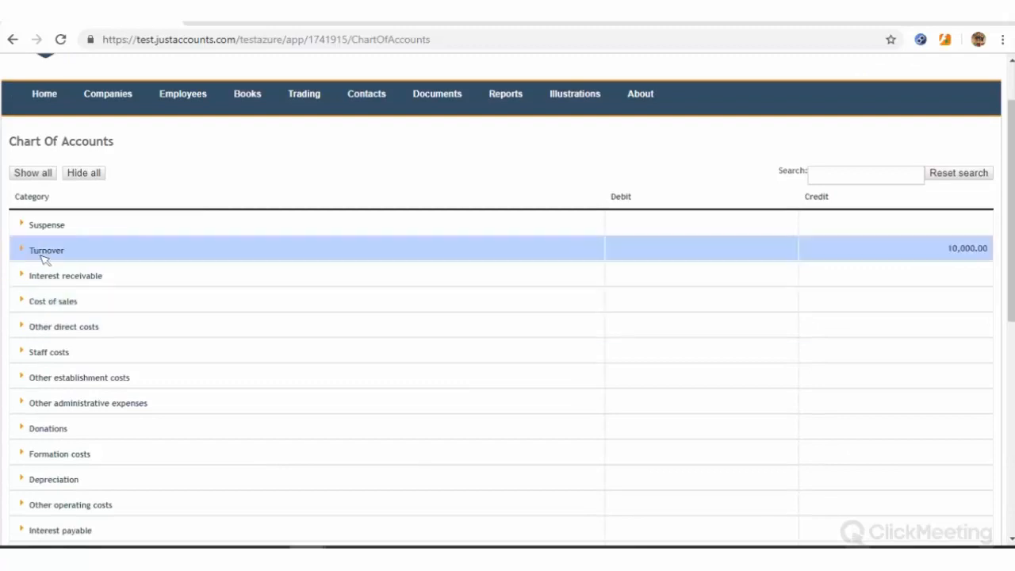
{"action": "left_click", "coordinate": [22, 249]}
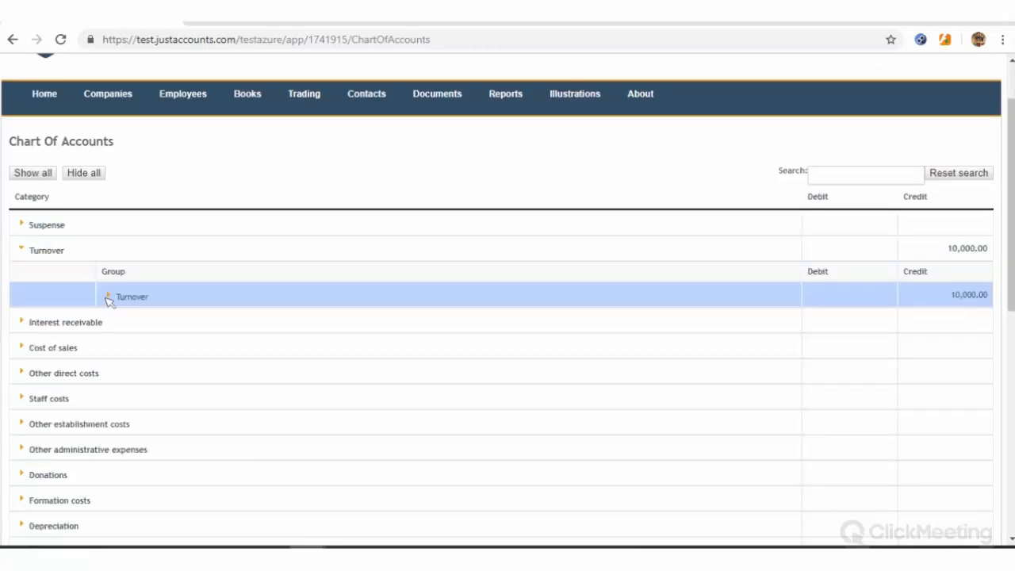
{"action": "left_click", "coordinate": [108, 296]}
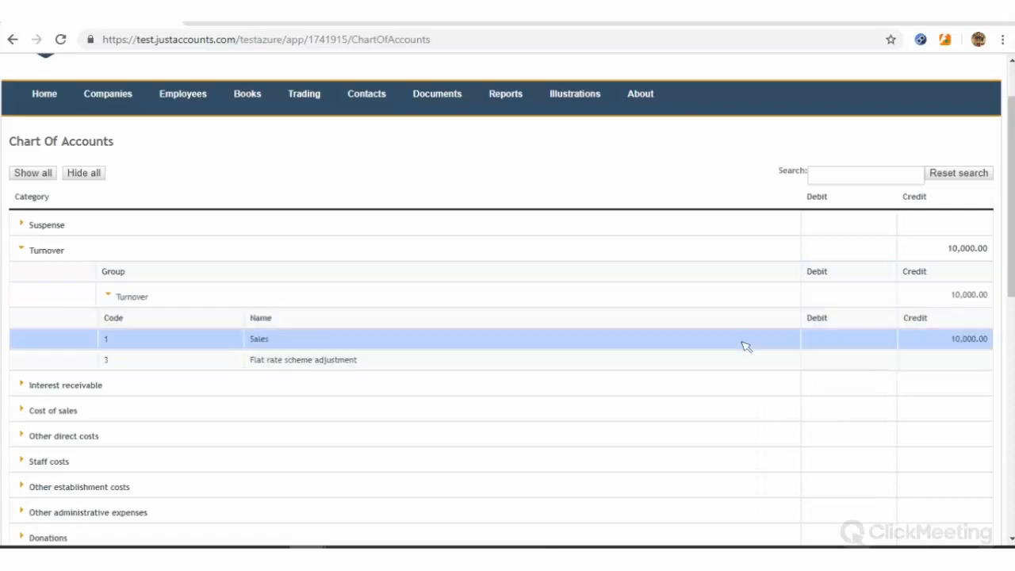
{"action": "double_click", "coordinate": [948, 339]}
{"action": "left_click", "coordinate": [949, 343]}
Collapse Turnover and open the chart of accounts in edit mode
{"action": "left_click", "coordinate": [22, 248]}
{"action": "scroll", "coordinate": [126, 278], "scroll_direction": "down", "scroll_amount": 3}
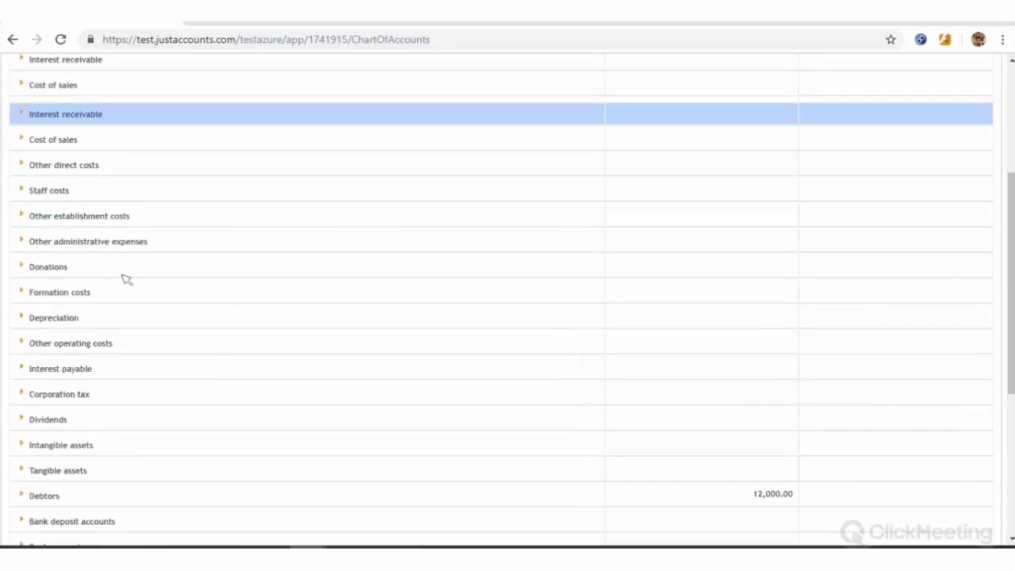
{"action": "scroll", "coordinate": [126, 277], "scroll_direction": "down", "scroll_amount": 3}
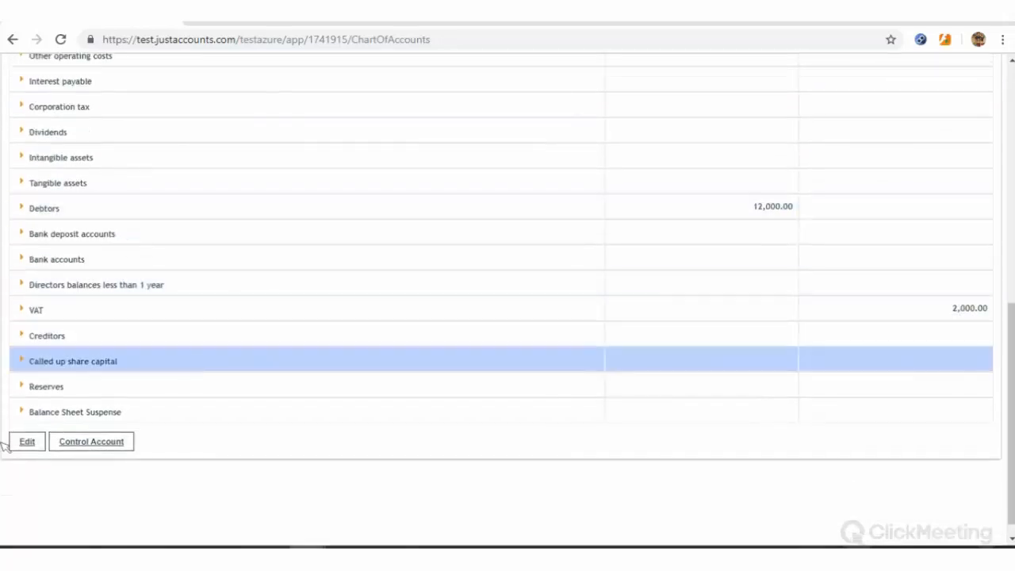
{"action": "left_click", "coordinate": [27, 442]}
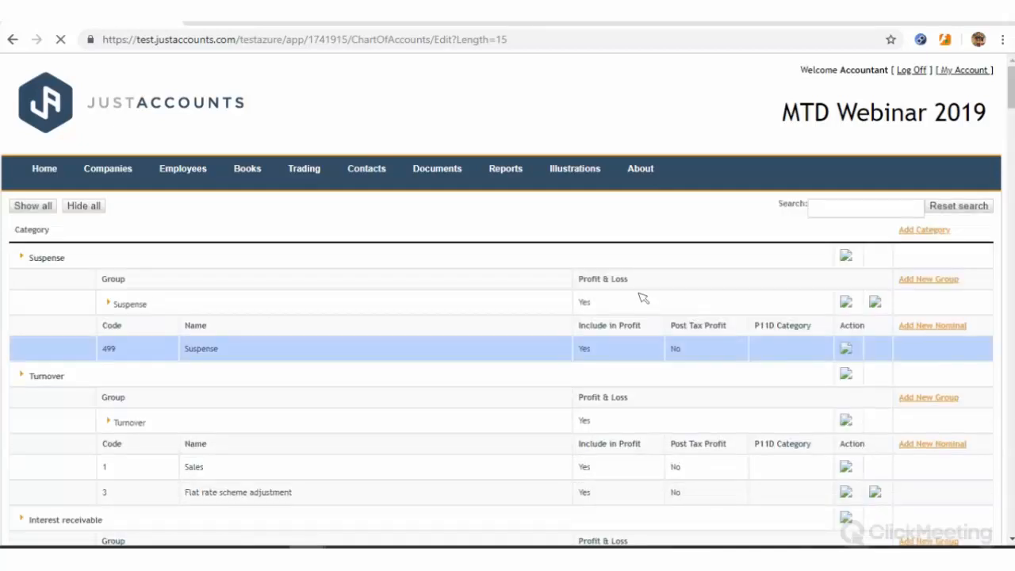
Switch to the browser tab showing the secure account's Companies list with Legend Dairy Limited
{"action": "scroll", "coordinate": [281, 260], "scroll_direction": "down", "scroll_amount": 1}
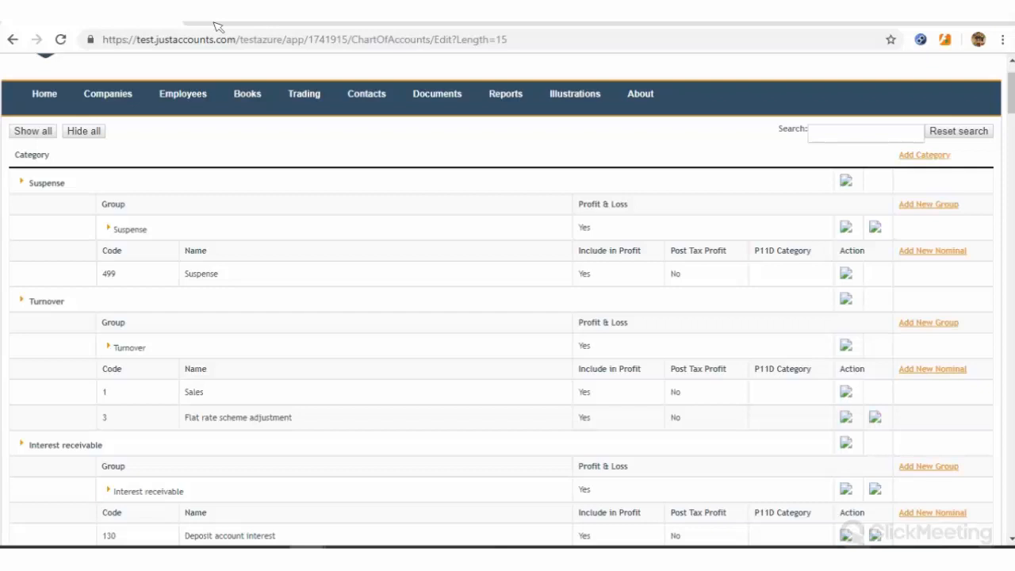
{"action": "left_click", "coordinate": [218, 28]}
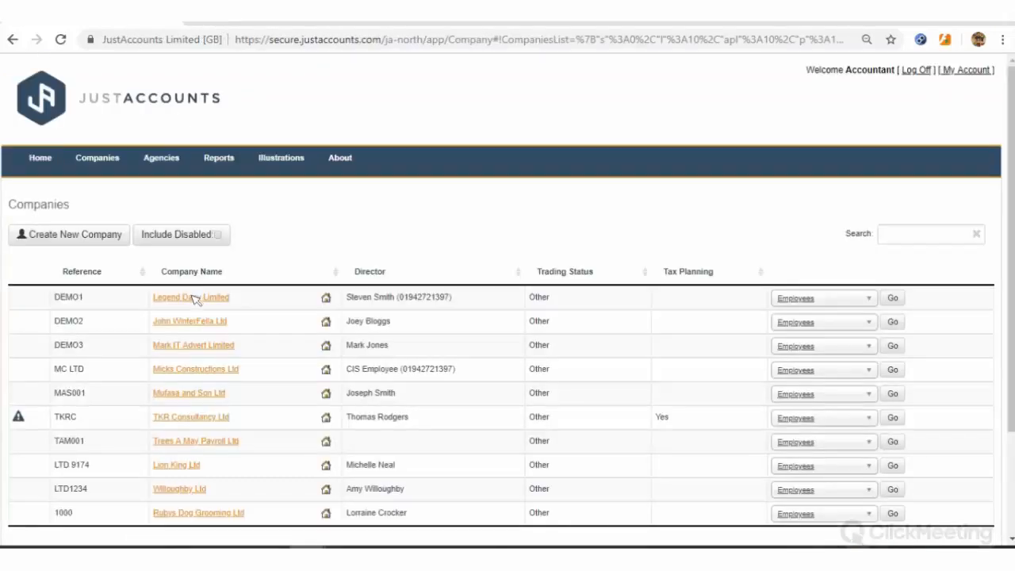
Open Legend Dairy Limited's Chart Of Accounts from the Books menu in edit mode
{"action": "left_click", "coordinate": [194, 299]}
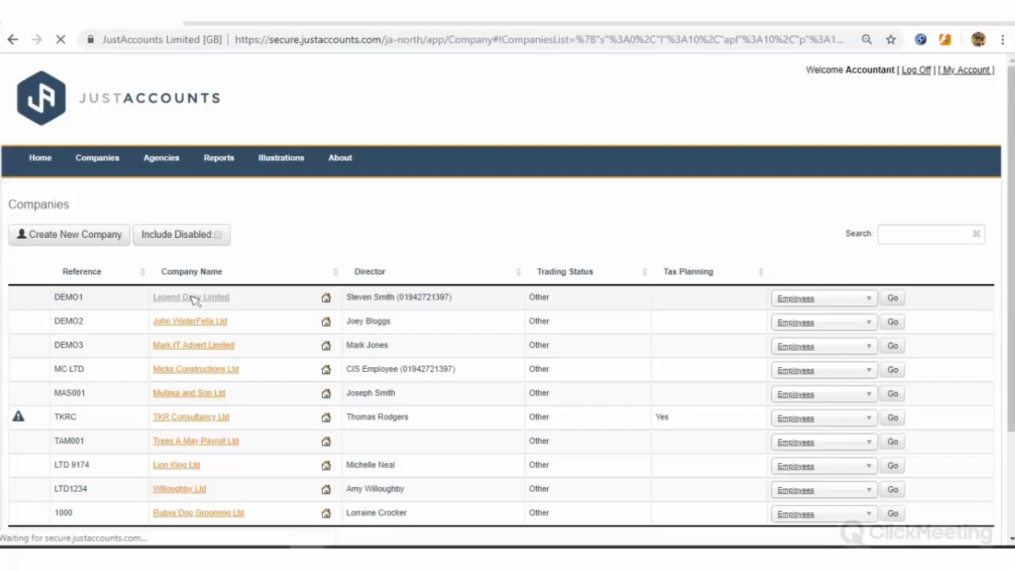
{"action": "mouse_move", "coordinate": [222, 158]}
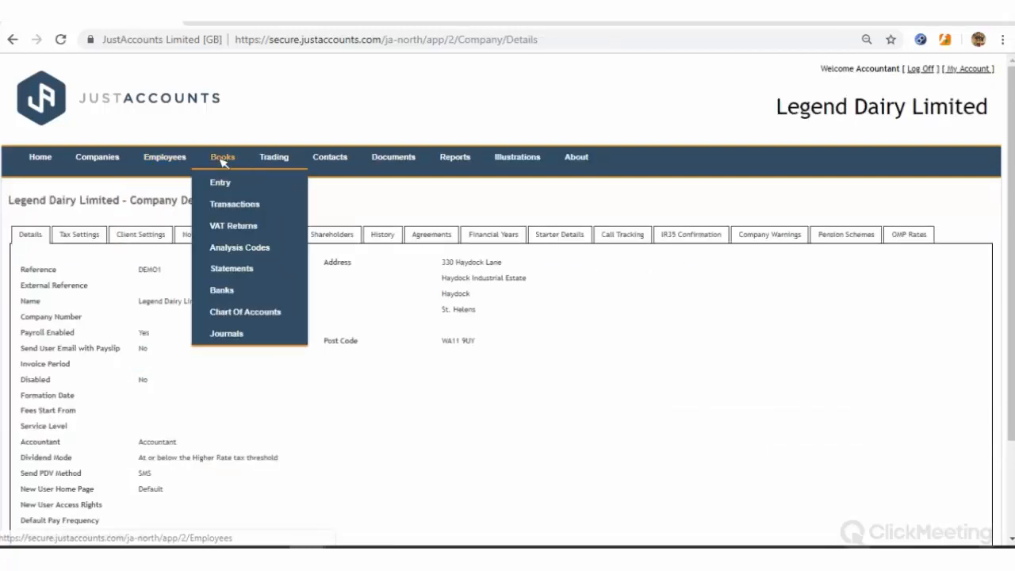
{"action": "left_click", "coordinate": [241, 314]}
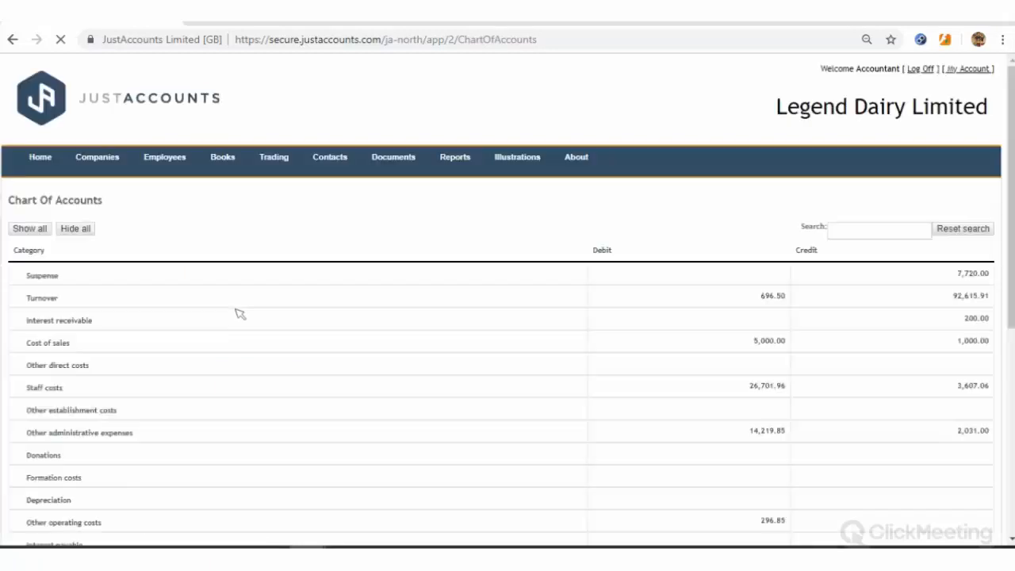
{"action": "scroll", "coordinate": [214, 295], "scroll_direction": "down", "scroll_amount": 5}
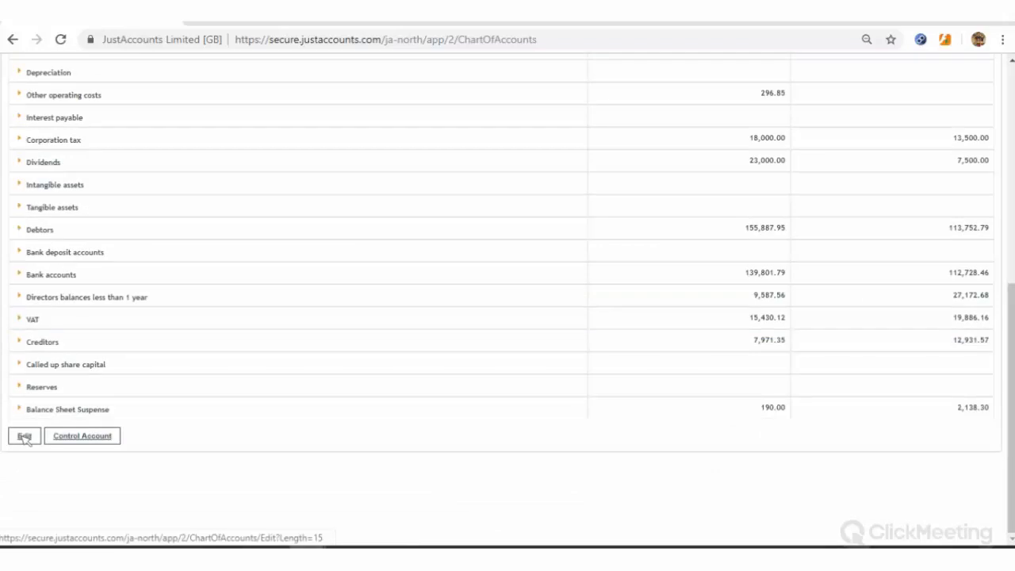
{"action": "left_click", "coordinate": [25, 436]}
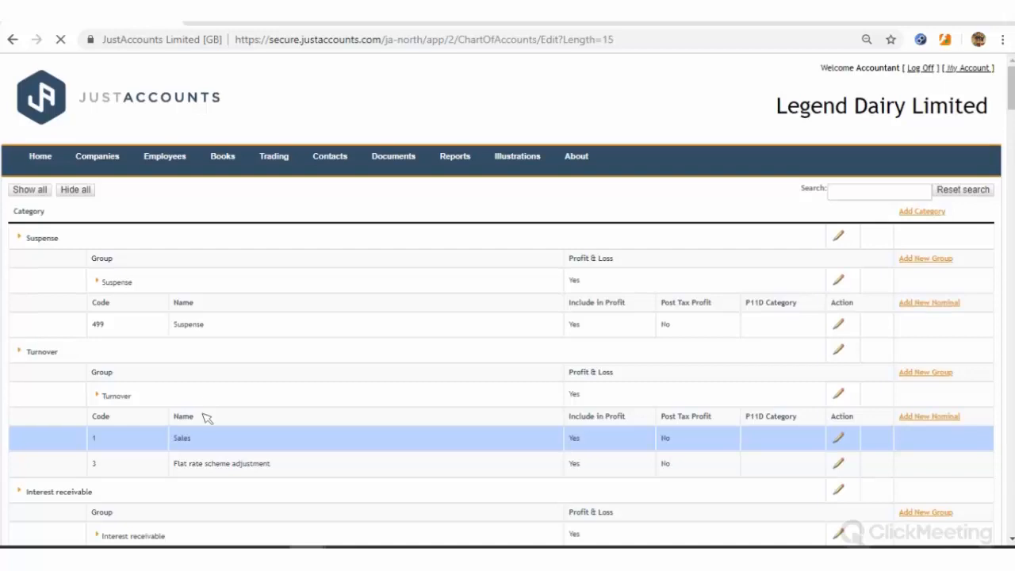
{"action": "scroll", "coordinate": [205, 418], "scroll_direction": "down", "scroll_amount": 1}
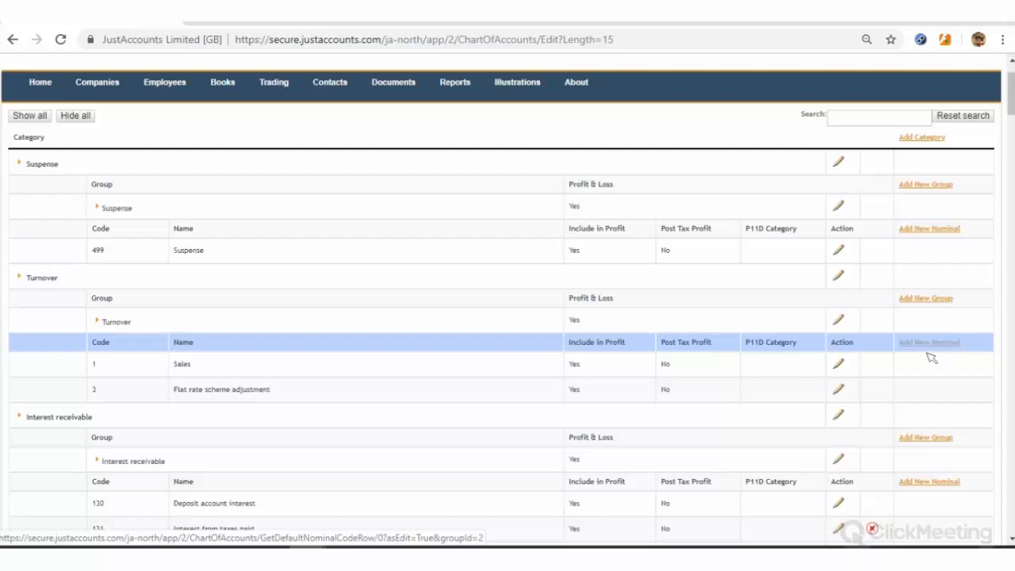
Add Turnover nominal code 2 named 'Sales 2', included in profit, and save it
{"action": "left_click", "coordinate": [927, 347]}
{"action": "left_click", "coordinate": [160, 416]}
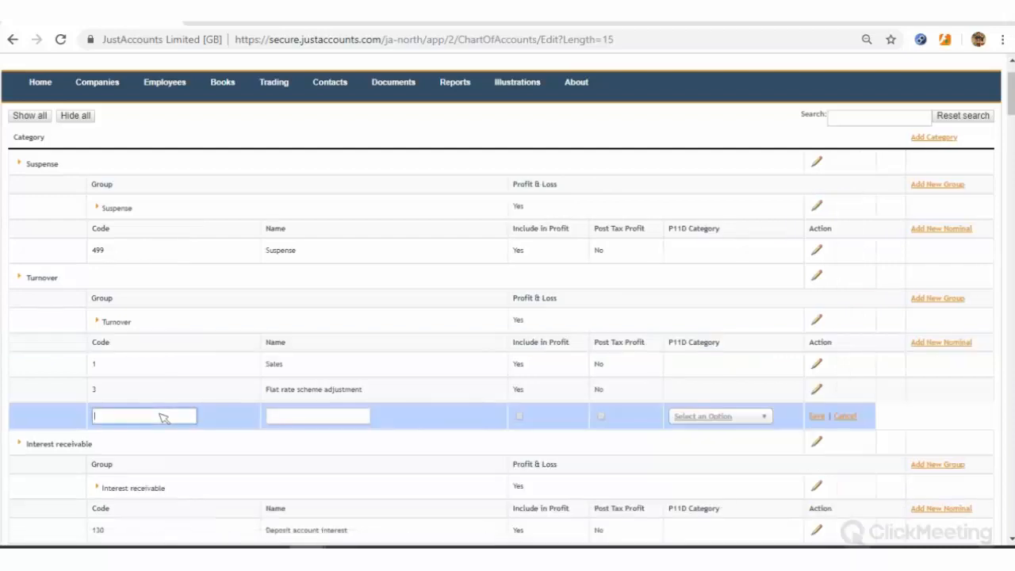
{"action": "type", "text": "2"}
{"action": "left_click", "coordinate": [331, 422]}
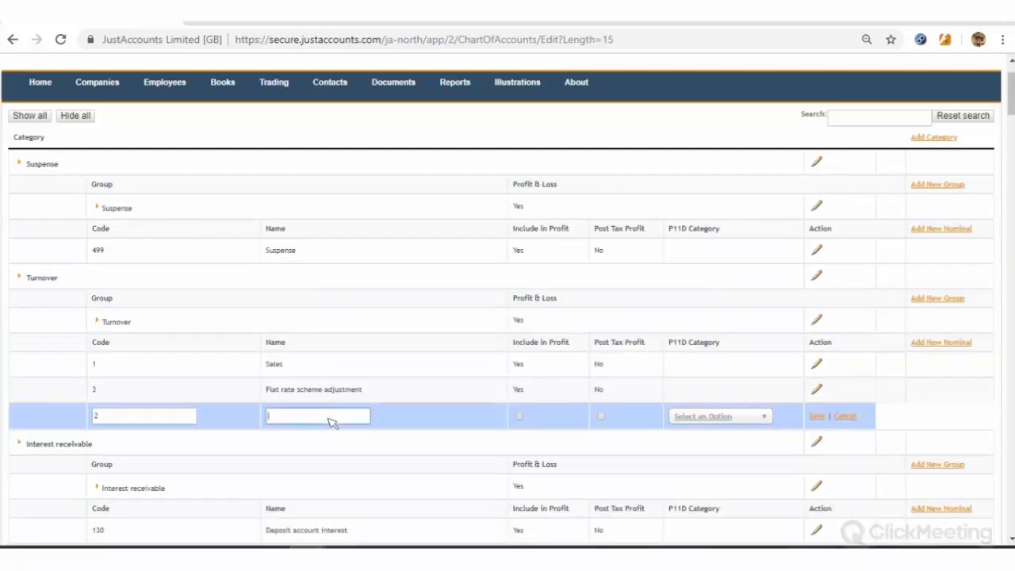
{"action": "type", "text": "Sales 2"}
{"action": "left_click", "coordinate": [518, 418]}
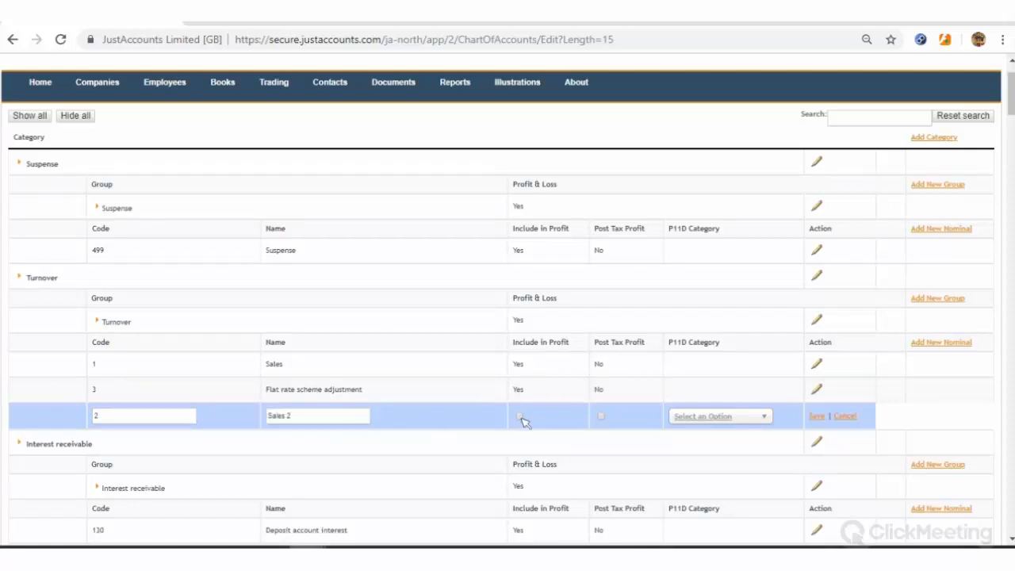
{"action": "left_click", "coordinate": [520, 417]}
{"action": "left_click", "coordinate": [818, 417]}
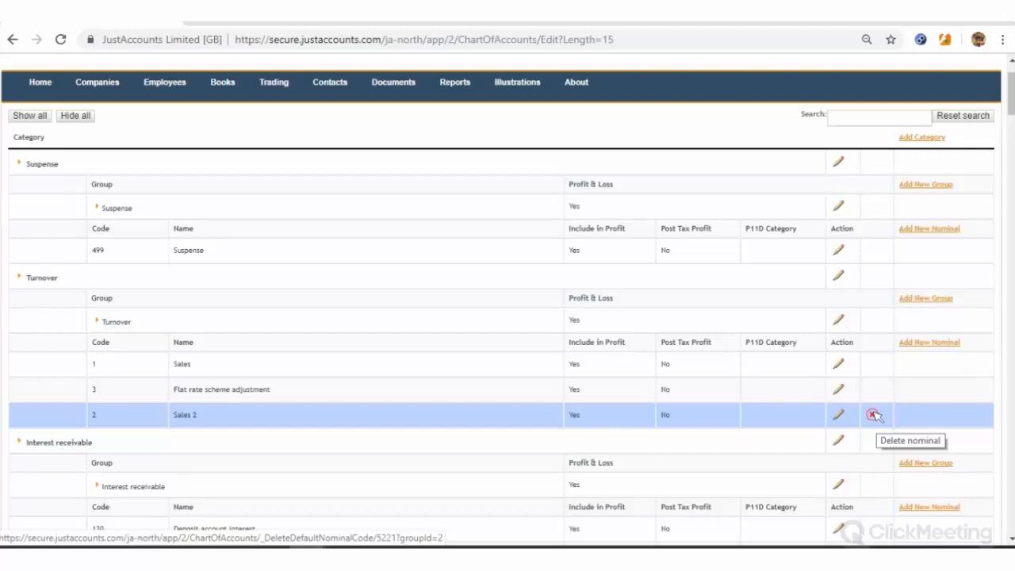
Review the edited chart to confirm Sales 2 under Turnover, then go Back to Chart
{"action": "scroll", "coordinate": [873, 415], "scroll_direction": "down", "scroll_amount": 1}
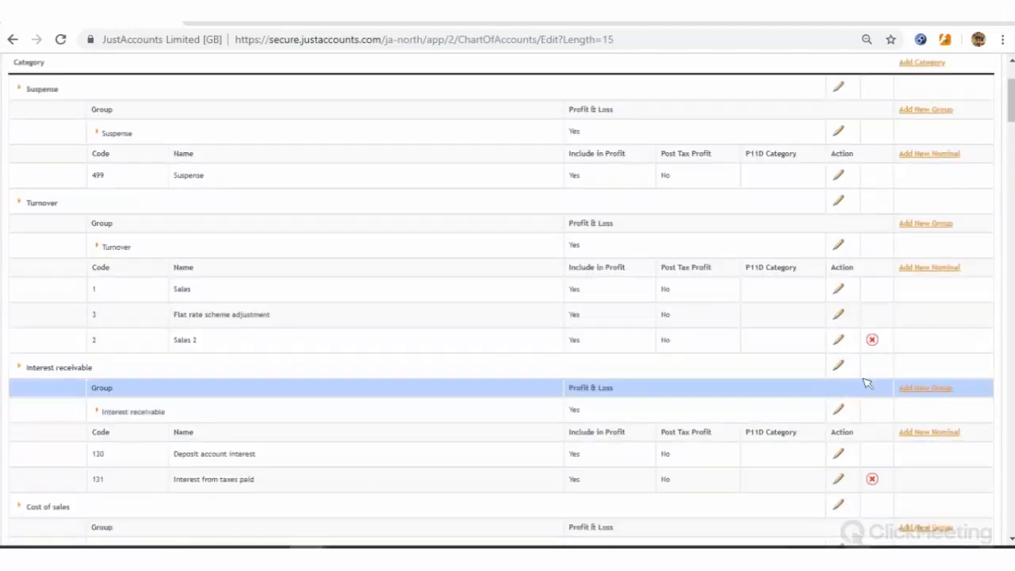
{"action": "scroll", "coordinate": [866, 384], "scroll_direction": "down", "scroll_amount": 1}
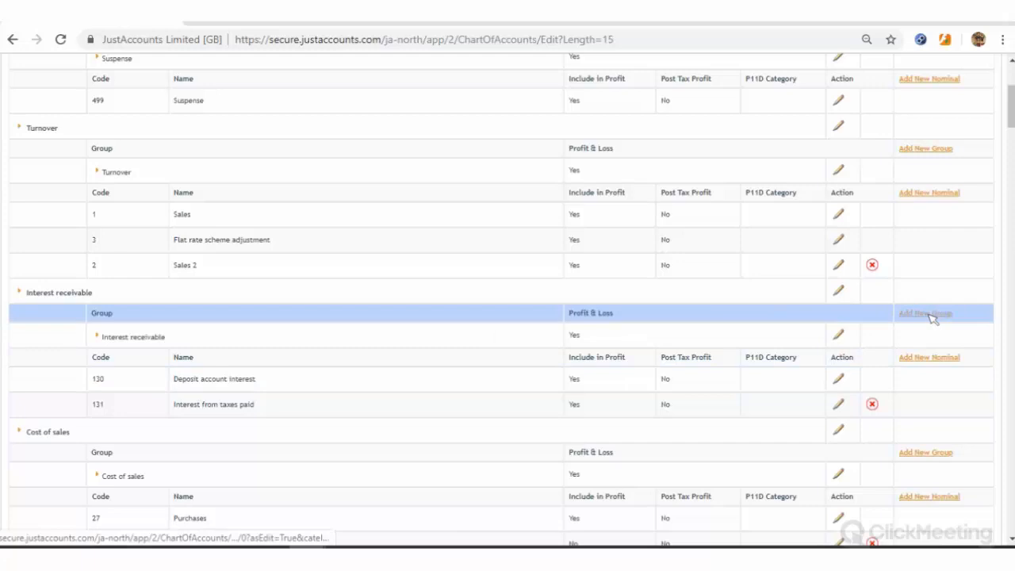
{"action": "scroll", "coordinate": [932, 317], "scroll_direction": "up", "scroll_amount": 1}
{"action": "scroll", "coordinate": [931, 317], "scroll_direction": "up", "scroll_amount": 3}
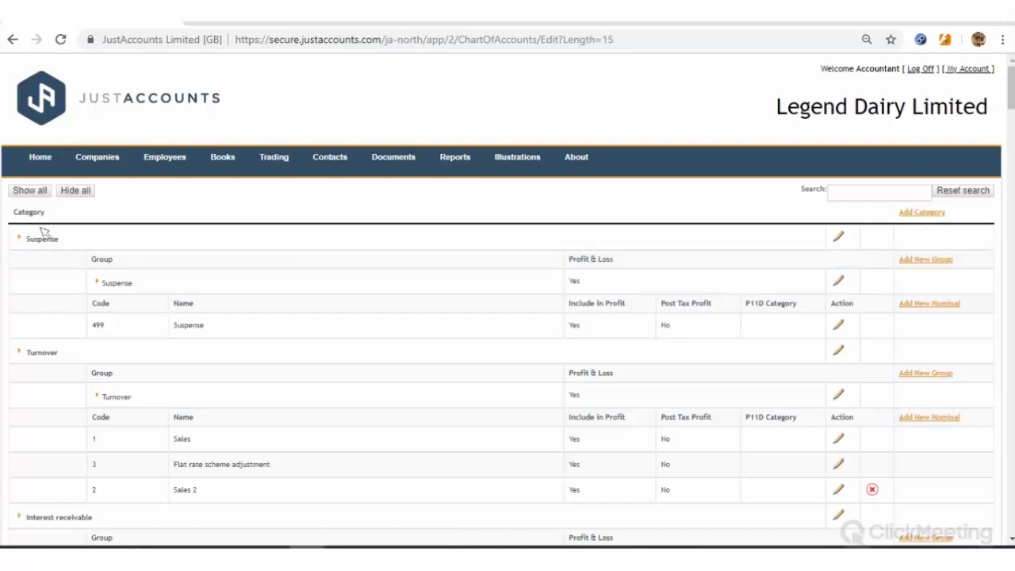
{"action": "scroll", "coordinate": [145, 363], "scroll_direction": "down", "scroll_amount": 1}
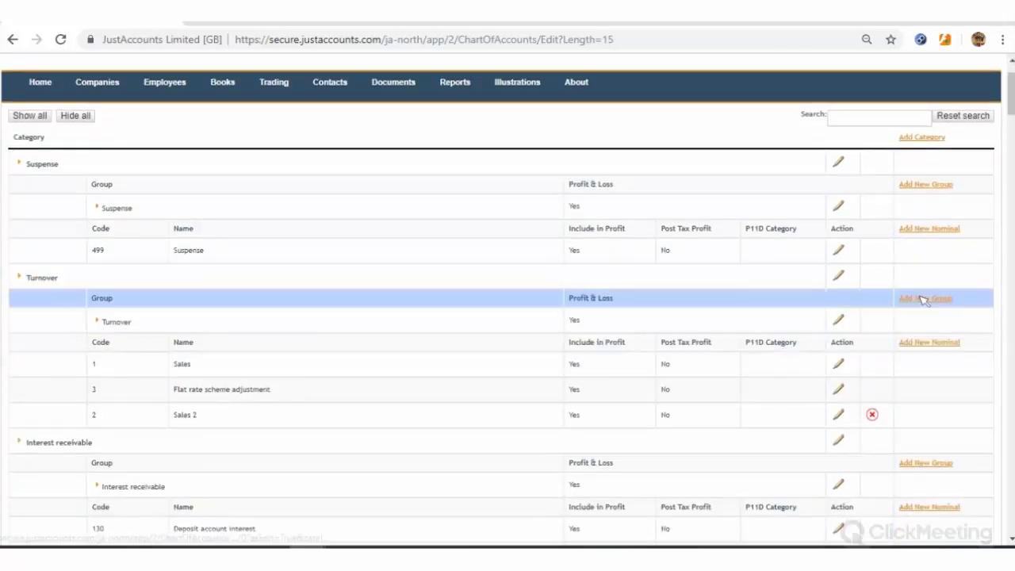
{"action": "scroll", "coordinate": [736, 325], "scroll_direction": "down", "scroll_amount": 1}
{"action": "scroll", "coordinate": [736, 325], "scroll_direction": "down", "scroll_amount": 3}
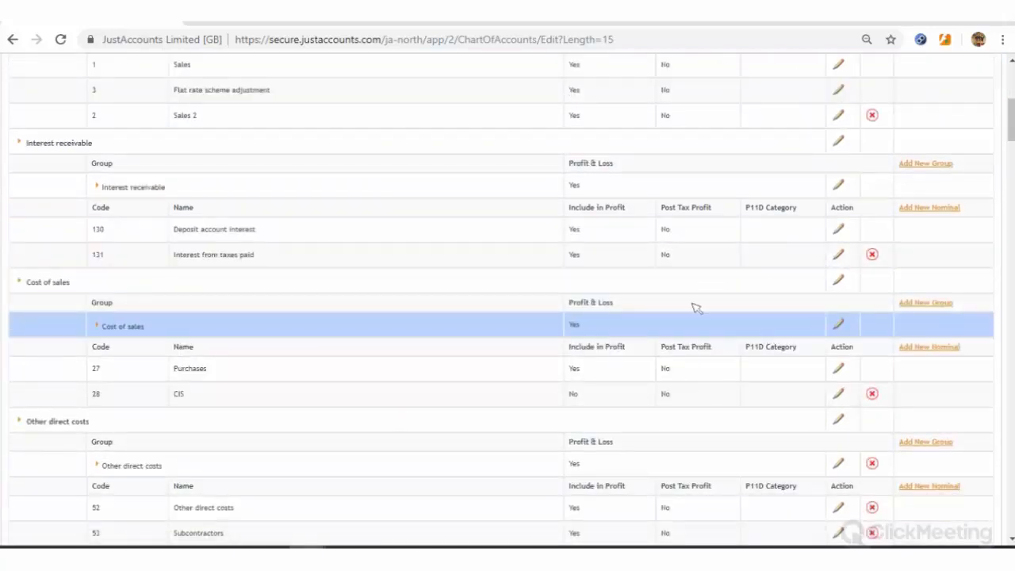
{"action": "scroll", "coordinate": [555, 246], "scroll_direction": "up", "scroll_amount": 3}
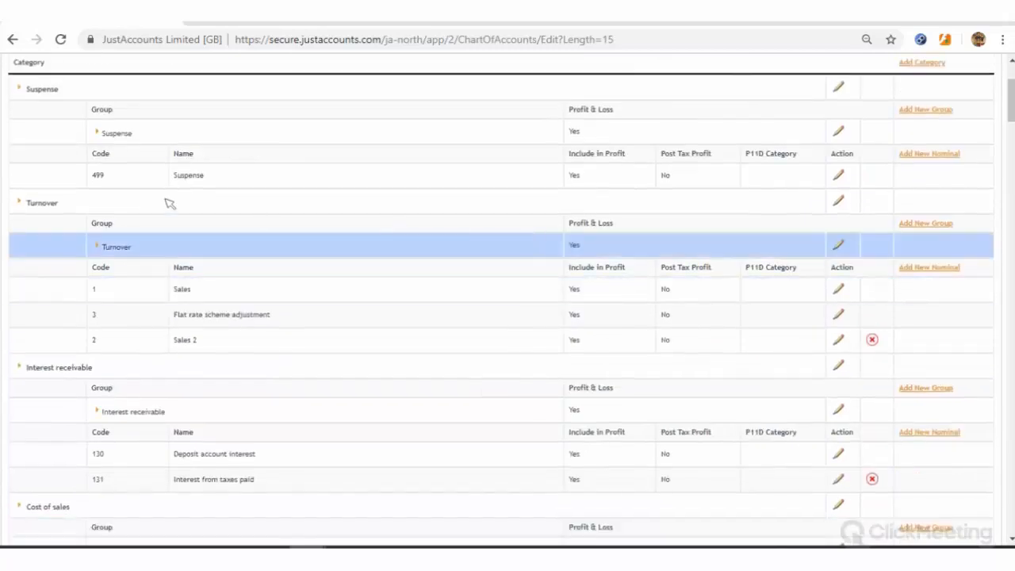
{"action": "scroll", "coordinate": [45, 166], "scroll_direction": "up", "scroll_amount": 1}
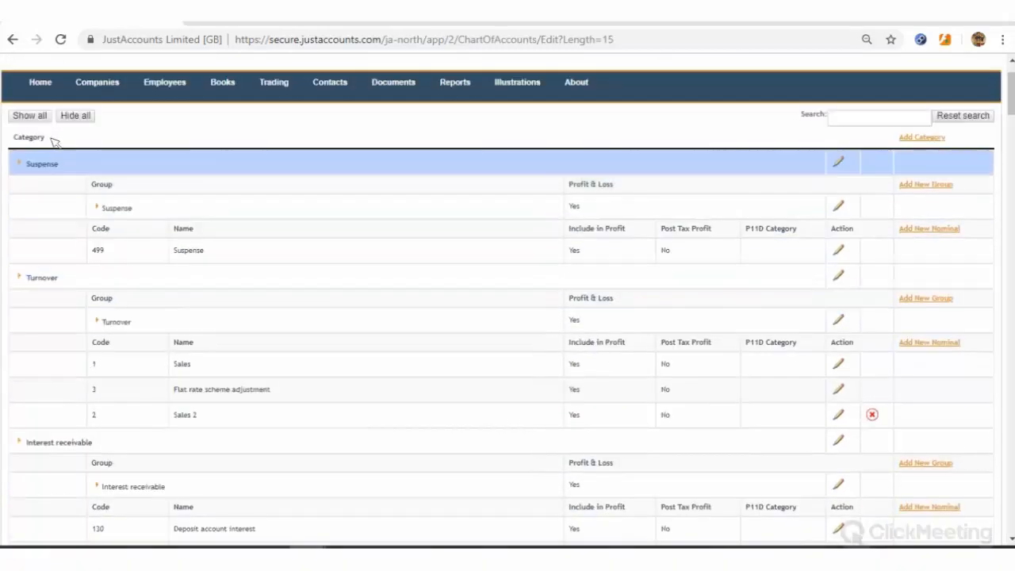
{"action": "scroll", "coordinate": [64, 133], "scroll_direction": "down", "scroll_amount": 7}
{"action": "scroll", "coordinate": [67, 159], "scroll_direction": "down", "scroll_amount": 20}
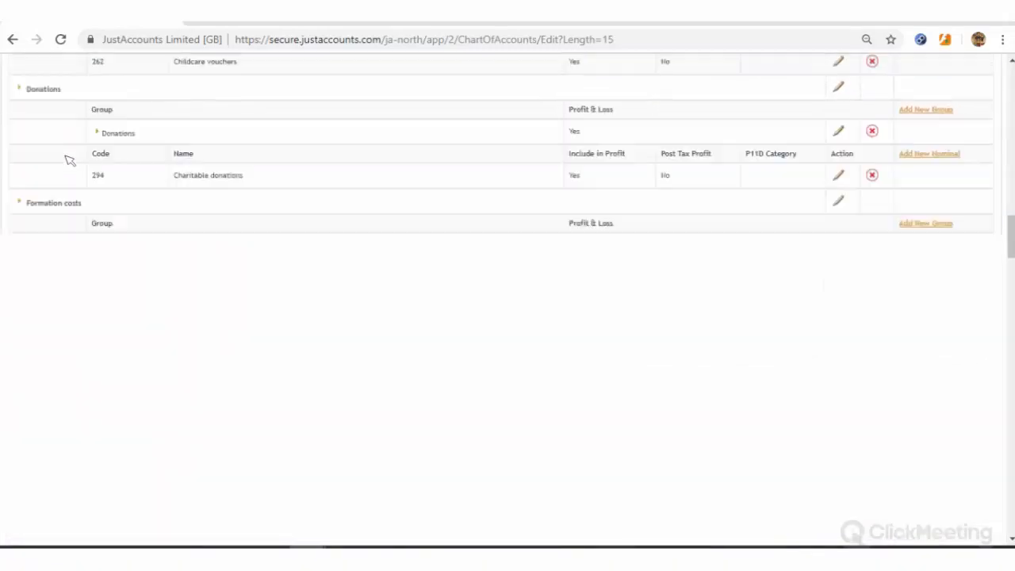
{"action": "scroll", "coordinate": [114, 207], "scroll_direction": "down", "scroll_amount": 20}
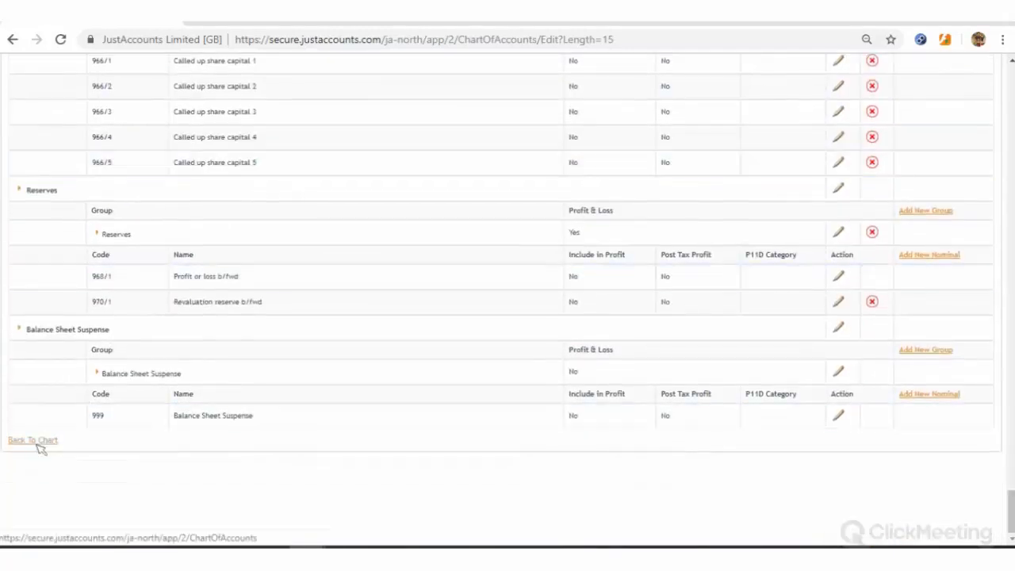
{"action": "left_click", "coordinate": [56, 433]}
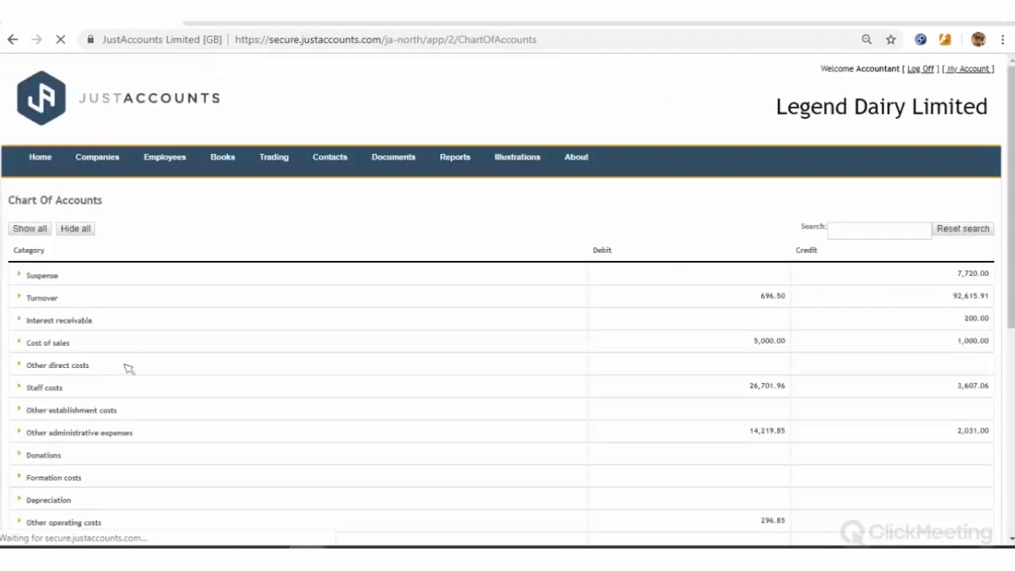
{"action": "scroll", "coordinate": [140, 317], "scroll_direction": "down", "scroll_amount": 5}
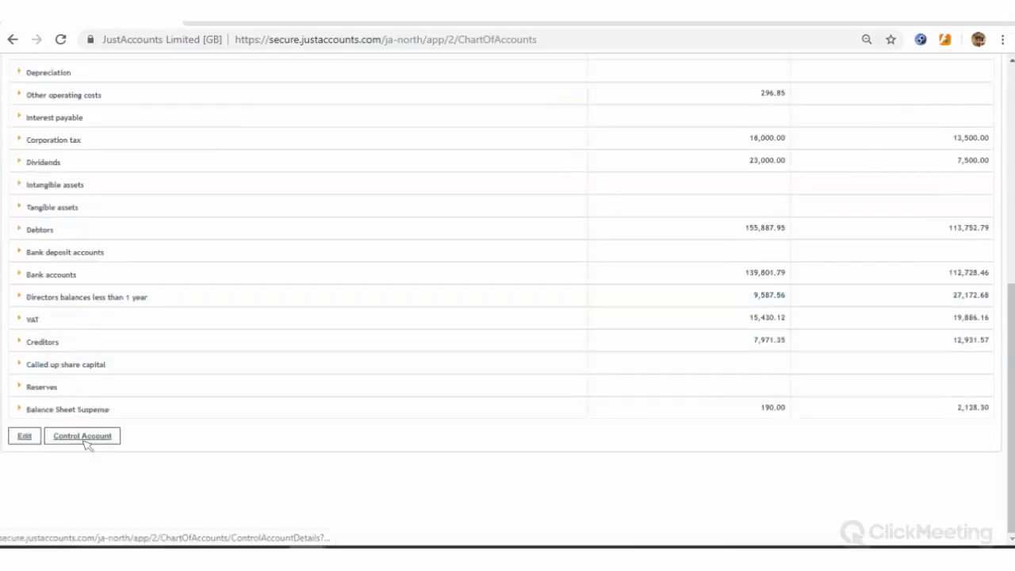
{"action": "left_click", "coordinate": [81, 437]}
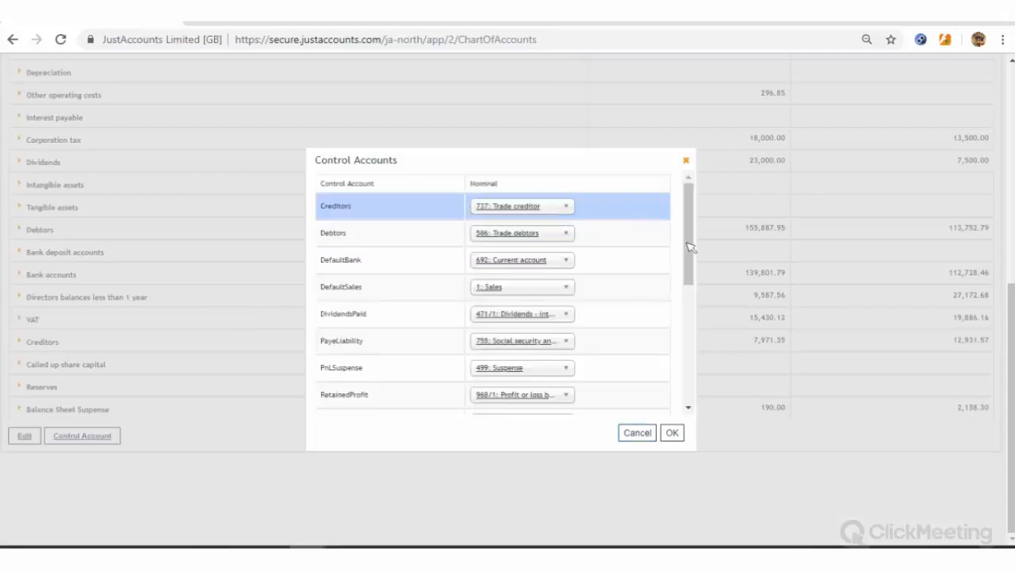
{"action": "scroll", "coordinate": [690, 347], "scroll_direction": "down", "scroll_amount": 3}
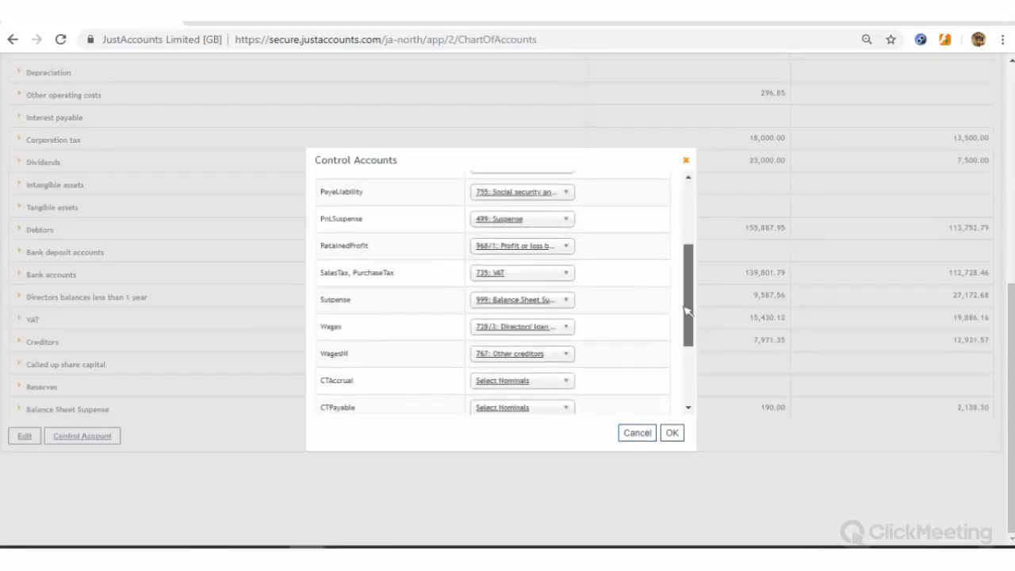
{"action": "scroll", "coordinate": [688, 230], "scroll_direction": "up", "scroll_amount": 5}
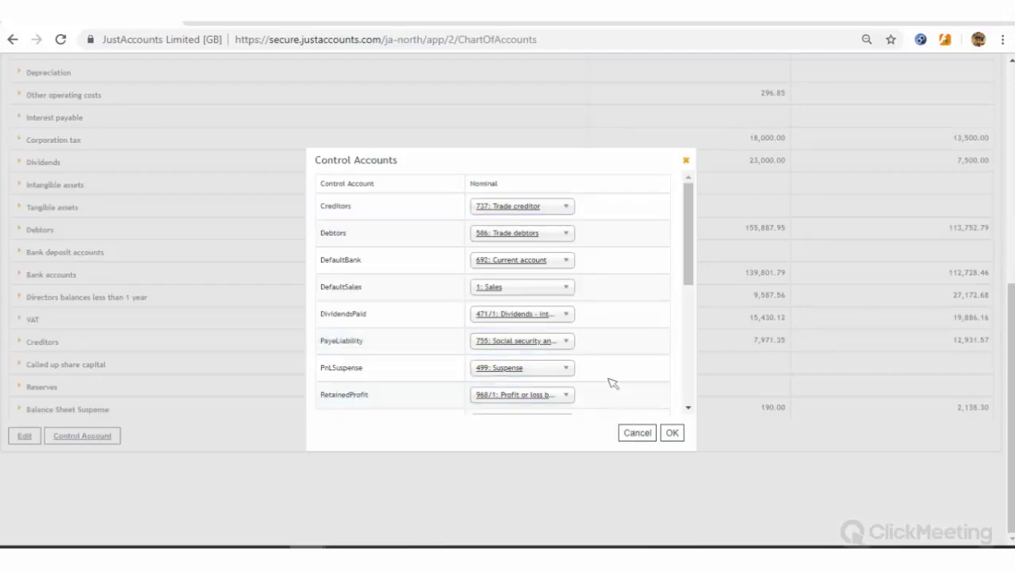
{"action": "left_click", "coordinate": [637, 432]}
{"action": "scroll", "coordinate": [387, 233], "scroll_direction": "up", "scroll_amount": 5}
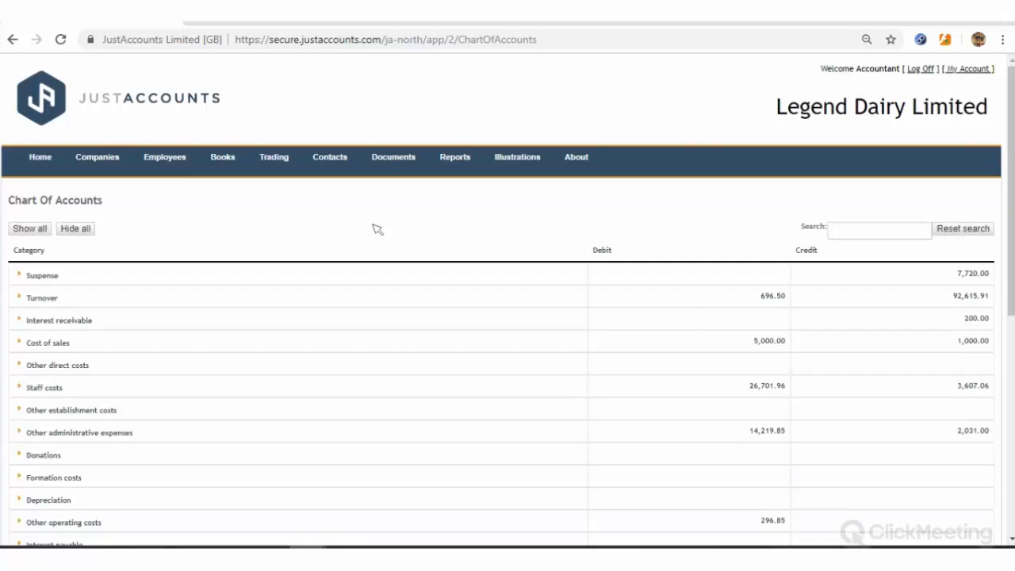
Open Books > Transactions, search for 'current account', and select the end-date filter field
{"action": "left_click", "coordinate": [226, 158]}
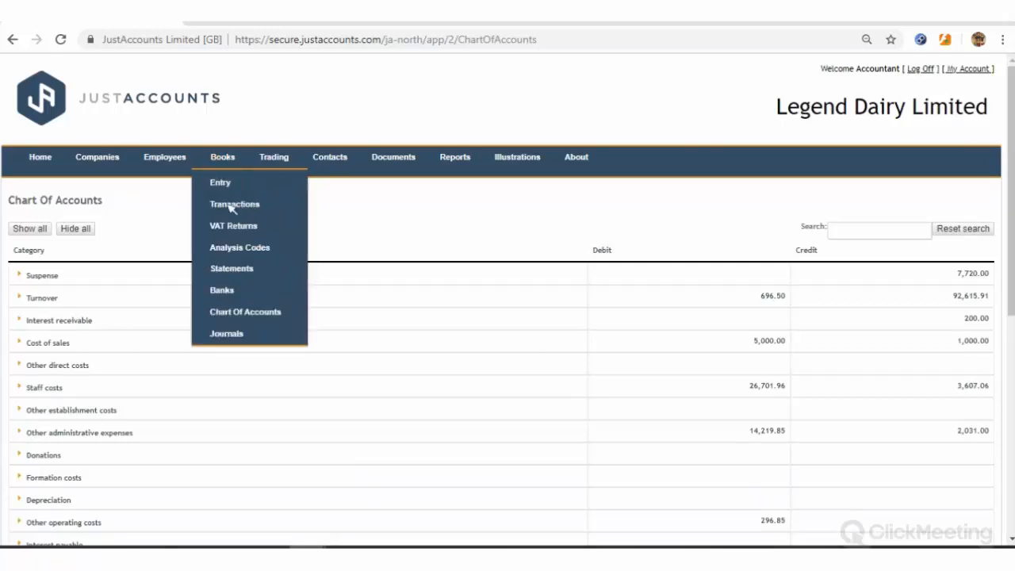
{"action": "left_click", "coordinate": [231, 206]}
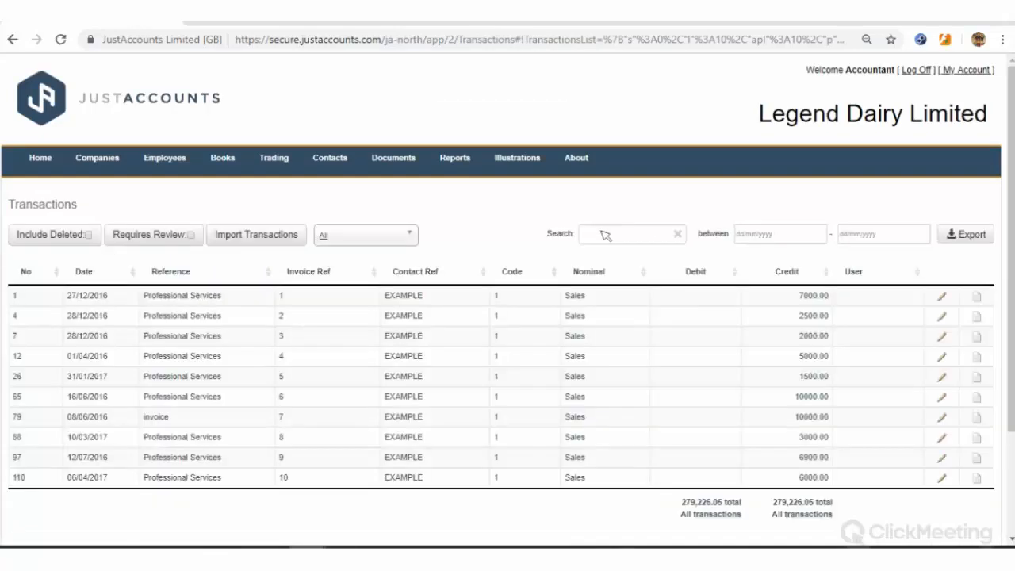
{"action": "left_click", "coordinate": [603, 234]}
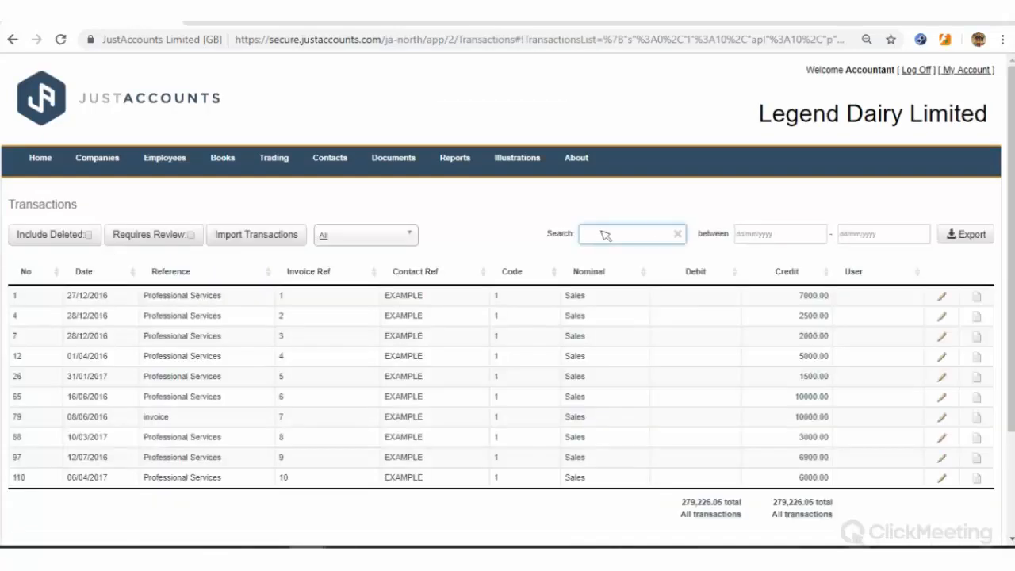
{"action": "type", "text": "durrent acou"}
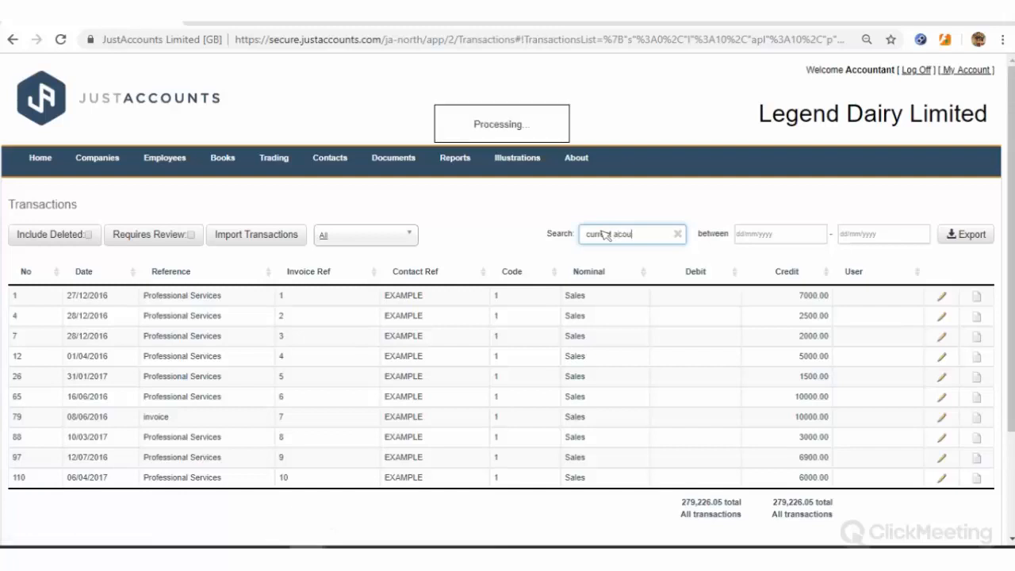
{"action": "key", "text": "BackSpace"}
{"action": "key", "text": "BackSpace"}
{"action": "type", "text": "count"}
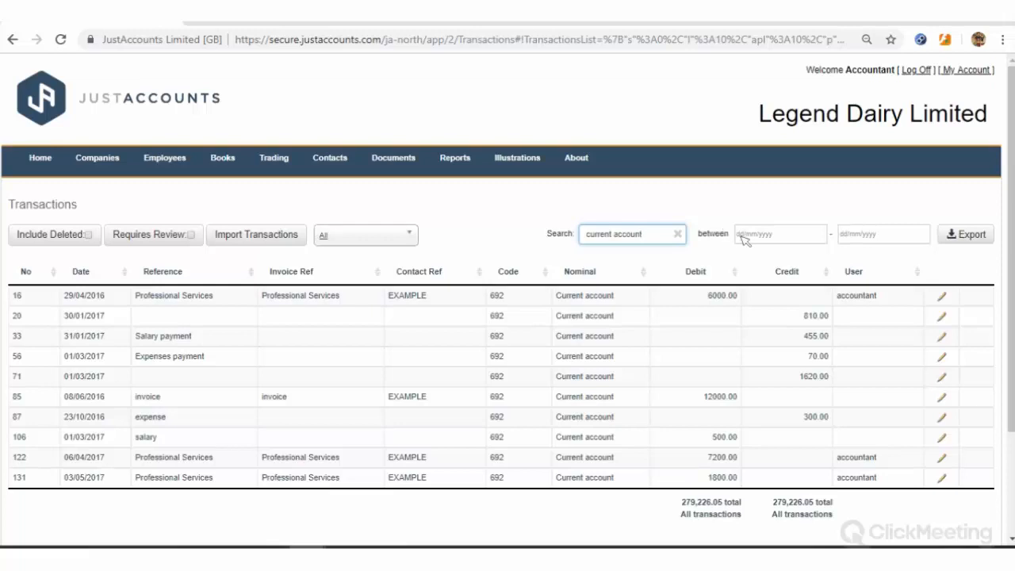
{"action": "left_click", "coordinate": [856, 233]}
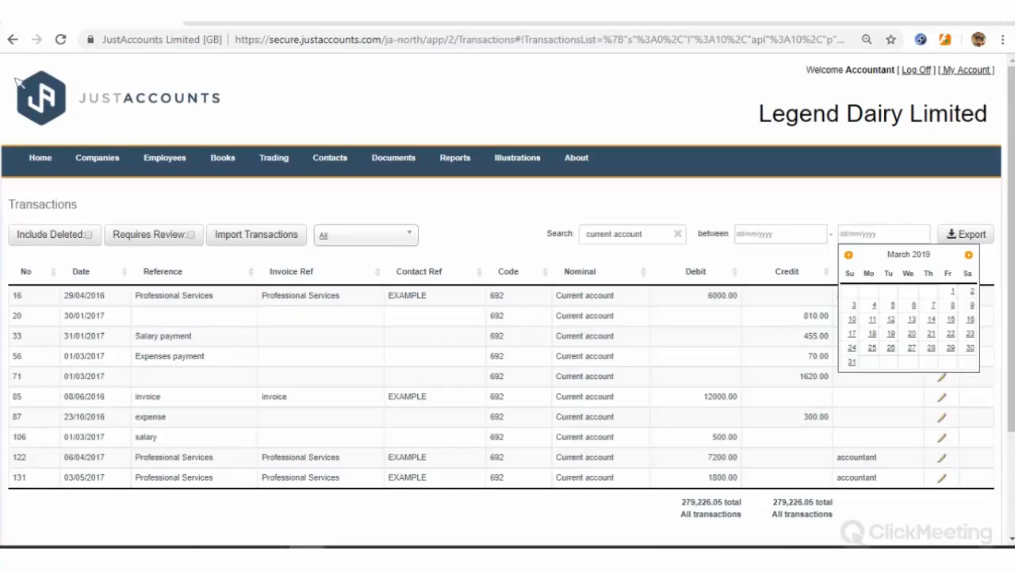
From the Expense List, create a new expense of type 'Expenses paid by you personally'
{"action": "mouse_move", "coordinate": [162, 161]}
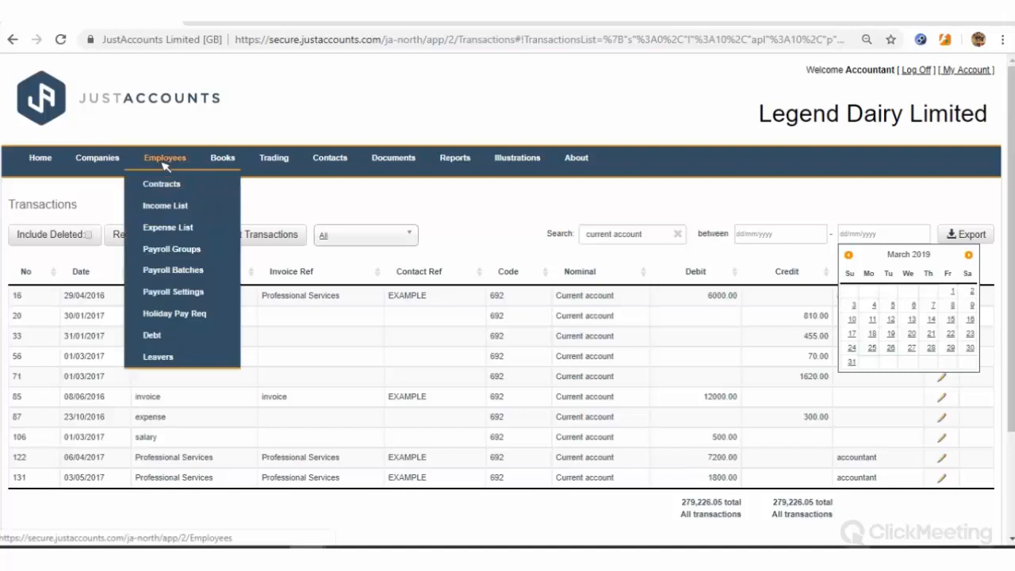
{"action": "left_click", "coordinate": [169, 225]}
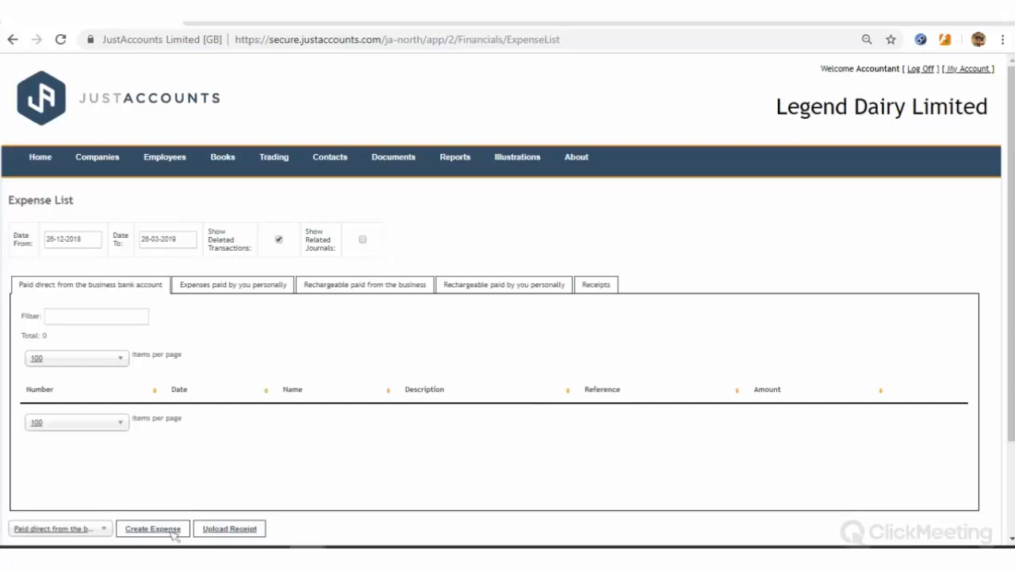
{"action": "scroll", "coordinate": [89, 462], "scroll_direction": "down", "scroll_amount": 1}
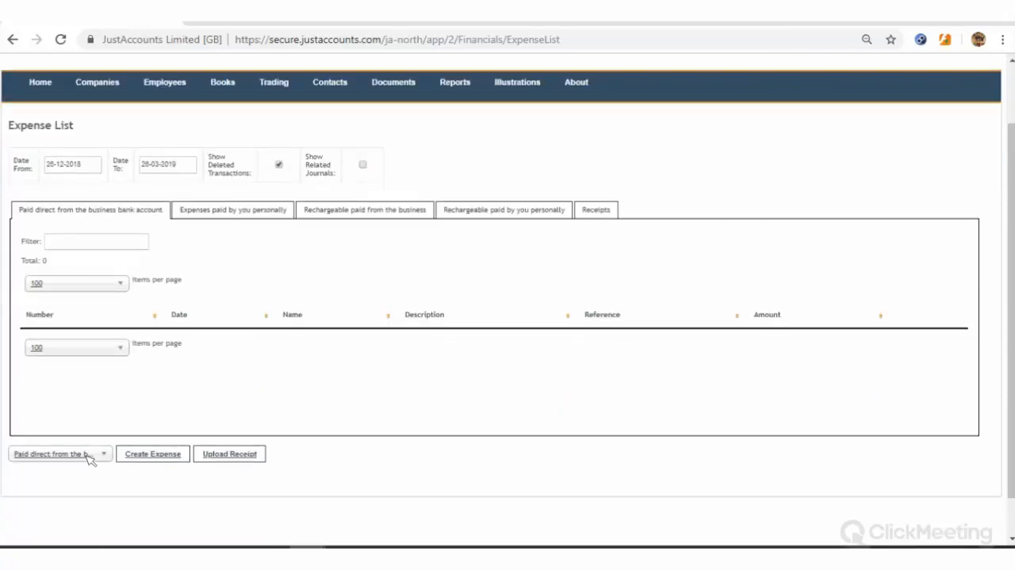
{"action": "left_click", "coordinate": [83, 472]}
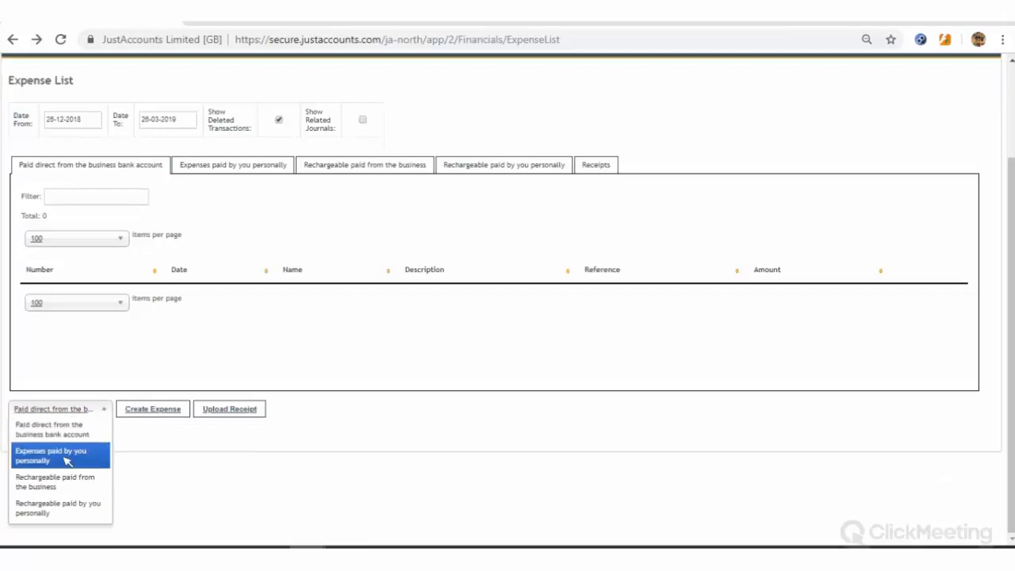
{"action": "left_click", "coordinate": [71, 454]}
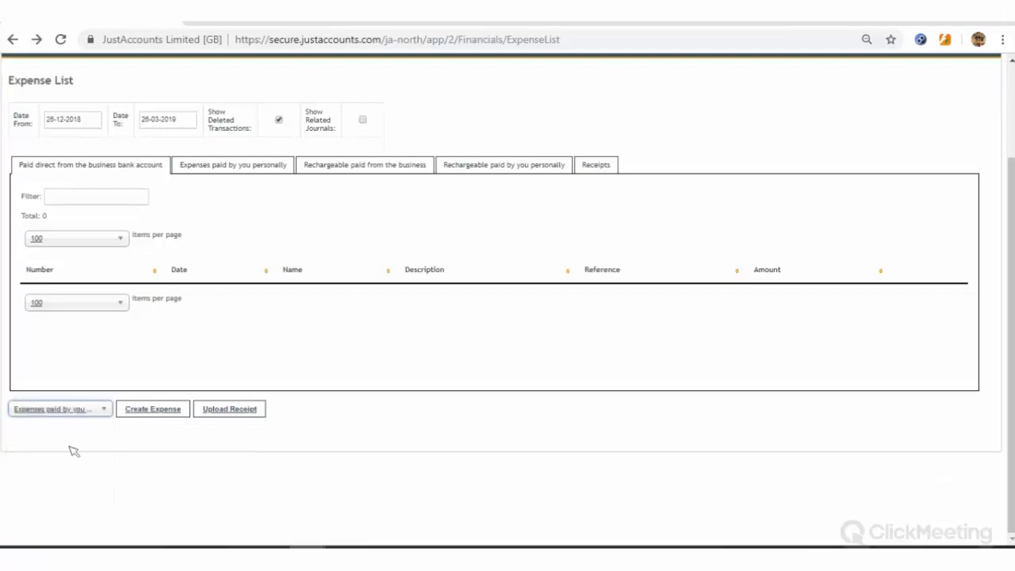
{"action": "left_click", "coordinate": [167, 413]}
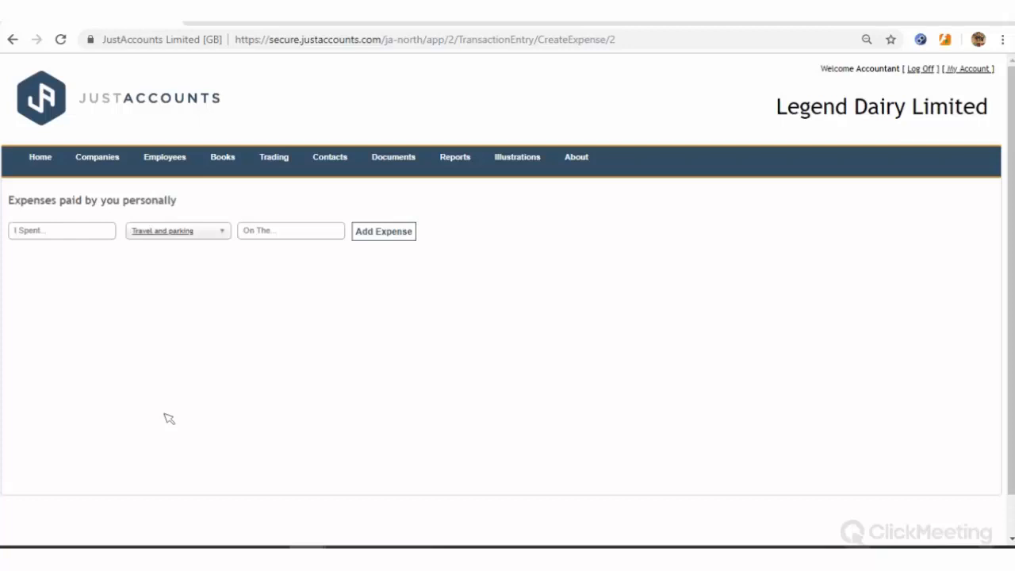
Choose the Mileage category with a 200-mile distance, and enter the start and end postcodes
{"action": "left_click", "coordinate": [173, 245]}
{"action": "scroll", "coordinate": [175, 349], "scroll_direction": "down", "scroll_amount": 5}
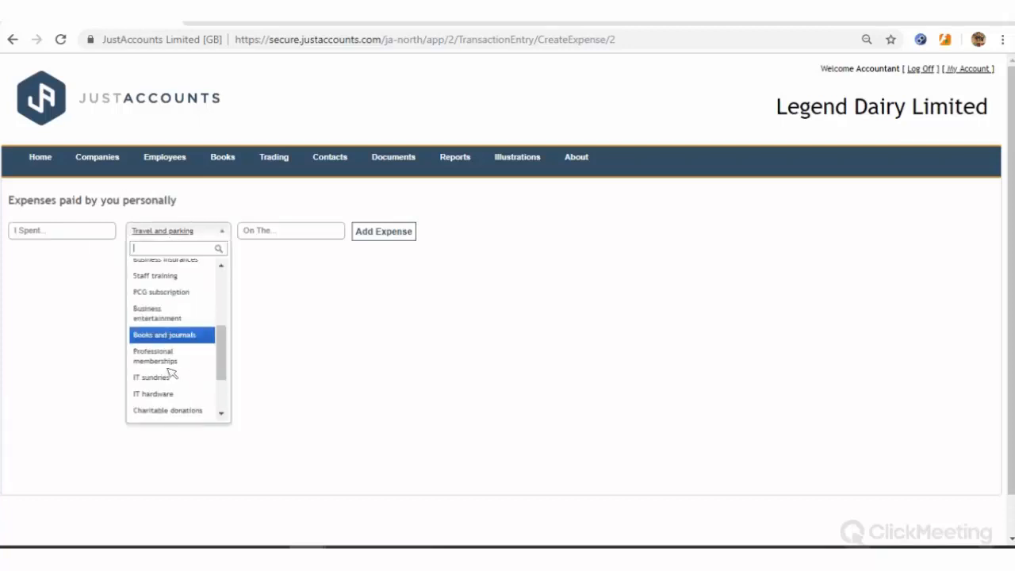
{"action": "key", "text": "Return"}
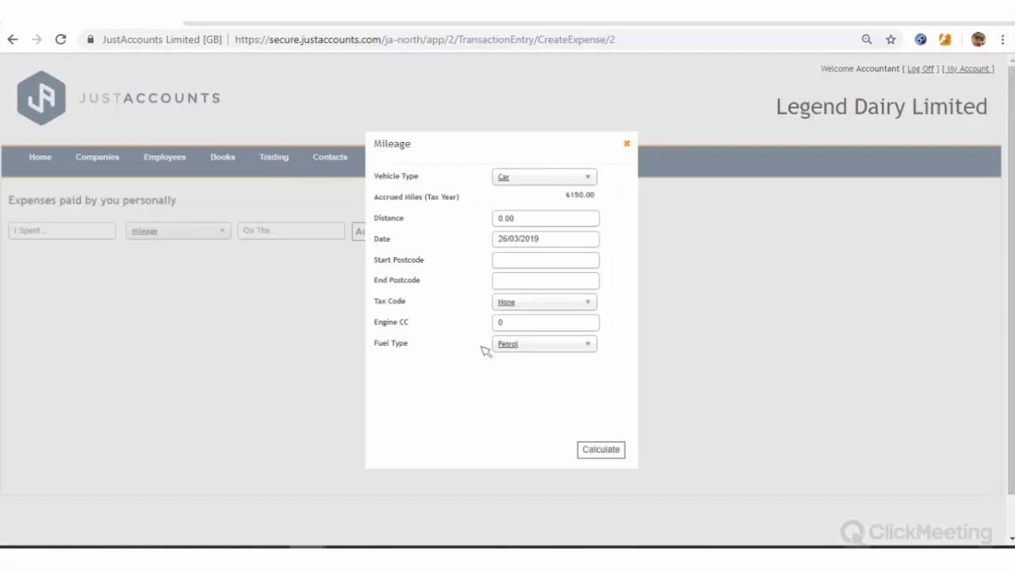
{"action": "left_click", "coordinate": [537, 220]}
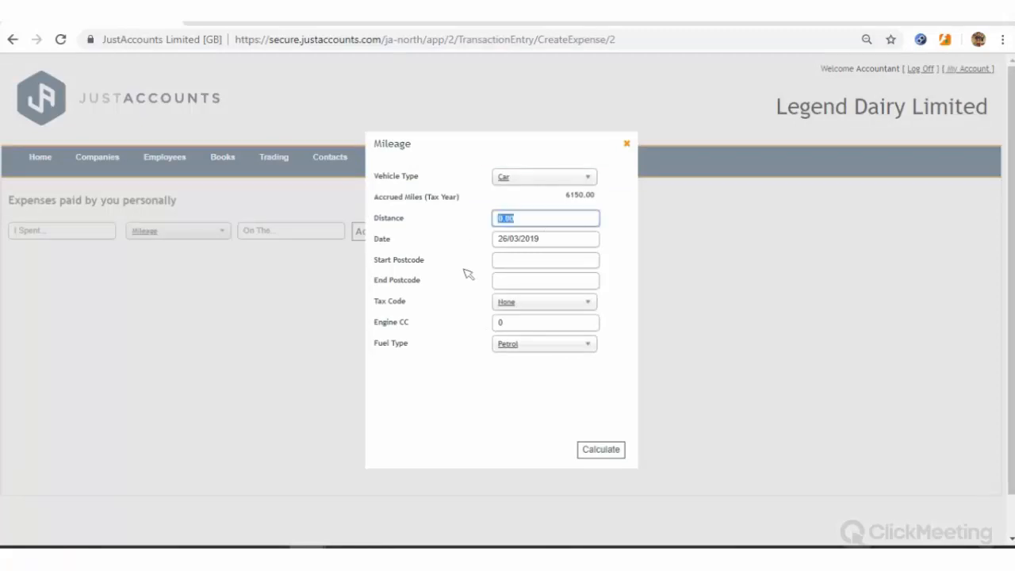
{"action": "type", "text": "200"}
{"action": "left_click", "coordinate": [539, 263]}
{"action": "type", "text": "n"}
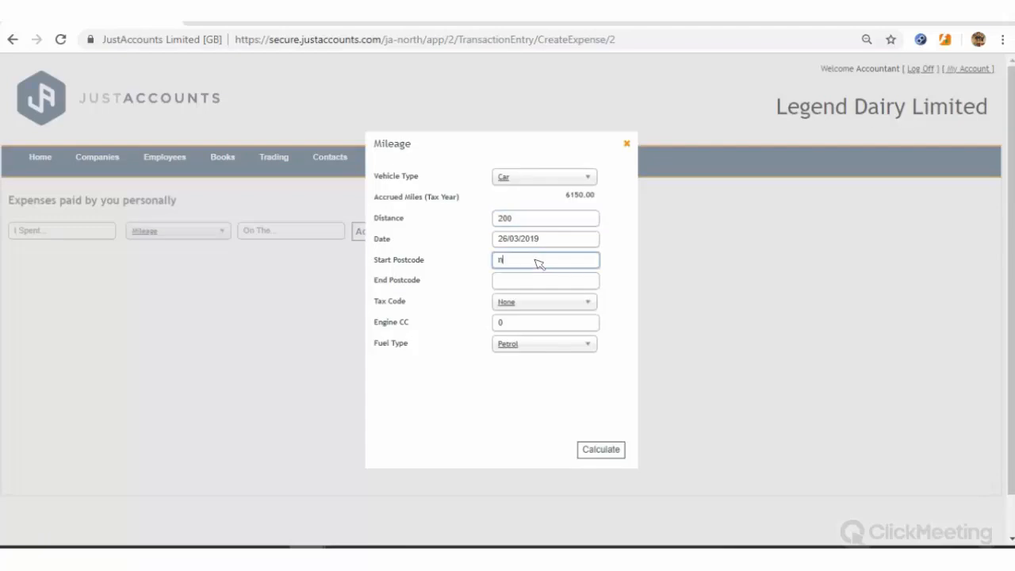
{"action": "type", "text": "e2 1at"}
{"action": "key", "text": "Tab"}
{"action": "type", "text": "1"}
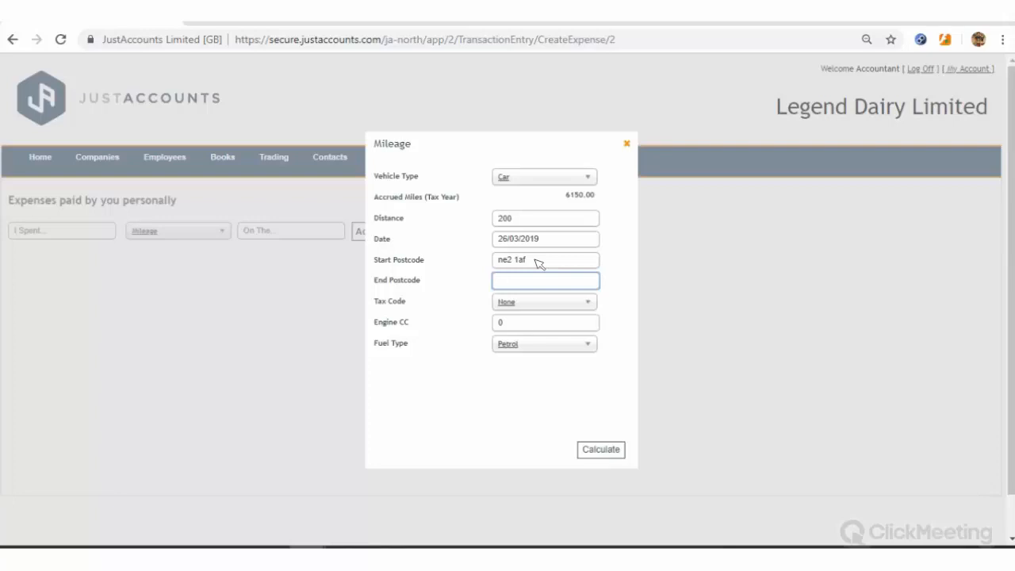
{"action": "type", "text": "wa11 8"}
{"action": "type", "text": "uy"}
Set Standard (20.0%) tax, a 1600 cc Petrol engine, and calculate and add the mileage expense
{"action": "left_click", "coordinate": [573, 305]}
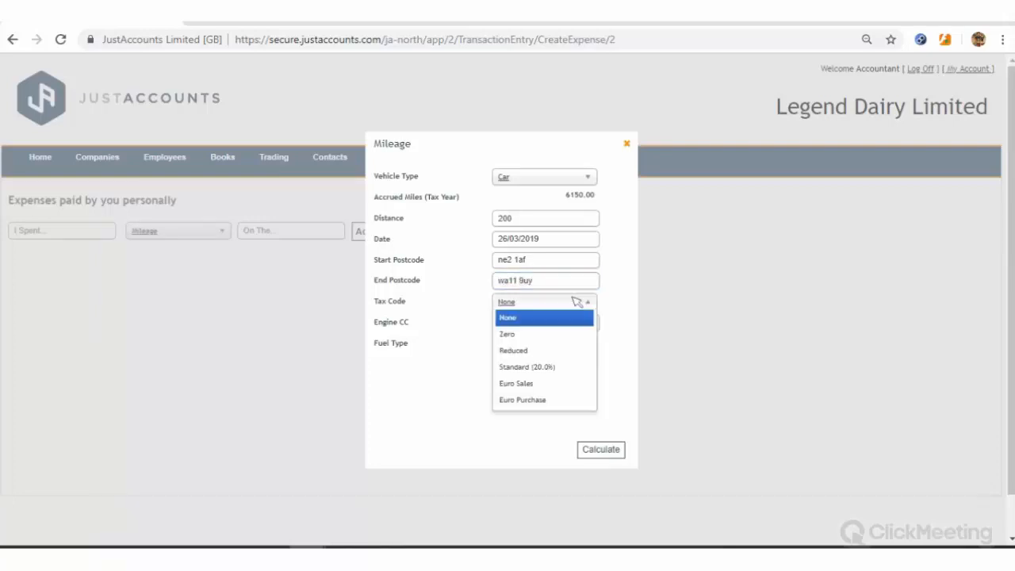
{"action": "left_click", "coordinate": [573, 368]}
{"action": "key", "text": "Tab"}
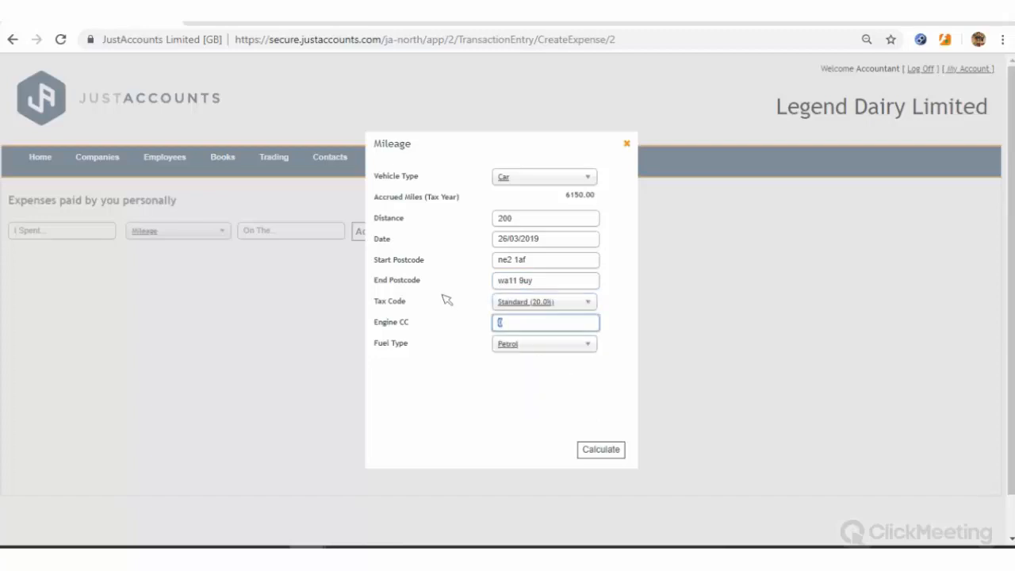
{"action": "type", "text": "1600"}
{"action": "left_click", "coordinate": [576, 345]}
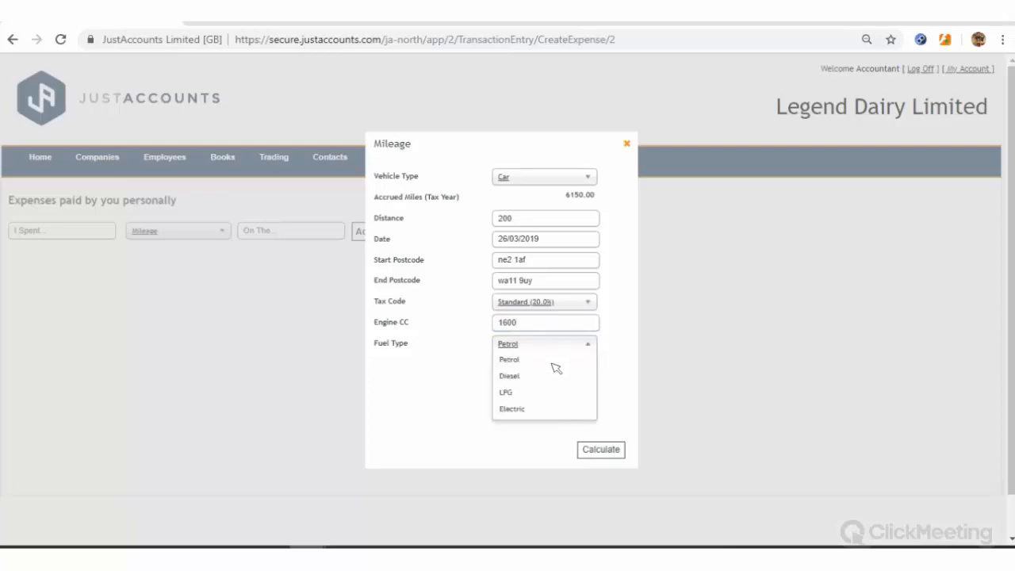
{"action": "left_click", "coordinate": [553, 359]}
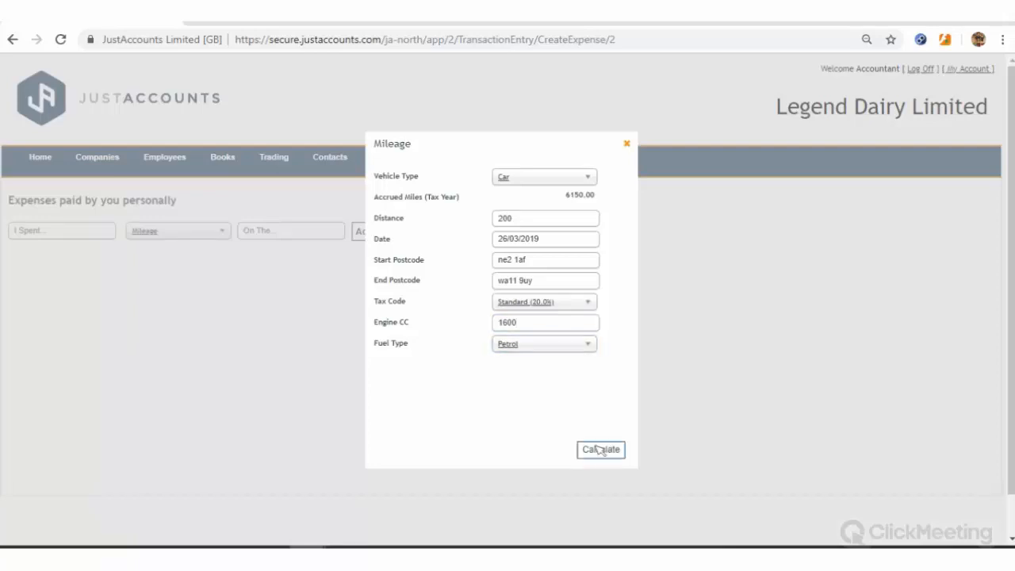
{"action": "left_click", "coordinate": [599, 448]}
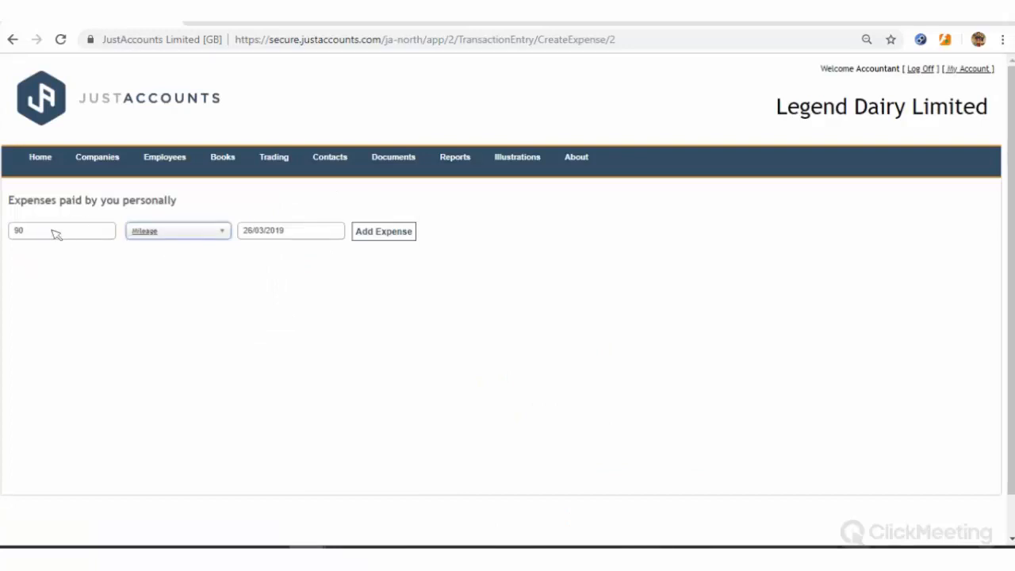
{"action": "left_click", "coordinate": [385, 232]}
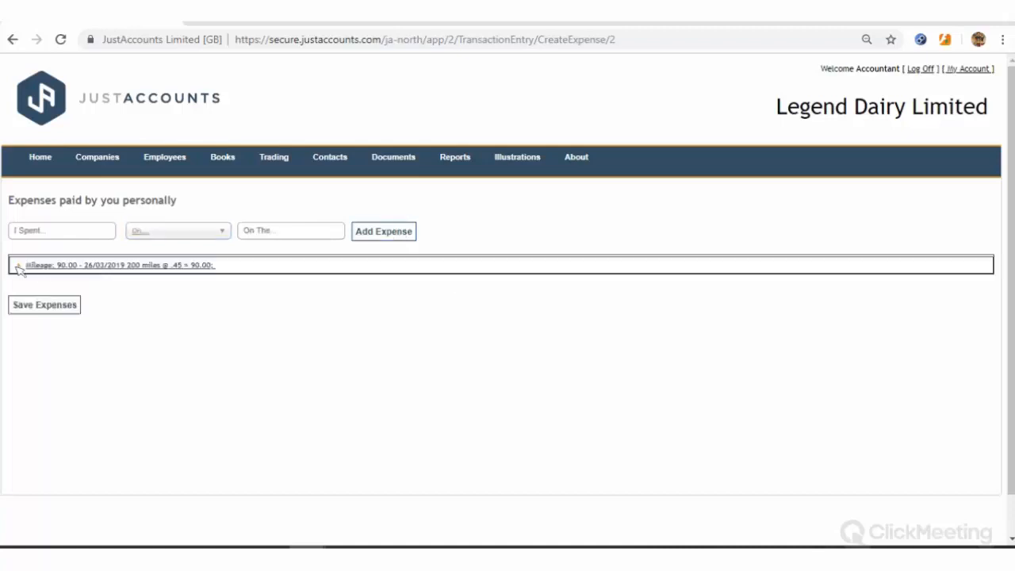
Review the Mileage line's net and tax, then save the 90.00 expense
{"action": "left_click", "coordinate": [19, 267]}
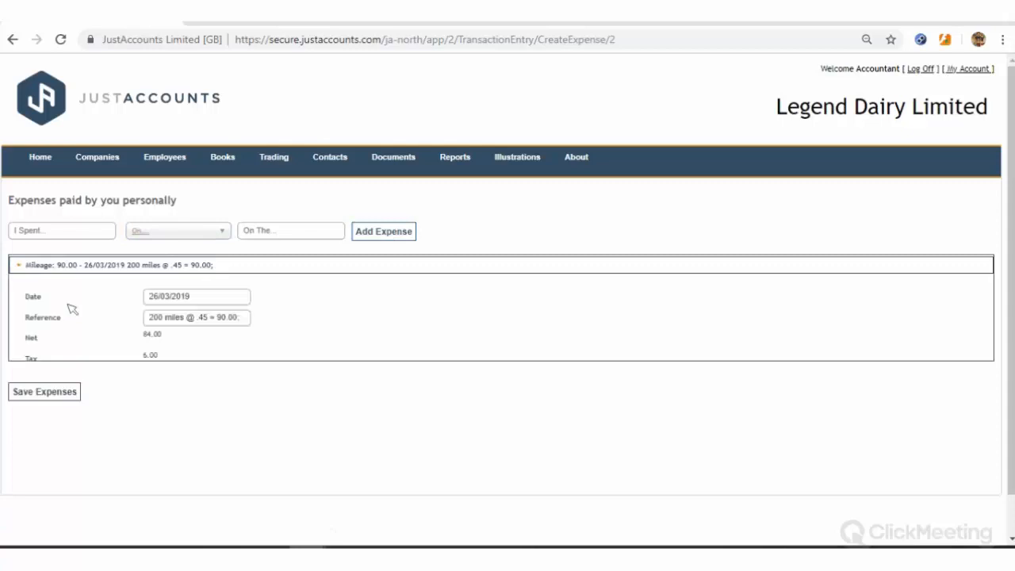
{"action": "left_click_drag", "start_coordinate": [143, 360], "coordinate": [178, 363]}
{"action": "left_click", "coordinate": [183, 368]}
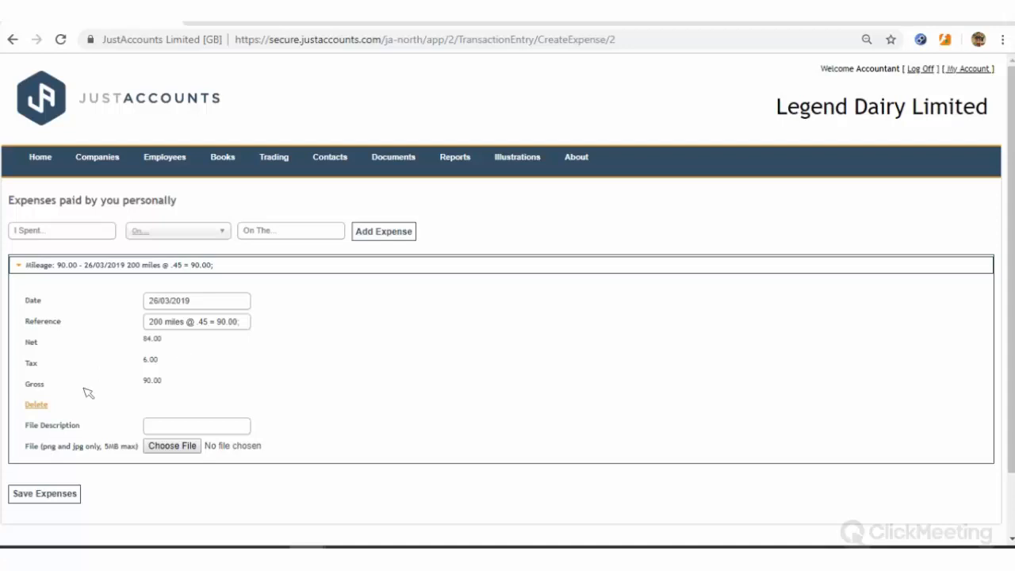
{"action": "left_click", "coordinate": [34, 496]}
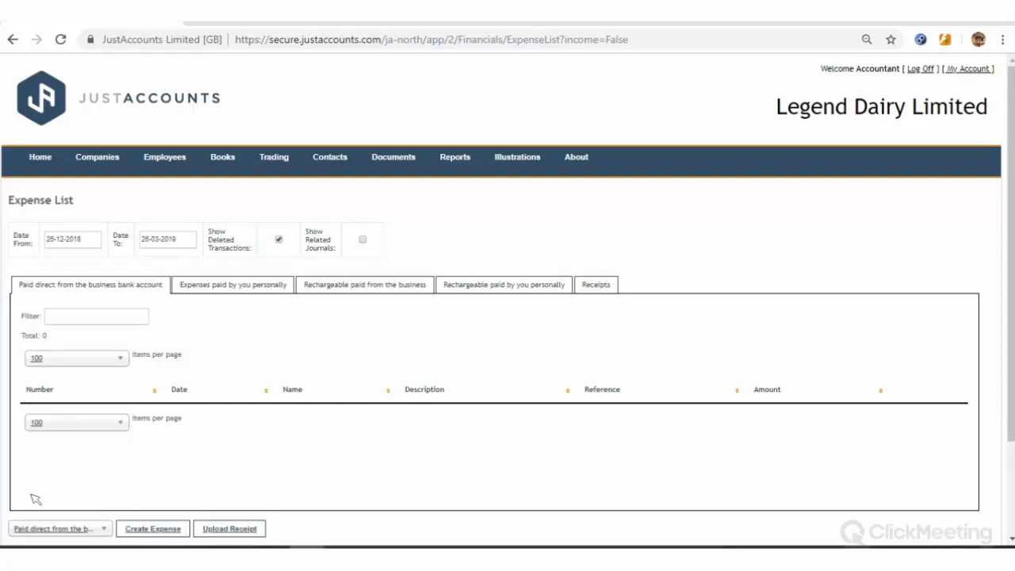
In the Companies browser tab, open Setup from the Home menu
{"action": "left_click", "coordinate": [176, 23]}
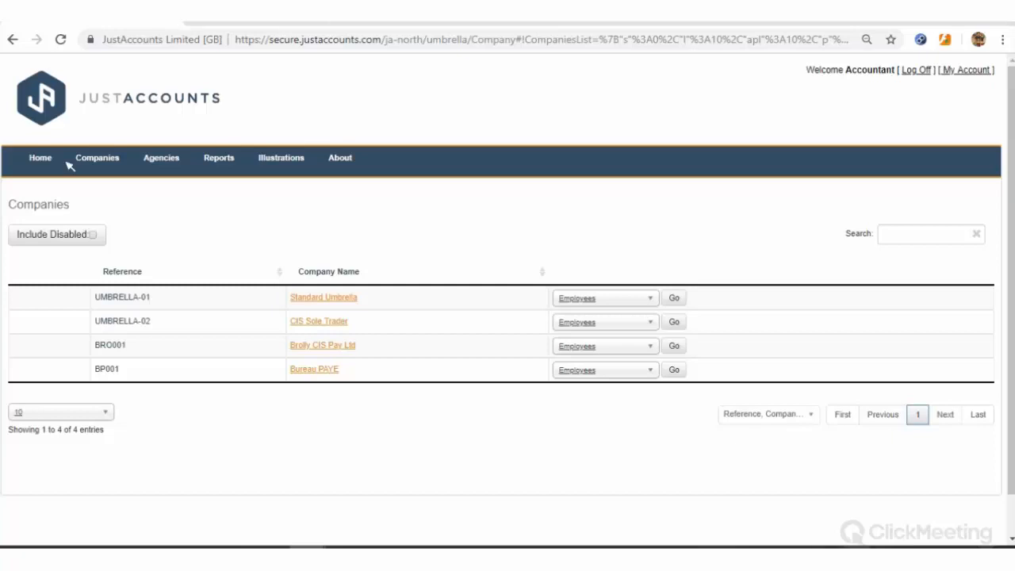
{"action": "mouse_move", "coordinate": [42, 161]}
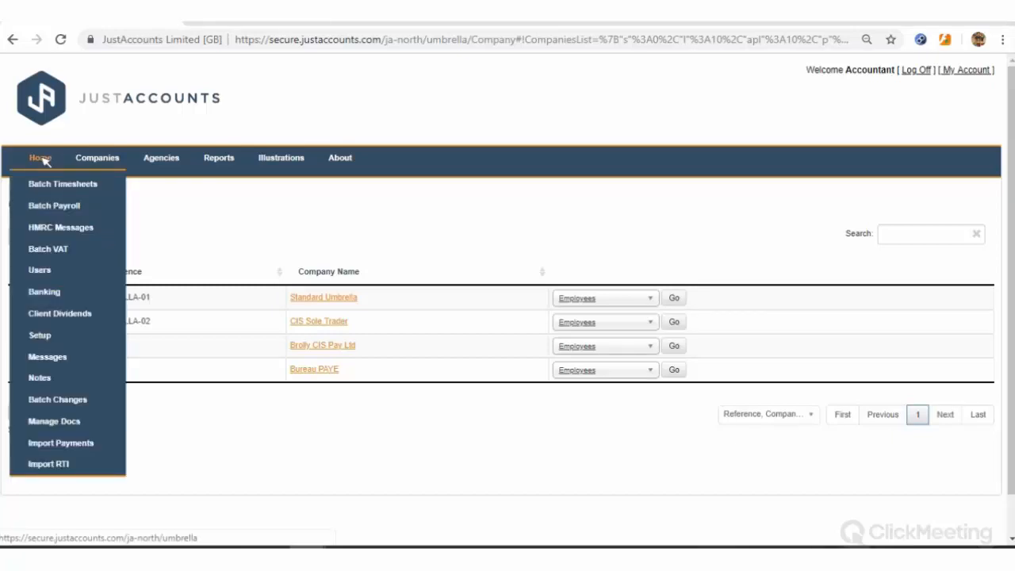
{"action": "left_click", "coordinate": [42, 333]}
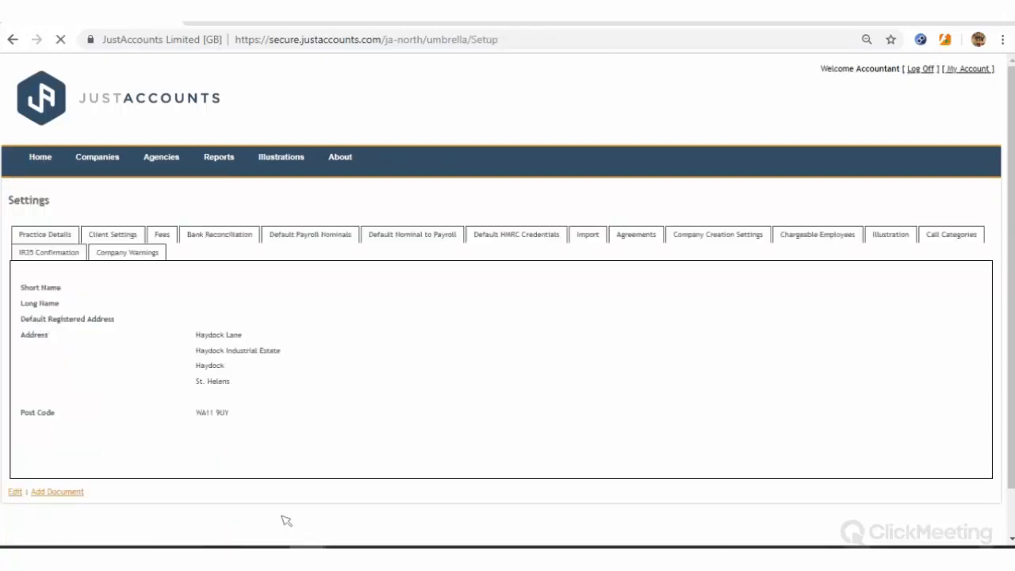
Tick 'Mark Timesheet Payable on Invoice Payment' in Client Settings and save
{"action": "left_click", "coordinate": [14, 491]}
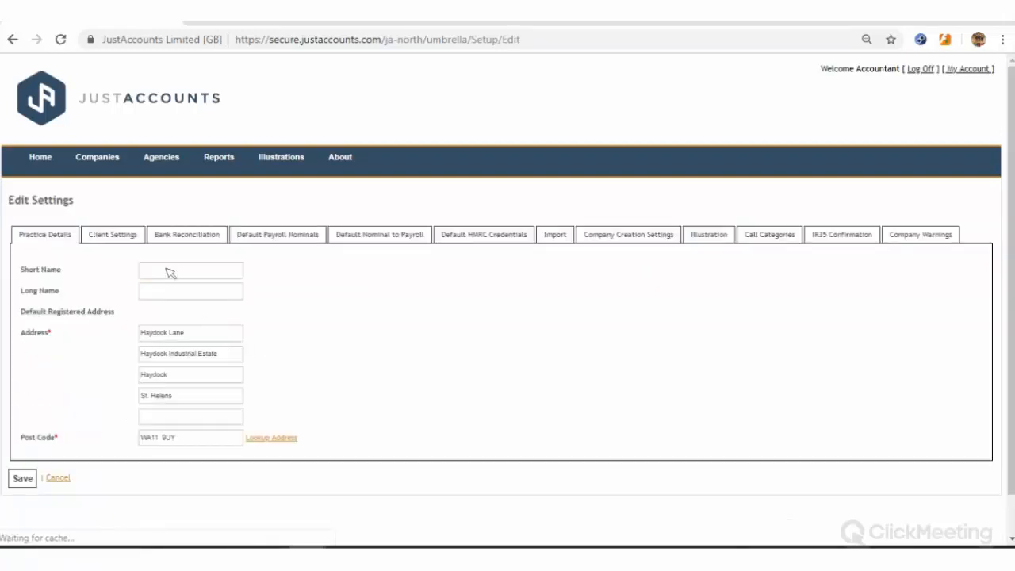
{"action": "left_click", "coordinate": [123, 238]}
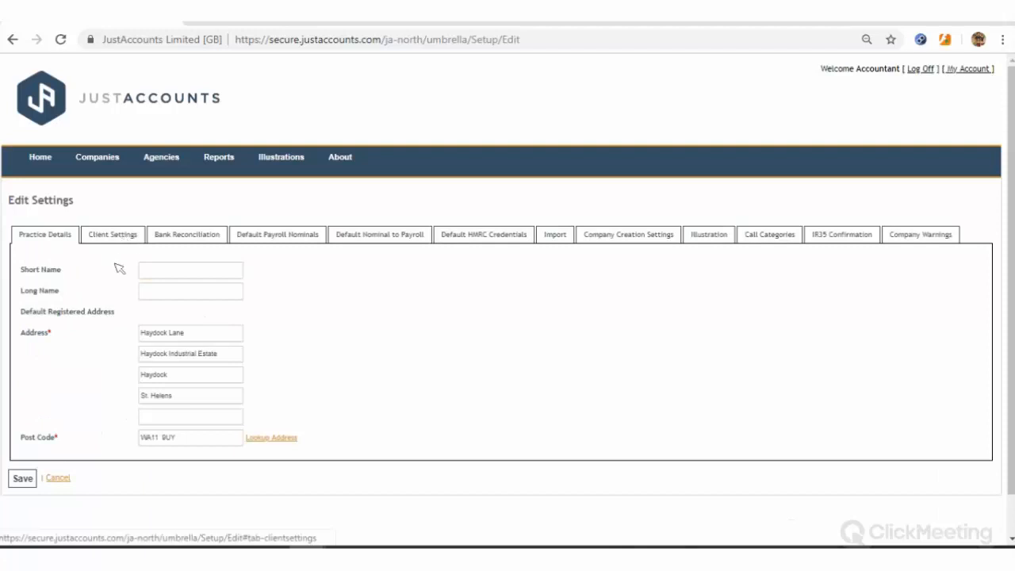
{"action": "scroll", "coordinate": [367, 313], "scroll_direction": "down", "scroll_amount": 2}
{"action": "scroll", "coordinate": [367, 313], "scroll_direction": "down", "scroll_amount": 13}
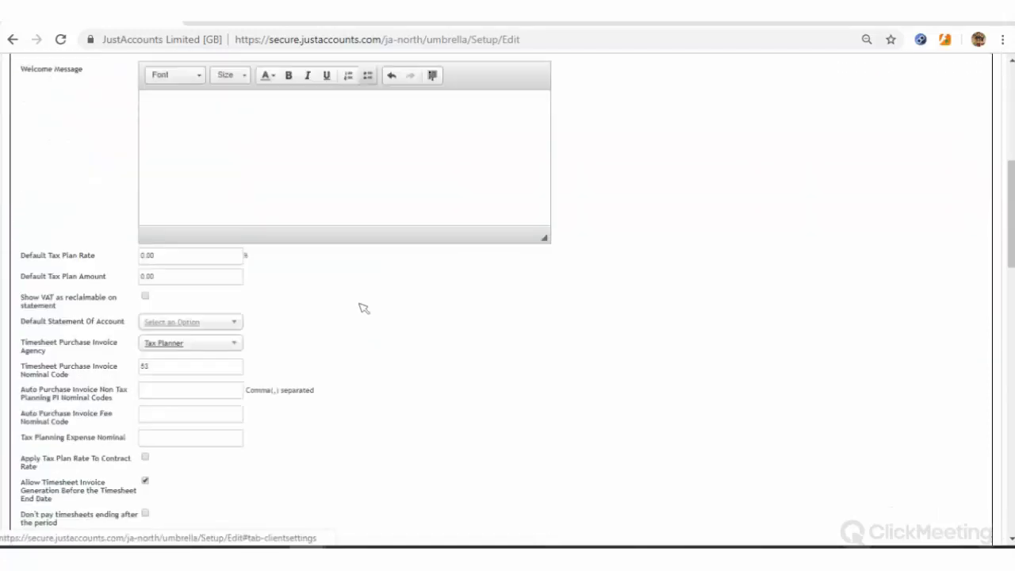
{"action": "scroll", "coordinate": [352, 315], "scroll_direction": "down", "scroll_amount": 5}
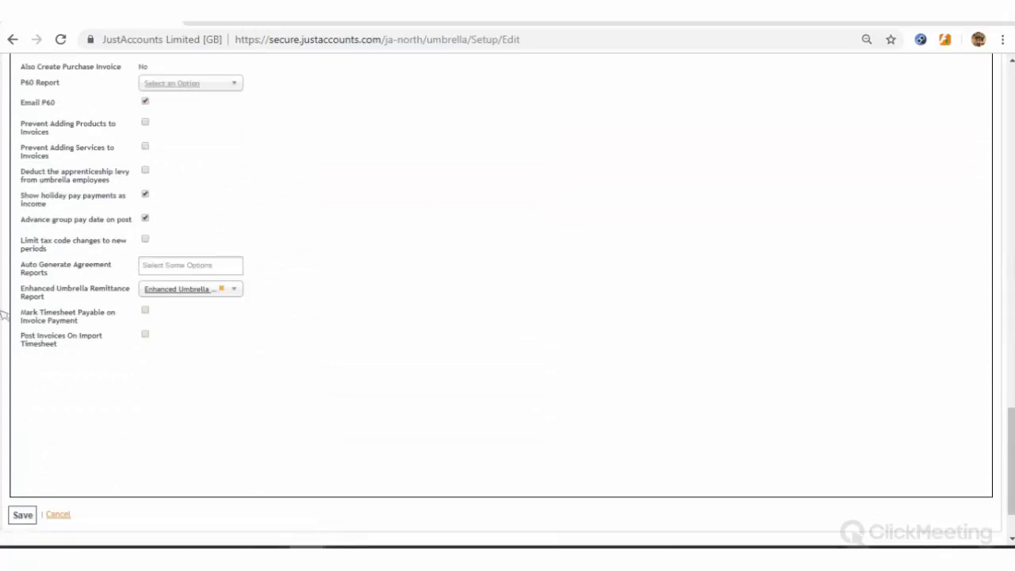
{"action": "left_click_drag", "start_coordinate": [3, 314], "coordinate": [198, 376]}
{"action": "left_click", "coordinate": [152, 363]}
{"action": "left_click", "coordinate": [146, 311]}
{"action": "left_click", "coordinate": [24, 516]}
{"action": "scroll", "coordinate": [587, 283], "scroll_direction": "up", "scroll_amount": 6}
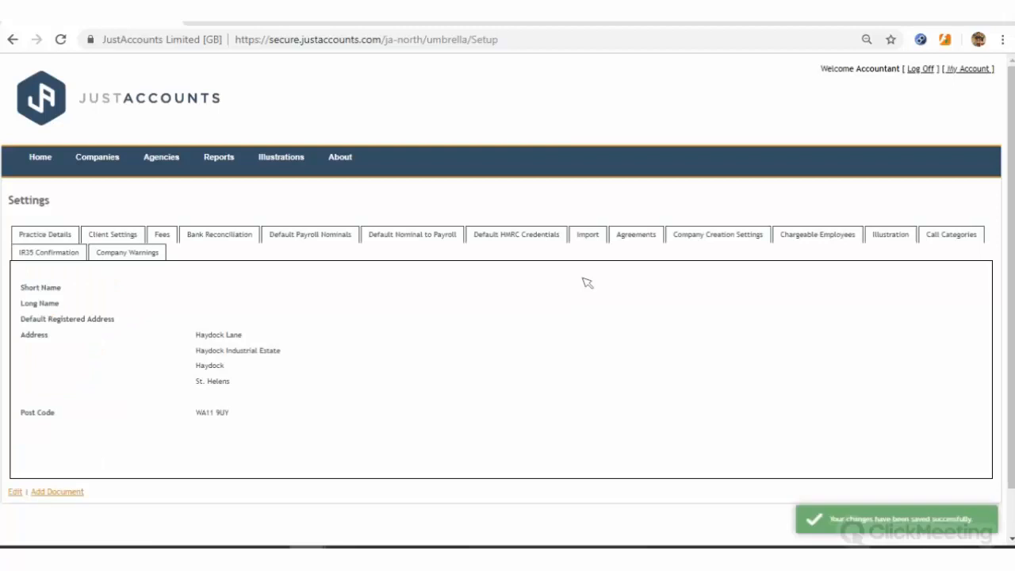
Open Standard Umbrella from the Companies list and go to its Timesheets list
{"action": "left_click", "coordinate": [37, 158]}
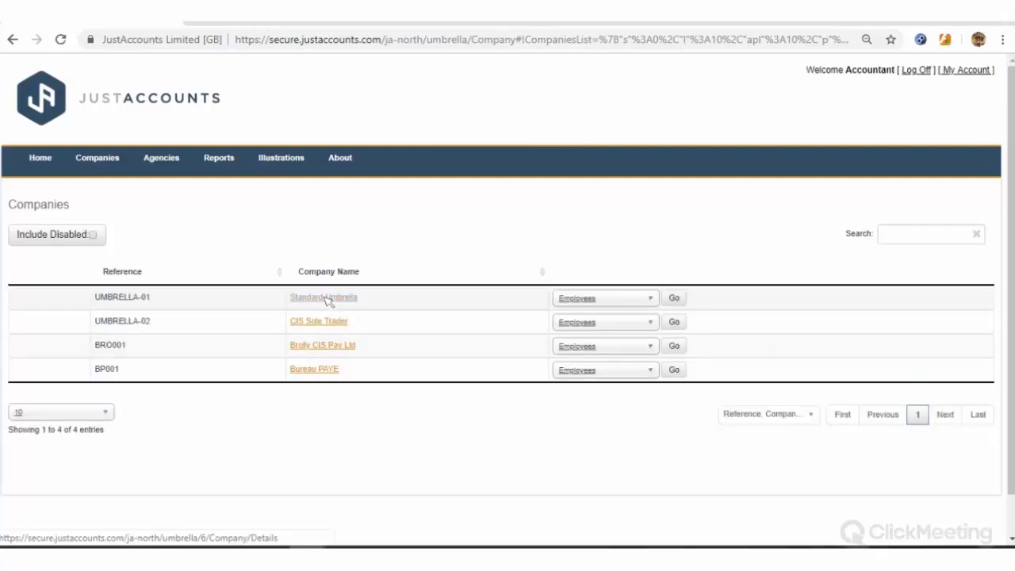
{"action": "left_click", "coordinate": [327, 299]}
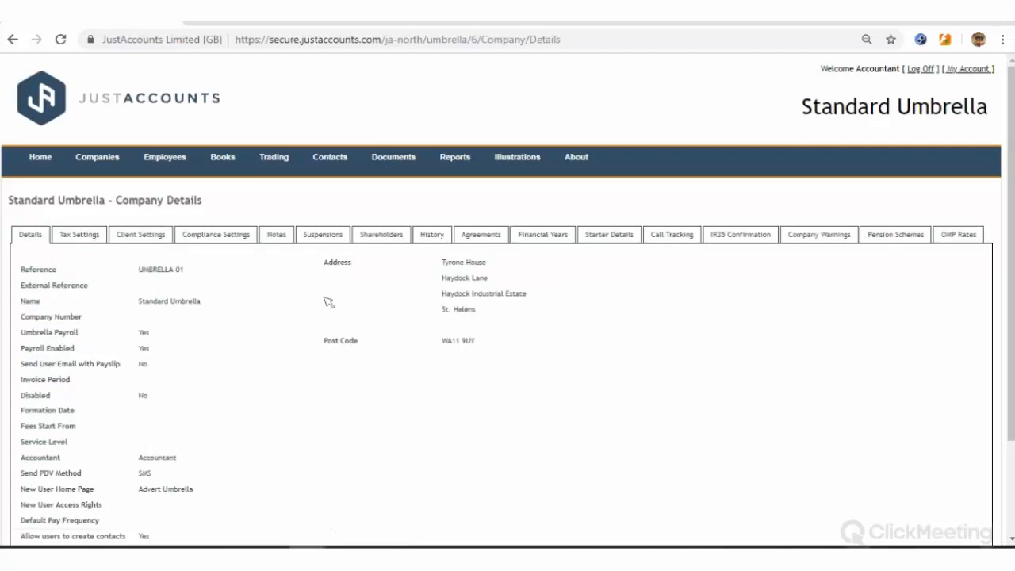
{"action": "mouse_move", "coordinate": [185, 164]}
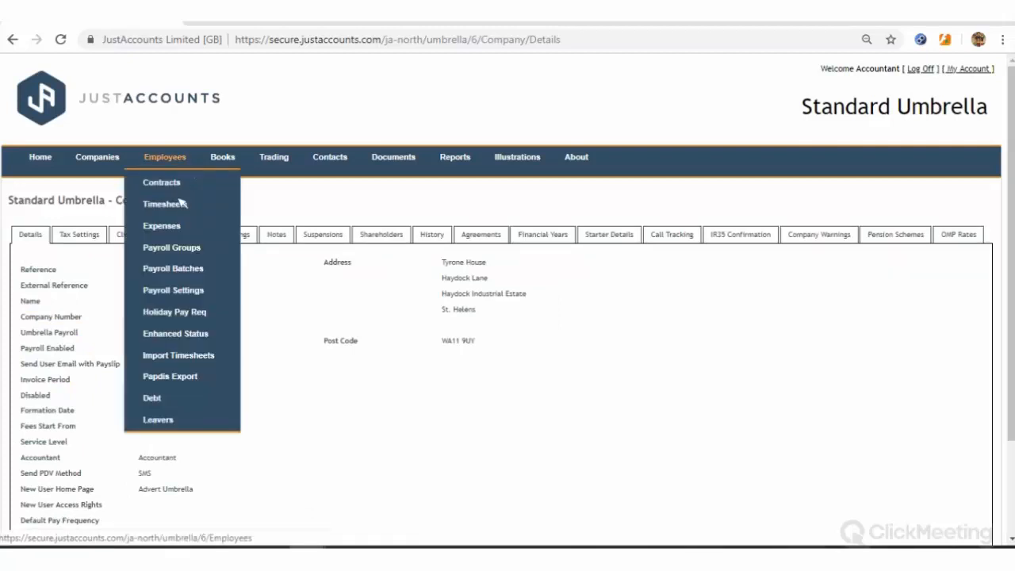
{"action": "left_click", "coordinate": [181, 203]}
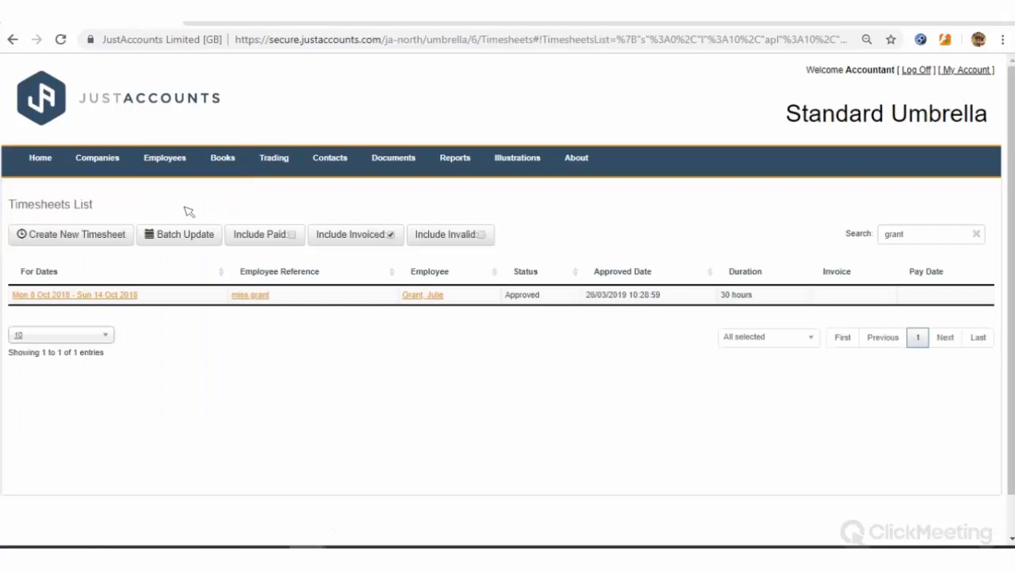
Invoice the employee's October timesheet and open the resulting invoice 83 in a new tab
{"action": "left_click", "coordinate": [89, 294]}
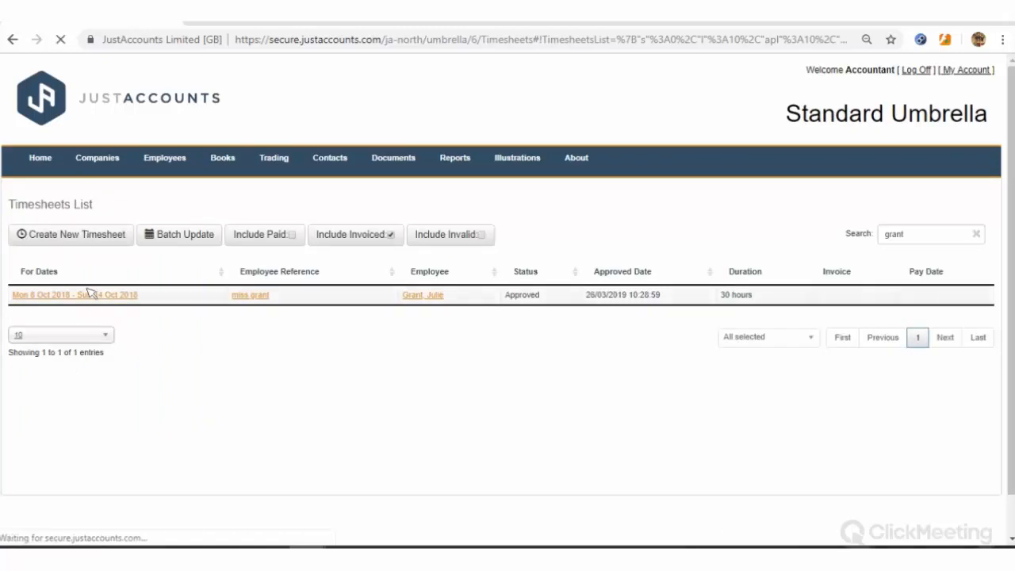
{"action": "left_click", "coordinate": [25, 492]}
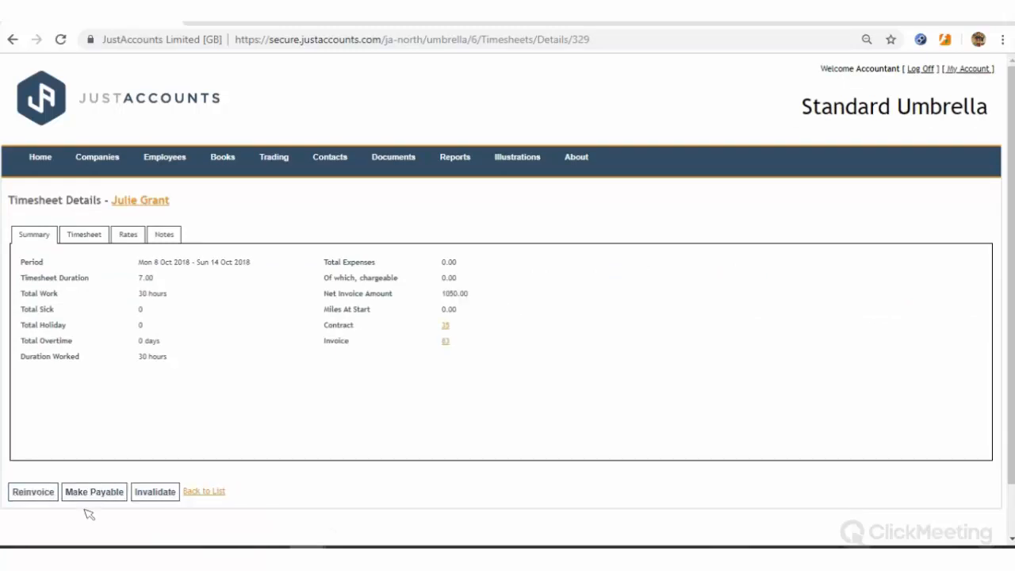
{"action": "left_click", "coordinate": [199, 492]}
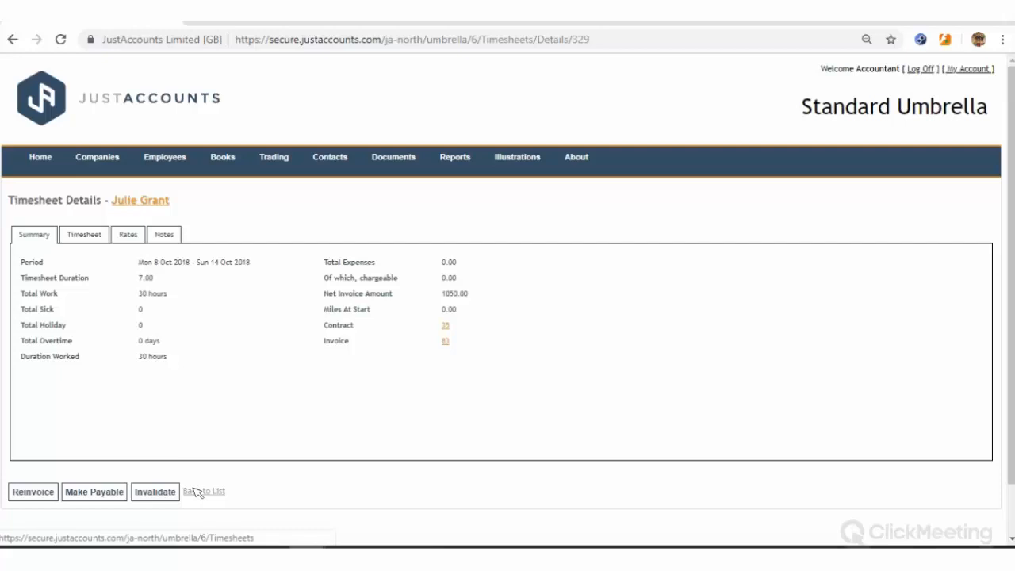
{"action": "right_click", "coordinate": [448, 344]}
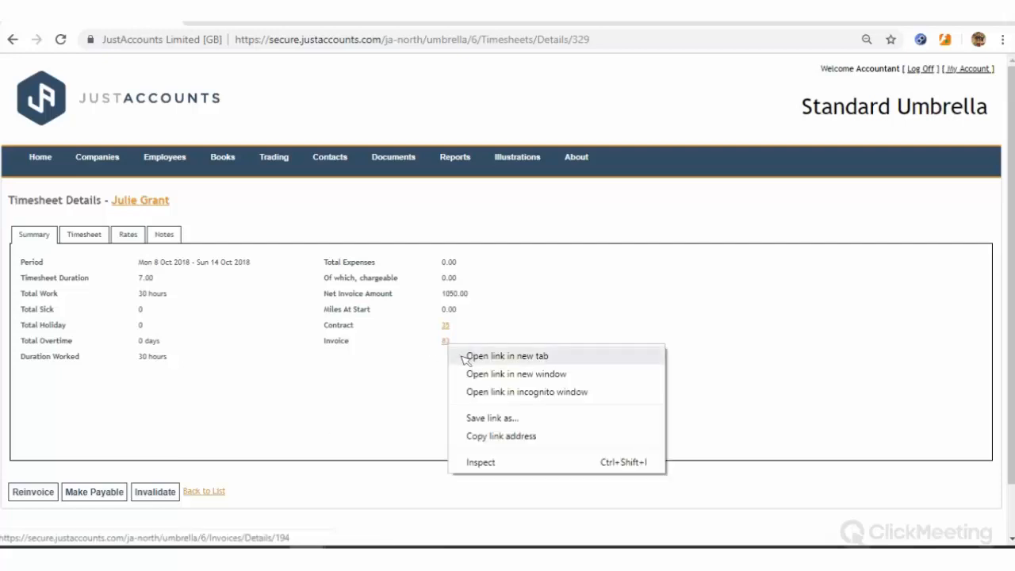
{"action": "left_click", "coordinate": [431, 386]}
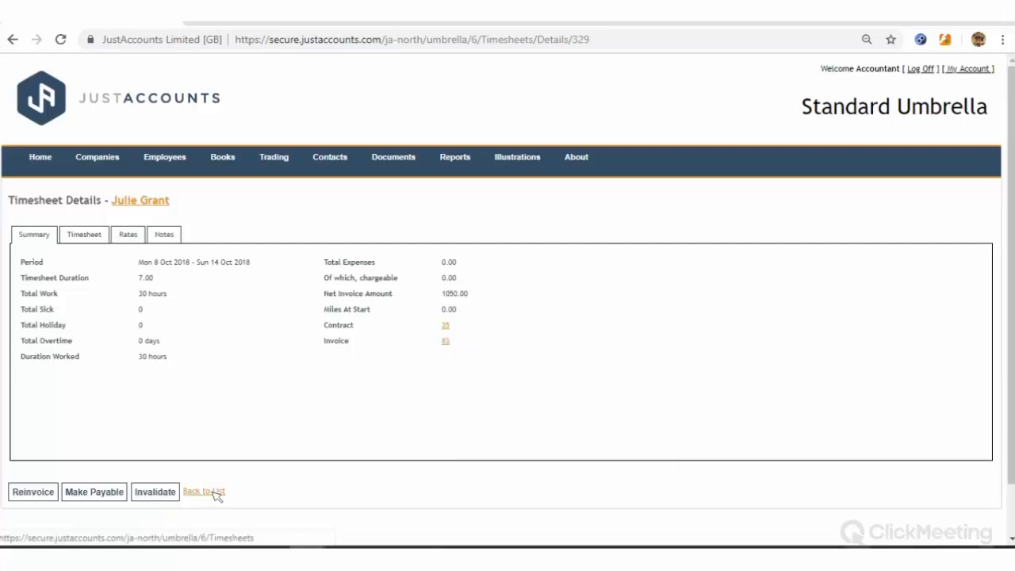
{"action": "left_click", "coordinate": [214, 493]}
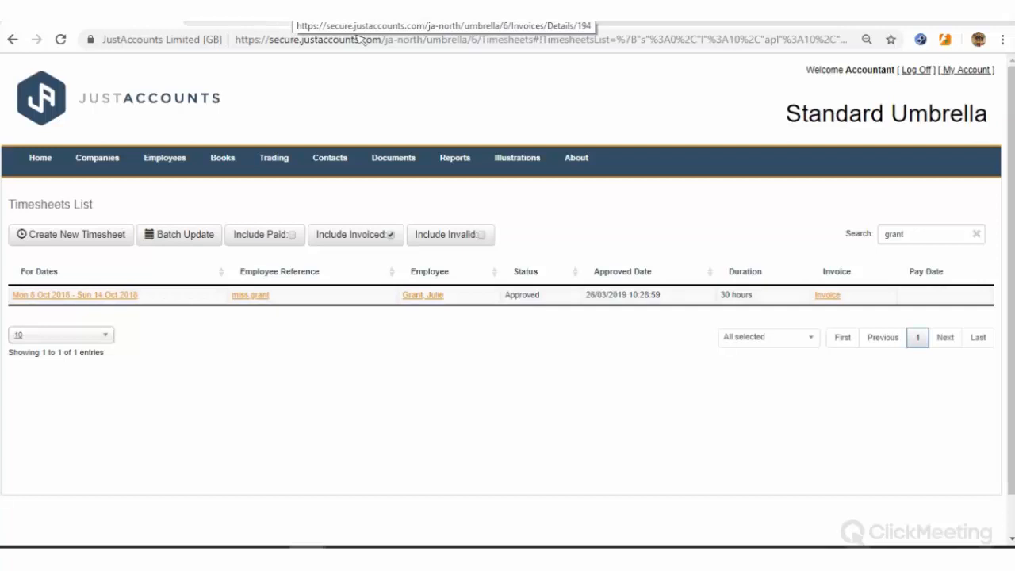
{"action": "left_click", "coordinate": [279, 16]}
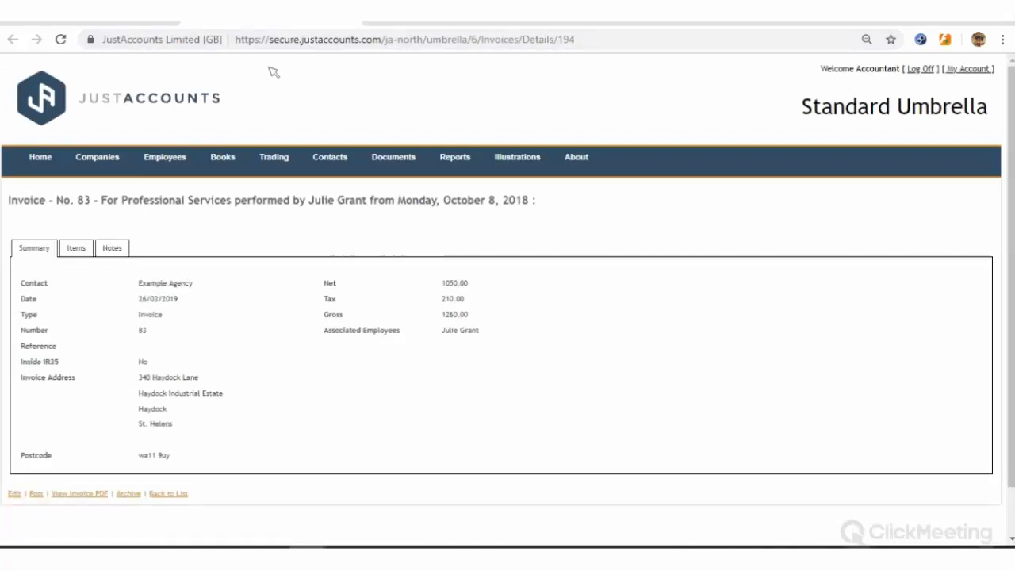
Post invoice 83 and record its 1260.00 payment with reference 'invoice payment from agency abd'
{"action": "left_click", "coordinate": [36, 487]}
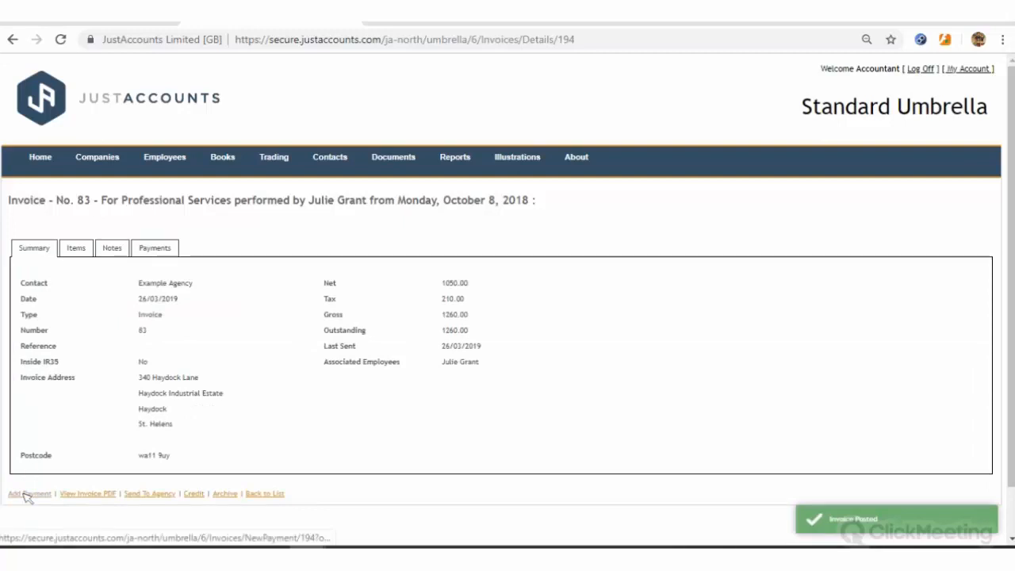
{"action": "left_click", "coordinate": [28, 494]}
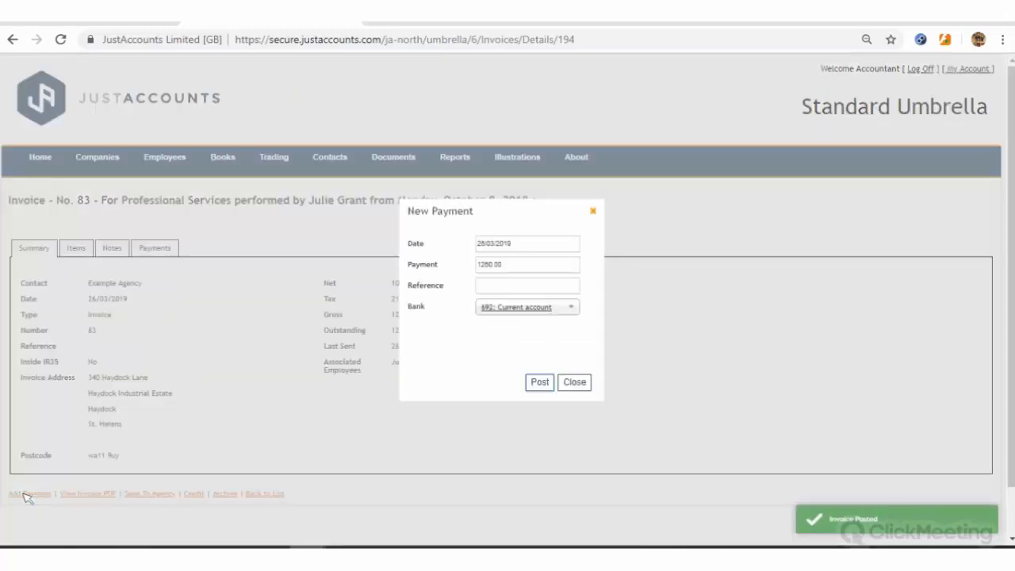
{"action": "left_click", "coordinate": [557, 287]}
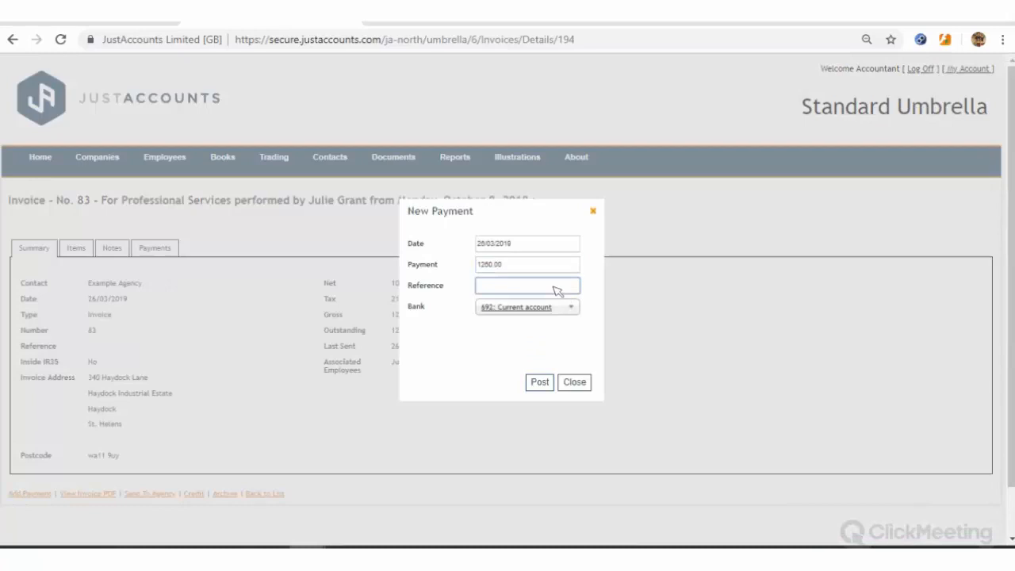
{"action": "type", "text": "invoice payment from agency abd"}
{"action": "left_click", "coordinate": [539, 384]}
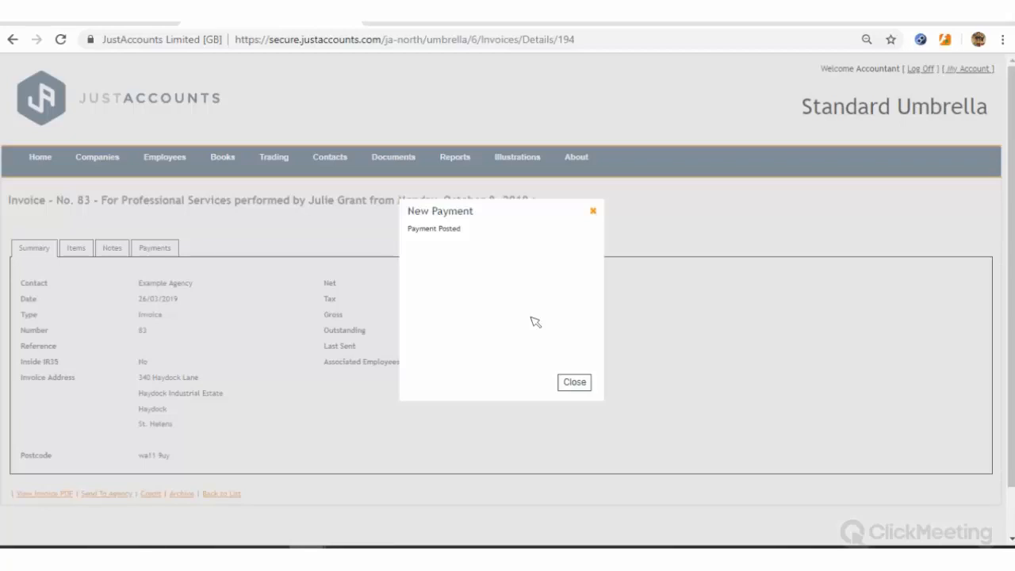
{"action": "left_click", "coordinate": [575, 383]}
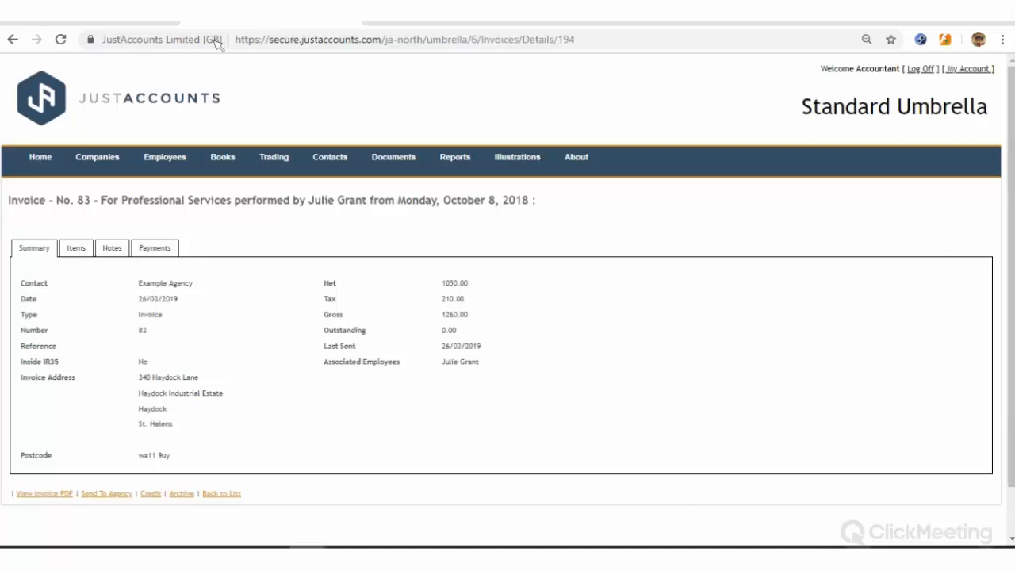
{"action": "key", "text": "alt+Left"}
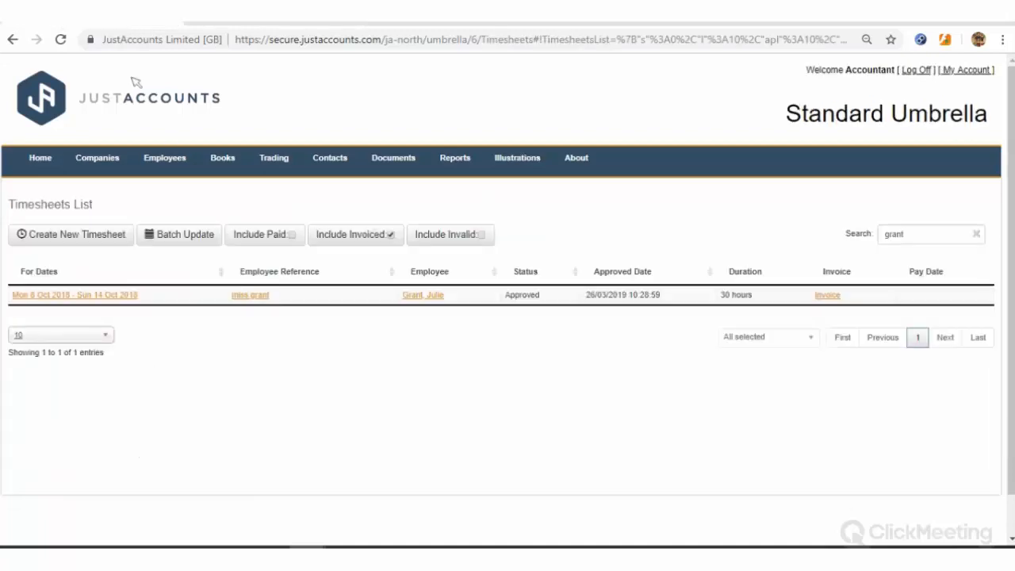
Reload the Timesheets List and confirm the 8–14 Oct 2018 timesheet shows Payable
{"action": "left_click", "coordinate": [62, 41]}
{"action": "left_click_drag", "start_coordinate": [536, 295], "coordinate": [510, 296]}
{"action": "left_click", "coordinate": [549, 366]}
Go to Standard Umbrella's Companies > Details page and switch it to edit mode
{"action": "mouse_move", "coordinate": [96, 162]}
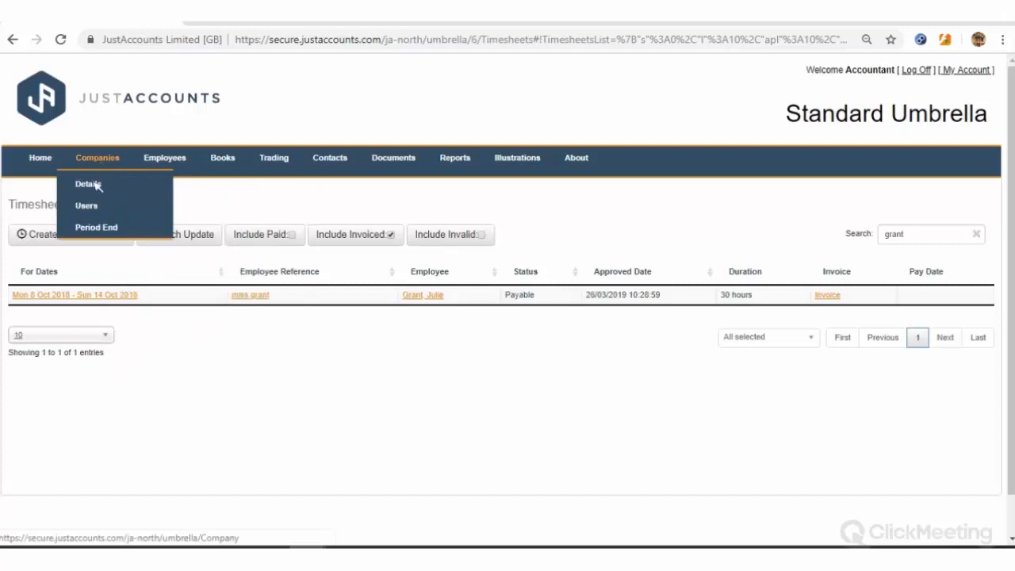
{"action": "left_click", "coordinate": [92, 184]}
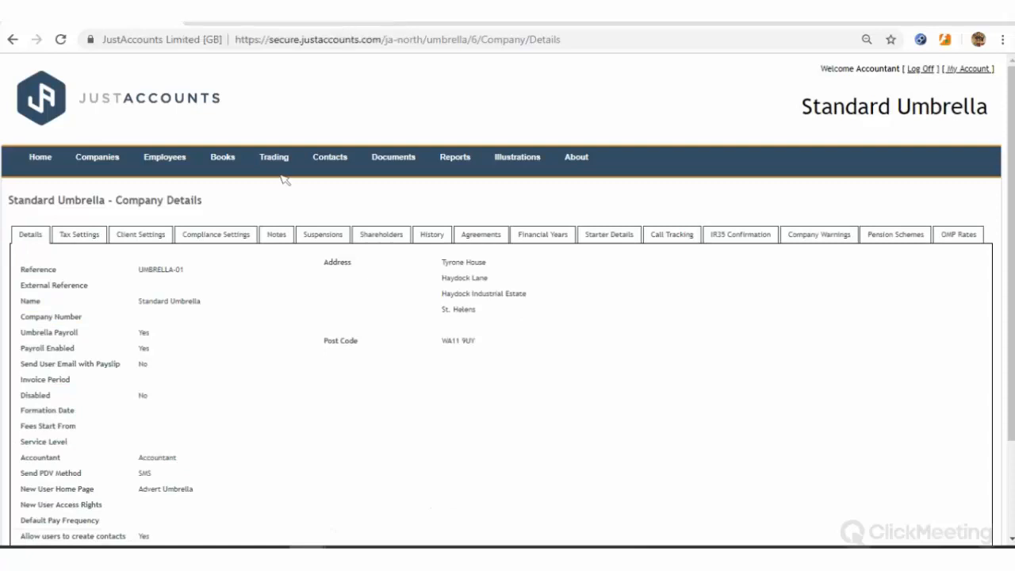
{"action": "scroll", "coordinate": [124, 453], "scroll_direction": "down", "scroll_amount": 3}
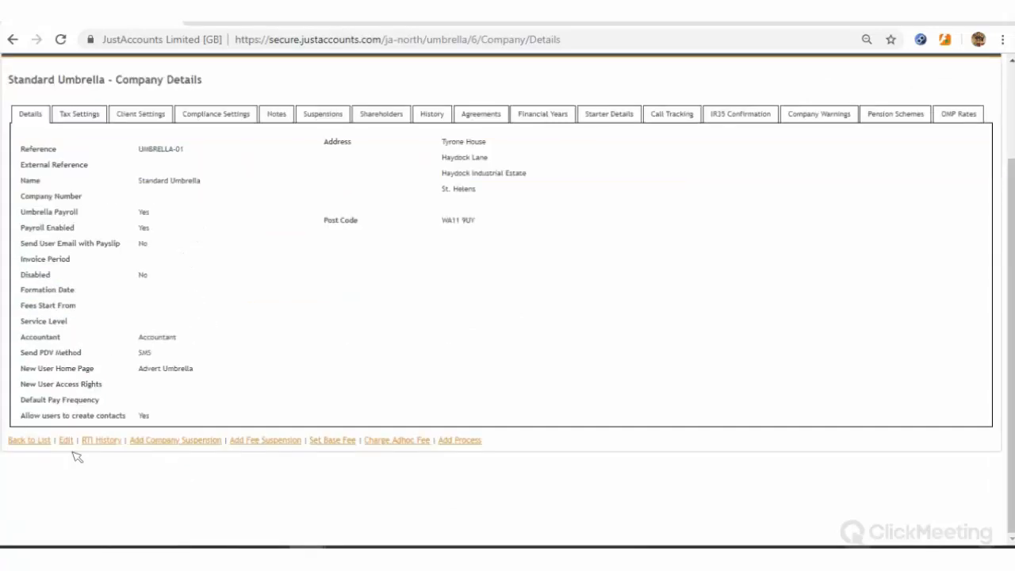
{"action": "left_click", "coordinate": [68, 443]}
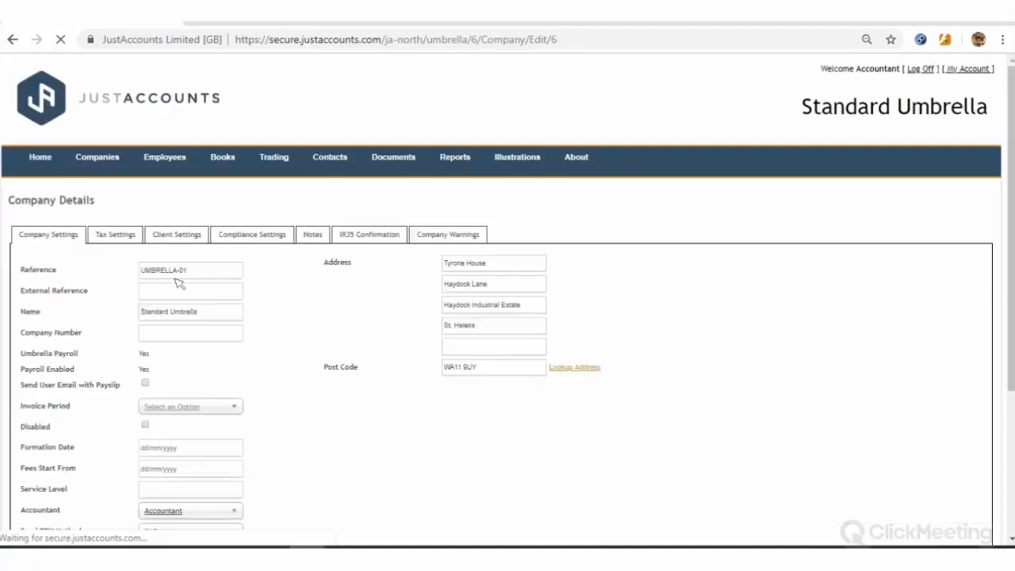
Tick 'Auto Opt Into Holiday Scheme' in Standard Umbrella's Client Settings and save the company
{"action": "left_click", "coordinate": [177, 235]}
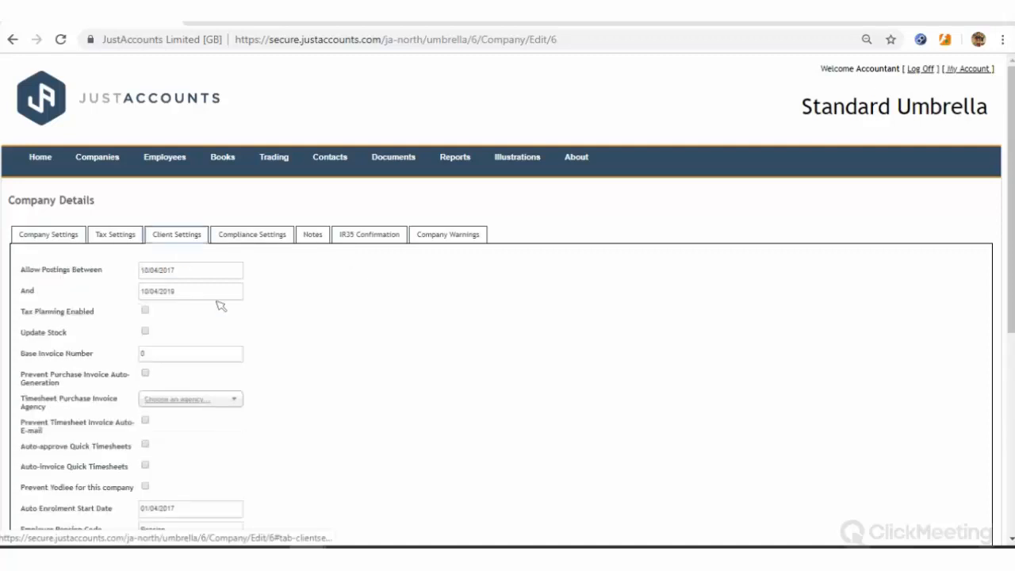
{"action": "scroll", "coordinate": [230, 344], "scroll_direction": "down", "scroll_amount": 5}
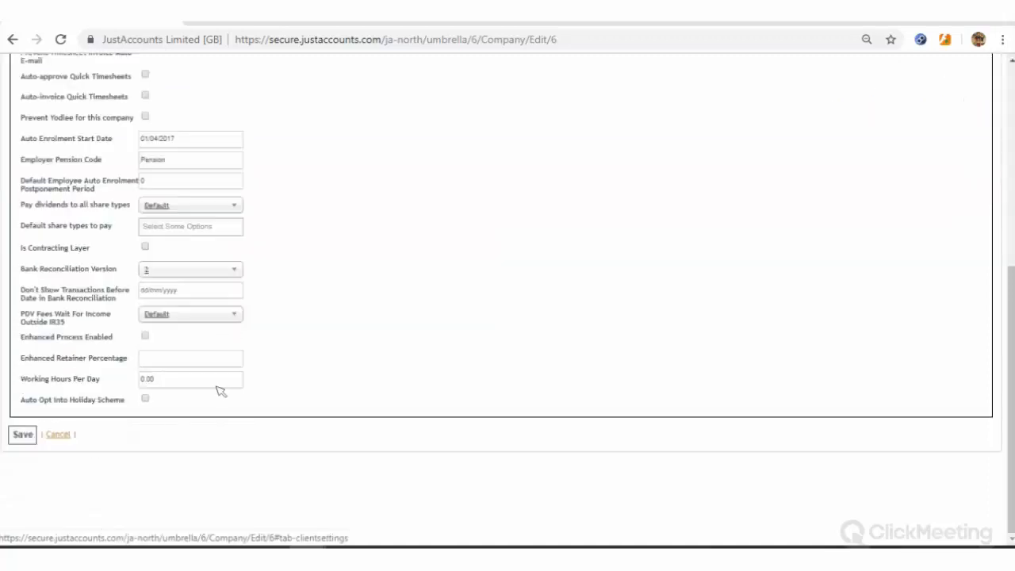
{"action": "left_click_drag", "start_coordinate": [126, 400], "coordinate": [166, 404]}
{"action": "left_click", "coordinate": [170, 402]}
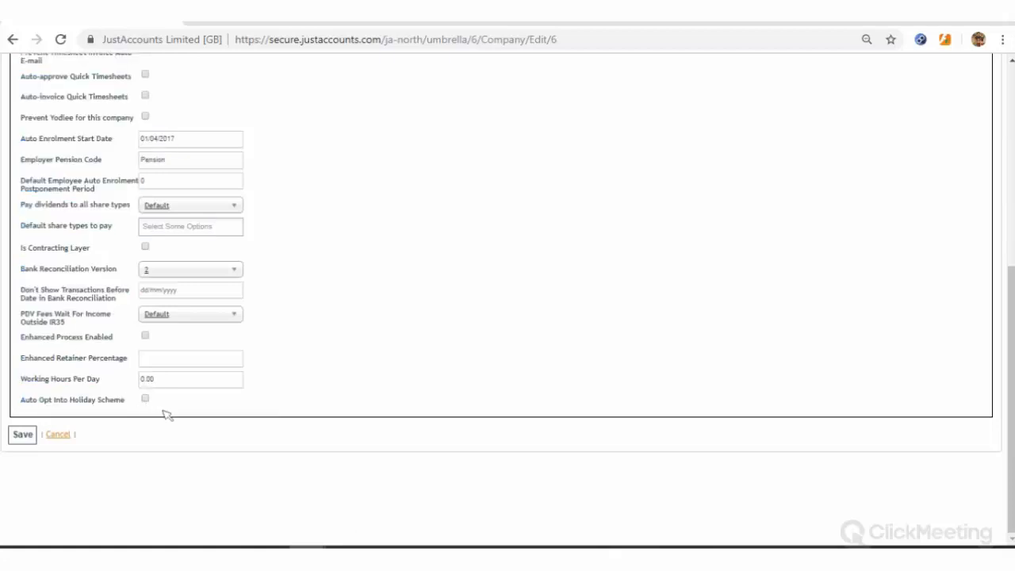
{"action": "left_click", "coordinate": [146, 398]}
{"action": "left_click", "coordinate": [24, 434]}
{"action": "left_click", "coordinate": [24, 436]}
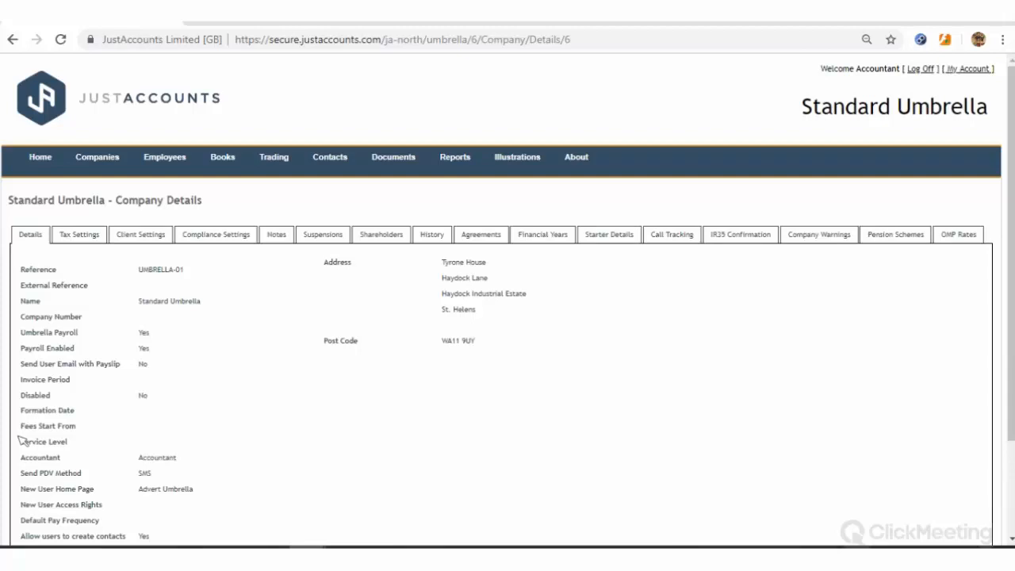
Submit the new employee form for Example Agency with the default rate of 30
{"action": "left_click", "coordinate": [222, 24]}
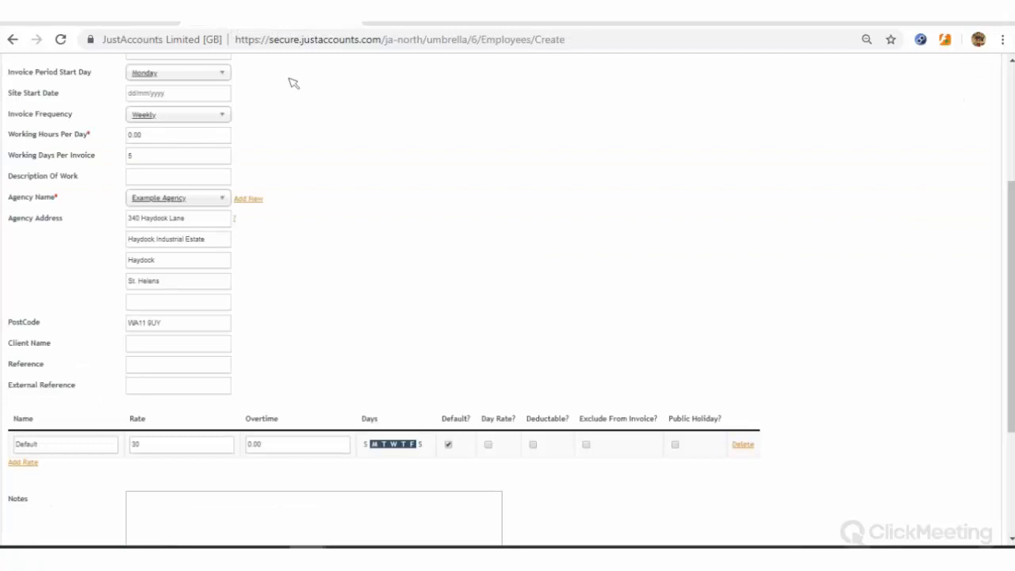
{"action": "scroll", "coordinate": [294, 226], "scroll_direction": "down", "scroll_amount": 3}
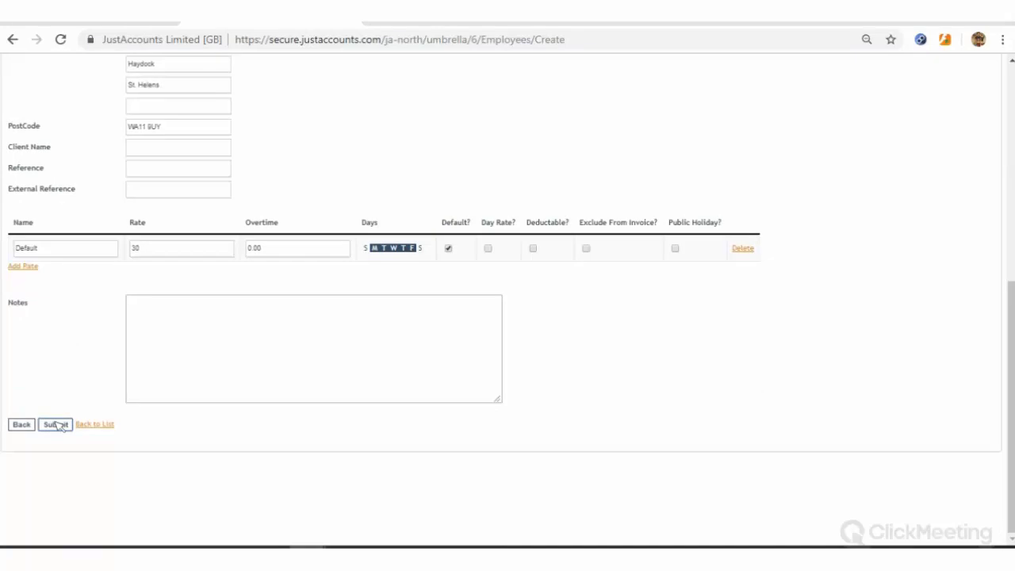
{"action": "left_click", "coordinate": [57, 425]}
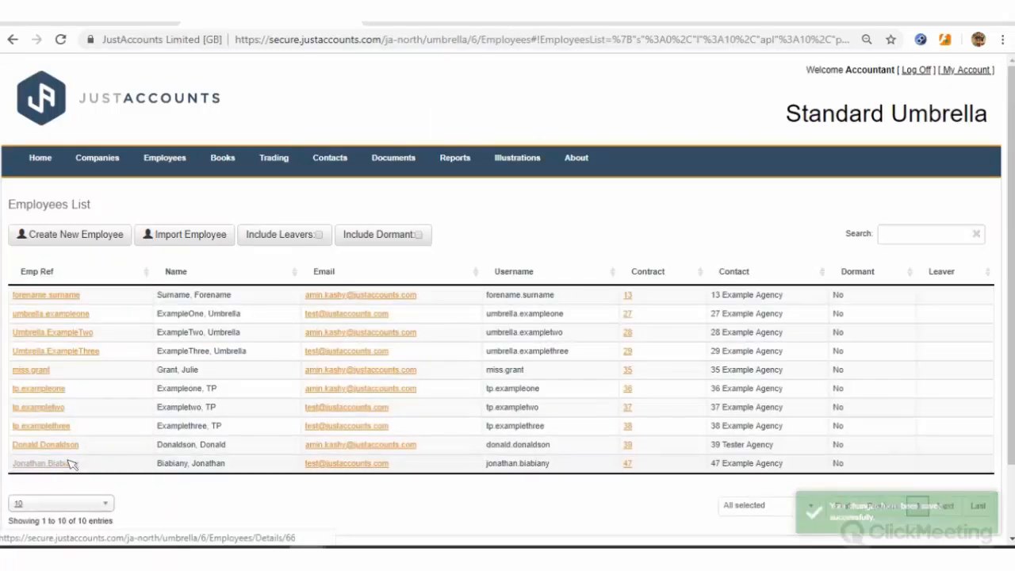
View the new employee's details record, then go back to Standard Umbrella's Company Details
{"action": "left_click", "coordinate": [70, 463]}
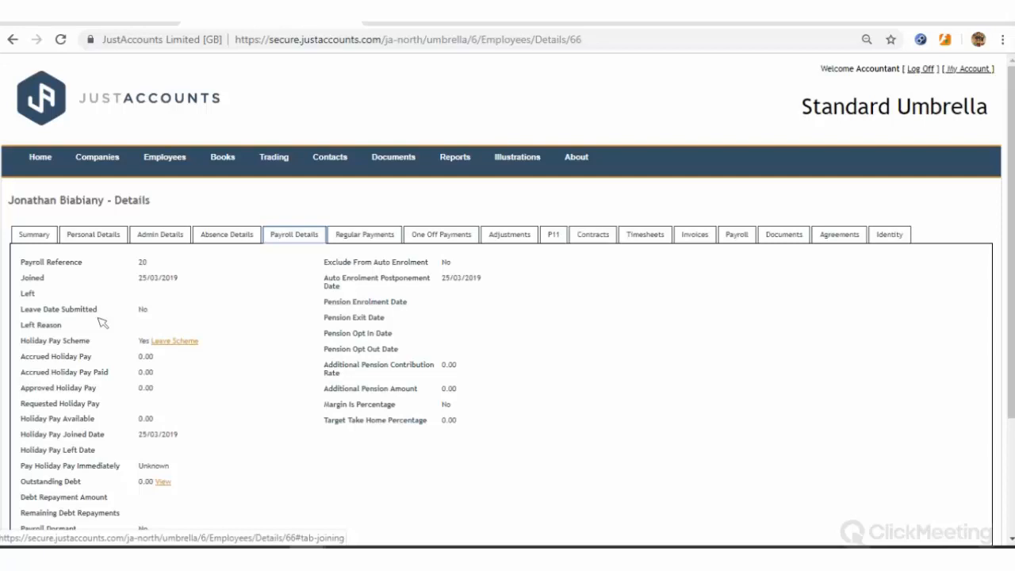
{"action": "left_click", "coordinate": [97, 16]}
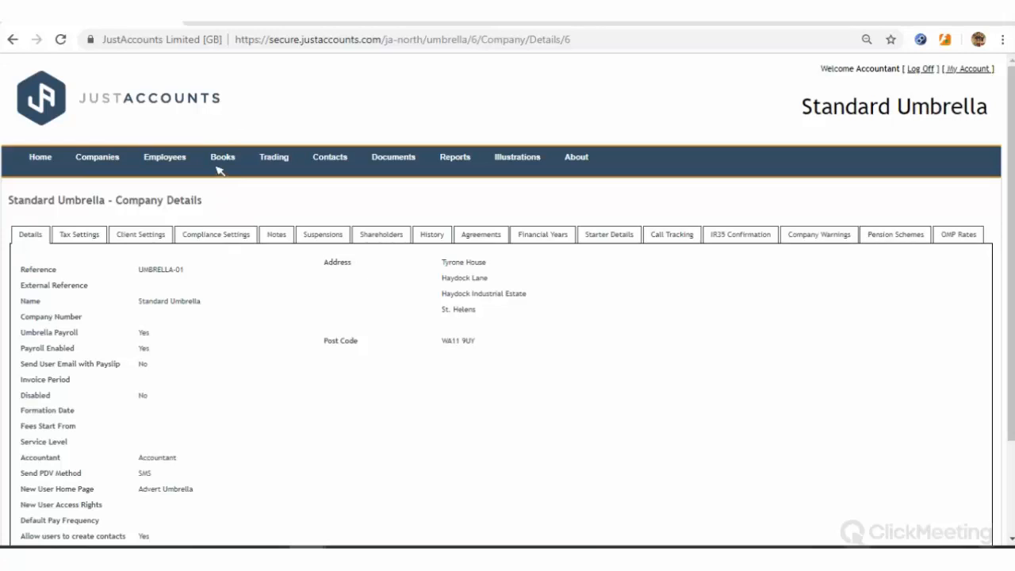
Open Home > Setup > Payment Codes in a new browser window
{"action": "mouse_move", "coordinate": [222, 166]}
{"action": "mouse_move", "coordinate": [41, 159]}
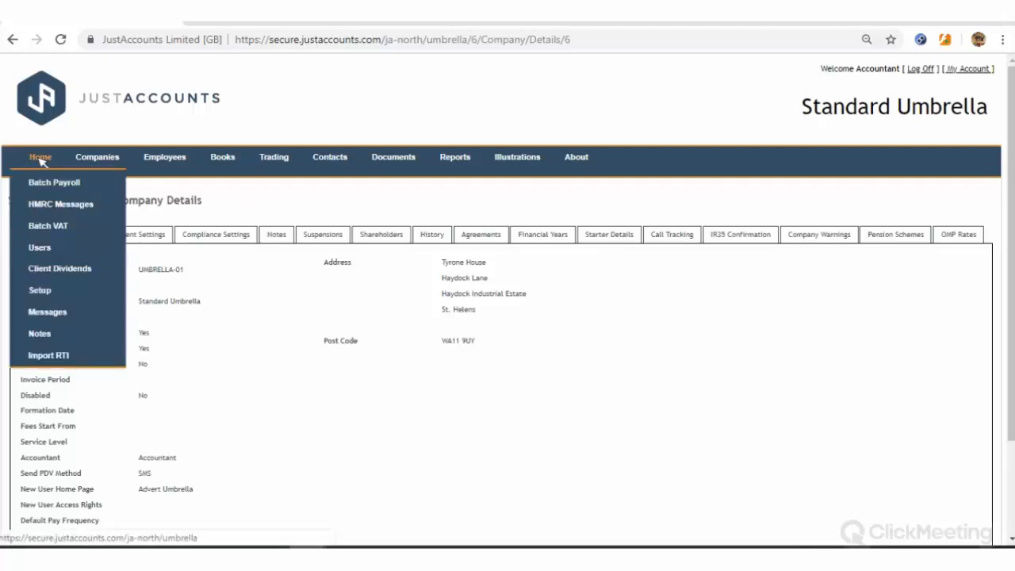
{"action": "mouse_move", "coordinate": [41, 293]}
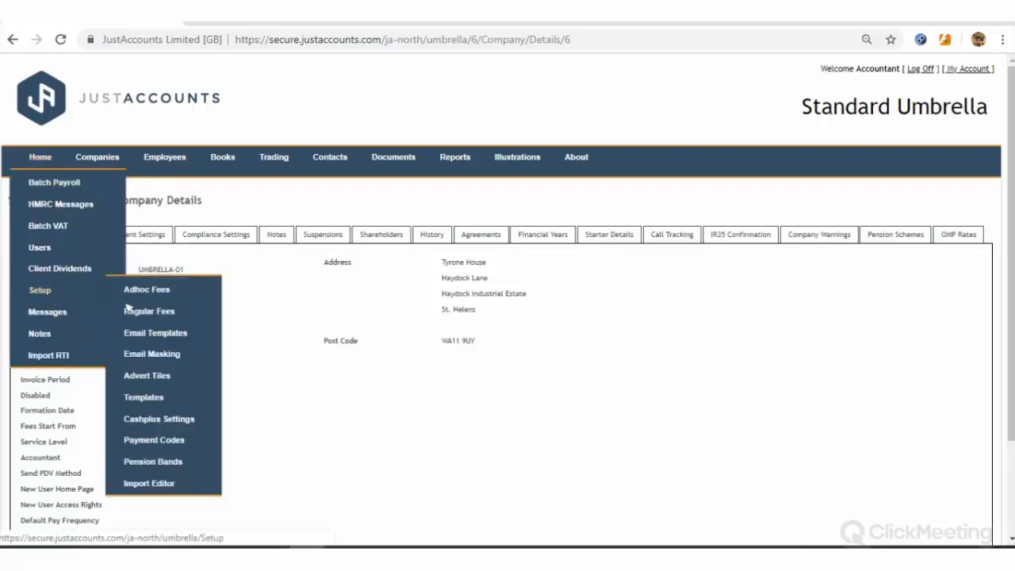
{"action": "right_click", "coordinate": [158, 440]}
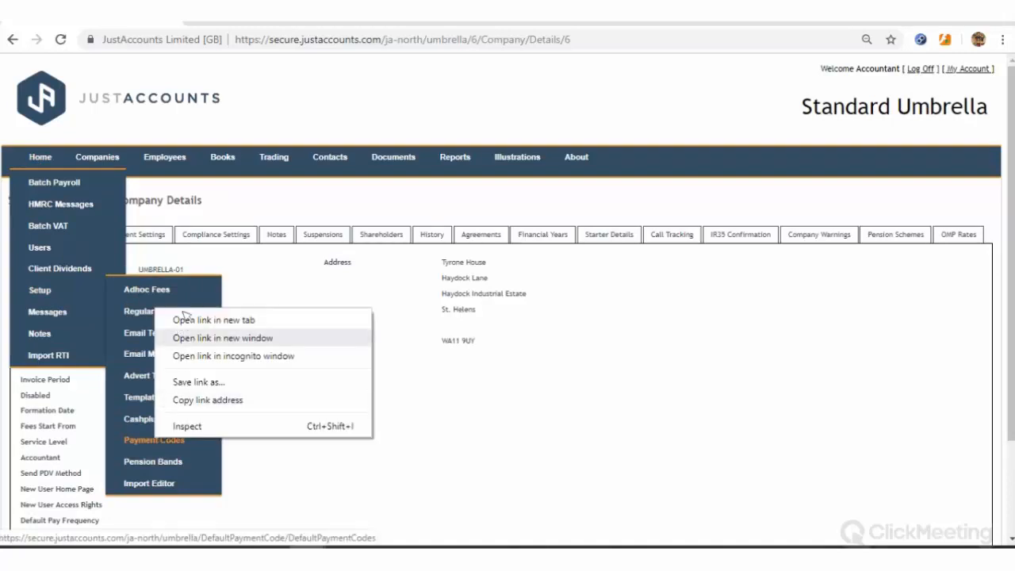
{"action": "left_click", "coordinate": [198, 337]}
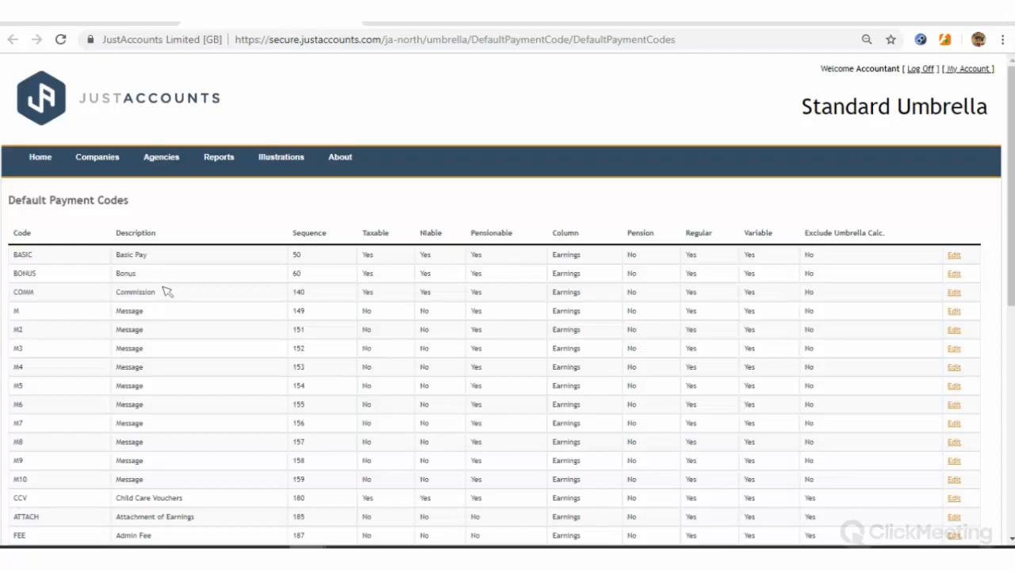
Scroll through the Default Payment Codes table, then close it back to Company Details
{"action": "scroll", "coordinate": [169, 309], "scroll_direction": "down", "scroll_amount": 1}
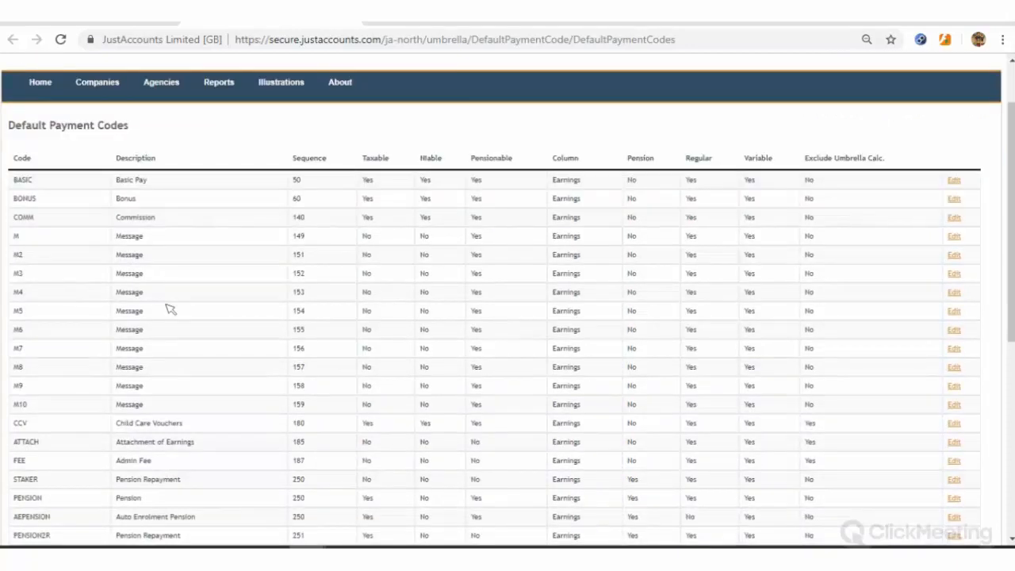
{"action": "scroll", "coordinate": [182, 309], "scroll_direction": "down", "scroll_amount": 4}
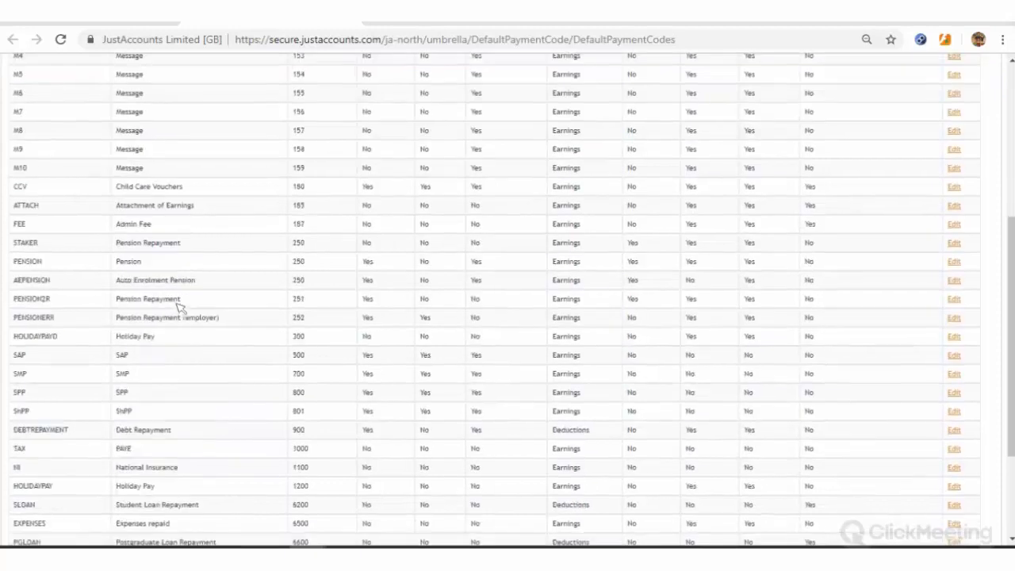
{"action": "scroll", "coordinate": [73, 421], "scroll_direction": "down", "scroll_amount": 1}
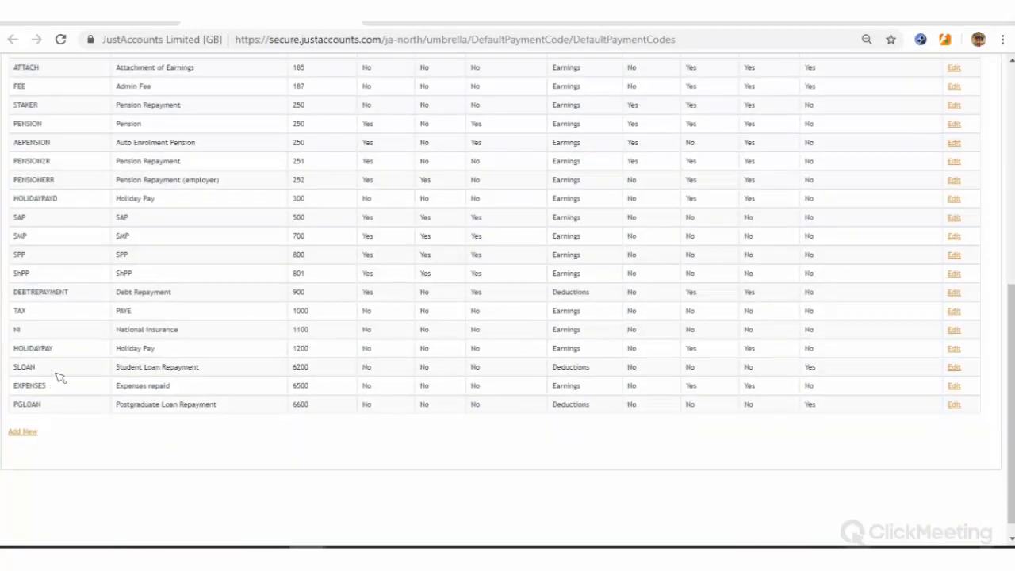
{"action": "scroll", "coordinate": [315, 63], "scroll_direction": "up", "scroll_amount": 10}
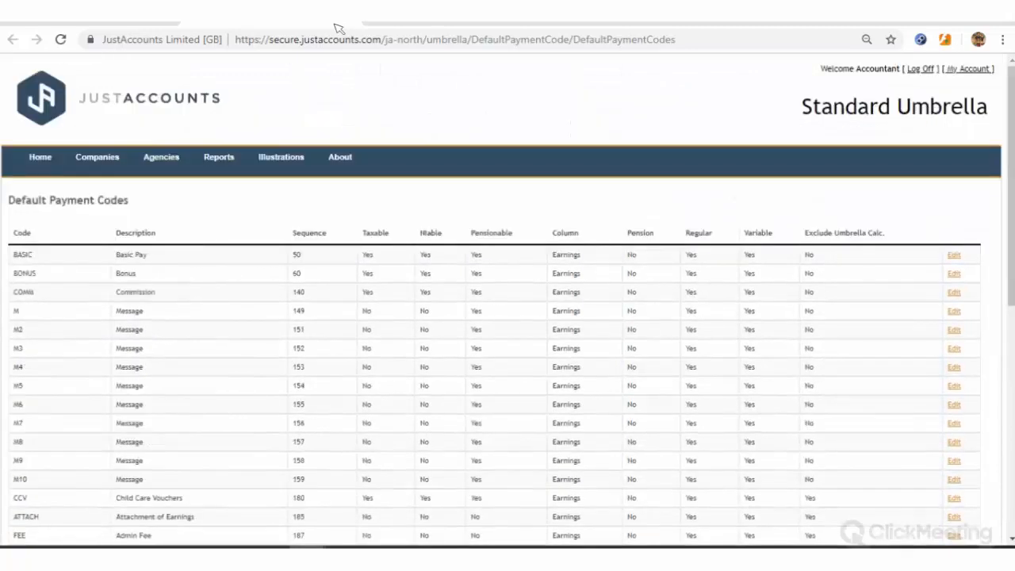
{"action": "key", "text": "alt+Left"}
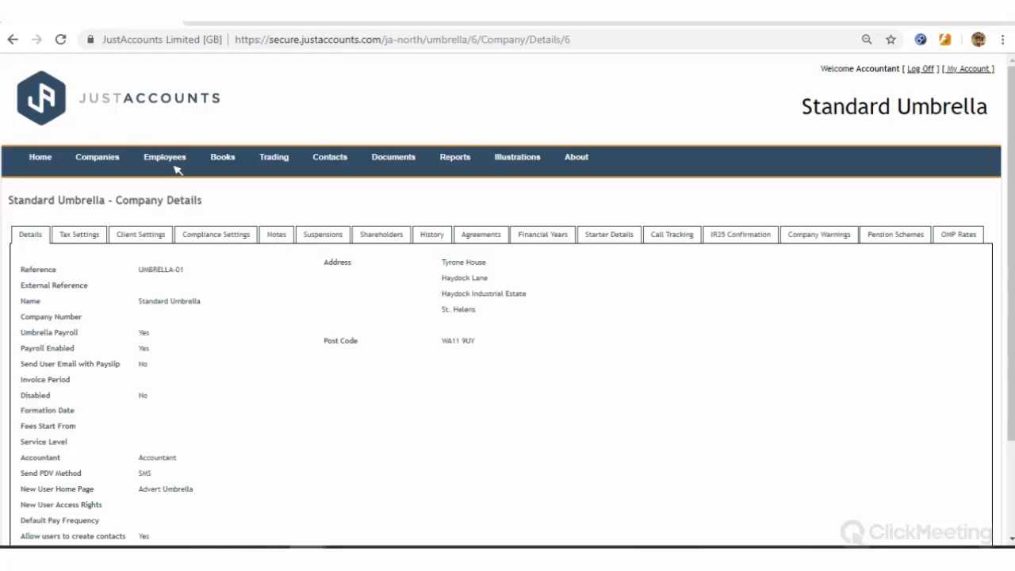
Open Employees > Payroll Settings and scroll its Payment Codes table down to EXPENSES
{"action": "mouse_move", "coordinate": [176, 164]}
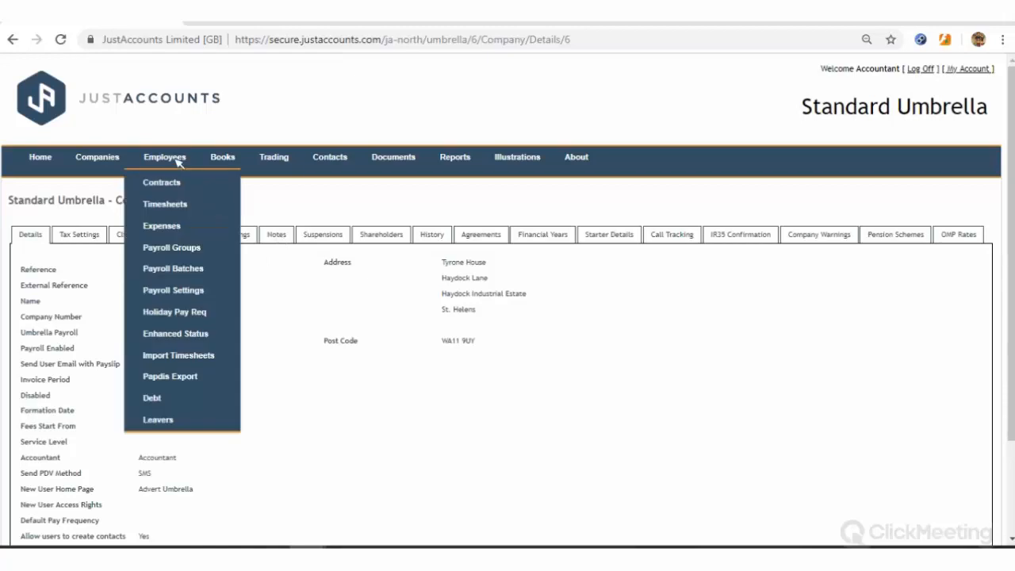
{"action": "left_click", "coordinate": [185, 292]}
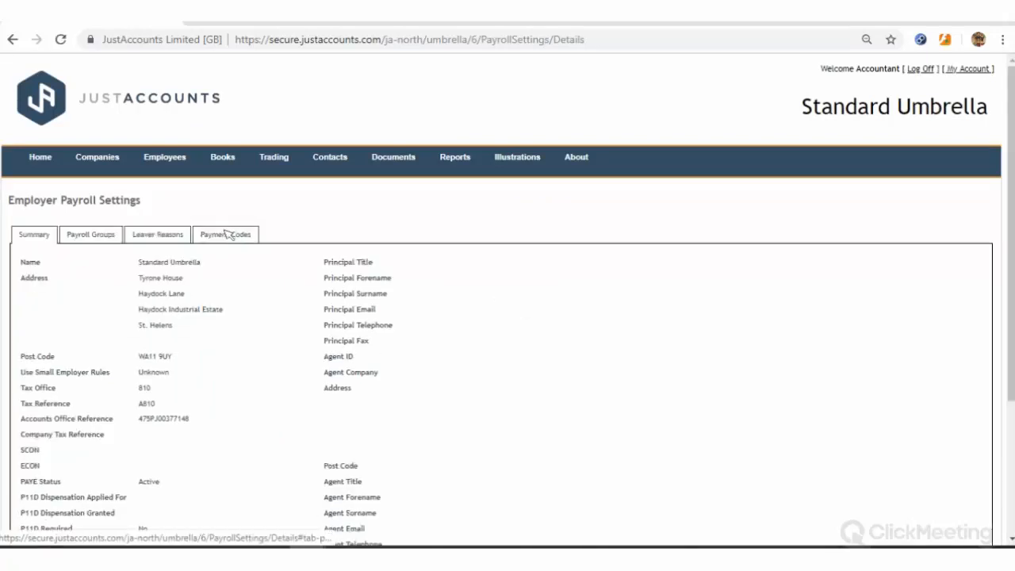
{"action": "left_click", "coordinate": [225, 236]}
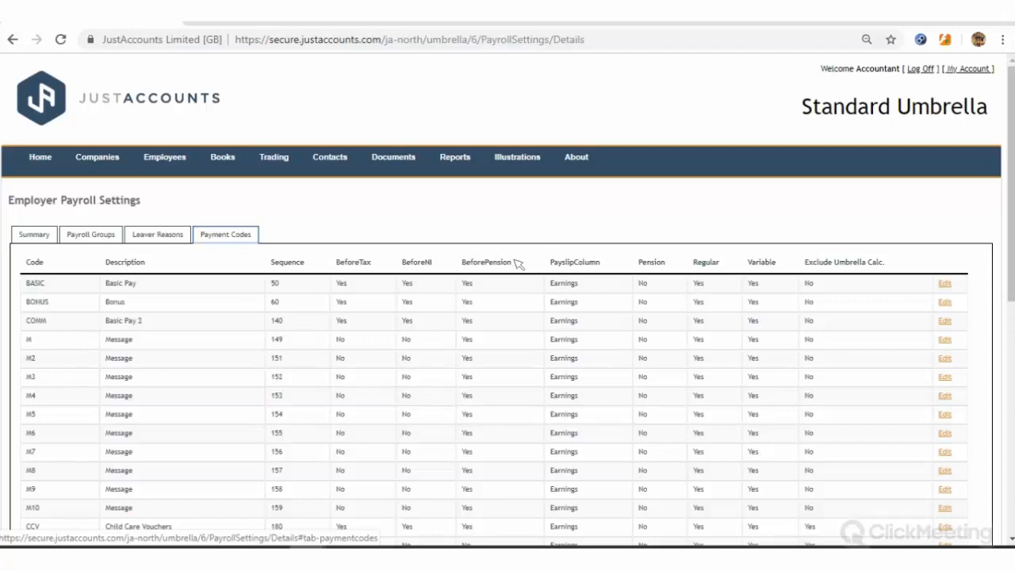
{"action": "scroll", "coordinate": [555, 238], "scroll_direction": "down", "scroll_amount": 1}
{"action": "scroll", "coordinate": [575, 208], "scroll_direction": "down", "scroll_amount": 1}
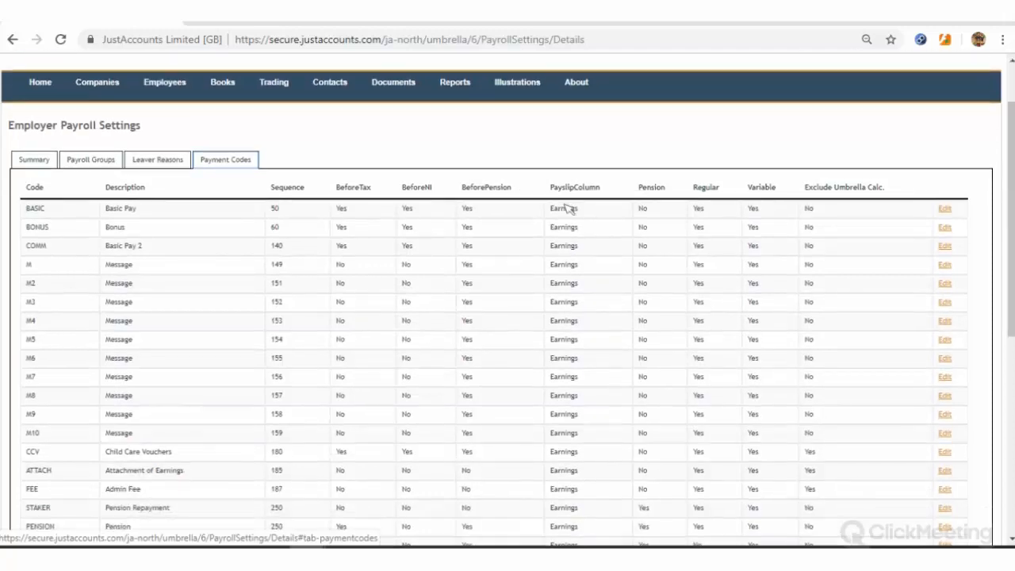
{"action": "scroll", "coordinate": [568, 207], "scroll_direction": "down", "scroll_amount": 2}
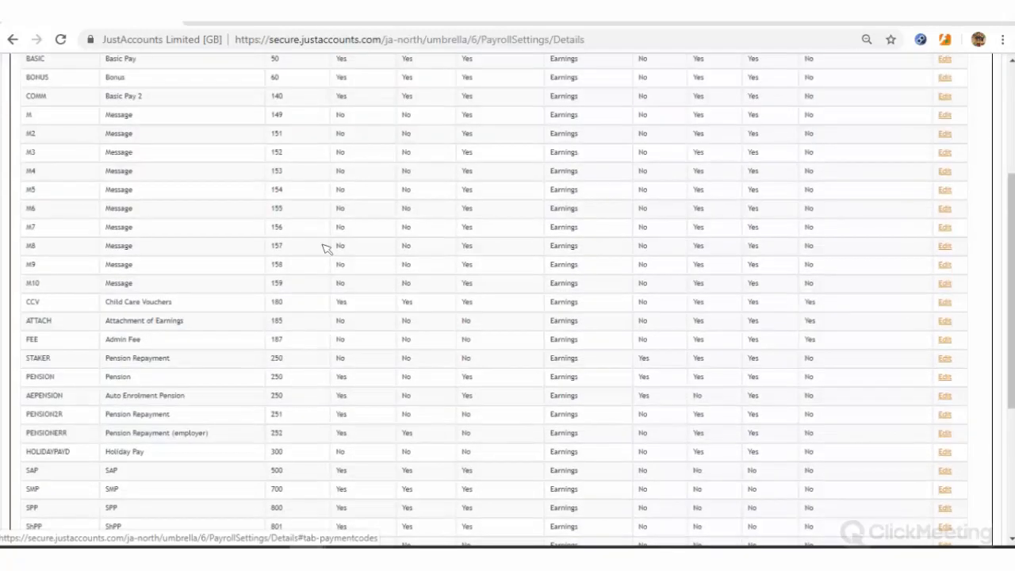
{"action": "scroll", "coordinate": [109, 482], "scroll_direction": "down", "scroll_amount": 3}
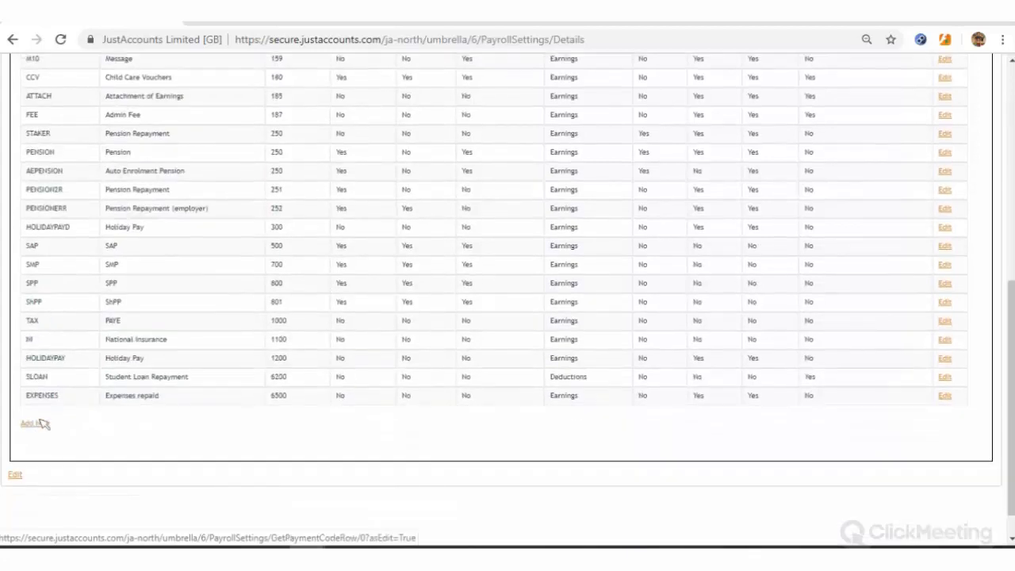
Add a new payment code row with the code DEBTREPAYMENT
{"action": "left_click", "coordinate": [36, 424]}
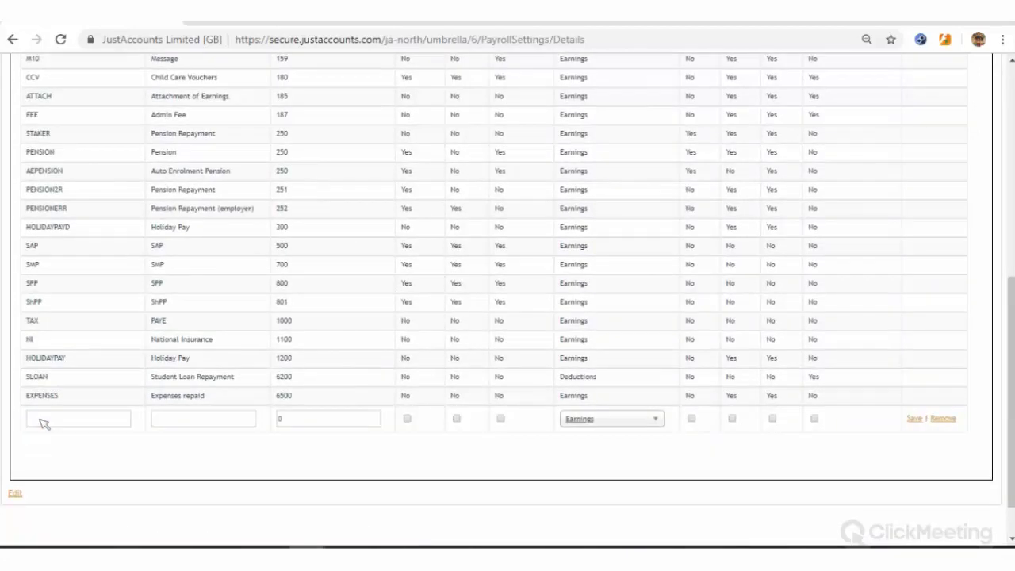
{"action": "left_click", "coordinate": [100, 419]}
{"action": "type", "text": "DEBTREPAYMENT"}
{"action": "left_click", "coordinate": [175, 426]}
Enter the description 'Debt Repayment' for the new code, fixing the misspelling
{"action": "left_click", "coordinate": [174, 423]}
{"action": "type", "text": "D"}
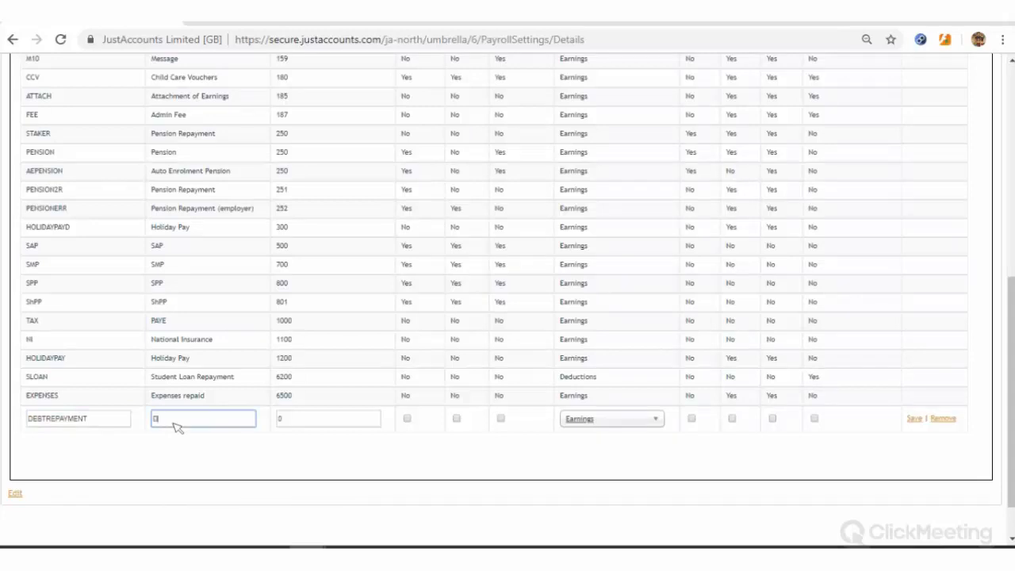
{"action": "type", "text": "eb"}
{"action": "type", "text": "t Repay"}
{"action": "type", "text": "ment"}
{"action": "right_click", "coordinate": [180, 417]}
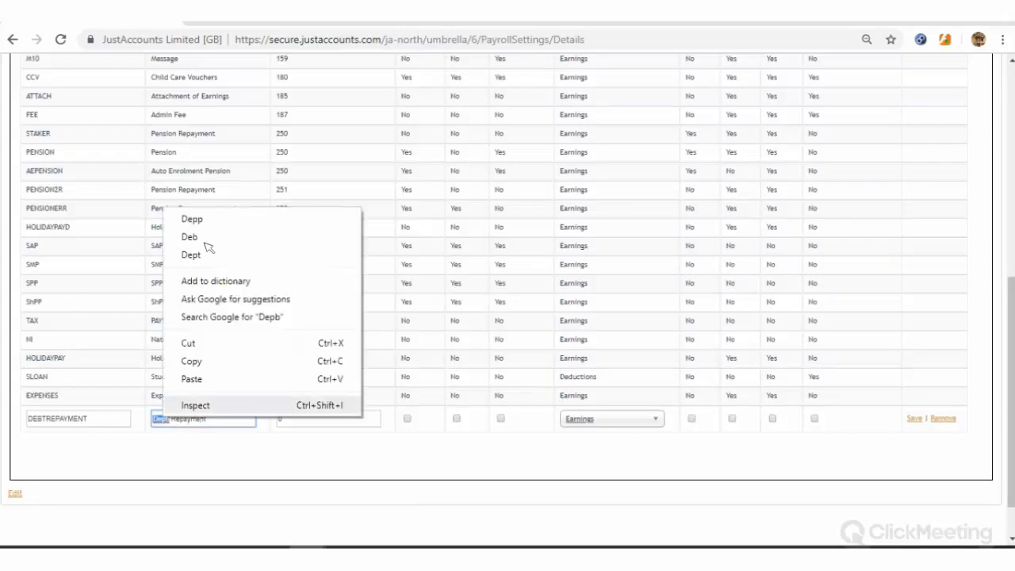
{"action": "left_click", "coordinate": [168, 419]}
{"action": "key", "text": "BackSpace"}
{"action": "key", "text": "BackSpace"}
{"action": "type", "text": "bt"}
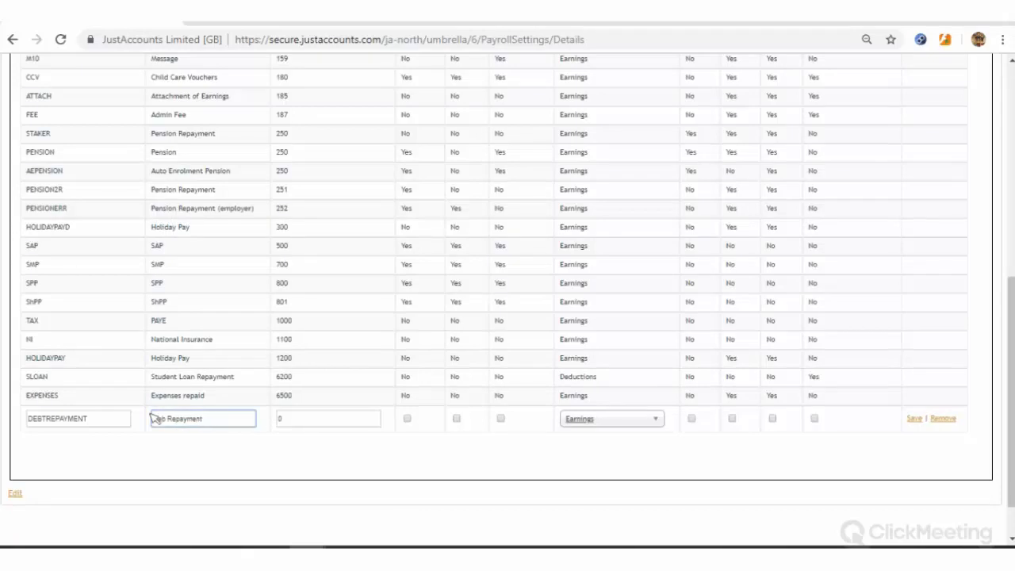
{"action": "left_click", "coordinate": [227, 425]}
Set the new code's sequence to 900 and tick BeforeTax
{"action": "key", "text": "Tab"}
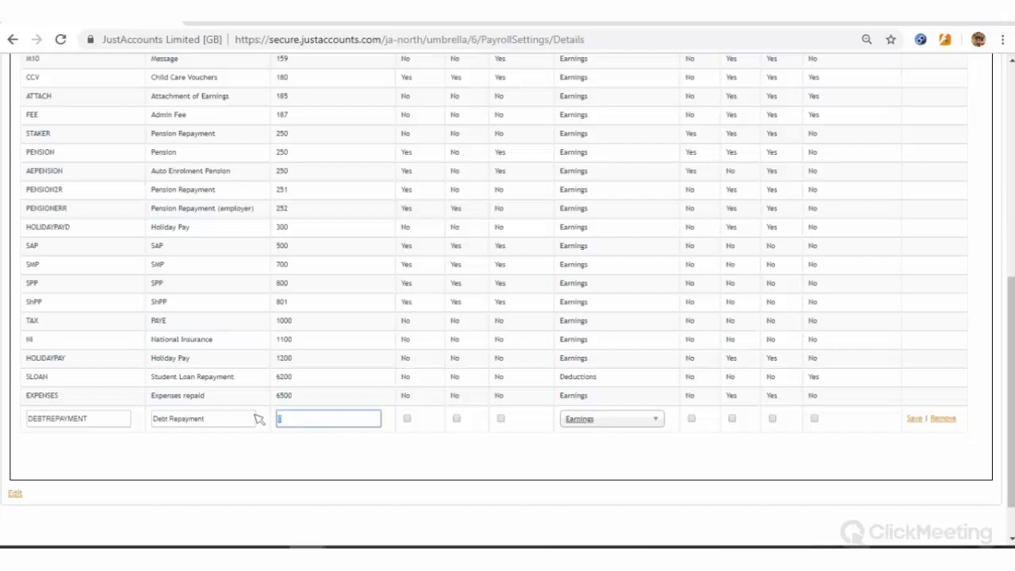
{"action": "type", "text": "600"}
{"action": "left_click", "coordinate": [424, 432]}
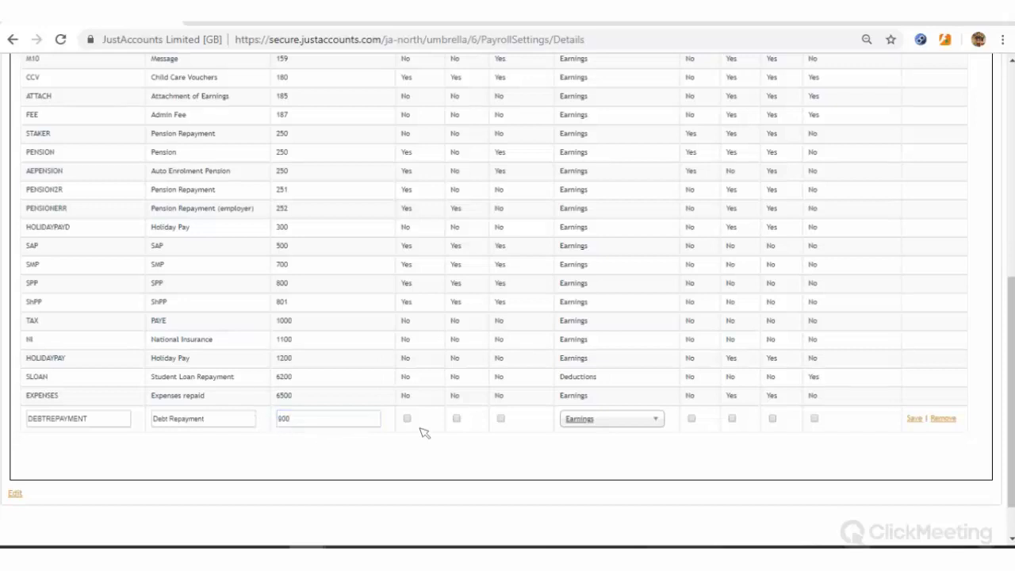
{"action": "scroll", "coordinate": [425, 432], "scroll_direction": "up", "scroll_amount": 6}
{"action": "scroll", "coordinate": [428, 424], "scroll_direction": "down", "scroll_amount": 6}
{"action": "left_click", "coordinate": [407, 419]}
Tick BeforeNI and BeforePension on the DEBTREPAYMENT row
{"action": "scroll", "coordinate": [491, 377], "scroll_direction": "up", "scroll_amount": 5}
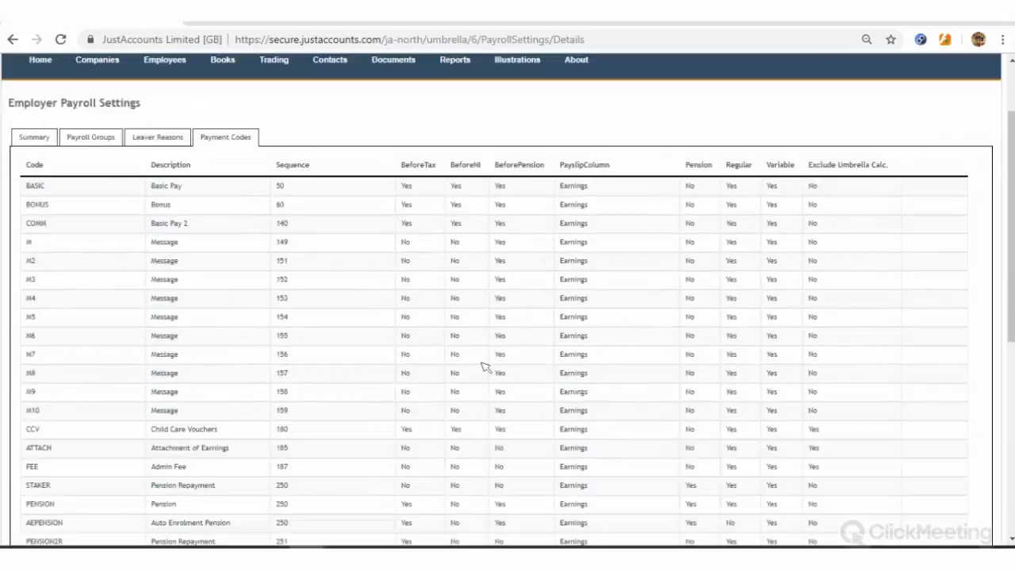
{"action": "scroll", "coordinate": [484, 365], "scroll_direction": "up", "scroll_amount": 2}
{"action": "scroll", "coordinate": [484, 365], "scroll_direction": "down", "scroll_amount": 6}
{"action": "scroll", "coordinate": [482, 368], "scroll_direction": "up", "scroll_amount": 6}
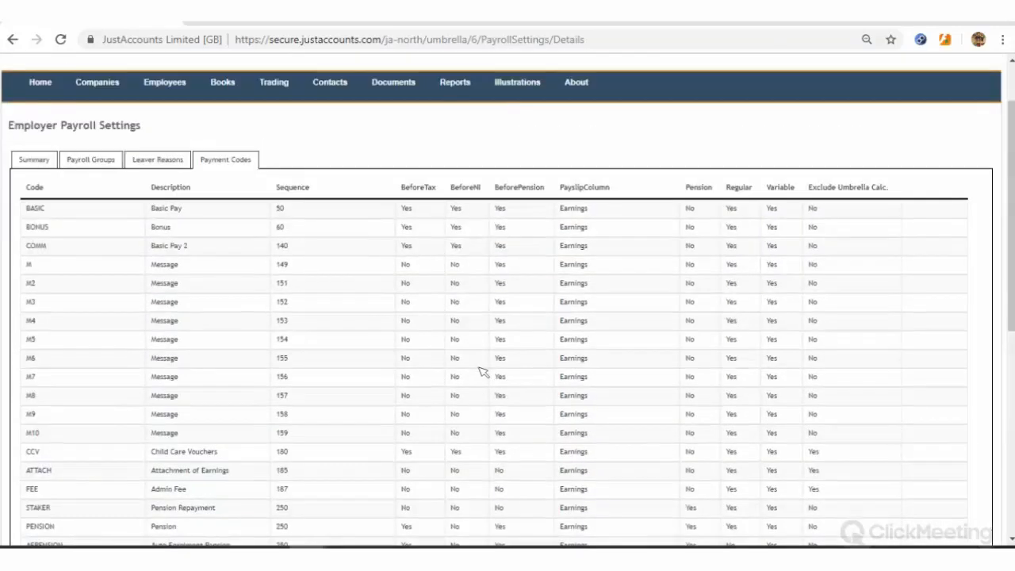
{"action": "scroll", "coordinate": [482, 373], "scroll_direction": "down", "scroll_amount": 6}
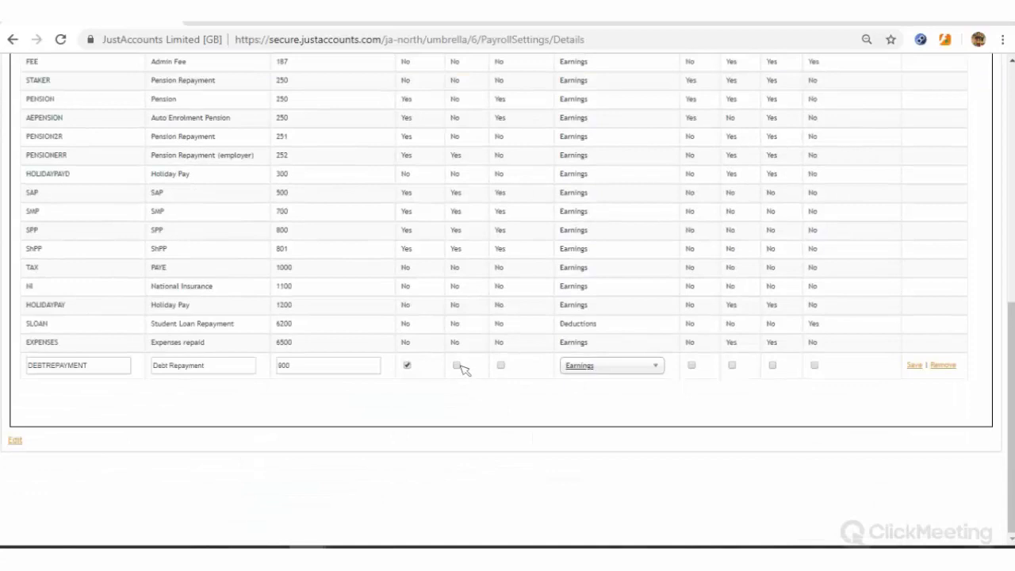
{"action": "left_click", "coordinate": [457, 366]}
{"action": "scroll", "coordinate": [498, 310], "scroll_direction": "up", "scroll_amount": 6}
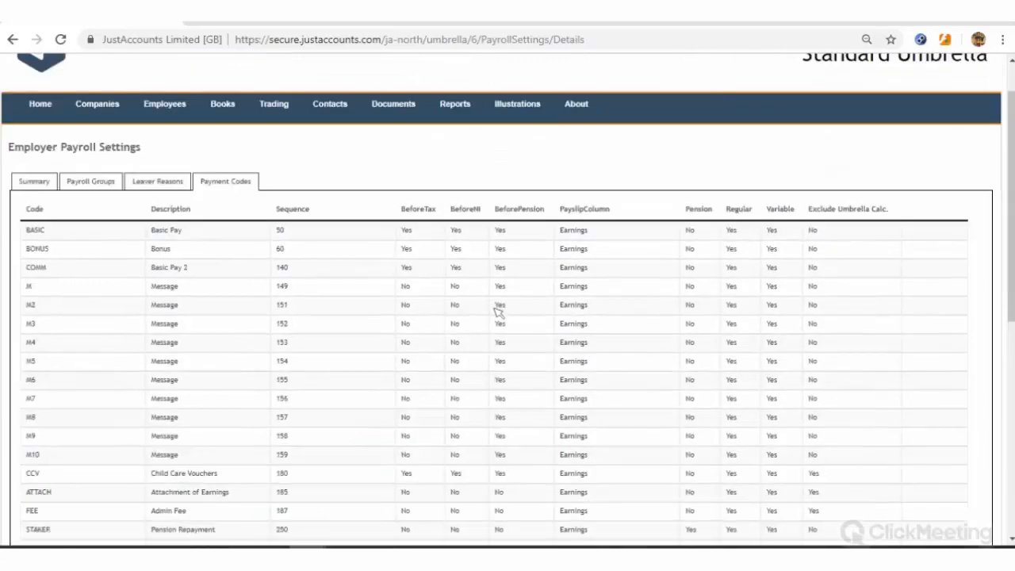
{"action": "scroll", "coordinate": [498, 310], "scroll_direction": "down", "scroll_amount": 5}
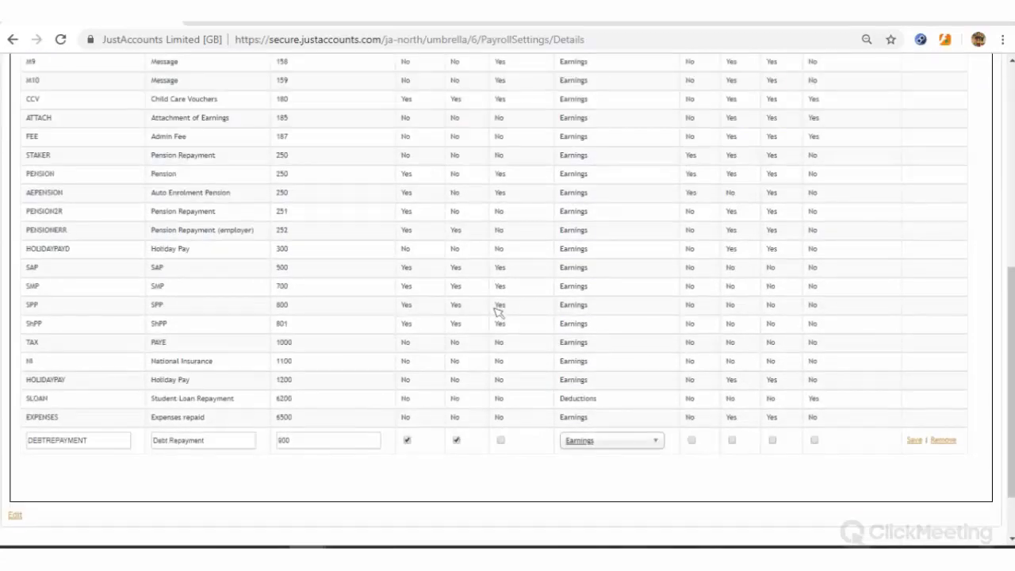
{"action": "left_click", "coordinate": [501, 440]}
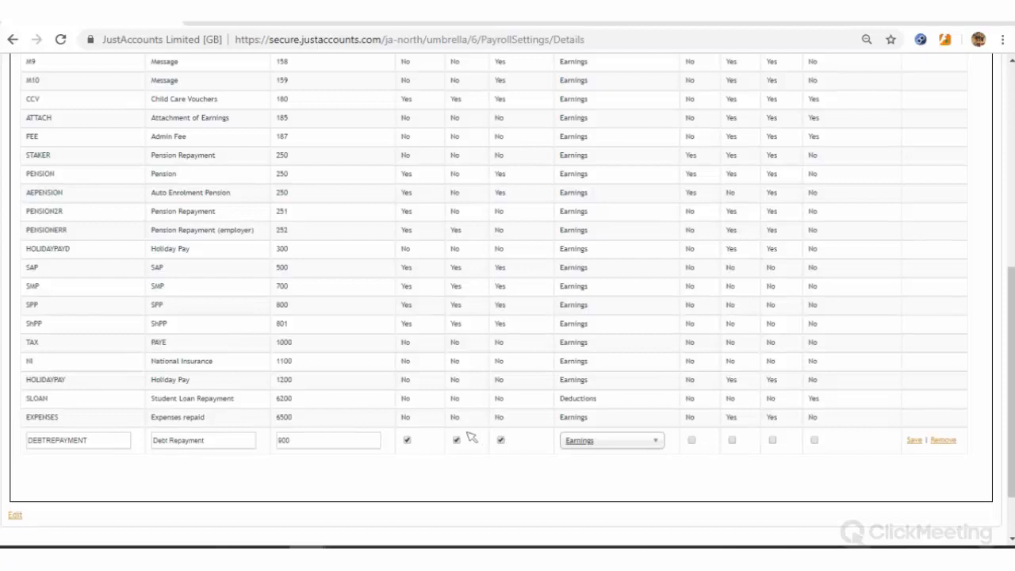
Set the payslip column to Deductions and tick Pension and Variable
{"action": "left_click", "coordinate": [627, 440]}
{"action": "left_click", "coordinate": [622, 474]}
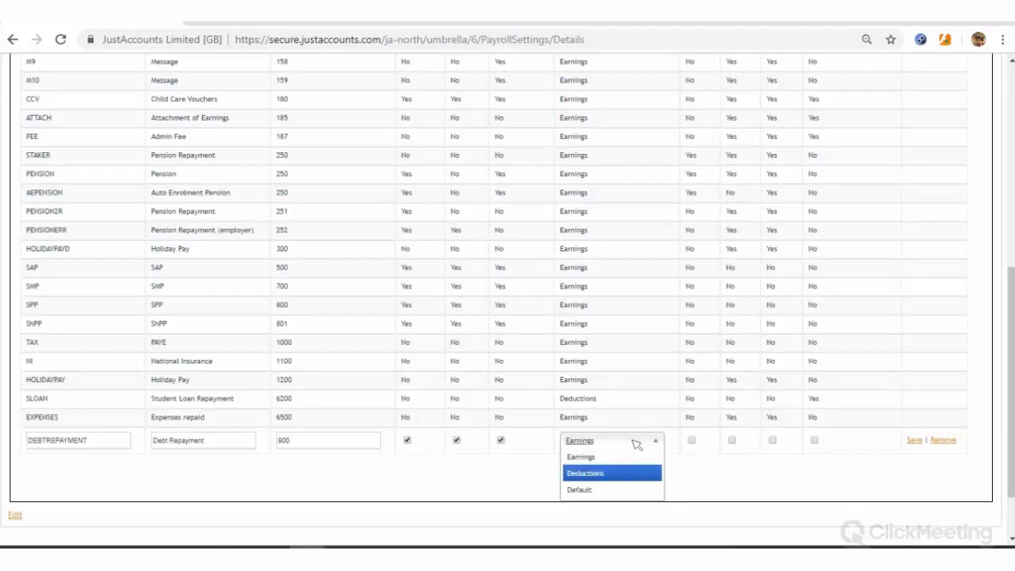
{"action": "scroll", "coordinate": [682, 440], "scroll_direction": "up", "scroll_amount": 5}
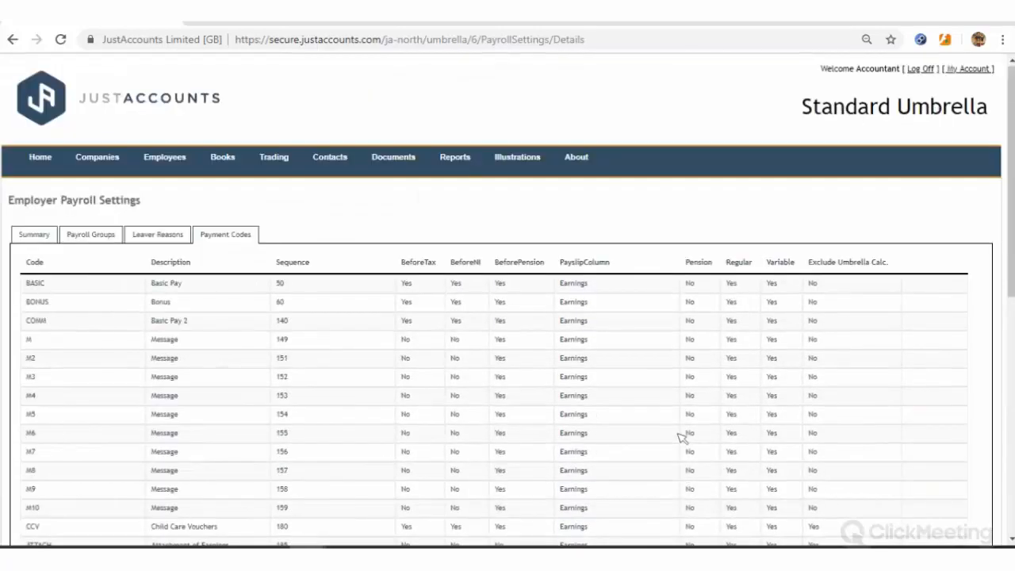
{"action": "scroll", "coordinate": [702, 486], "scroll_direction": "down", "scroll_amount": 5}
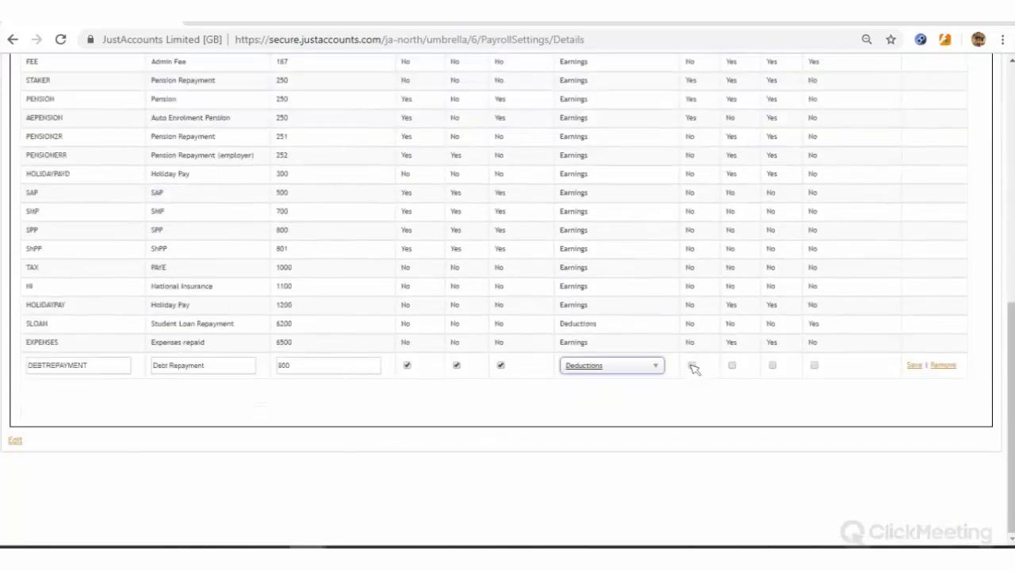
{"action": "left_click", "coordinate": [692, 366]}
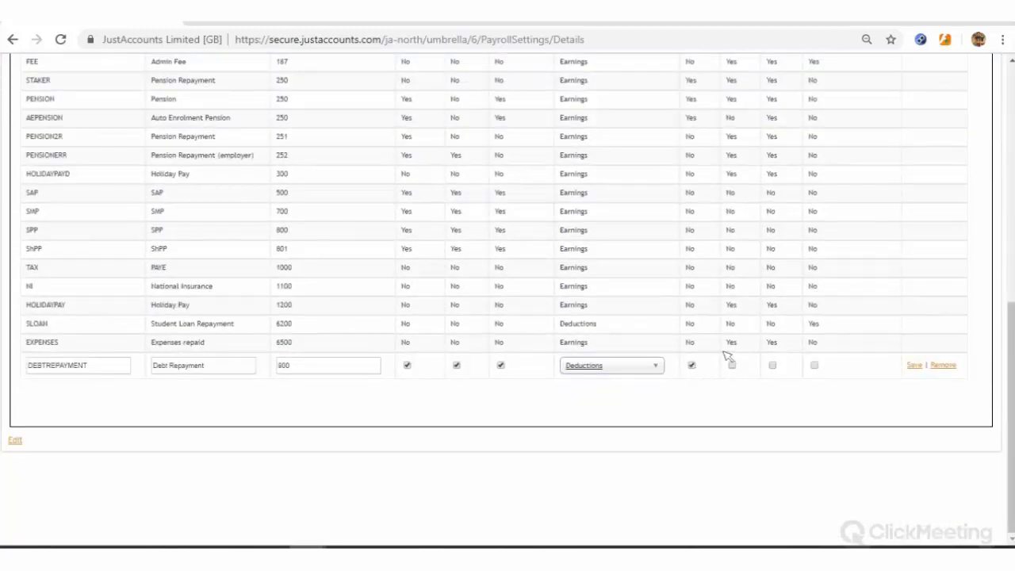
{"action": "scroll", "coordinate": [728, 357], "scroll_direction": "up", "scroll_amount": 6}
{"action": "scroll", "coordinate": [729, 368], "scroll_direction": "down", "scroll_amount": 6}
{"action": "scroll", "coordinate": [774, 352], "scroll_direction": "up", "scroll_amount": 6}
{"action": "scroll", "coordinate": [776, 372], "scroll_direction": "down", "scroll_amount": 3}
{"action": "left_click", "coordinate": [772, 365]}
Tick Exclude Umbrella Calc. and save the DEBTREPAYMENT payment code
{"action": "scroll", "coordinate": [840, 322], "scroll_direction": "up", "scroll_amount": 6}
{"action": "scroll", "coordinate": [833, 401], "scroll_direction": "down", "scroll_amount": 5}
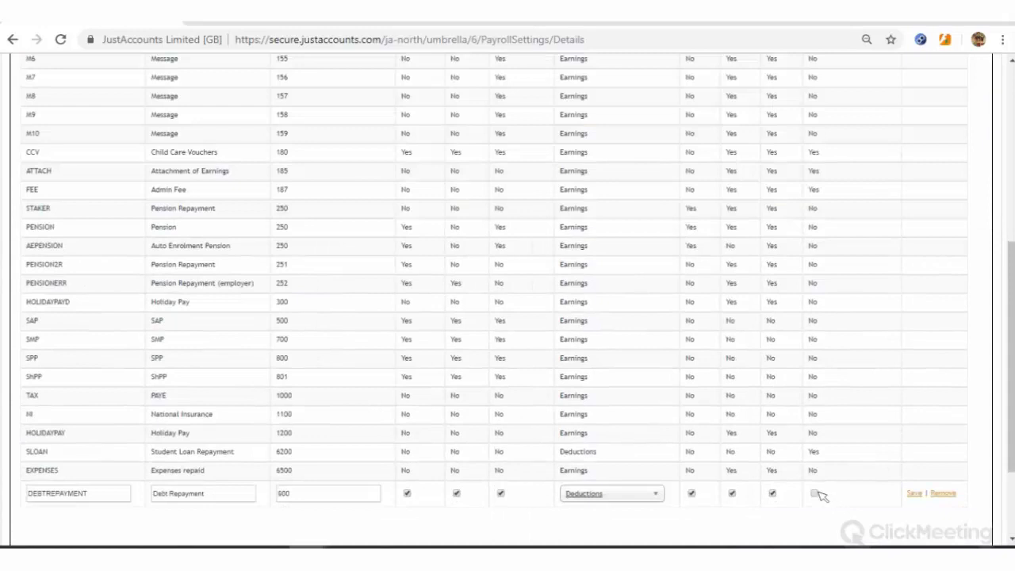
{"action": "left_click", "coordinate": [815, 494]}
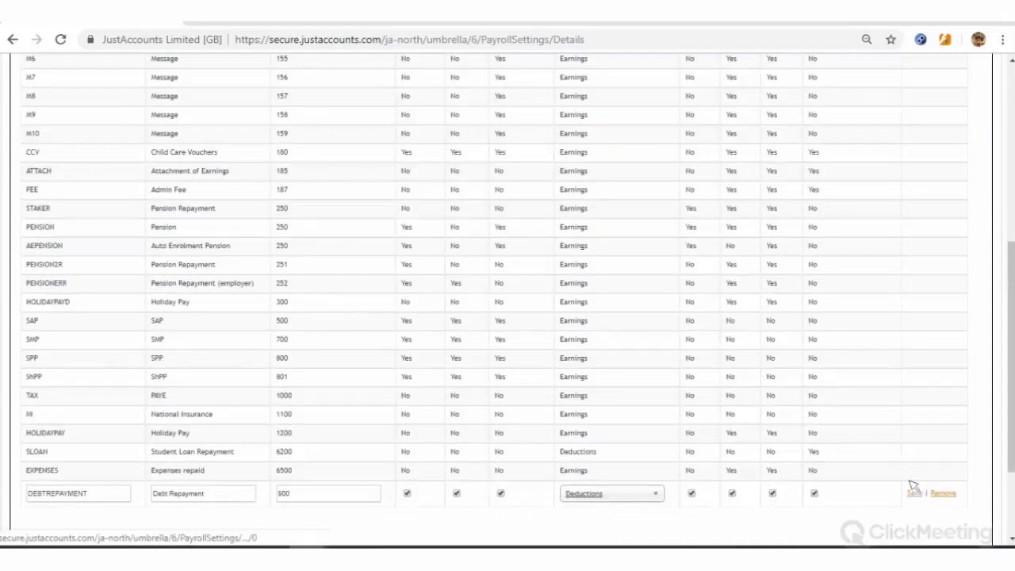
{"action": "left_click", "coordinate": [914, 491]}
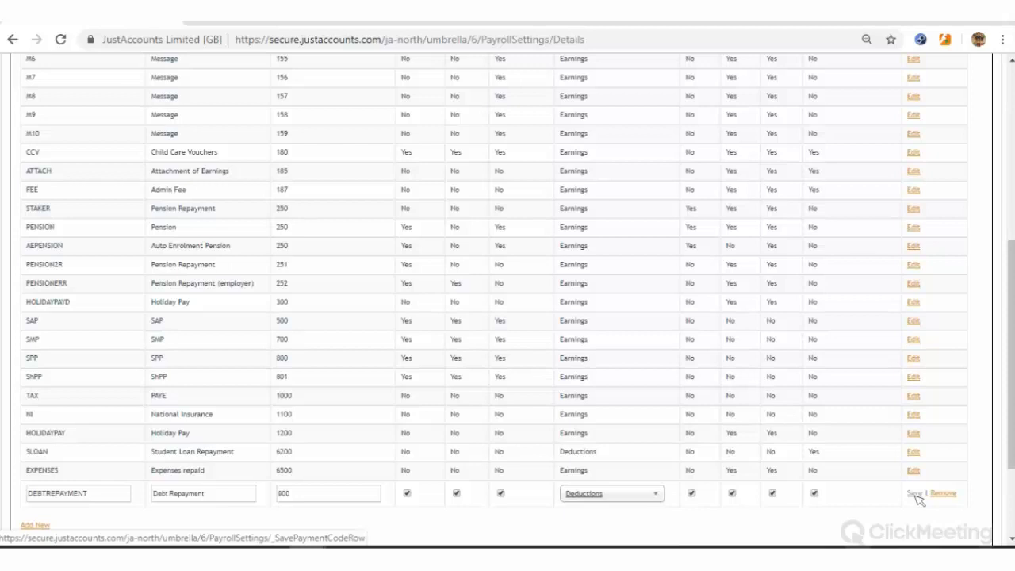
{"action": "scroll", "coordinate": [917, 497], "scroll_direction": "down", "scroll_amount": 1}
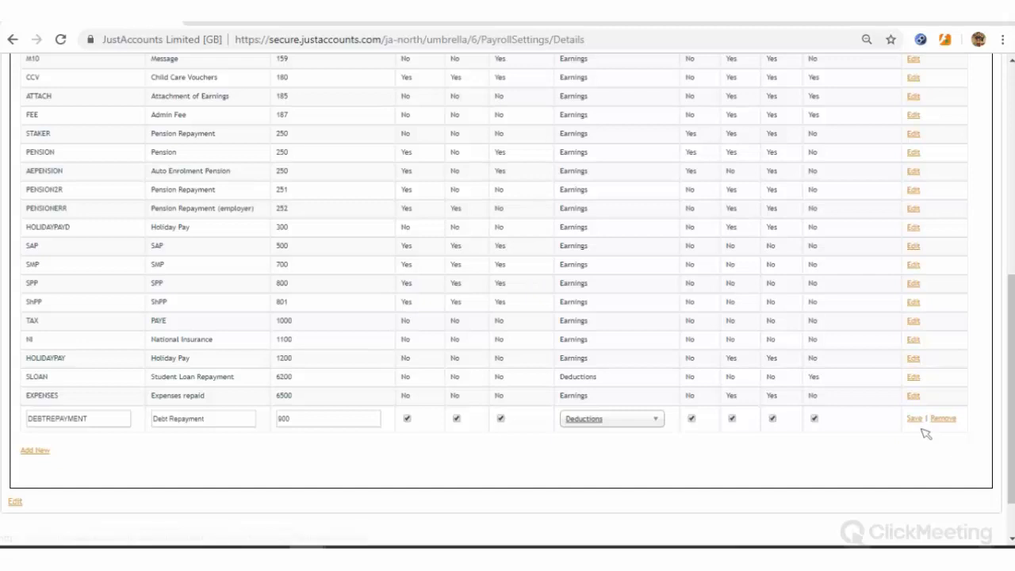
{"action": "scroll", "coordinate": [926, 433], "scroll_direction": "up", "scroll_amount": 6}
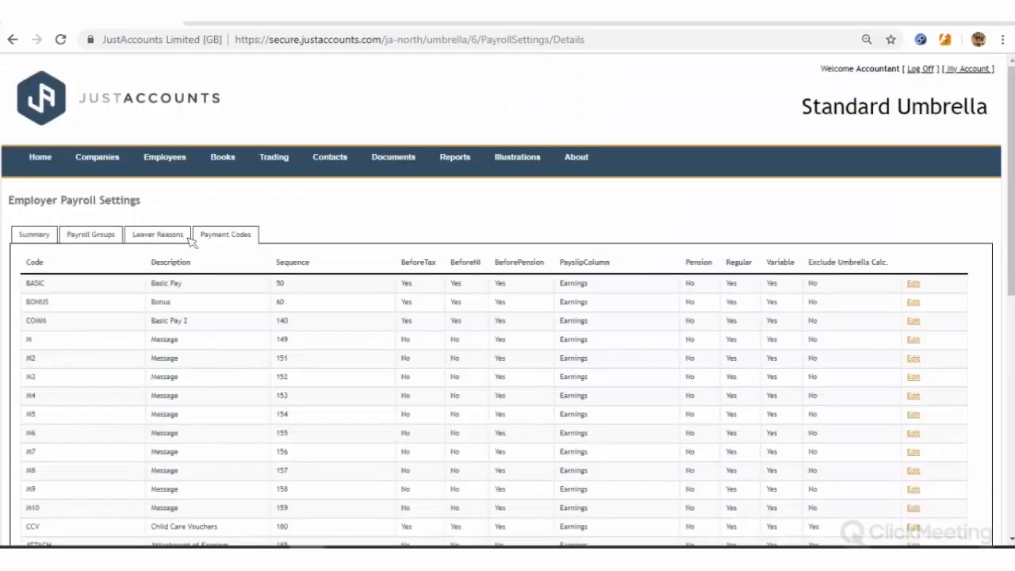
{"action": "scroll", "coordinate": [191, 240], "scroll_direction": "down", "scroll_amount": 6}
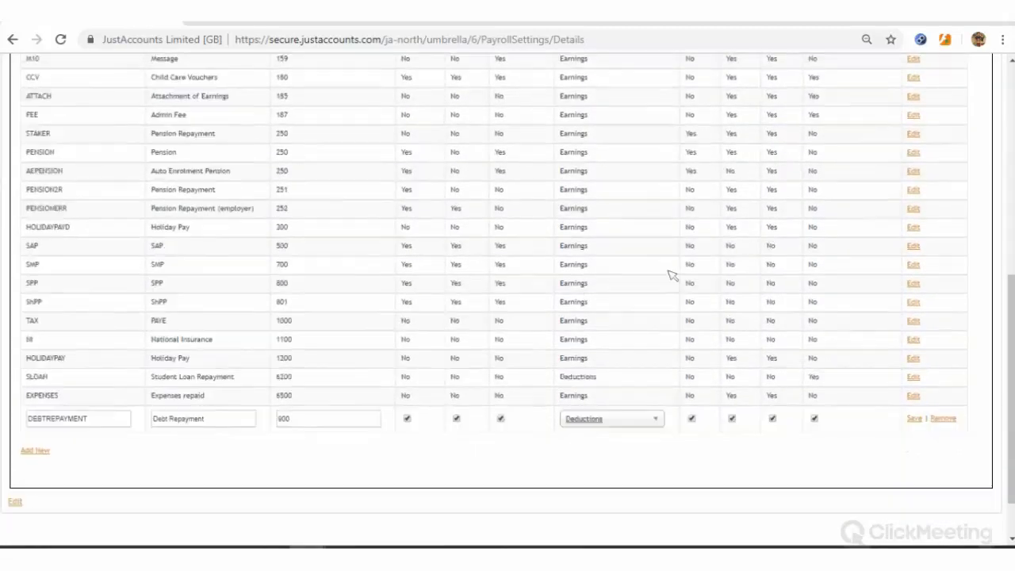
Edit the COMM row, replacing 'Basic Pay 2' with 'Additional Pay', and save it
{"action": "scroll", "coordinate": [672, 275], "scroll_direction": "up", "scroll_amount": 5}
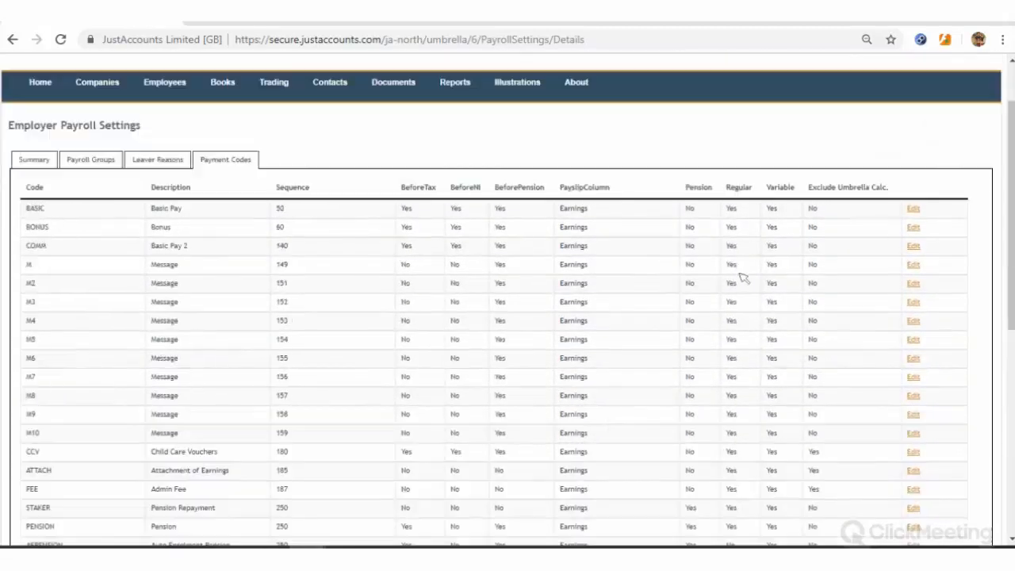
{"action": "left_click", "coordinate": [914, 247]}
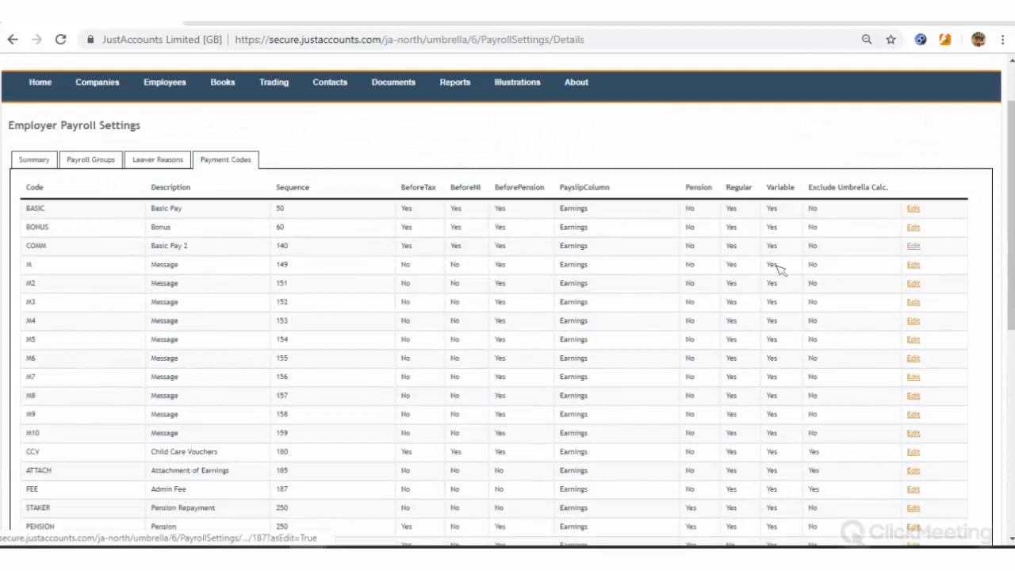
{"action": "left_click_drag", "start_coordinate": [161, 251], "coordinate": [188, 260]}
{"action": "triple_click", "coordinate": [233, 250]}
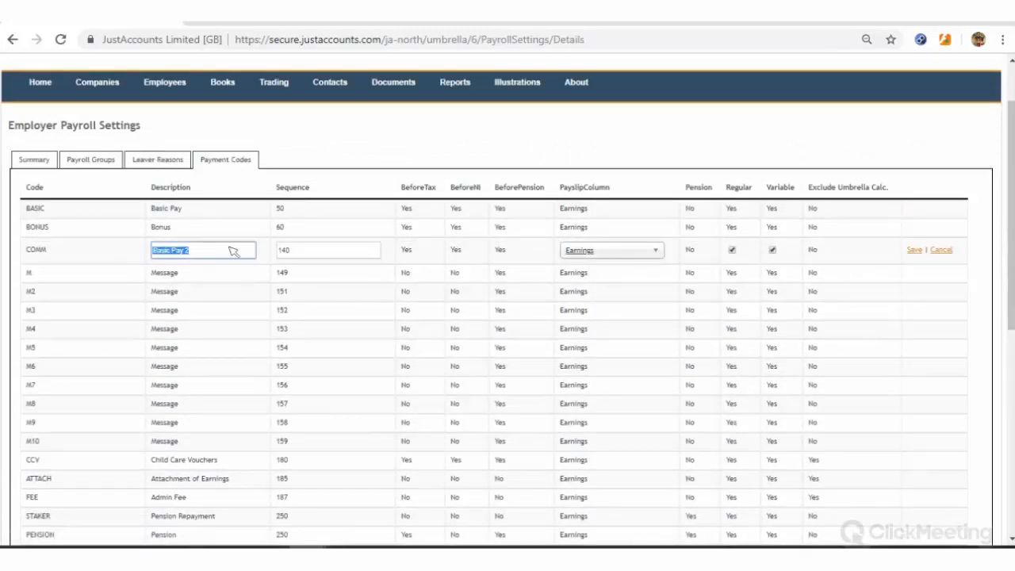
{"action": "type", "text": "Additional Pay"}
{"action": "left_click", "coordinate": [914, 250]}
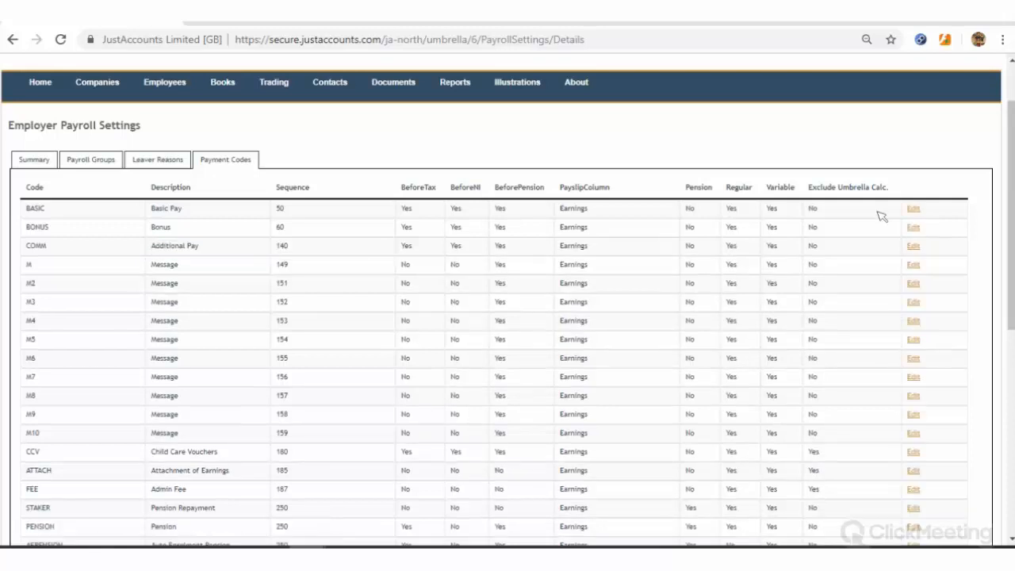
{"action": "scroll", "coordinate": [896, 408], "scroll_direction": "down", "scroll_amount": 5}
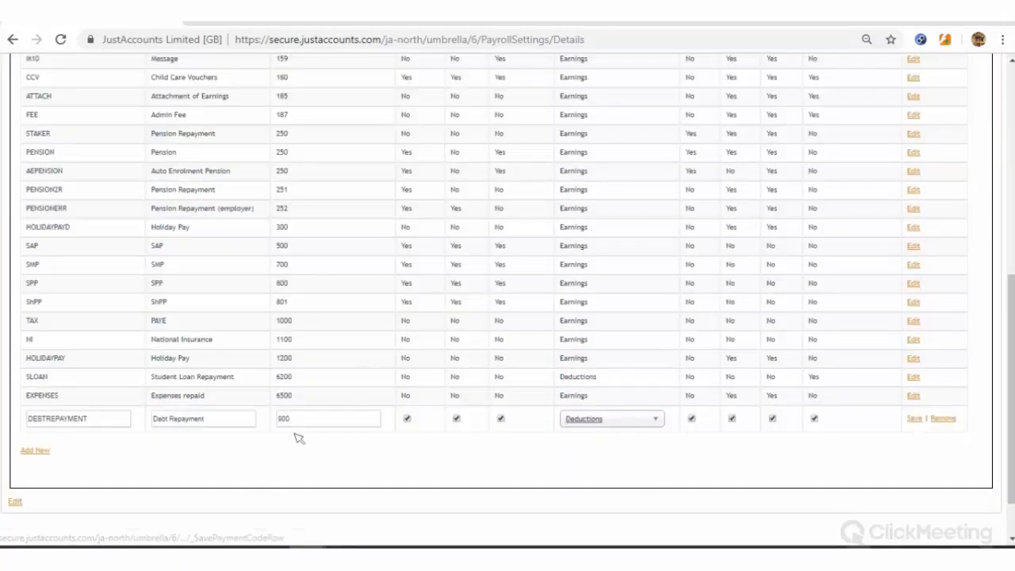
Remove the leftover unsaved Debt Repayment row from the payment codes table
{"action": "scroll", "coordinate": [356, 381], "scroll_direction": "up", "scroll_amount": 2}
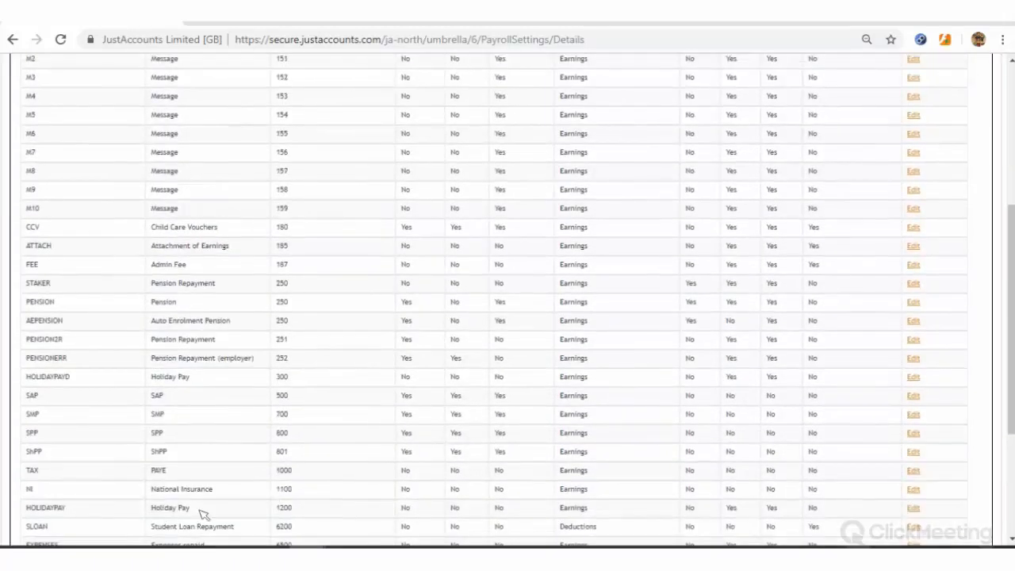
{"action": "scroll", "coordinate": [204, 516], "scroll_direction": "down", "scroll_amount": 3}
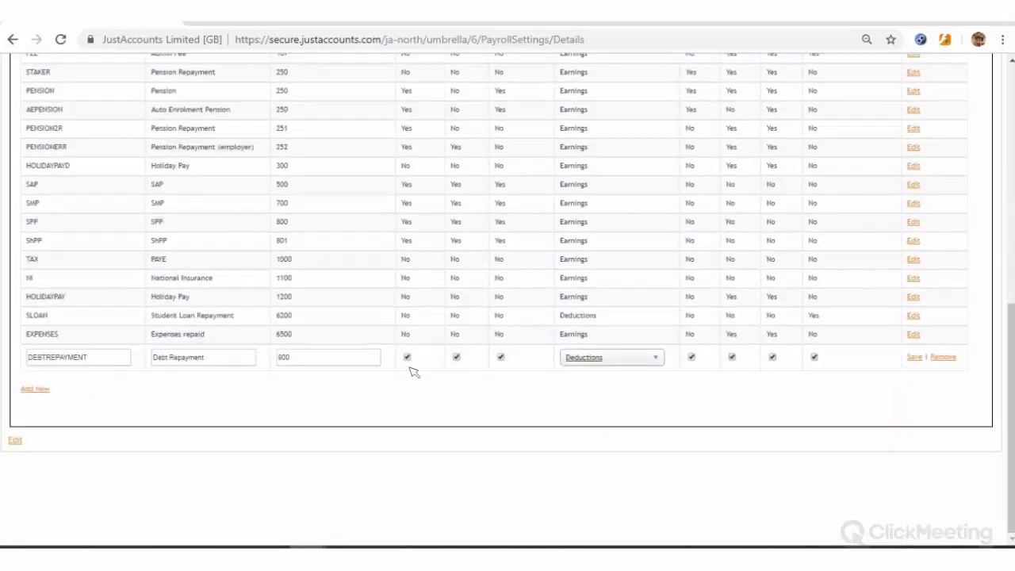
{"action": "left_click", "coordinate": [915, 359]}
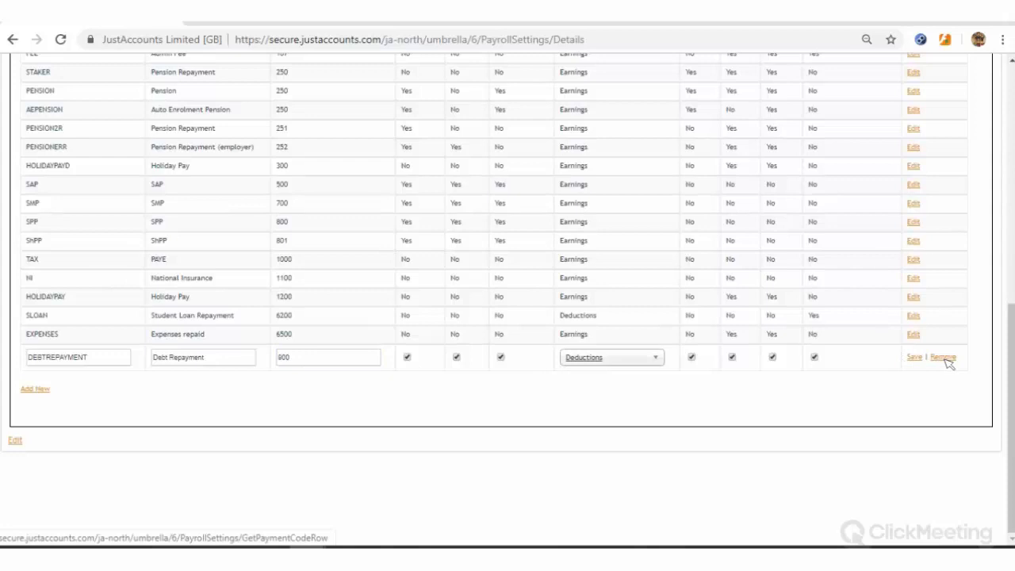
{"action": "left_click", "coordinate": [944, 358]}
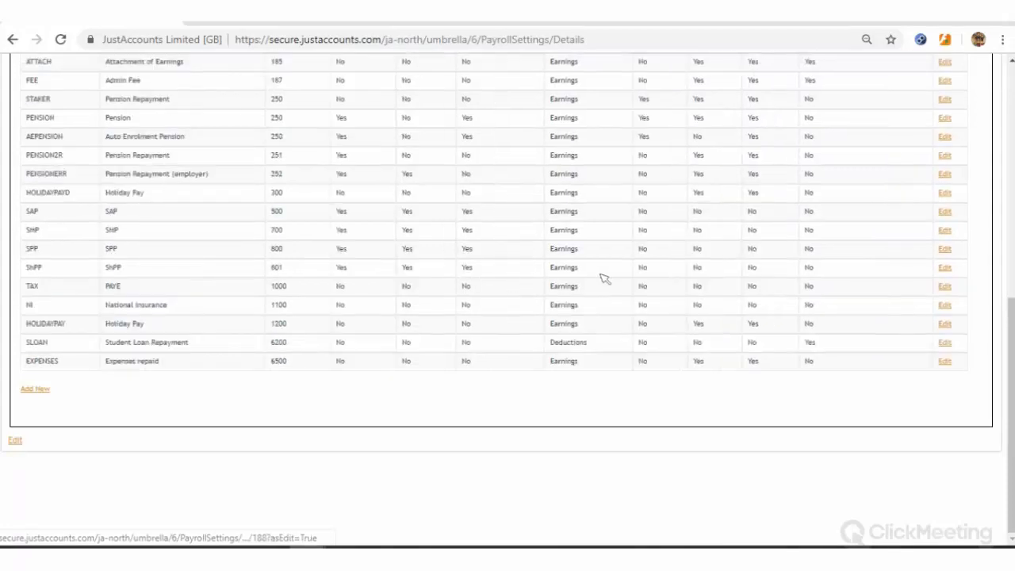
Change DEBTREPAYMENT's sequence from 9000 to 900 and save it
{"action": "scroll", "coordinate": [705, 228], "scroll_direction": "up", "scroll_amount": 5}
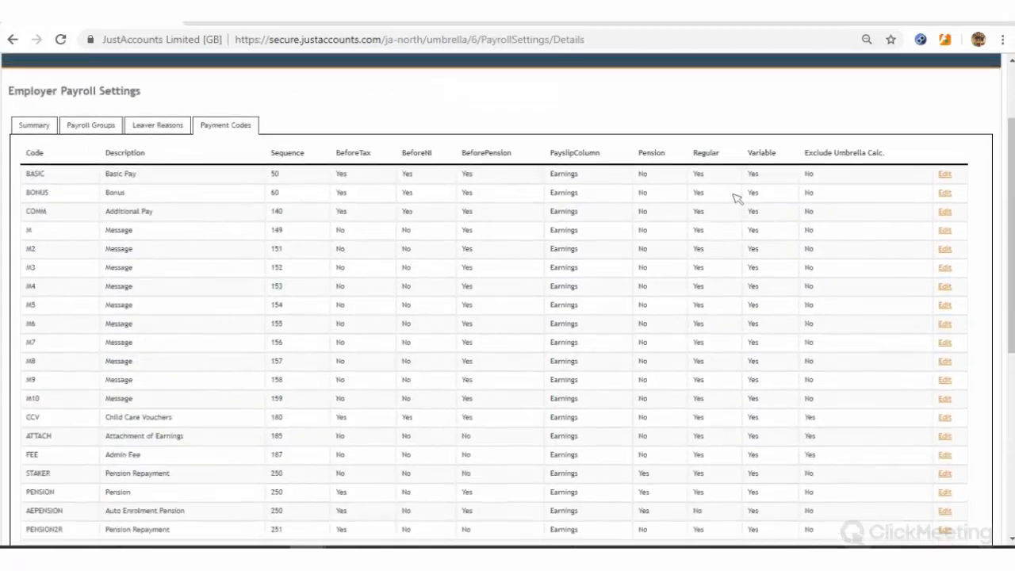
{"action": "scroll", "coordinate": [912, 162], "scroll_direction": "down", "scroll_amount": 1}
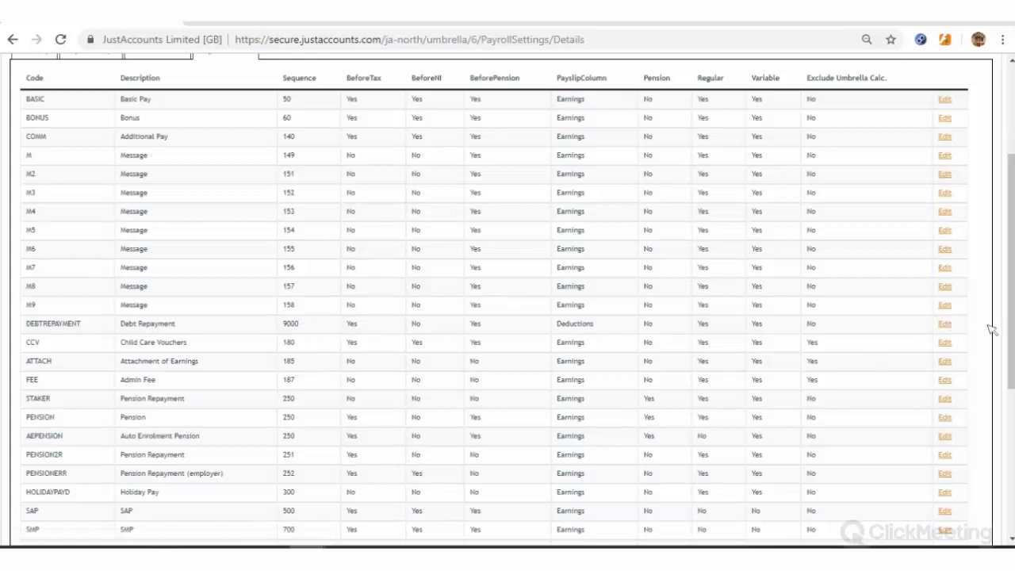
{"action": "left_click", "coordinate": [944, 324]}
{"action": "left_click", "coordinate": [356, 327]}
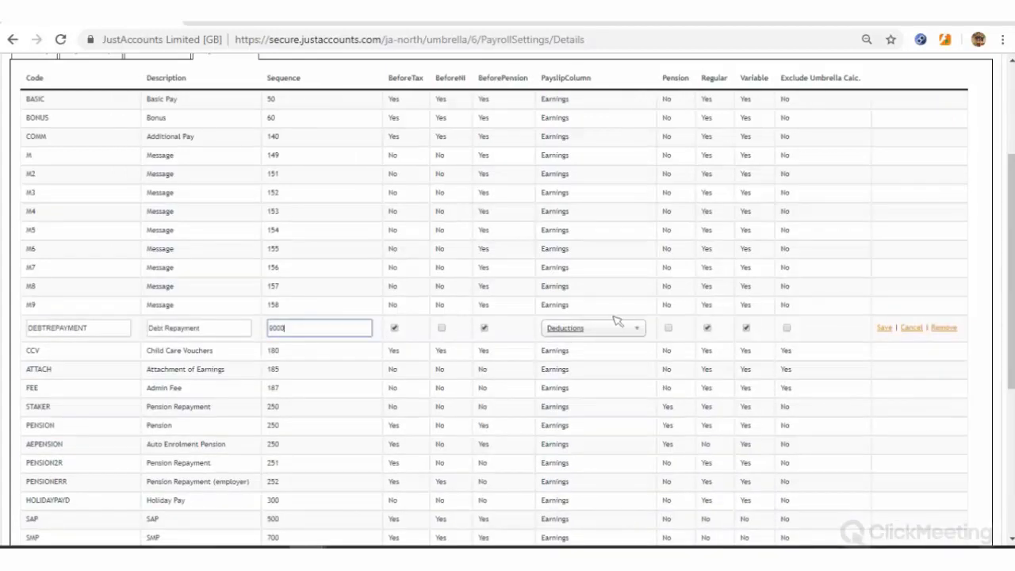
{"action": "key", "text": "BackSpace"}
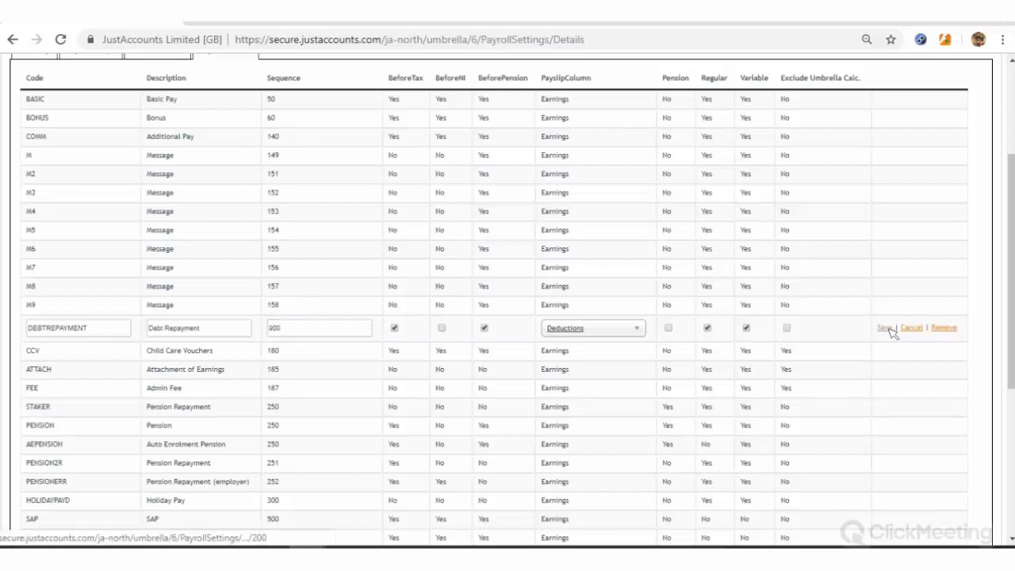
{"action": "left_click", "coordinate": [885, 328]}
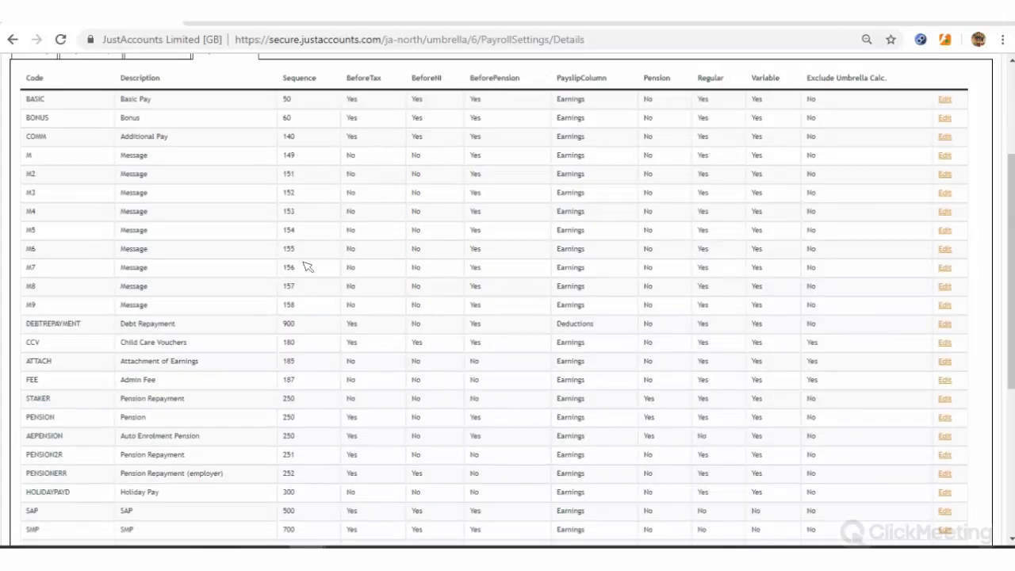
{"action": "scroll", "coordinate": [176, 174], "scroll_direction": "up", "scroll_amount": 2}
{"action": "scroll", "coordinate": [172, 161], "scroll_direction": "up", "scroll_amount": 1}
{"action": "mouse_move", "coordinate": [170, 160]}
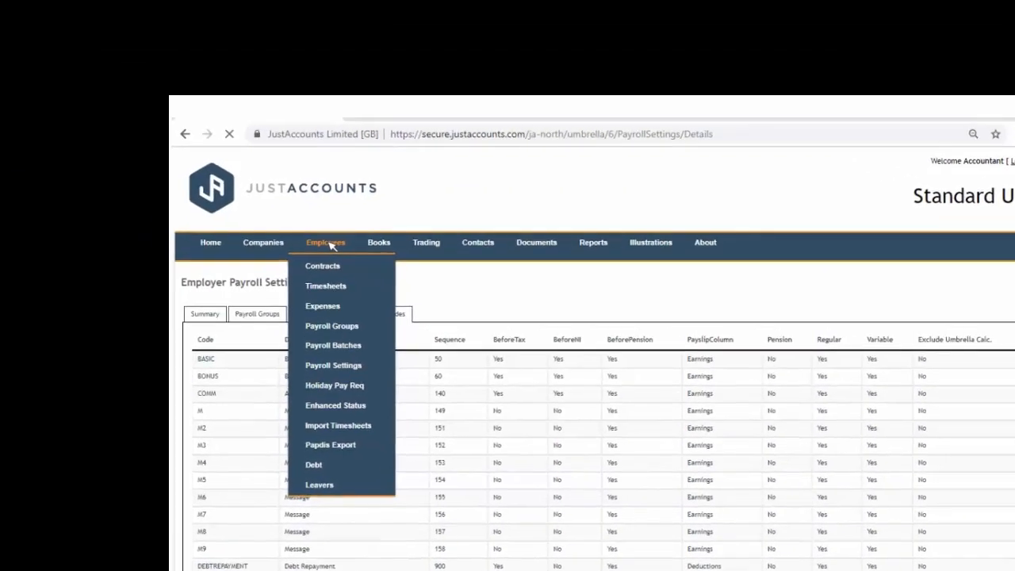
Open the employees list and an employee's Details page (start 13/08/2018, contract 35)
{"action": "left_click", "coordinate": [171, 160]}
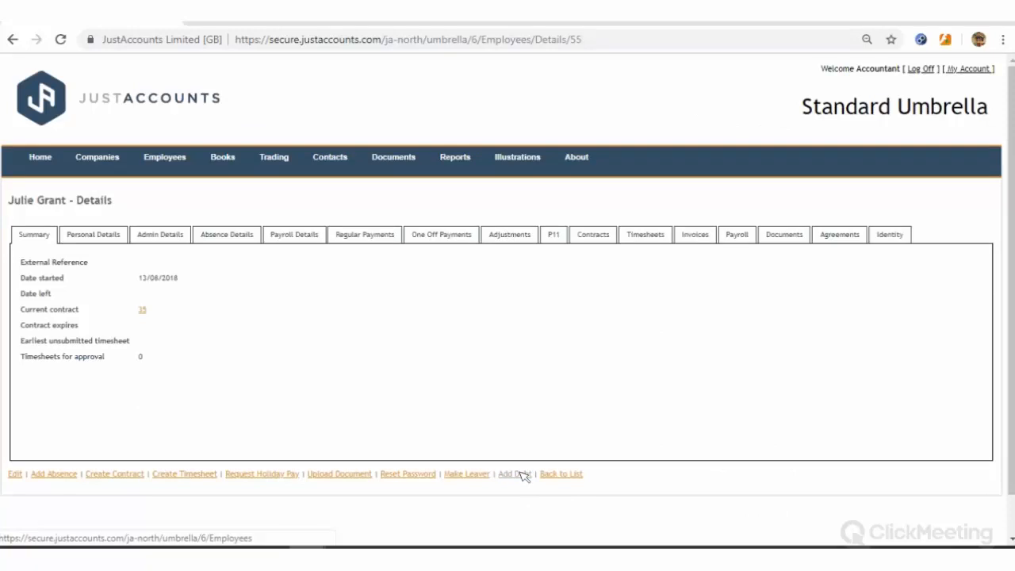
{"action": "left_click", "coordinate": [516, 474]}
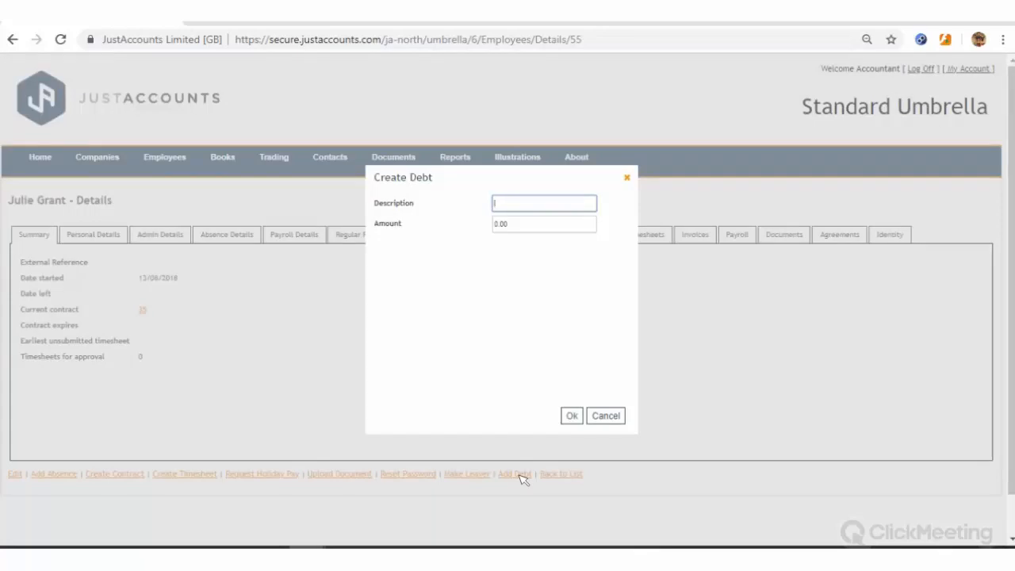
{"action": "type", "text": "Overpayment"}
{"action": "key", "text": "Tab"}
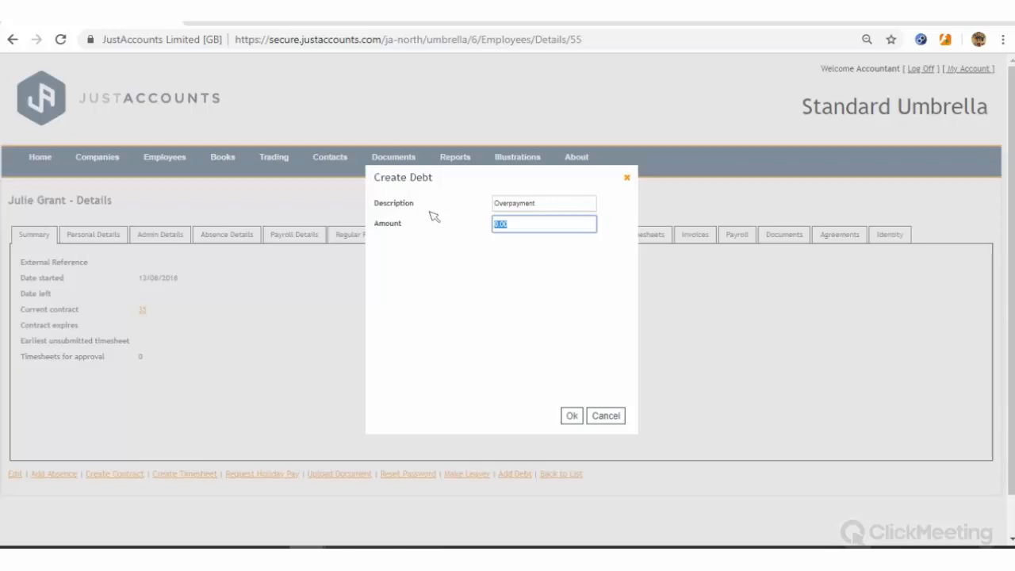
{"action": "type", "text": "500"}
{"action": "left_click", "coordinate": [571, 414]}
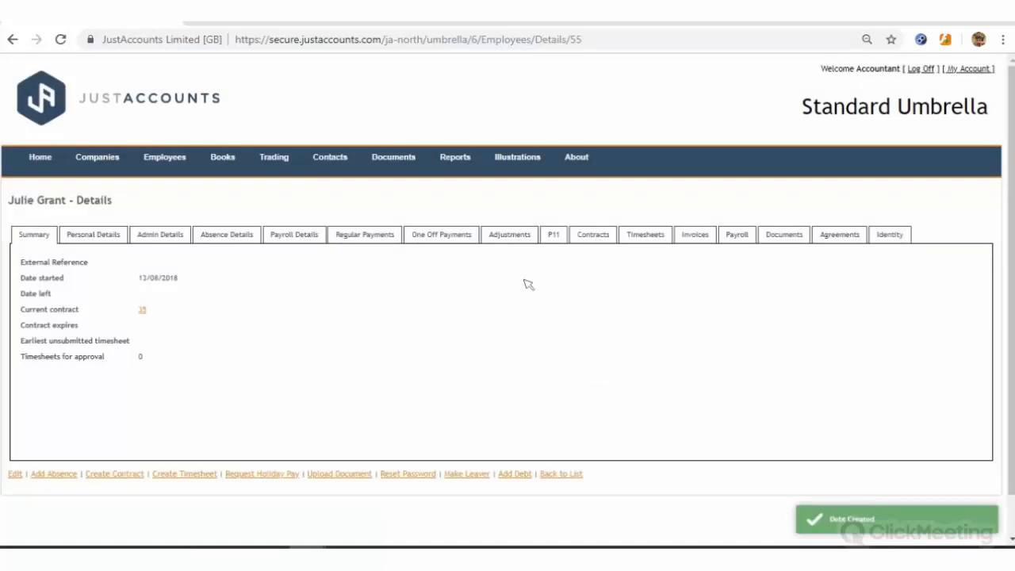
{"action": "left_click", "coordinate": [306, 231]}
{"action": "scroll", "coordinate": [67, 349], "scroll_direction": "down", "scroll_amount": 2}
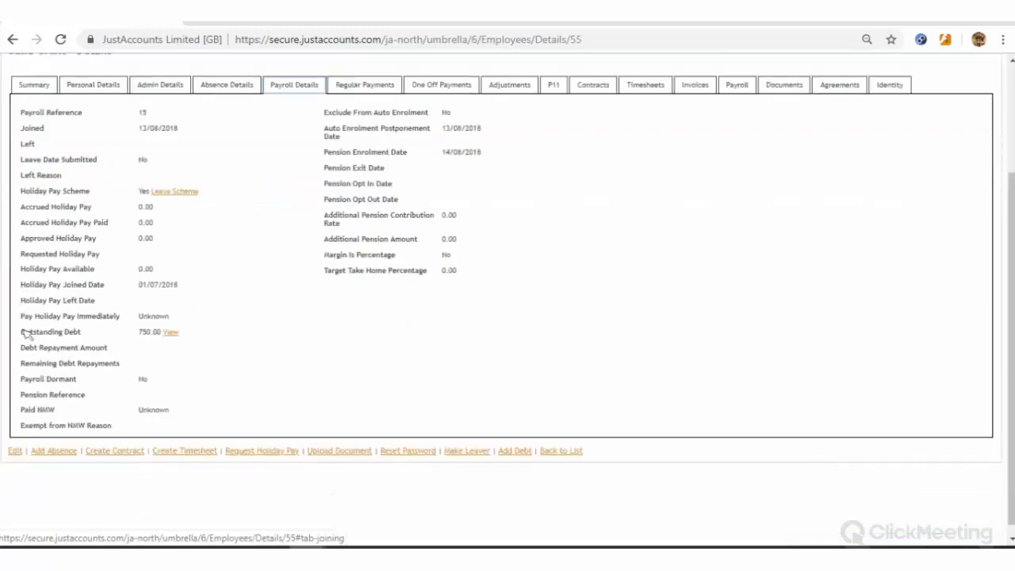
{"action": "left_click_drag", "start_coordinate": [26, 335], "coordinate": [150, 335]}
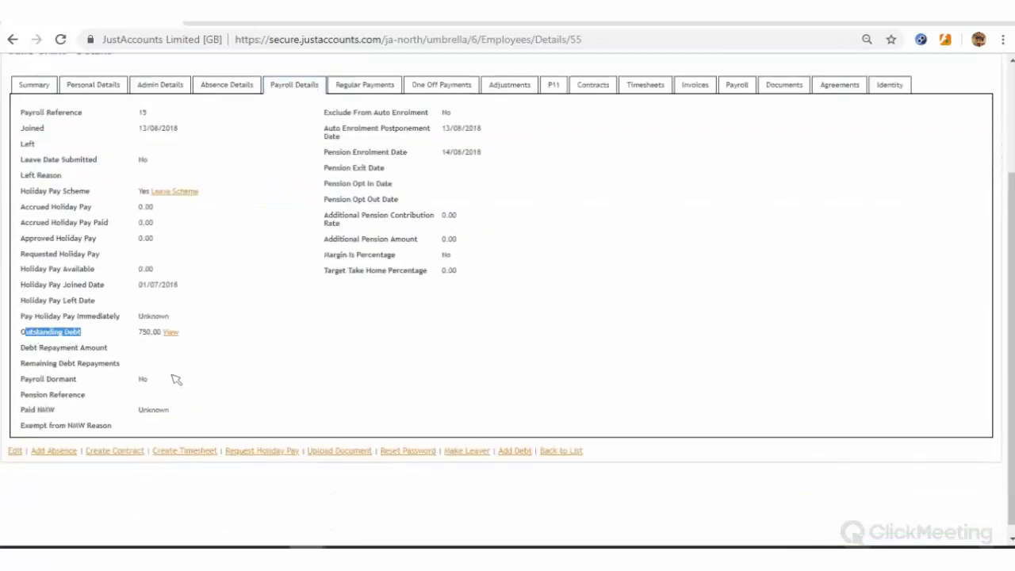
{"action": "left_click", "coordinate": [179, 363]}
{"action": "scroll", "coordinate": [261, 238], "scroll_direction": "up", "scroll_amount": 3}
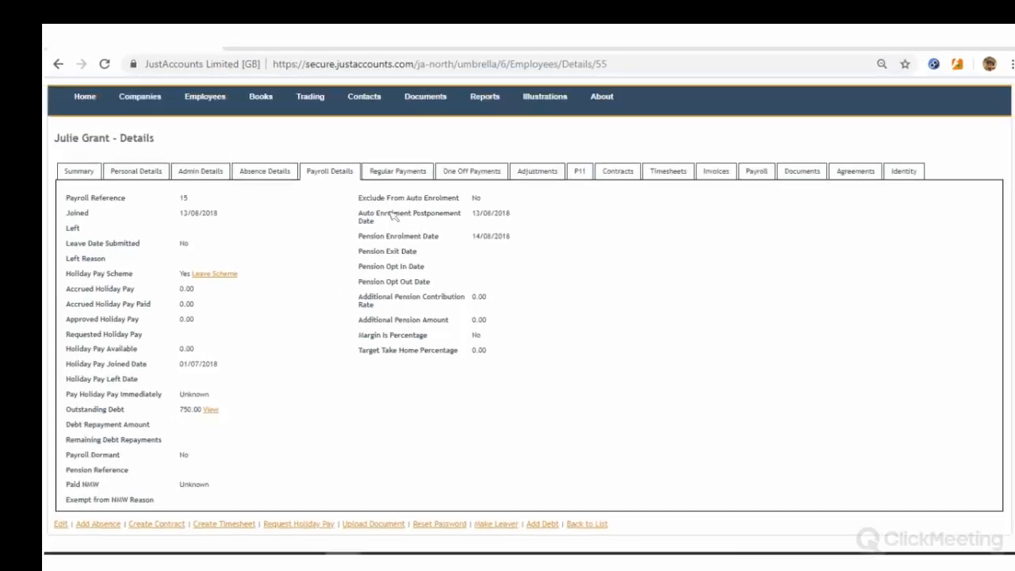
{"action": "left_click", "coordinate": [493, 237]}
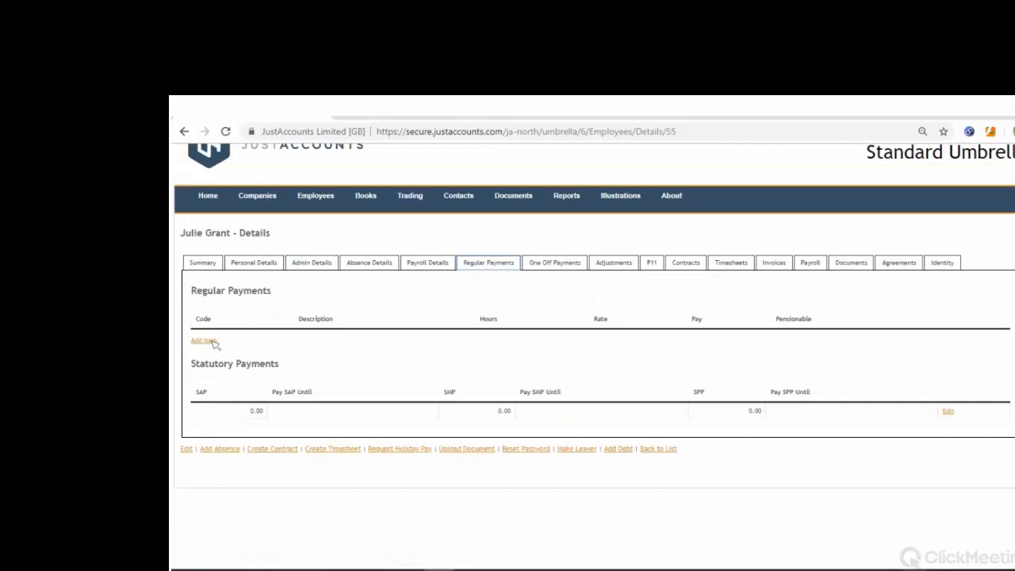
Add a DEBTREPAYMENT regular payment line with pay 250 and attempt to save it
{"action": "left_click", "coordinate": [204, 340]}
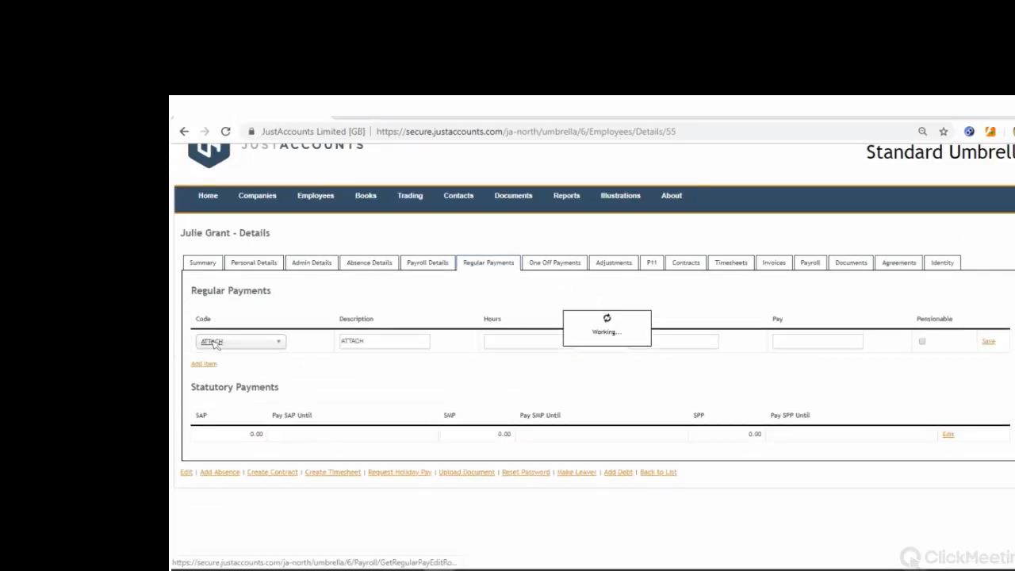
{"action": "left_click", "coordinate": [251, 342]}
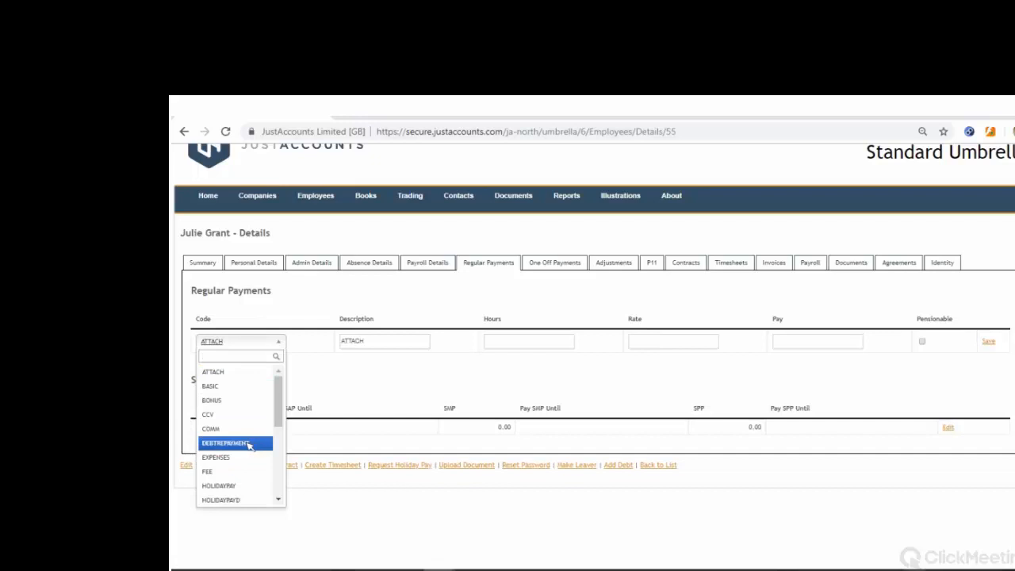
{"action": "key", "text": "Return"}
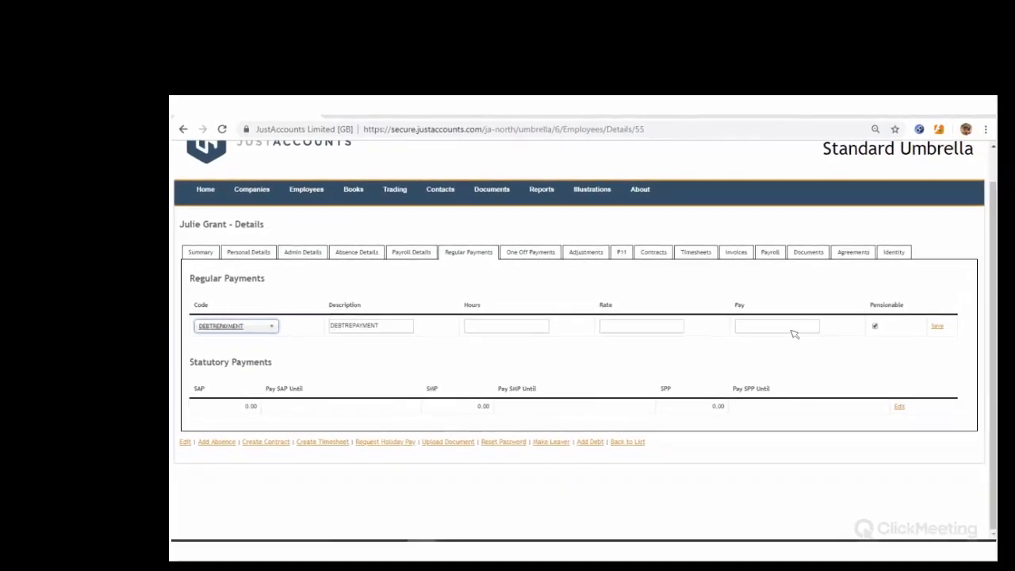
{"action": "left_click", "coordinate": [796, 331]}
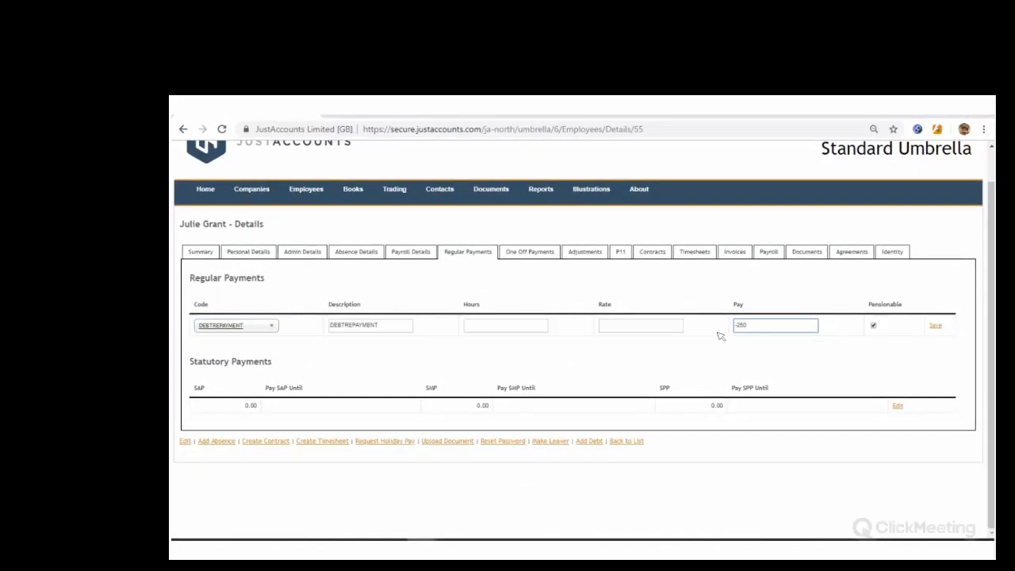
{"action": "double_click", "coordinate": [739, 324]}
{"action": "type", "text": "250"}
{"action": "left_click", "coordinate": [806, 357]}
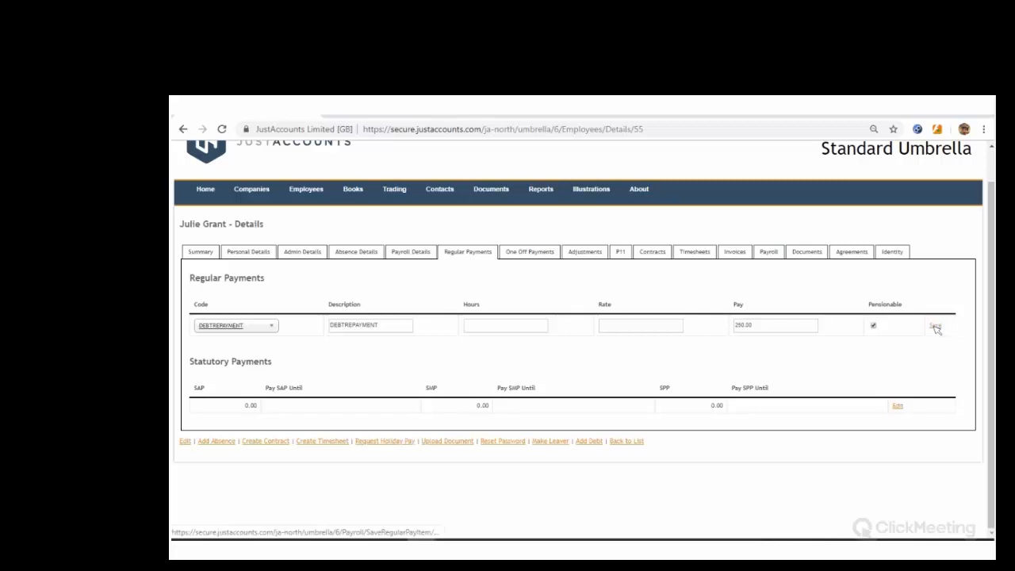
{"action": "left_click", "coordinate": [935, 327]}
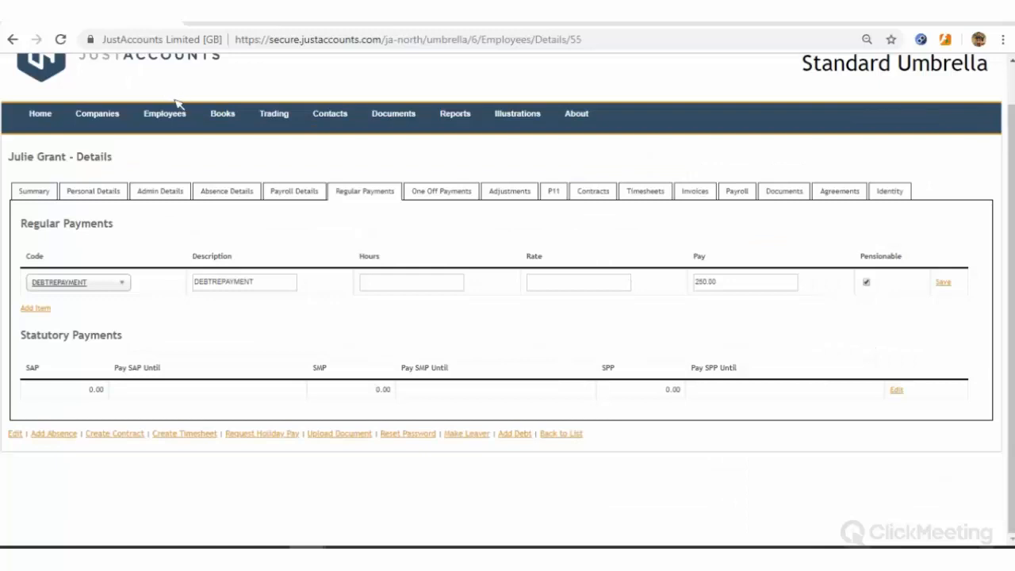
Open the Debts list from the Employees menu and view the 500.00 advance's details
{"action": "mouse_move", "coordinate": [178, 114]}
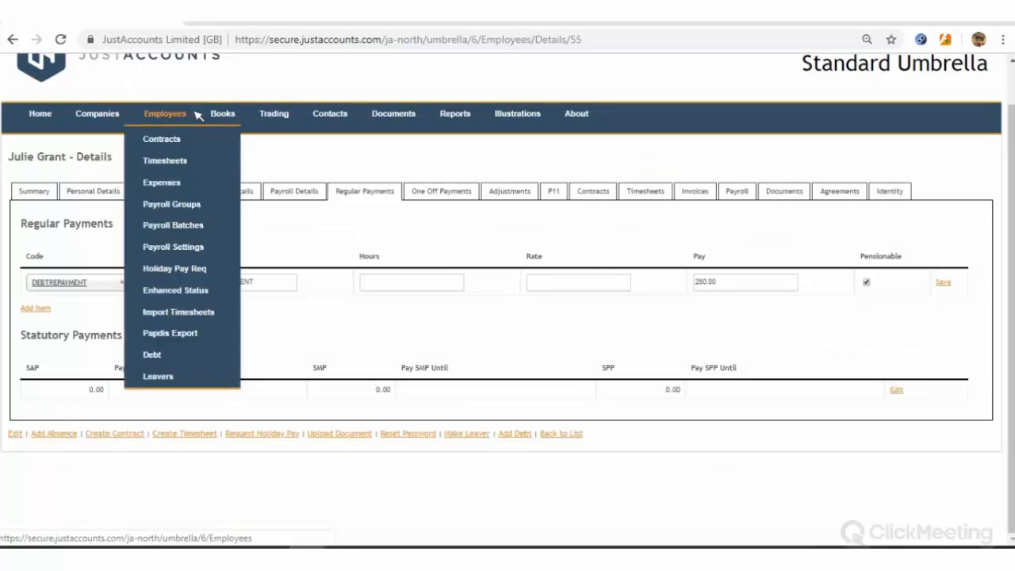
{"action": "left_click", "coordinate": [158, 355]}
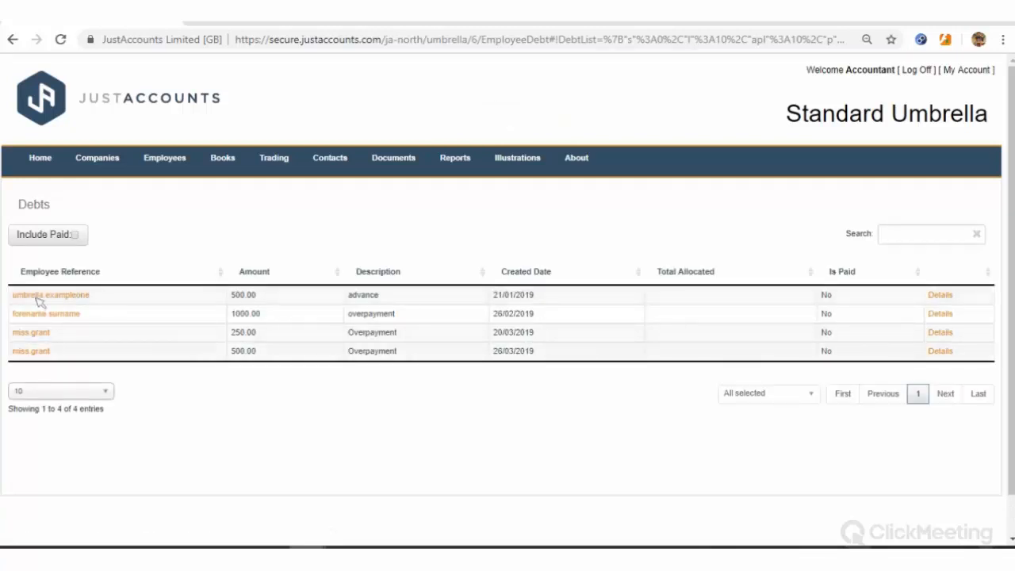
{"action": "left_click", "coordinate": [942, 296]}
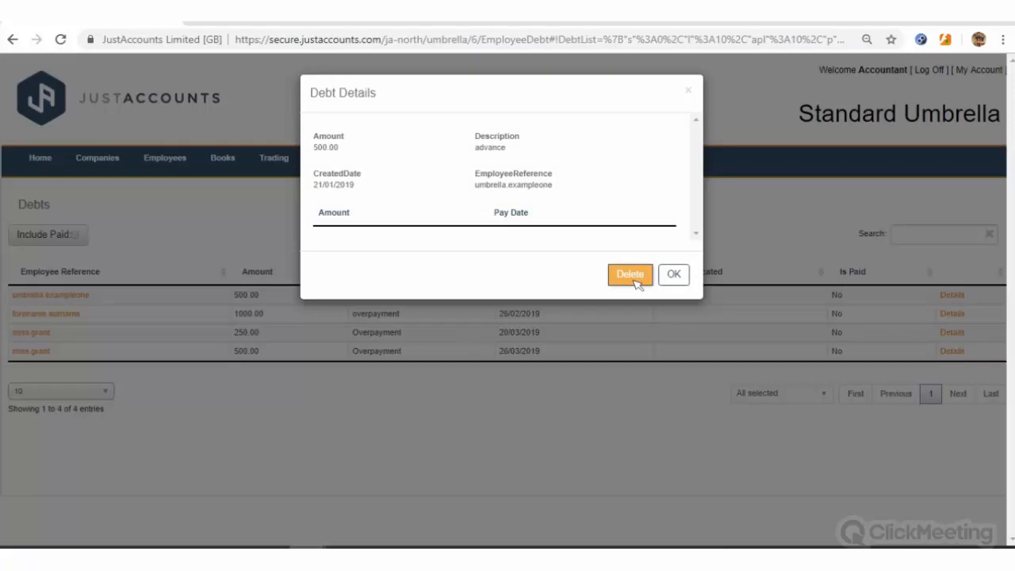
Delete the 500.00 advance debt, then toggle Include Paid on and back off
{"action": "left_click", "coordinate": [635, 280]}
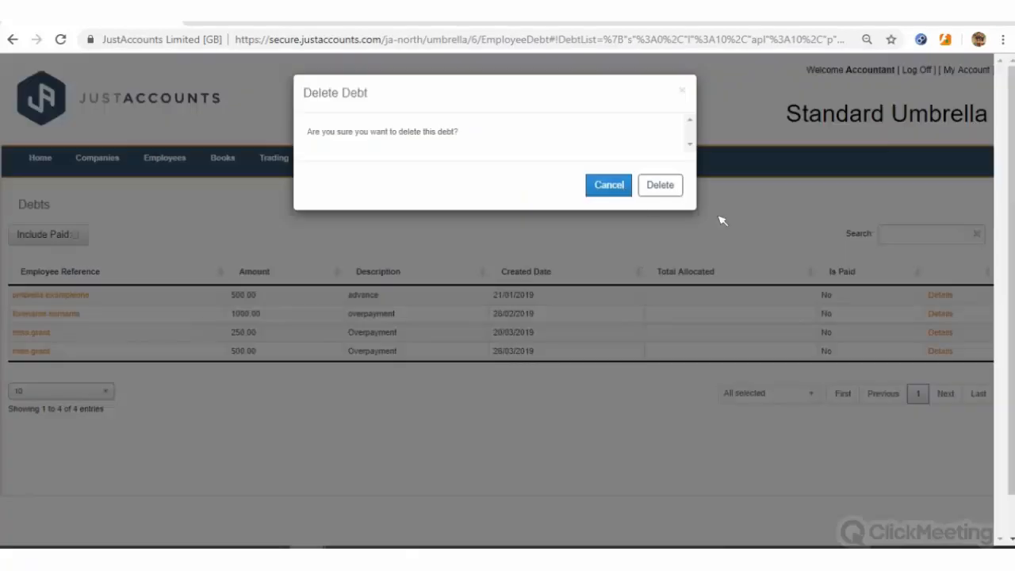
{"action": "key", "text": "Return"}
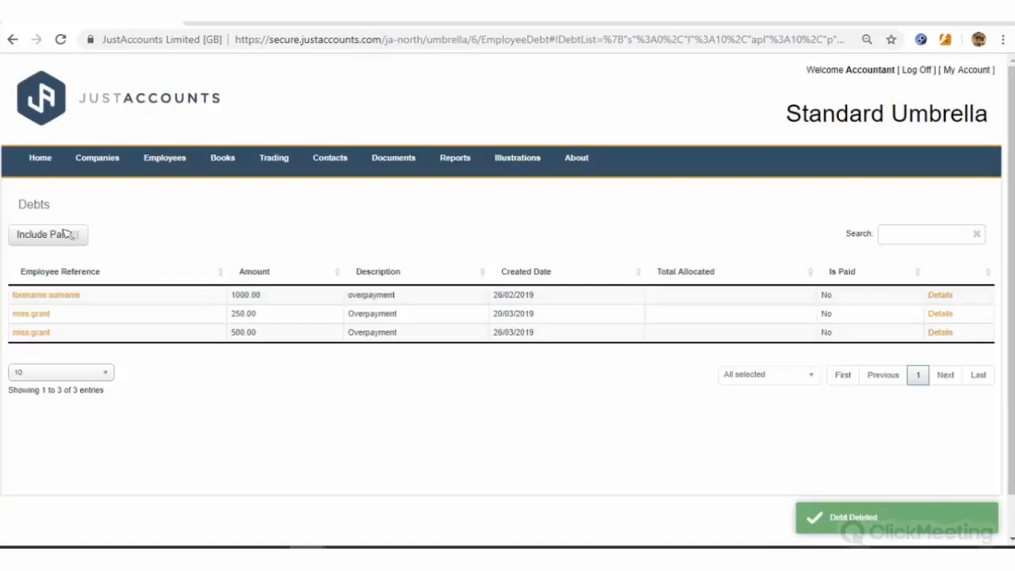
{"action": "left_click", "coordinate": [63, 236]}
{"action": "left_click", "coordinate": [57, 244]}
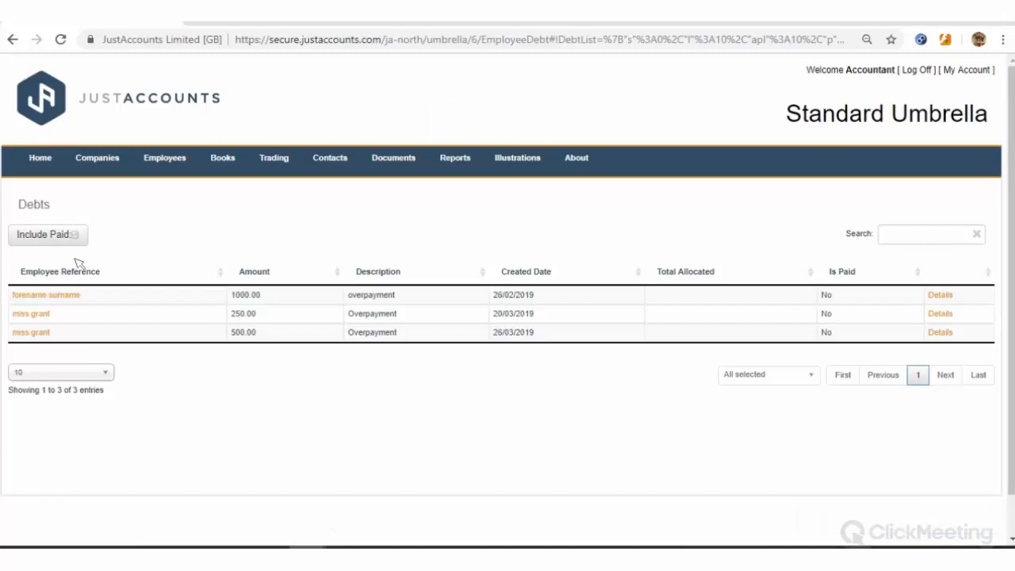
Open the contract-47 employee's details, cancel Add Debt, and start a new absence
{"action": "left_click", "coordinate": [181, 159]}
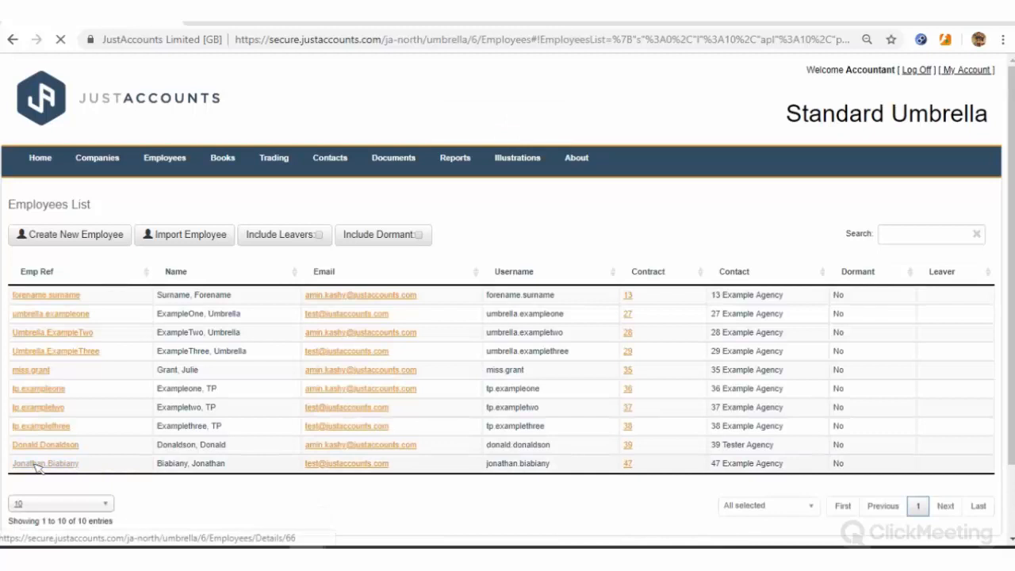
{"action": "left_click", "coordinate": [35, 467]}
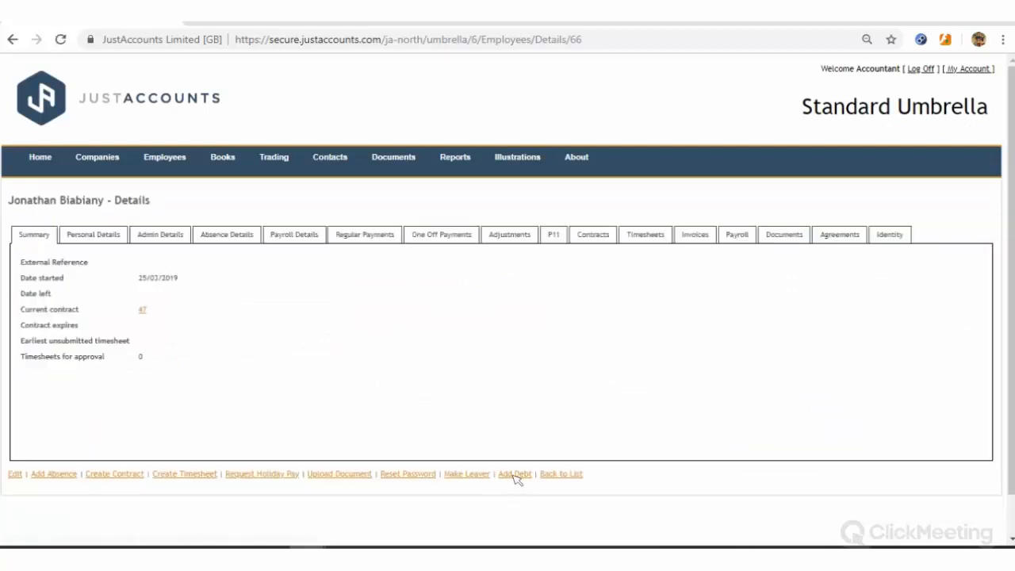
{"action": "left_click", "coordinate": [515, 474]}
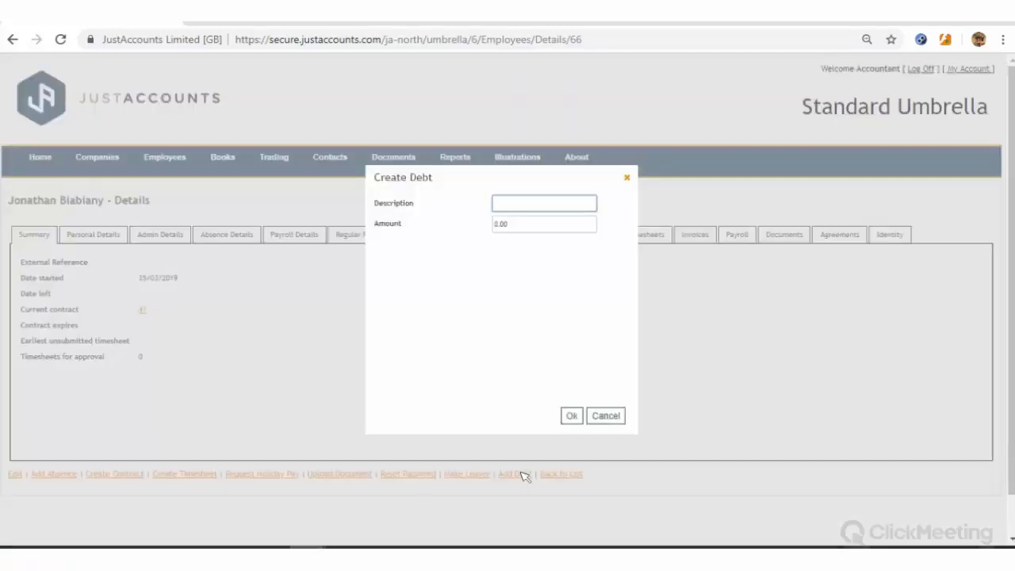
{"action": "left_click", "coordinate": [616, 417]}
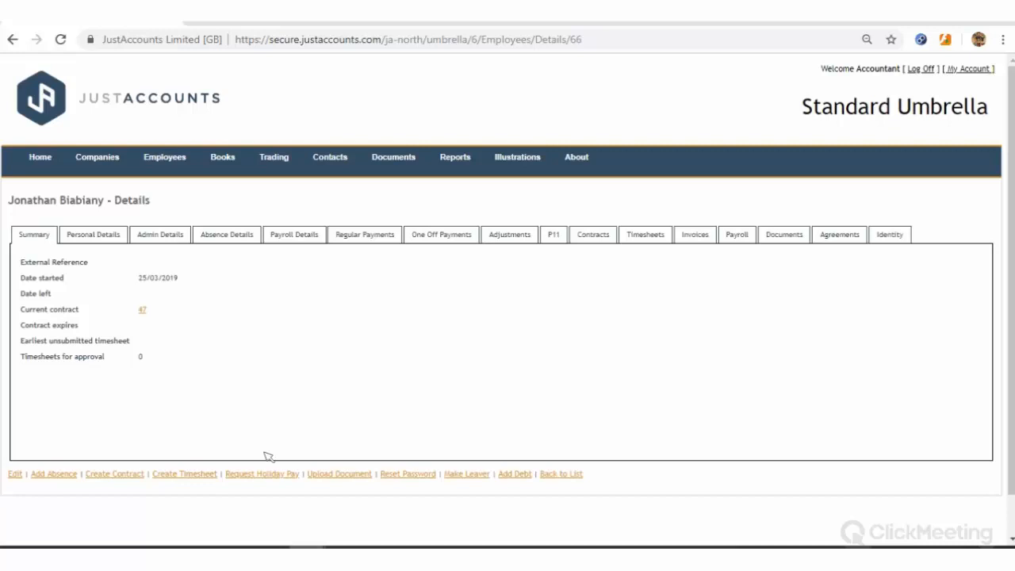
{"action": "left_click", "coordinate": [65, 477]}
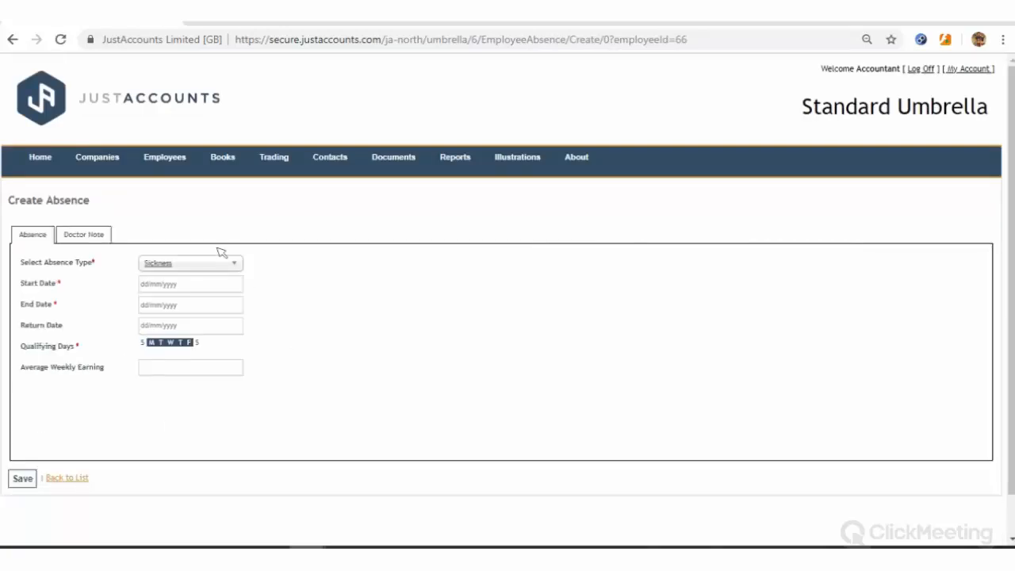
Make the absence Paternity with due date 01/03/2019 and birth date 25/03/2019
{"action": "left_click", "coordinate": [214, 263]}
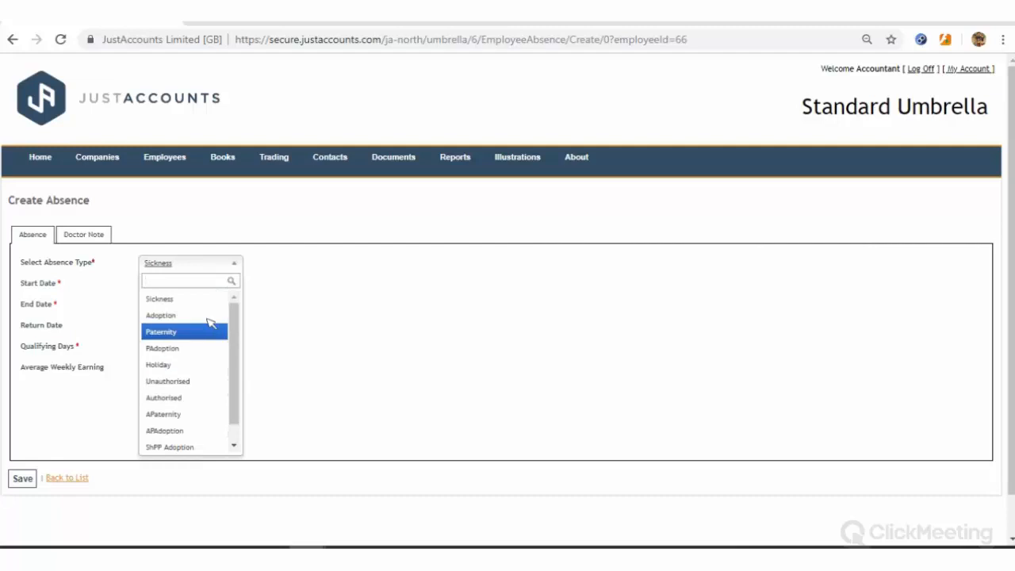
{"action": "left_click", "coordinate": [210, 332]}
{"action": "left_click", "coordinate": [182, 285]}
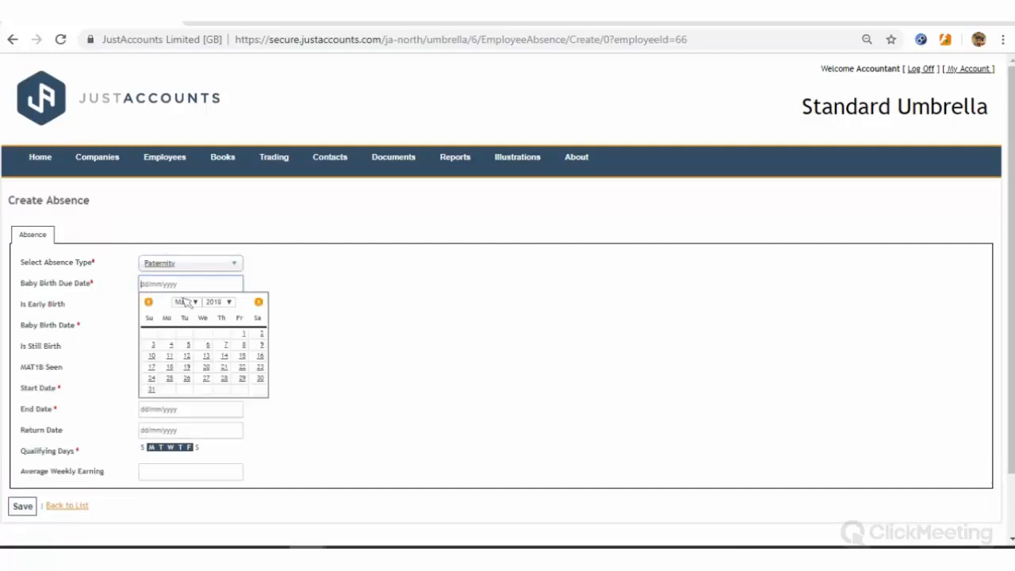
{"action": "left_click", "coordinate": [243, 334]}
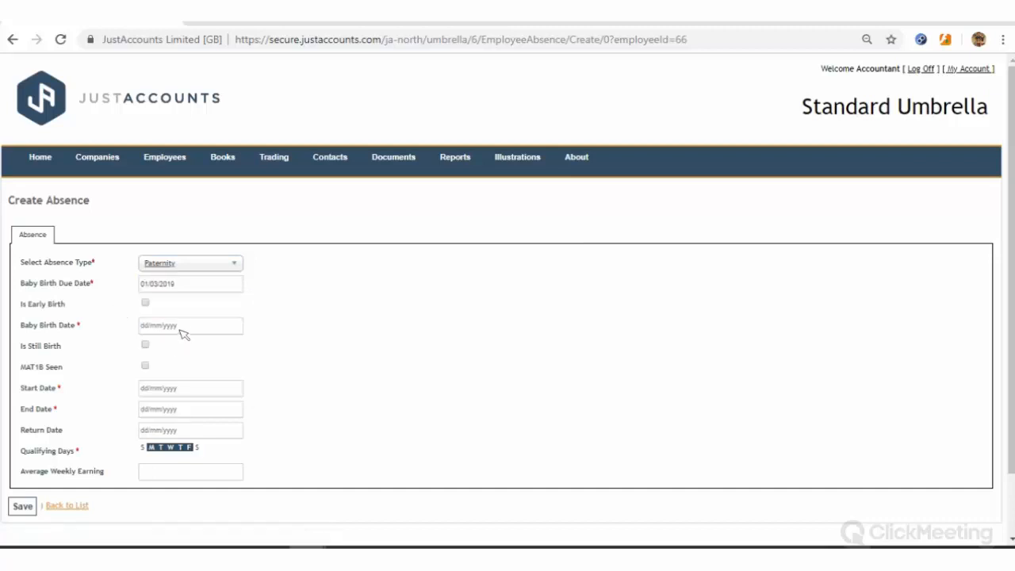
{"action": "left_click", "coordinate": [181, 327]}
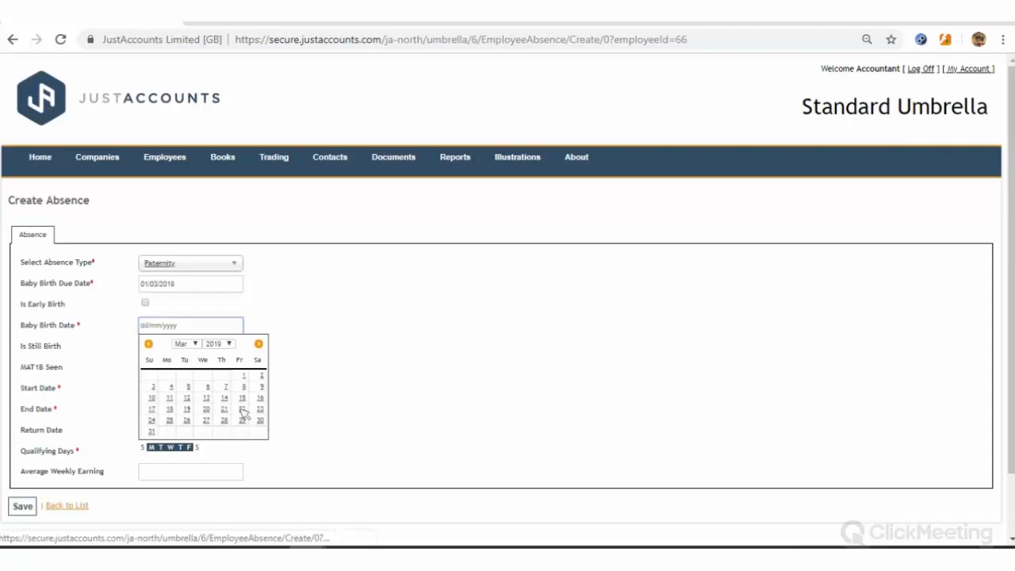
{"action": "left_click", "coordinate": [168, 422]}
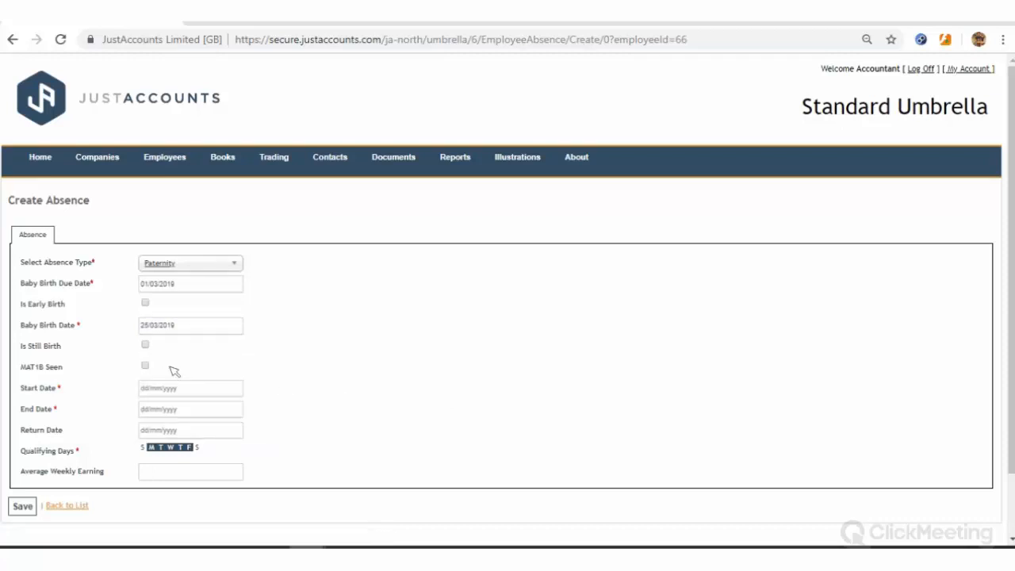
Set the absence end date to 22/04/2019, average weekly earnings 500, and save
{"action": "scroll", "coordinate": [145, 357], "scroll_direction": "down", "scroll_amount": 1}
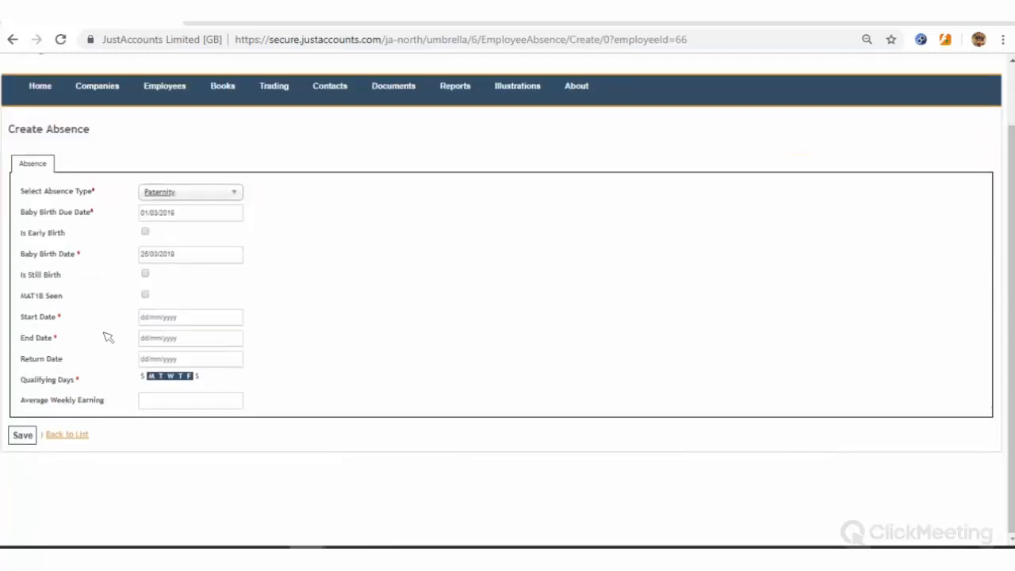
{"action": "left_click", "coordinate": [190, 320]}
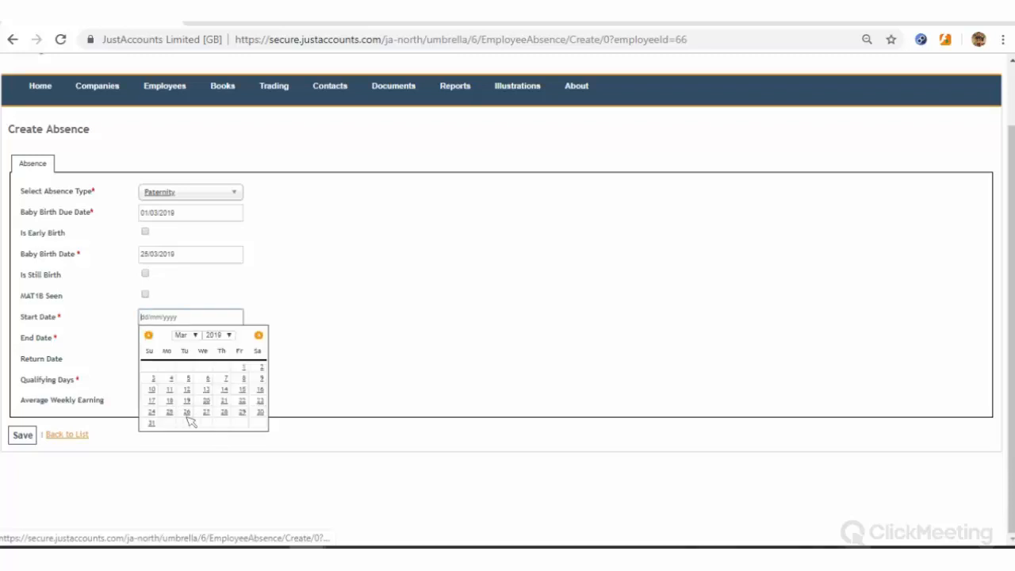
{"action": "left_click", "coordinate": [187, 413]}
{"action": "left_click", "coordinate": [188, 342]}
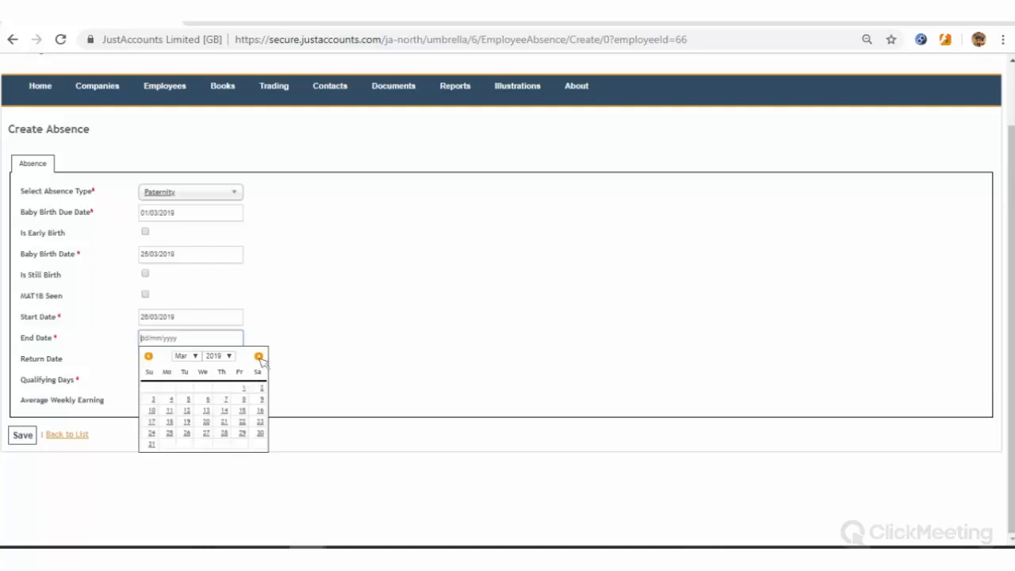
{"action": "left_click", "coordinate": [259, 356]}
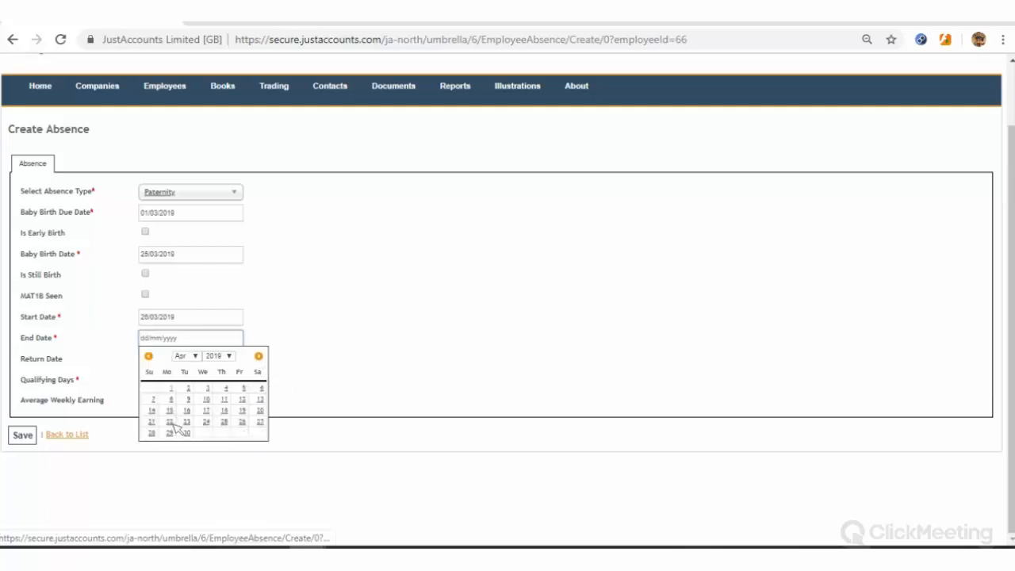
{"action": "left_click", "coordinate": [168, 423]}
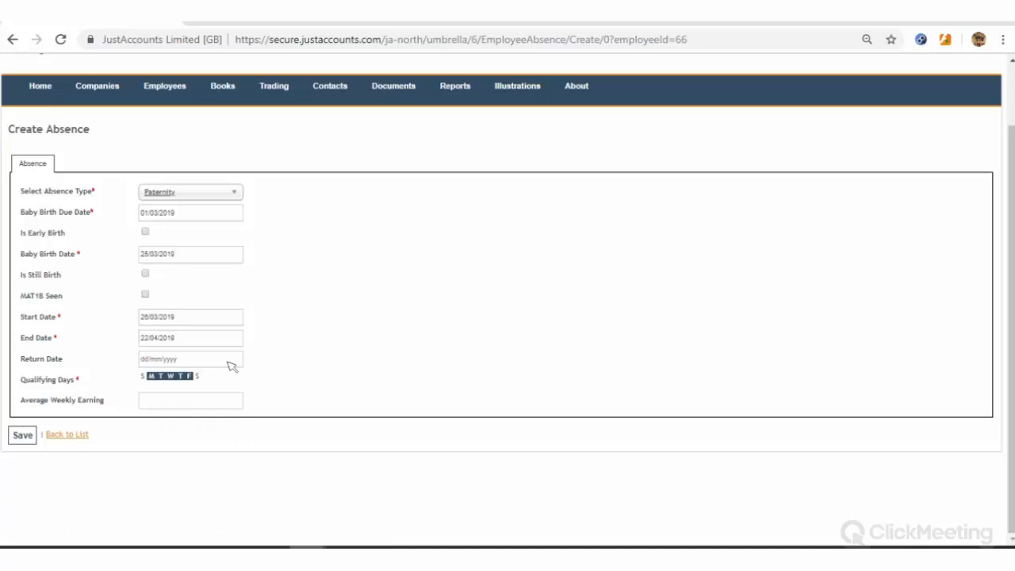
{"action": "left_click", "coordinate": [199, 364]}
{"action": "left_click", "coordinate": [324, 331]}
{"action": "left_click", "coordinate": [148, 402]}
{"action": "type", "text": "500"}
{"action": "left_click", "coordinate": [23, 438]}
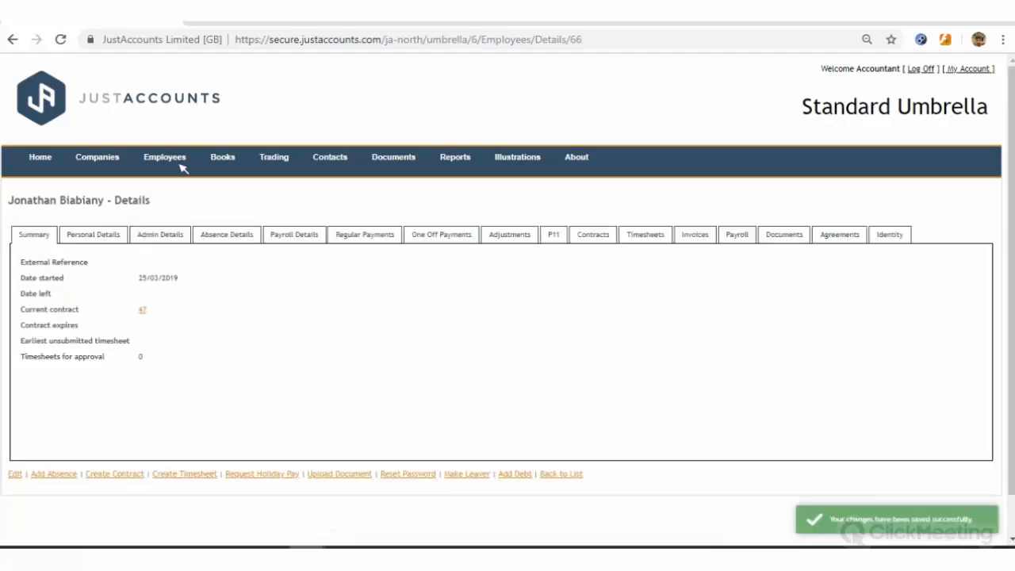
Check the Paternity row under Absence Details, then begin another absence form
{"action": "mouse_move", "coordinate": [180, 164]}
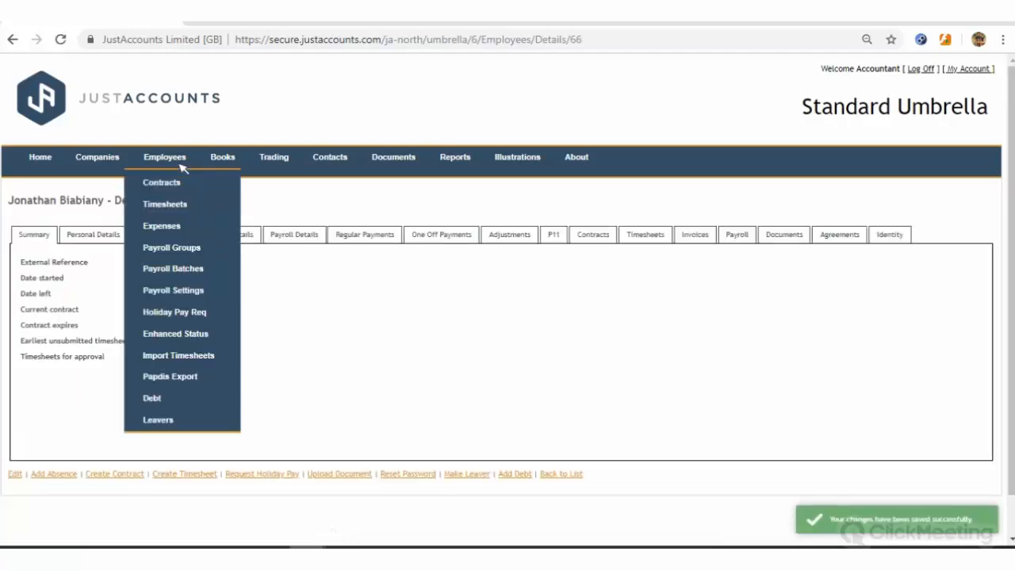
{"action": "left_click", "coordinate": [252, 236]}
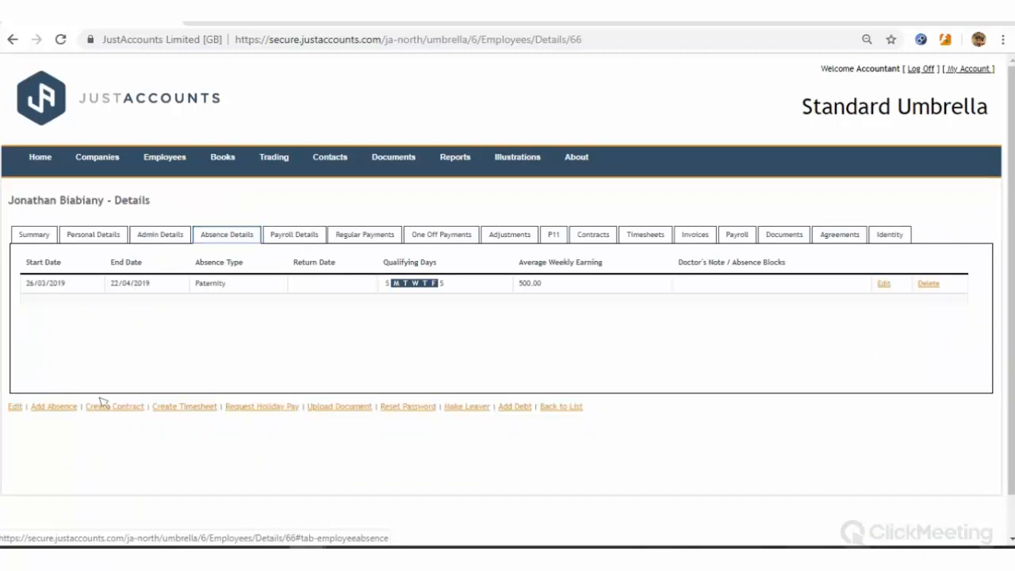
{"action": "left_click", "coordinate": [54, 407]}
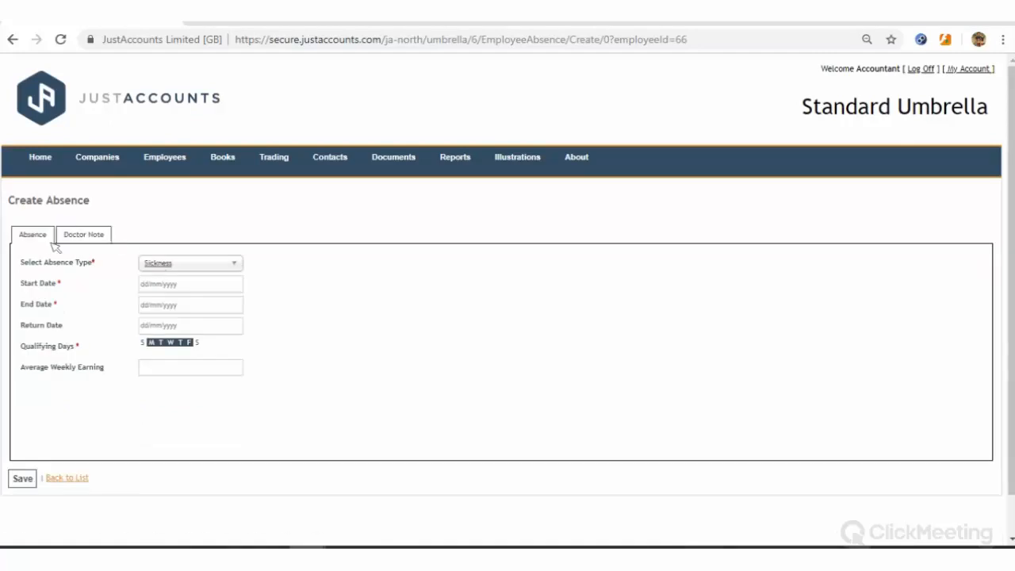
Check the Doctor Note tab and preview the Adoption and Authorised absence types
{"action": "left_click", "coordinate": [76, 235]}
{"action": "left_click", "coordinate": [205, 267]}
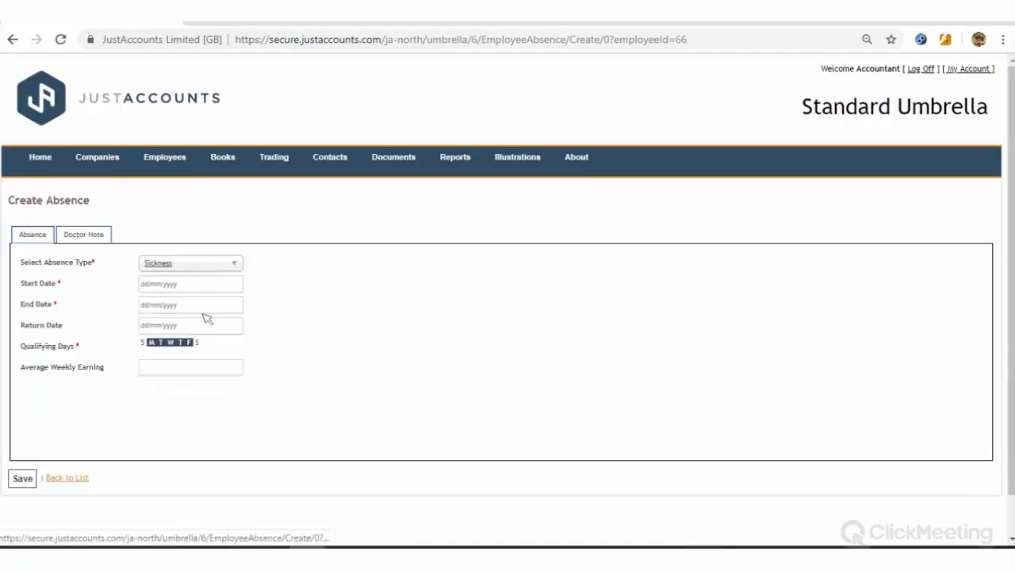
{"action": "scroll", "coordinate": [208, 357], "scroll_direction": "down", "scroll_amount": 1}
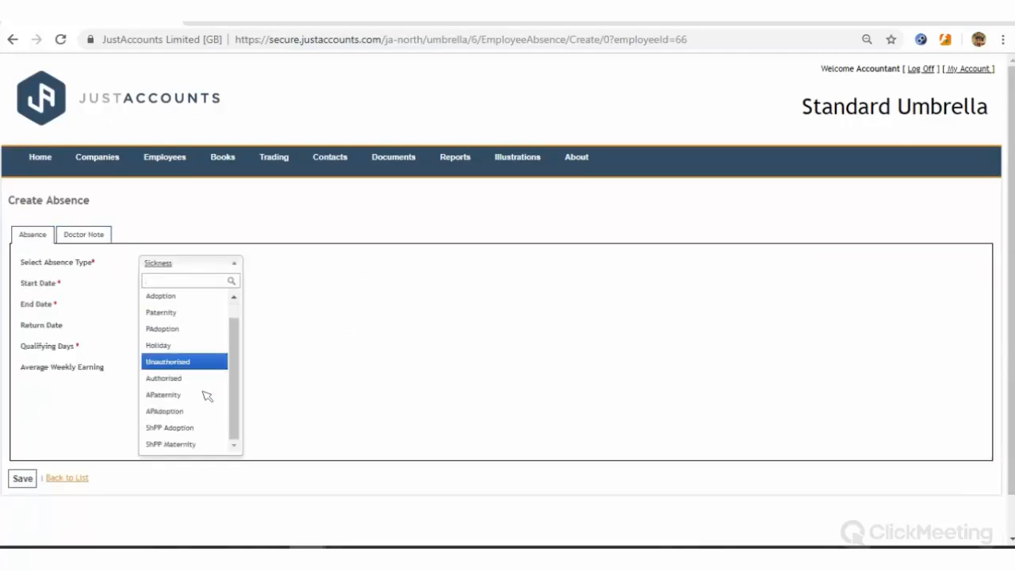
{"action": "left_click", "coordinate": [173, 305]}
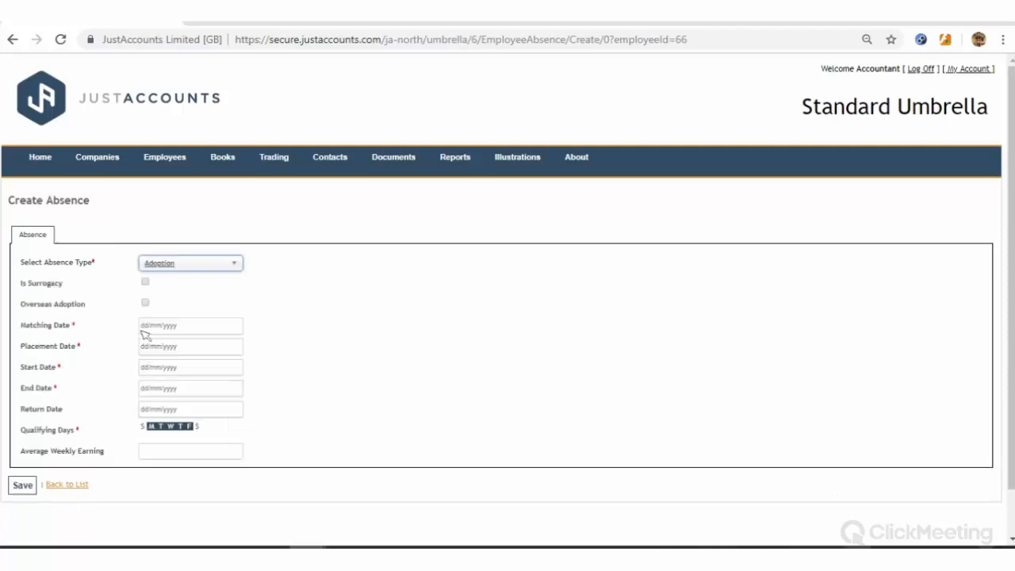
{"action": "left_click", "coordinate": [168, 268]}
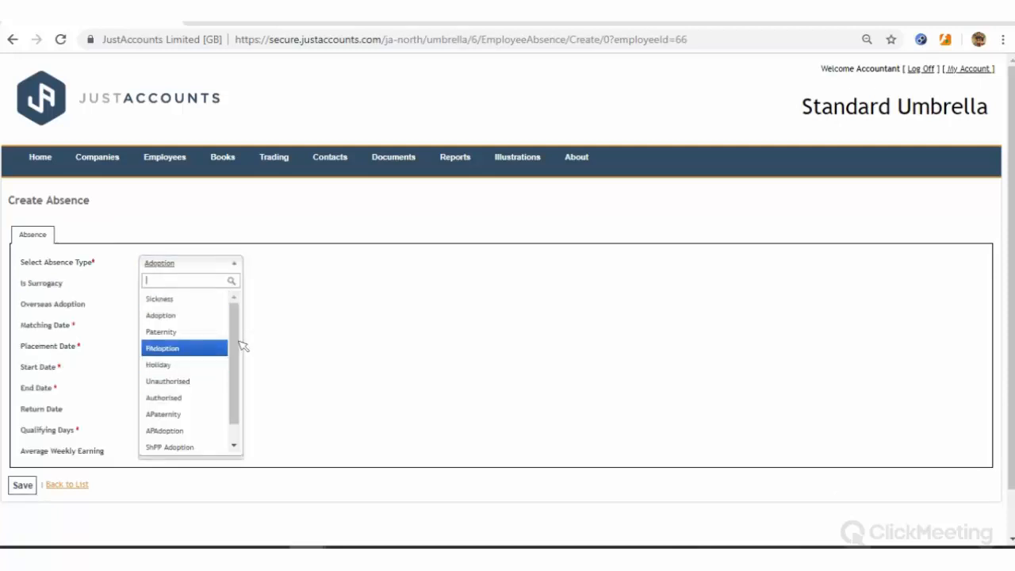
{"action": "scroll", "coordinate": [233, 404], "scroll_direction": "down", "scroll_amount": 1}
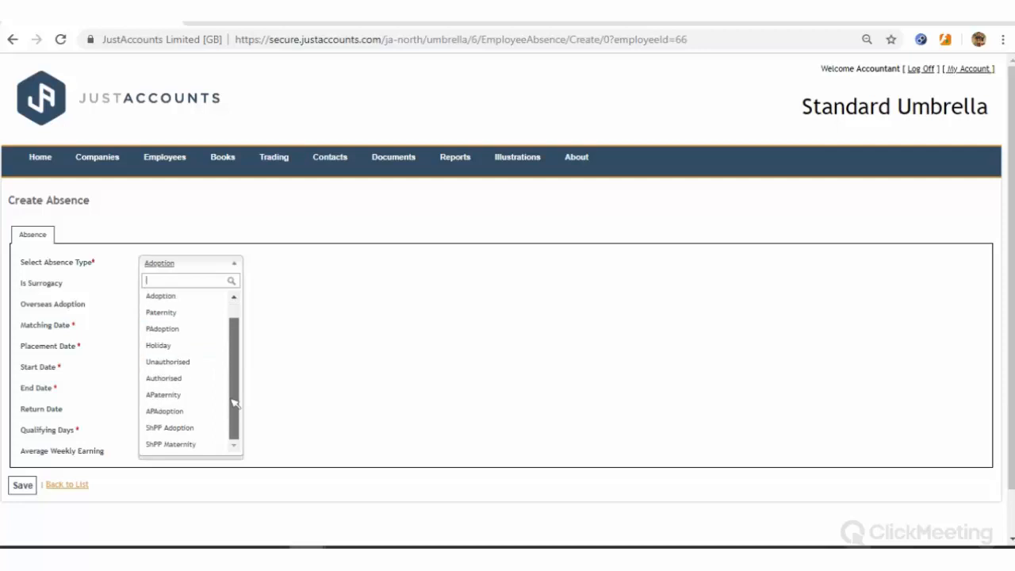
{"action": "left_click", "coordinate": [168, 378]}
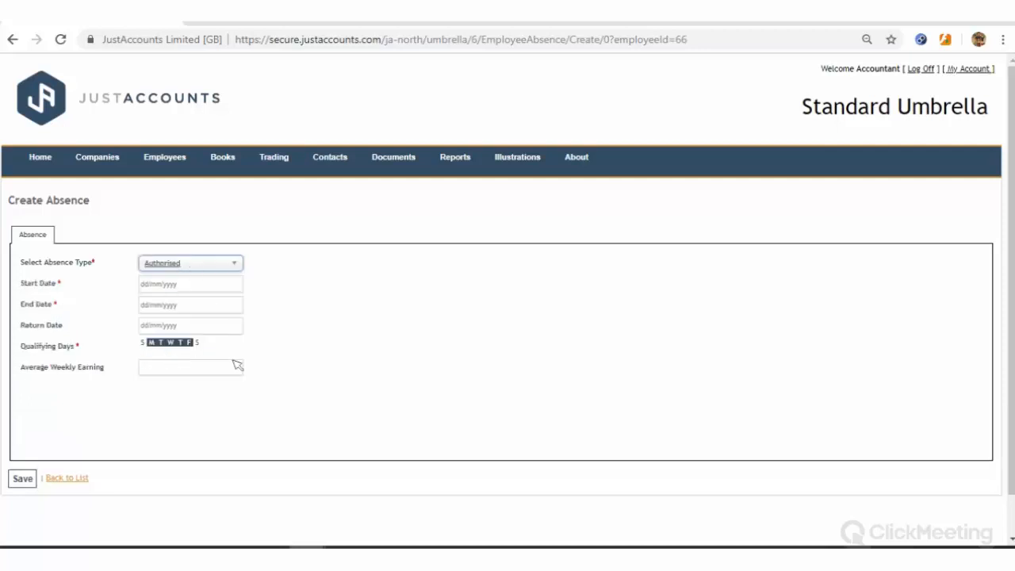
Leave Authorised selected and return to the employee's details without saving
{"action": "left_click", "coordinate": [191, 264]}
{"action": "left_click_drag", "start_coordinate": [238, 364], "coordinate": [185, 434]}
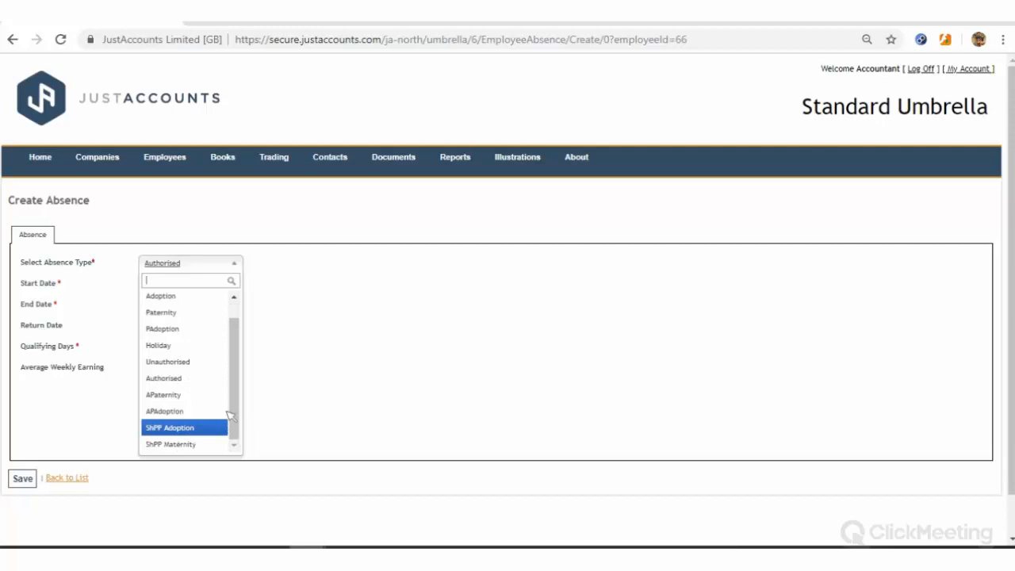
{"action": "left_click_drag", "start_coordinate": [234, 356], "coordinate": [233, 341]}
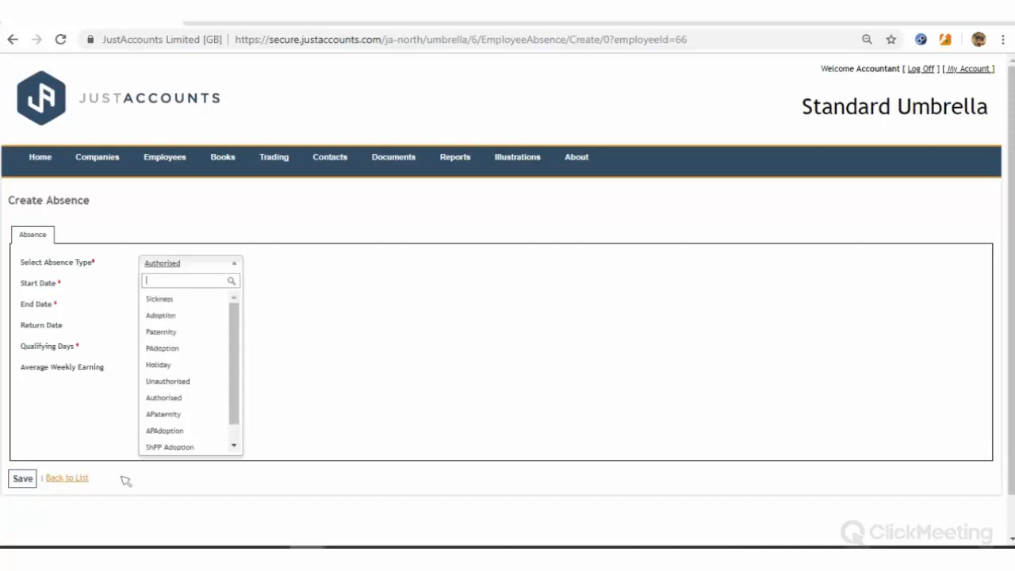
{"action": "left_click", "coordinate": [59, 483]}
{"action": "left_click", "coordinate": [74, 485]}
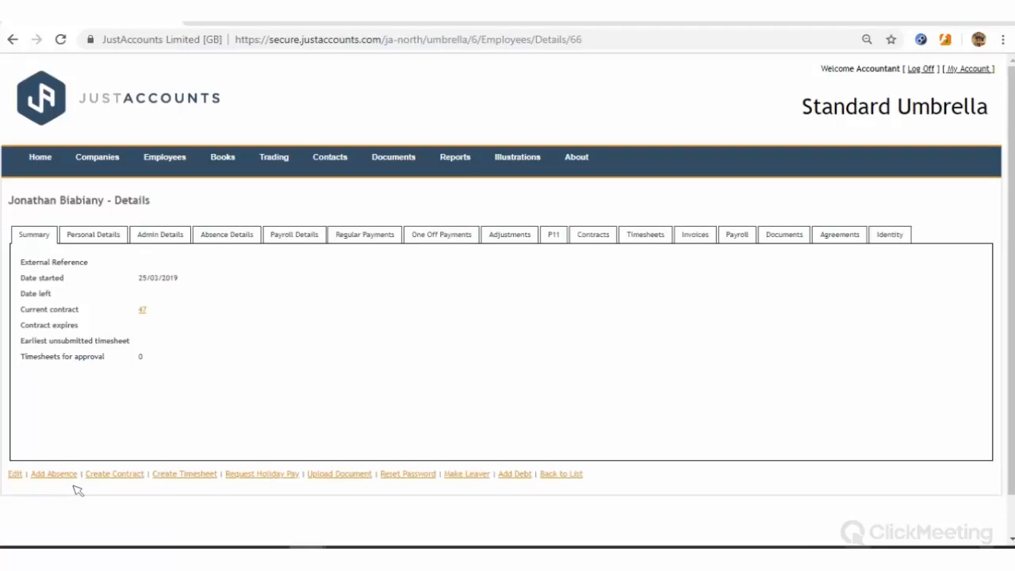
Mark the employee as a leaver with leaving reason Retired and confirm
{"action": "left_click", "coordinate": [466, 474]}
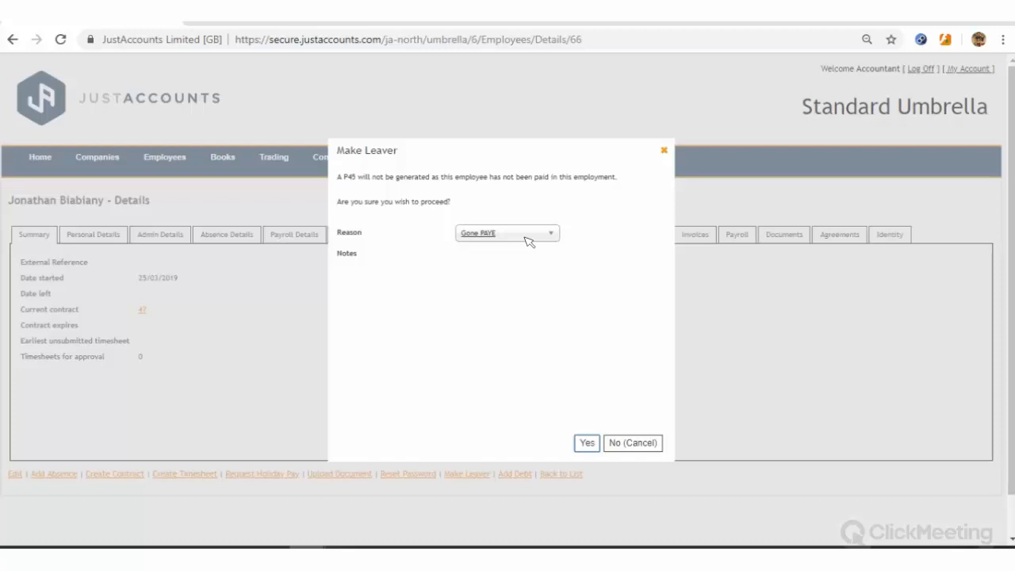
{"action": "left_click", "coordinate": [528, 237]}
{"action": "left_click", "coordinate": [525, 237]}
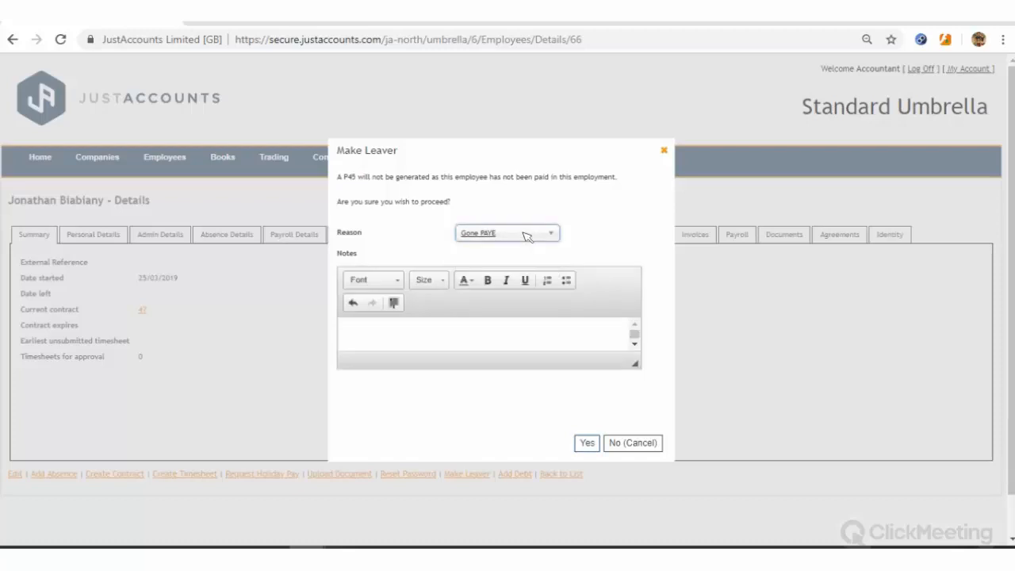
{"action": "left_click", "coordinate": [527, 237]}
{"action": "left_click", "coordinate": [521, 266]}
{"action": "left_click", "coordinate": [524, 233]}
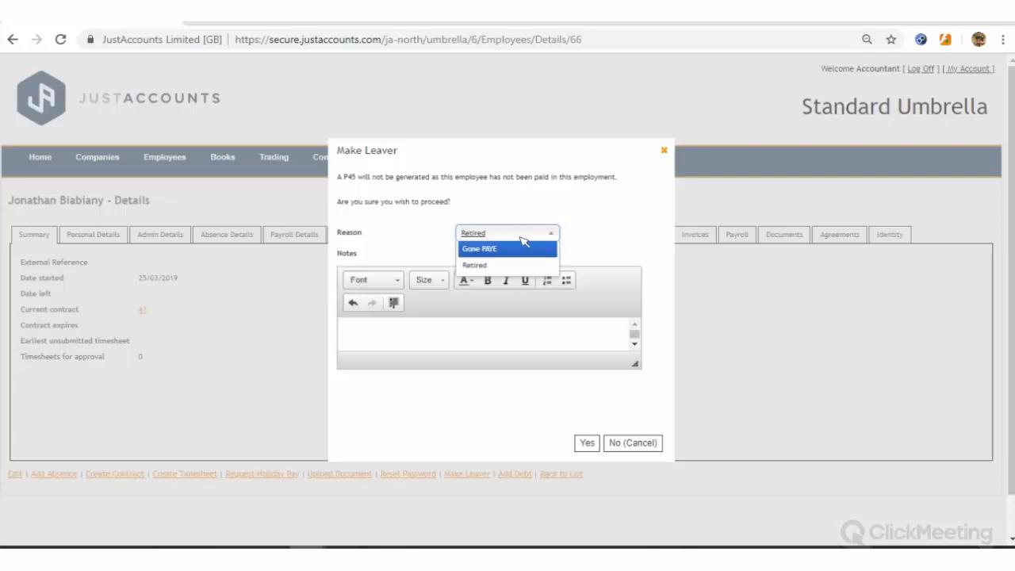
{"action": "left_click", "coordinate": [501, 248]}
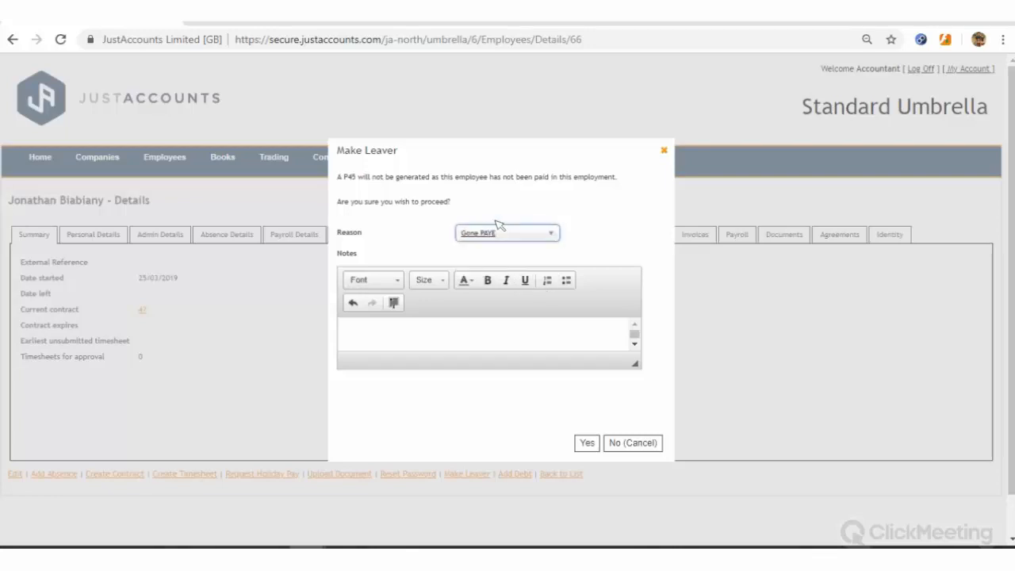
{"action": "left_click", "coordinate": [498, 230]}
{"action": "left_click", "coordinate": [494, 264]}
{"action": "left_click", "coordinate": [586, 444]}
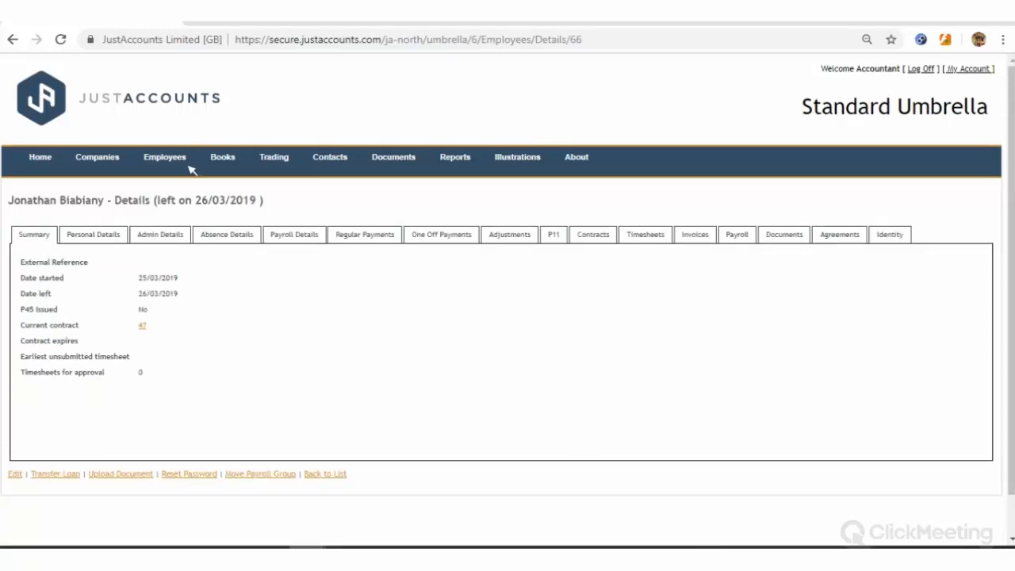
Choose Leavers under the Employees menu to show the four leaver candidates
{"action": "mouse_move", "coordinate": [184, 165]}
{"action": "left_click_drag", "start_coordinate": [133, 310], "coordinate": [165, 317]}
{"action": "left_click", "coordinate": [254, 327]}
{"action": "mouse_move", "coordinate": [175, 176]}
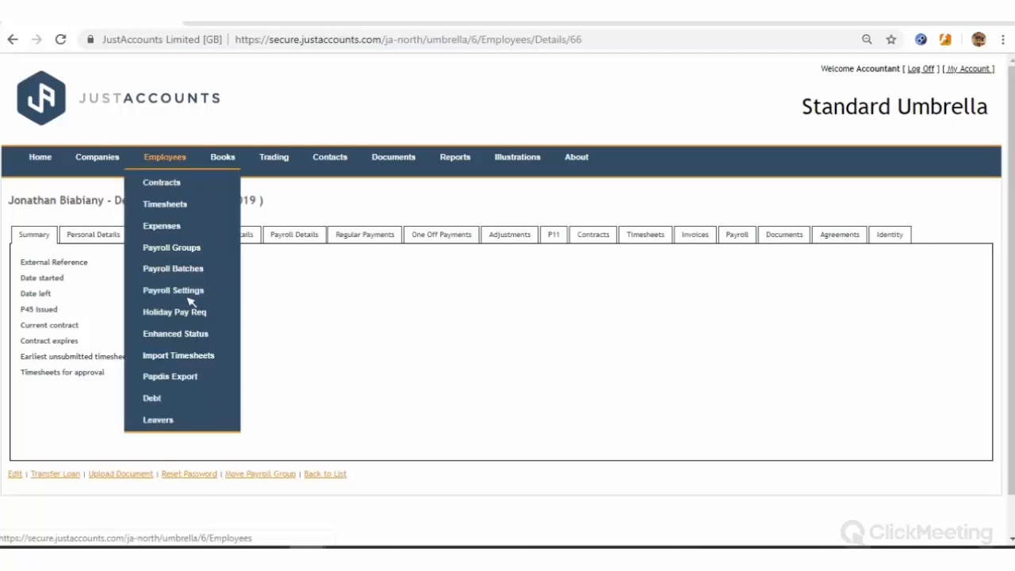
{"action": "left_click", "coordinate": [168, 420]}
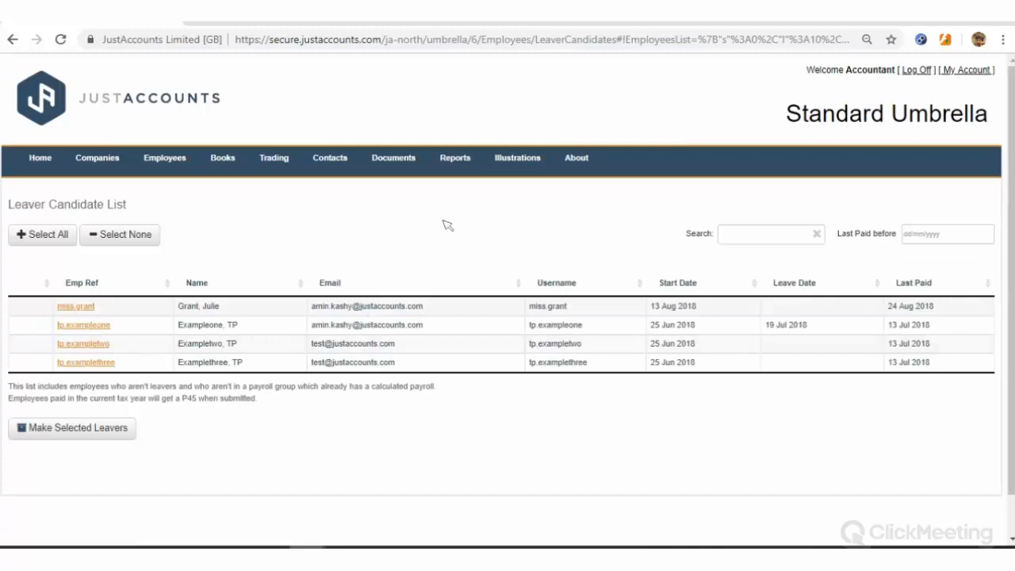
Filter the Leaver Candidate List to employees last paid before 31/12/2018
{"action": "left_click", "coordinate": [920, 234]}
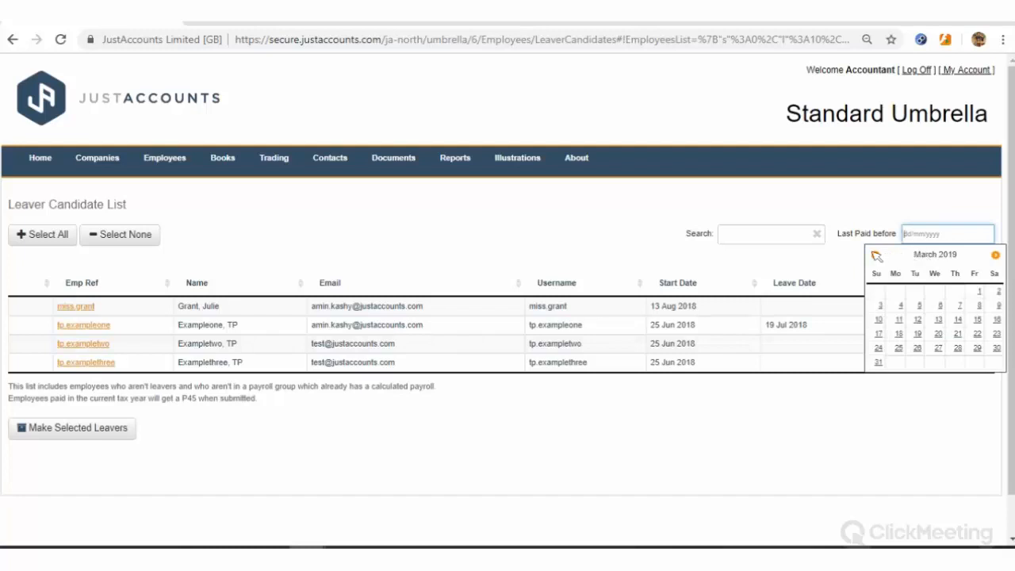
{"action": "left_click", "coordinate": [875, 254]}
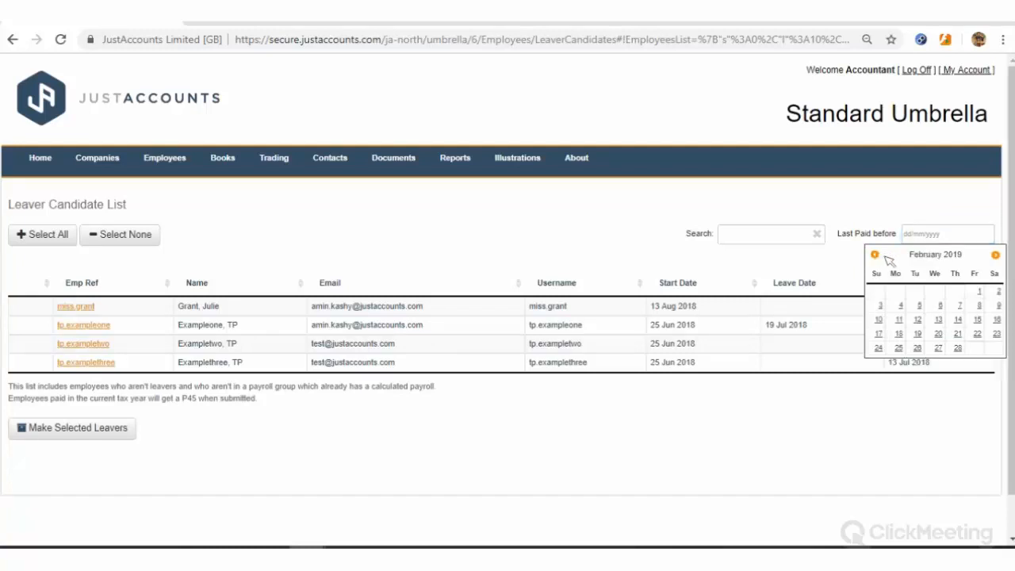
{"action": "left_click", "coordinate": [874, 255]}
{"action": "left_click", "coordinate": [880, 256]}
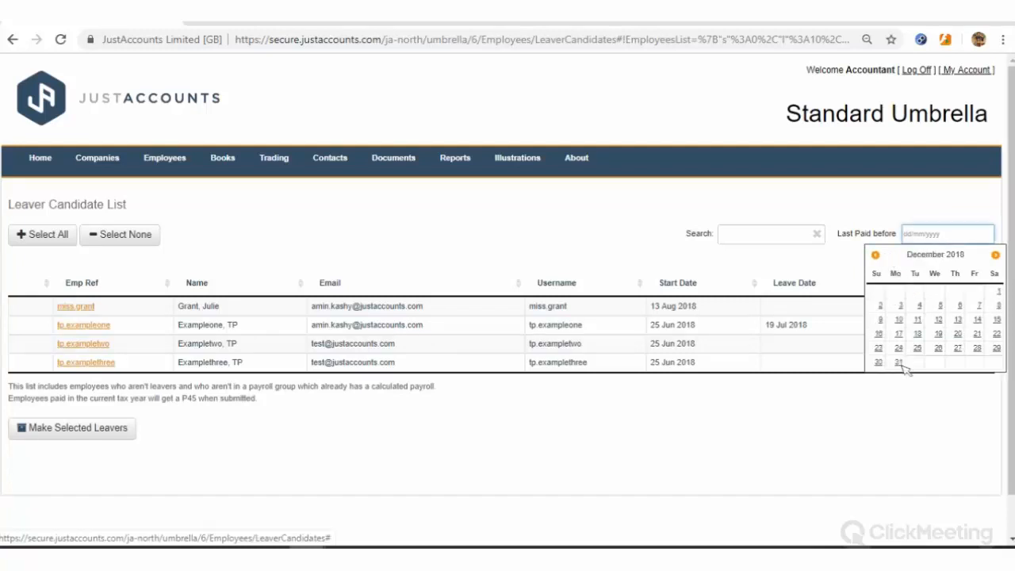
{"action": "left_click", "coordinate": [898, 362]}
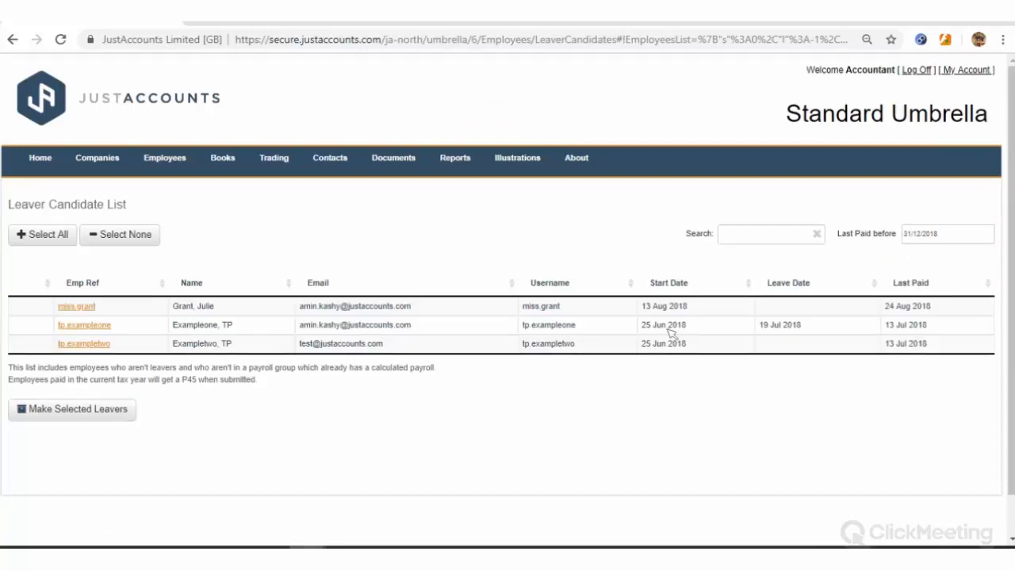
Select the two test employees who started 25 Jun 2018 and make them leavers together
{"action": "left_click", "coordinate": [156, 313]}
{"action": "left_click", "coordinate": [135, 342]}
{"action": "left_click", "coordinate": [136, 327]}
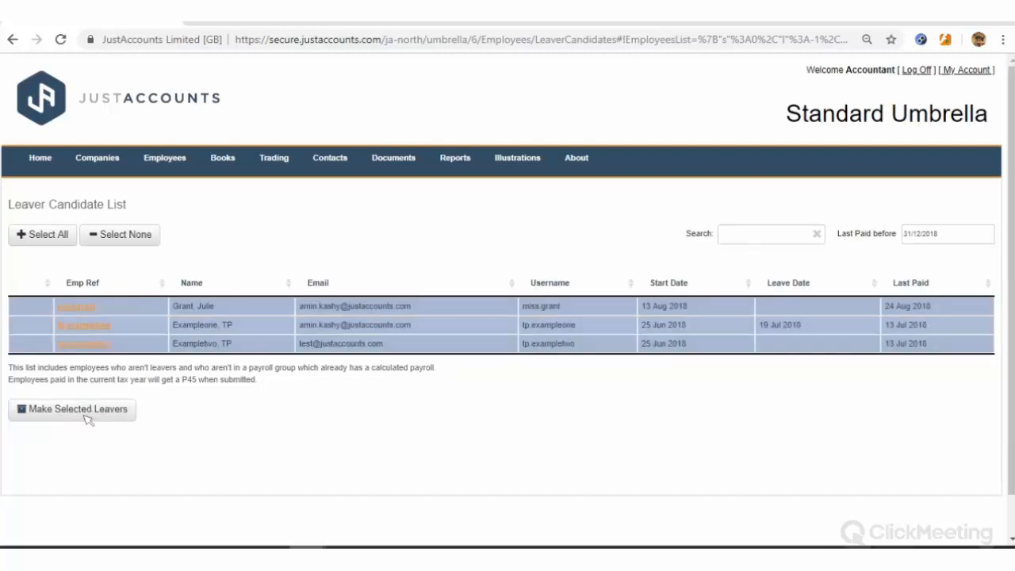
{"action": "left_click", "coordinate": [126, 305]}
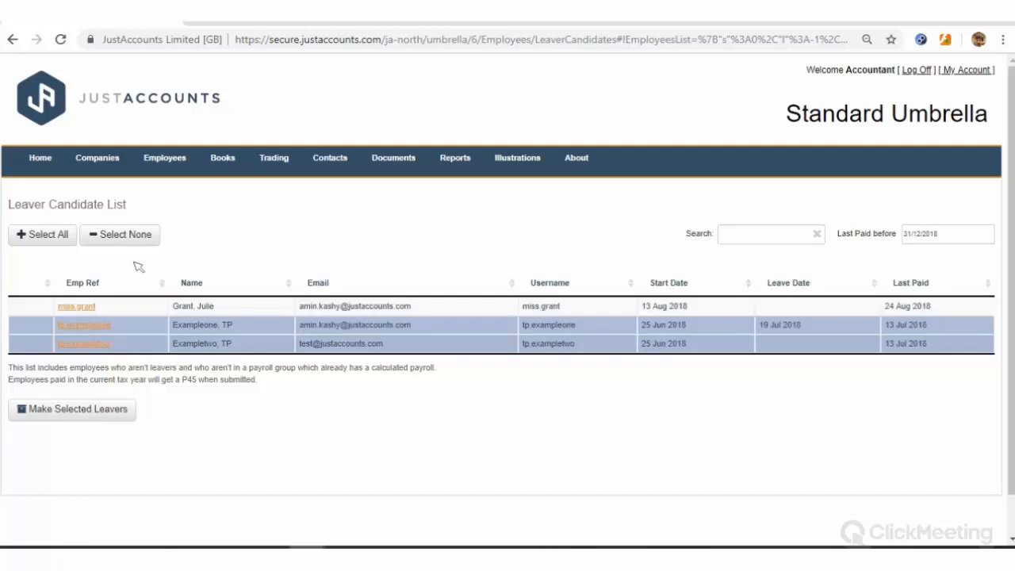
{"action": "left_click", "coordinate": [87, 411]}
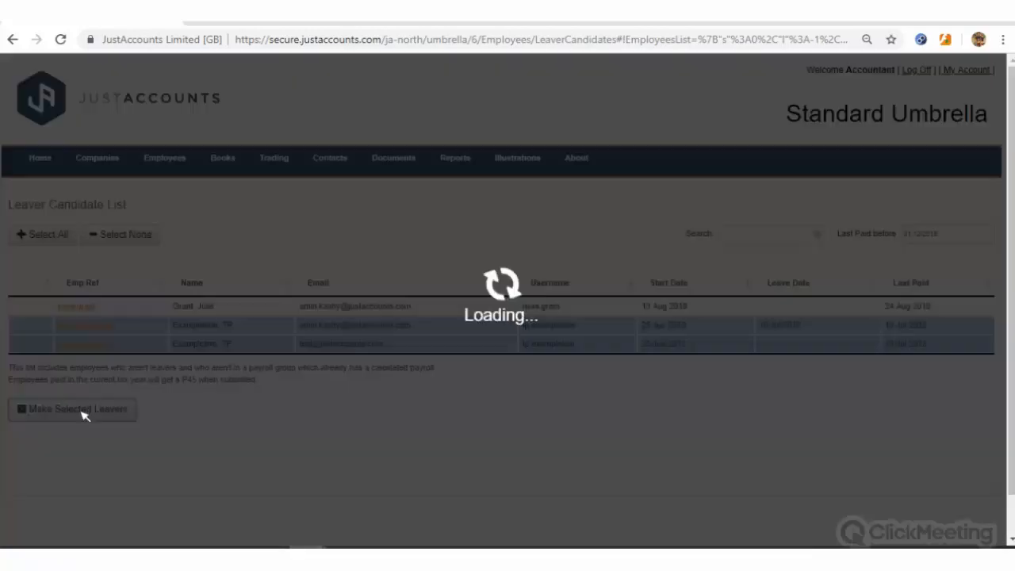
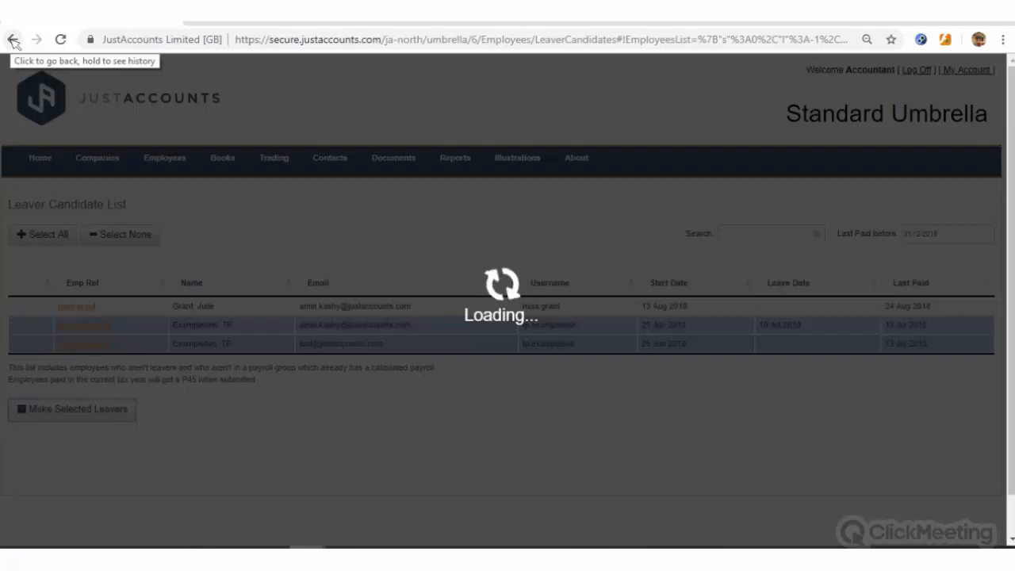
Return to the Leaver Candidate List and reload it unfiltered, showing four candidates
{"action": "left_click", "coordinate": [14, 40]}
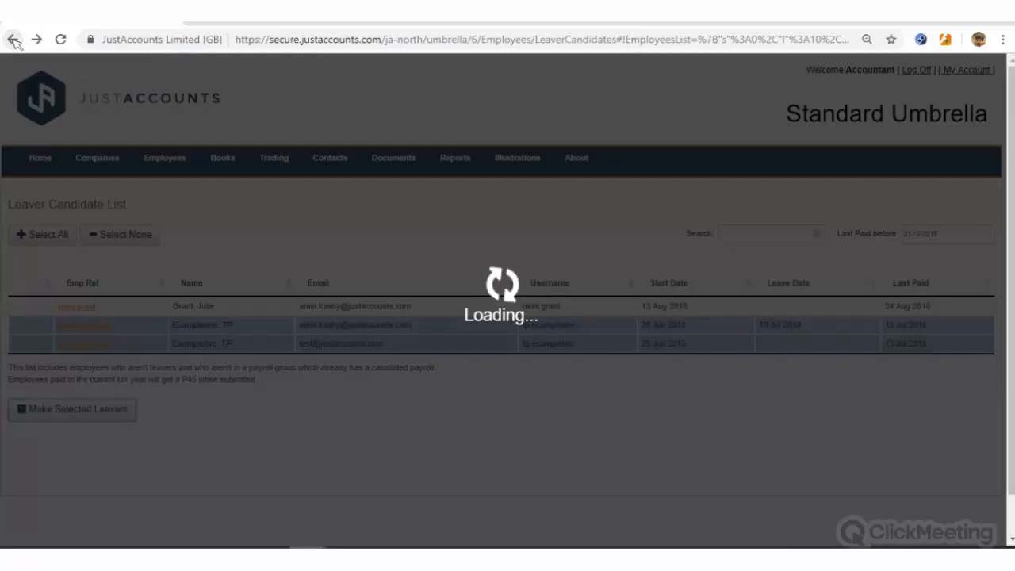
{"action": "left_click", "coordinate": [15, 41]}
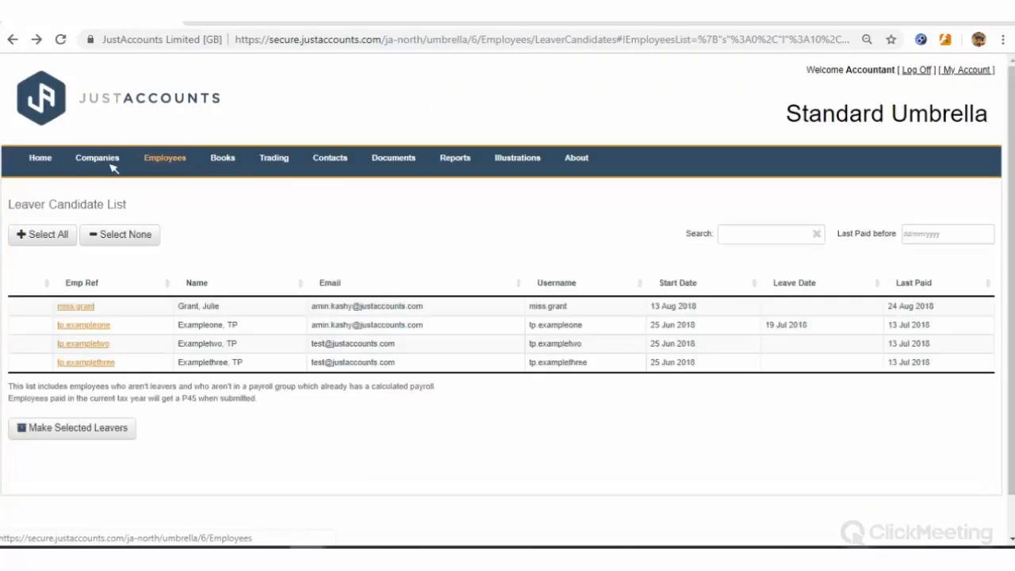
Open Payroll Groups and view the 2019 Payrun batch details
{"action": "mouse_move", "coordinate": [163, 161]}
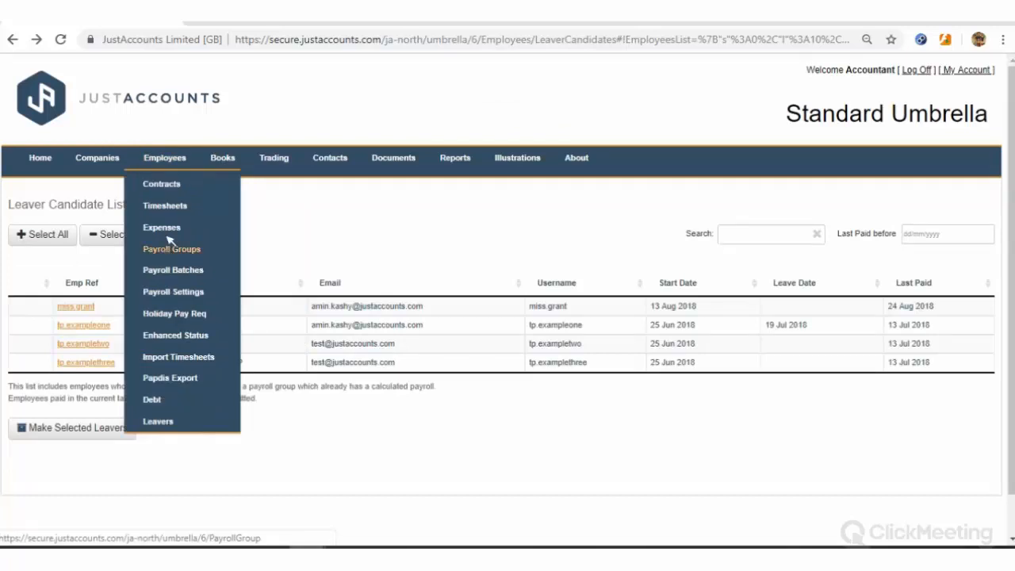
{"action": "left_click", "coordinate": [167, 247]}
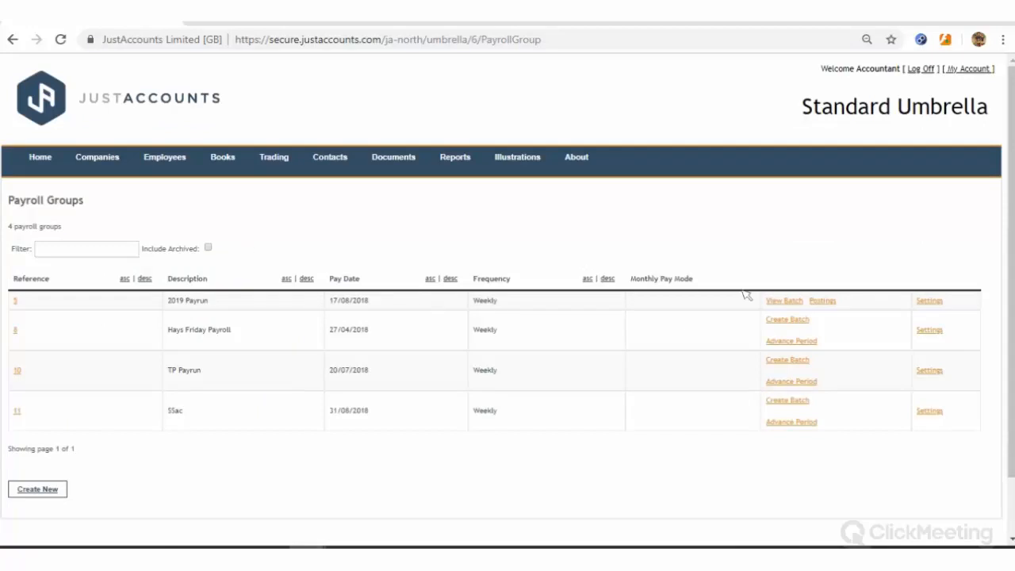
{"action": "left_click", "coordinate": [777, 301]}
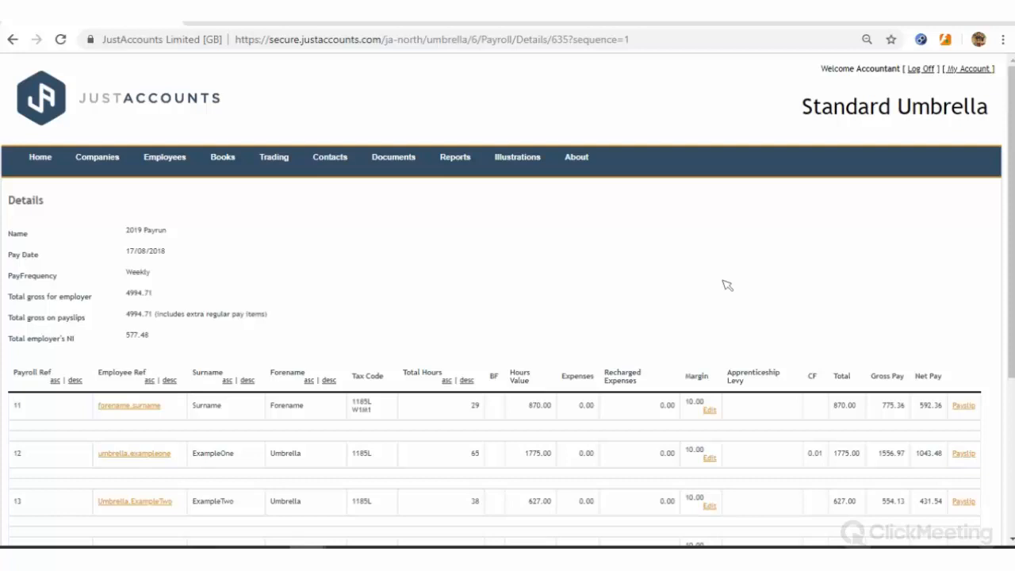
{"action": "scroll", "coordinate": [734, 284], "scroll_direction": "down", "scroll_amount": 1}
{"action": "scroll", "coordinate": [700, 289], "scroll_direction": "down", "scroll_amount": 1}
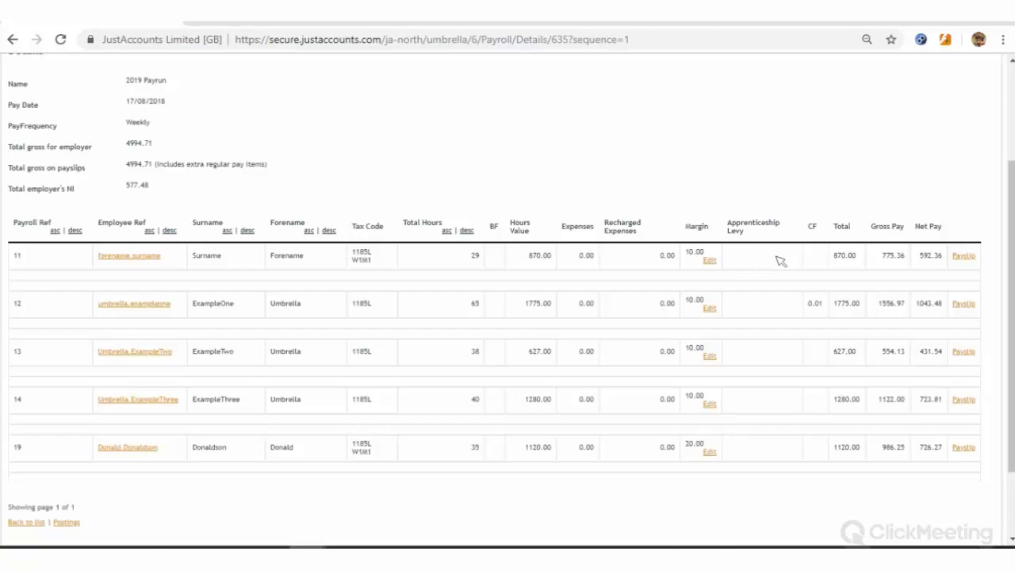
Expand the first employee's payslip breakdown and open their payroll entry for editing
{"action": "left_click", "coordinate": [963, 256]}
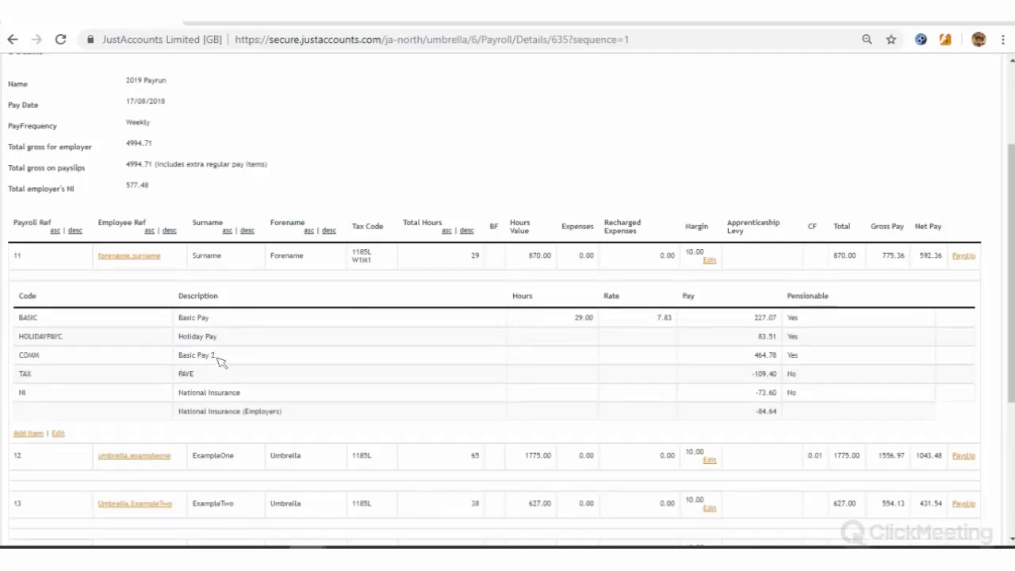
{"action": "left_click_drag", "start_coordinate": [177, 355], "coordinate": [216, 359]}
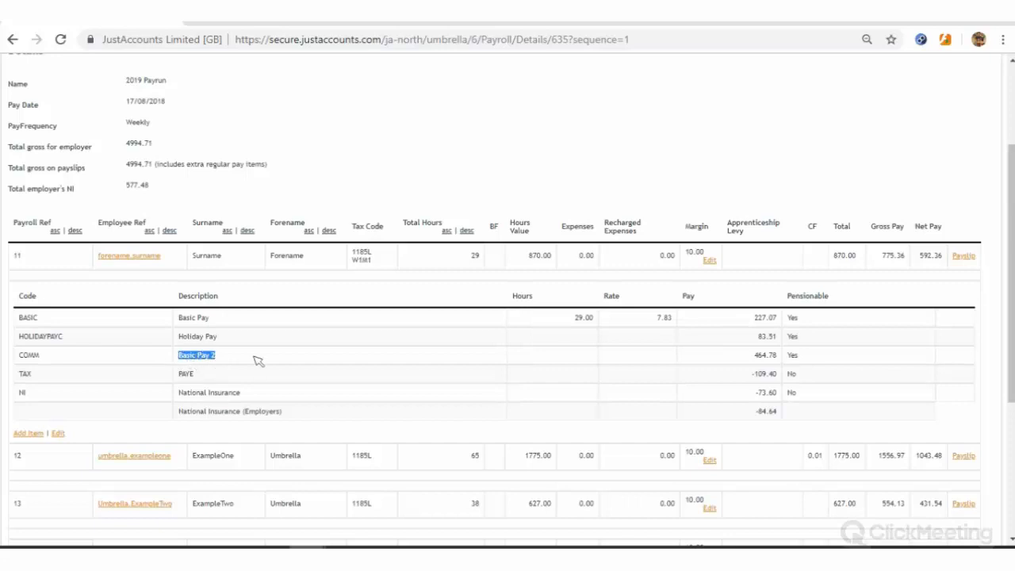
{"action": "left_click", "coordinate": [258, 363]}
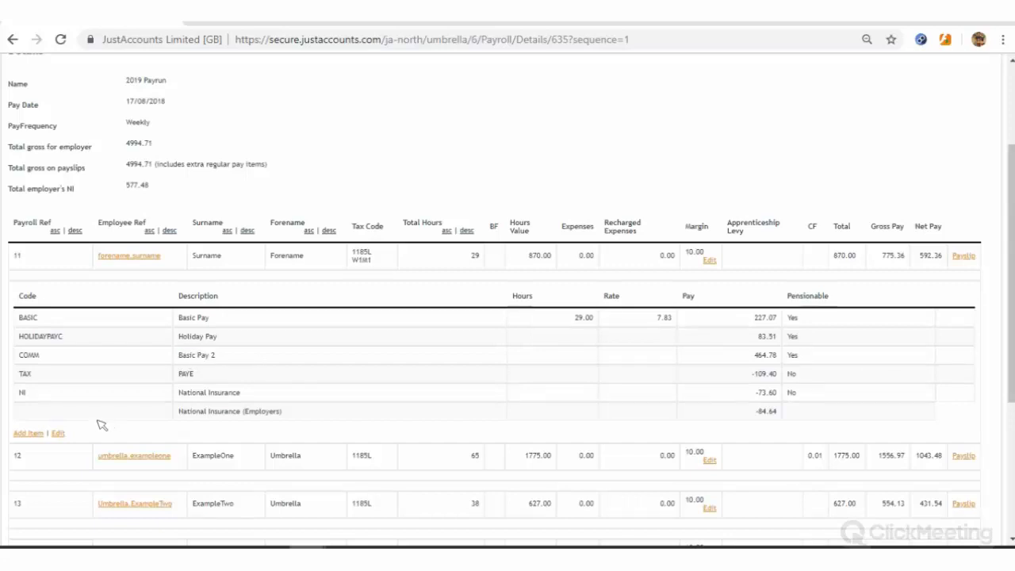
{"action": "left_click", "coordinate": [58, 434]}
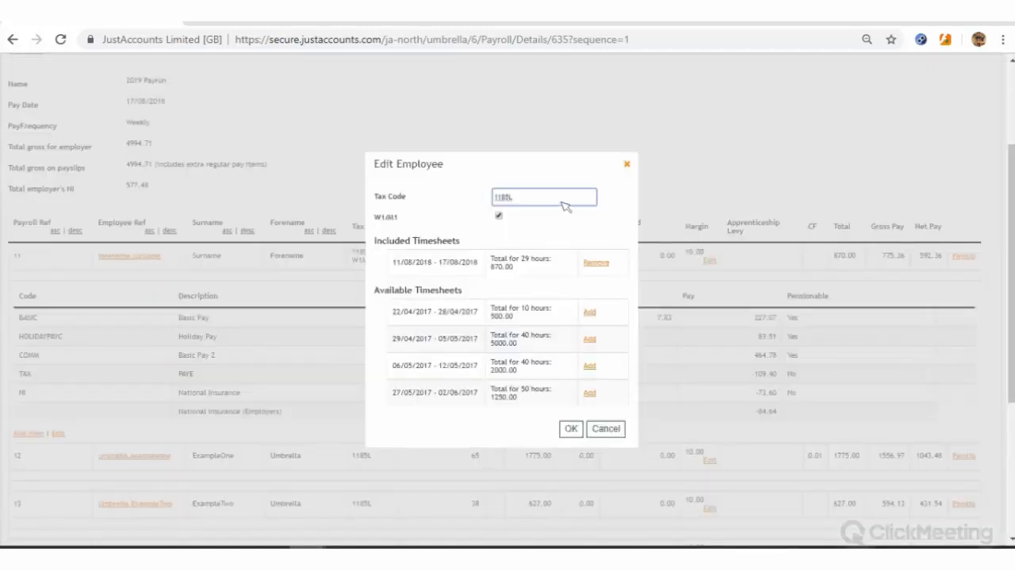
Keep tax code 1185L, add then remove the 22/04/2017 timesheet, and confirm the employee
{"action": "left_click_drag", "start_coordinate": [515, 196], "coordinate": [405, 192]}
{"action": "left_click", "coordinate": [498, 216]}
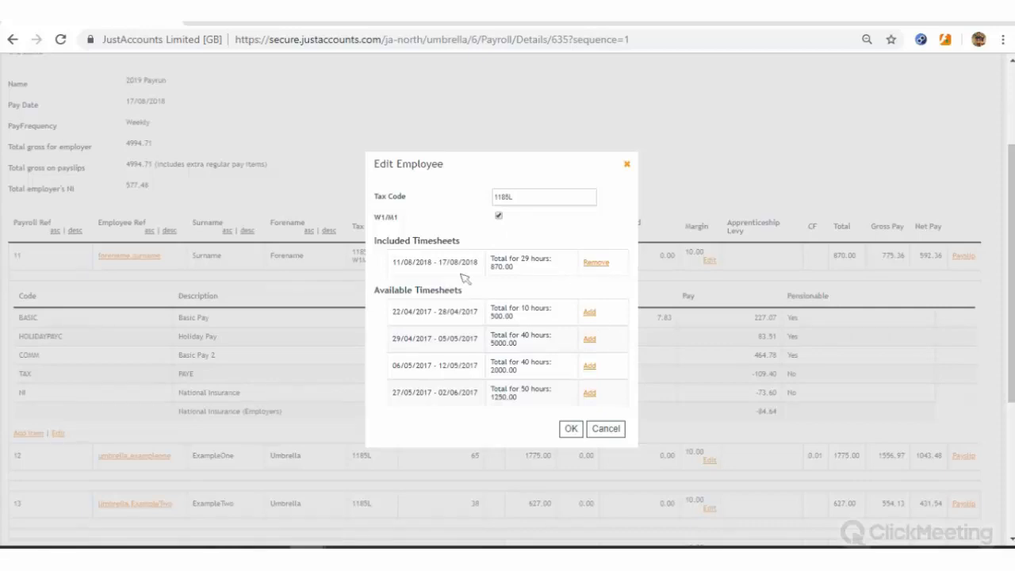
{"action": "left_click", "coordinate": [589, 312]}
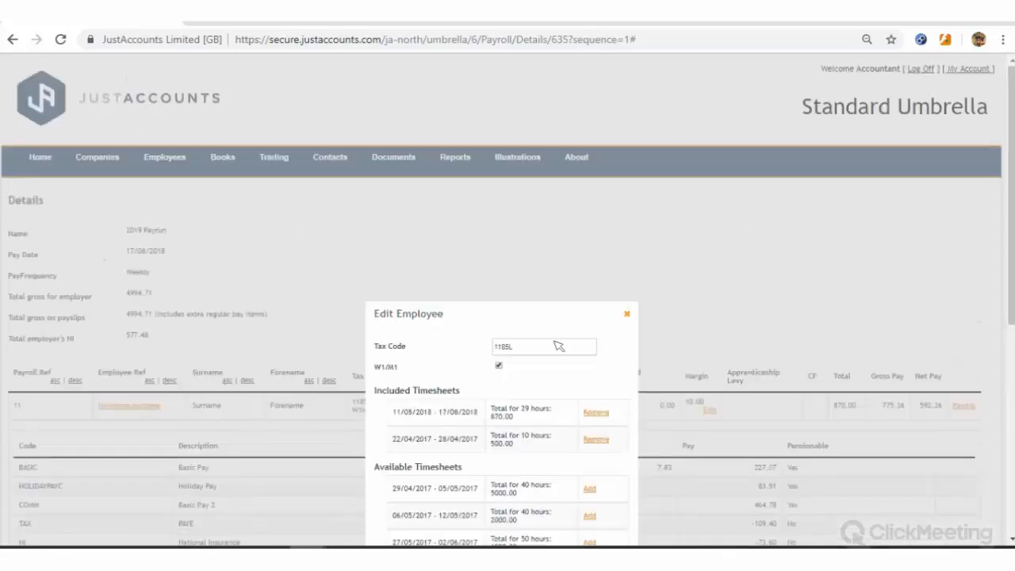
{"action": "scroll", "coordinate": [558, 341], "scroll_direction": "down", "scroll_amount": 2}
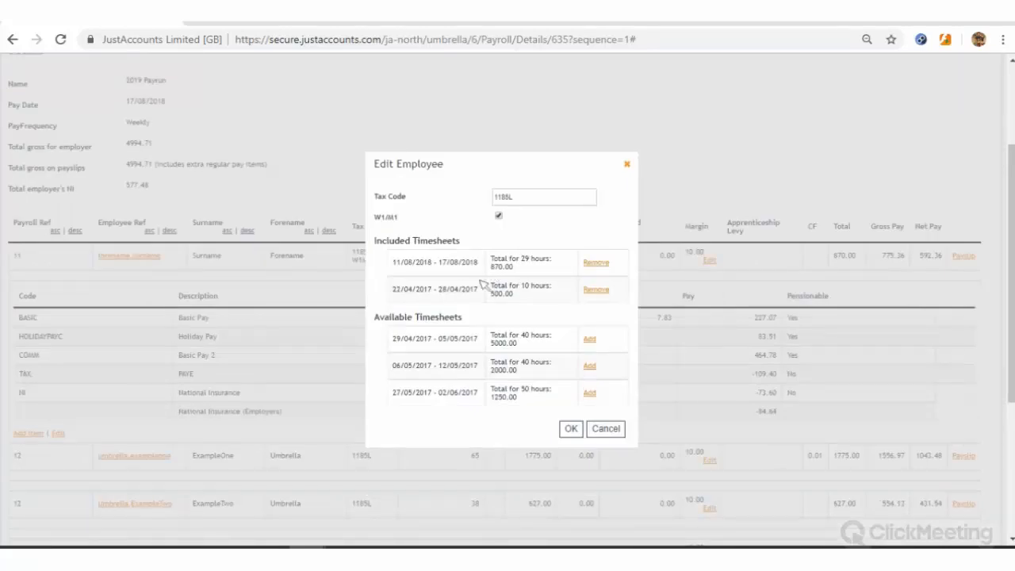
{"action": "left_click", "coordinate": [611, 292]}
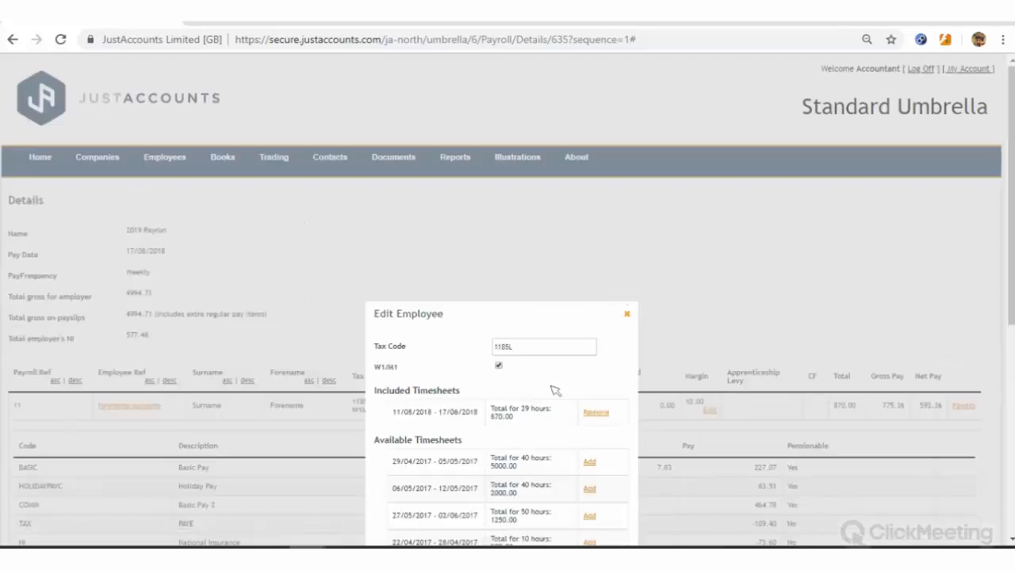
{"action": "scroll", "coordinate": [583, 434], "scroll_direction": "down", "scroll_amount": 2}
{"action": "left_click", "coordinate": [572, 429]}
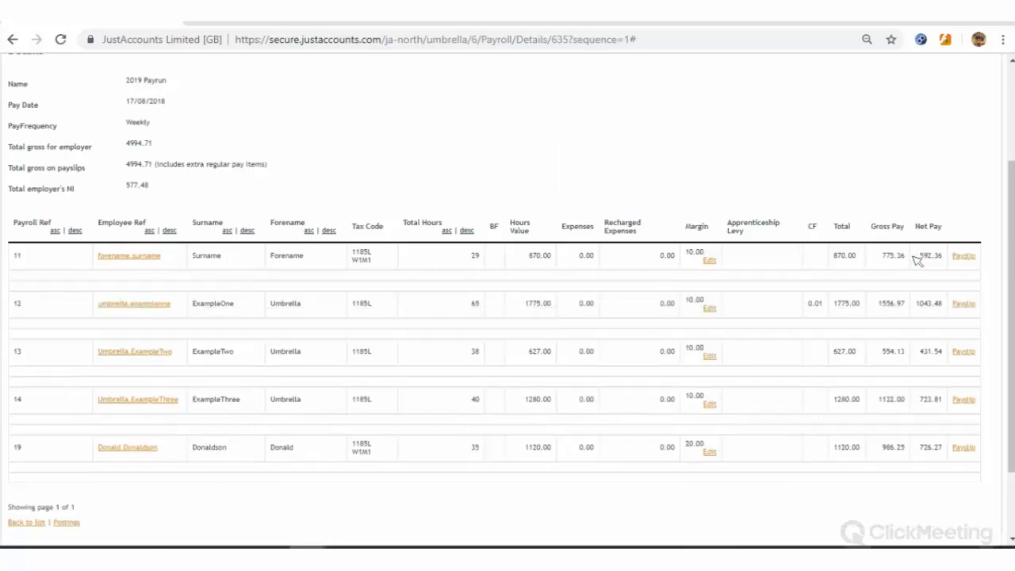
From the batch postings, finalise period 20 with late reason G: Reasonable excuse
{"action": "left_click", "coordinate": [67, 523]}
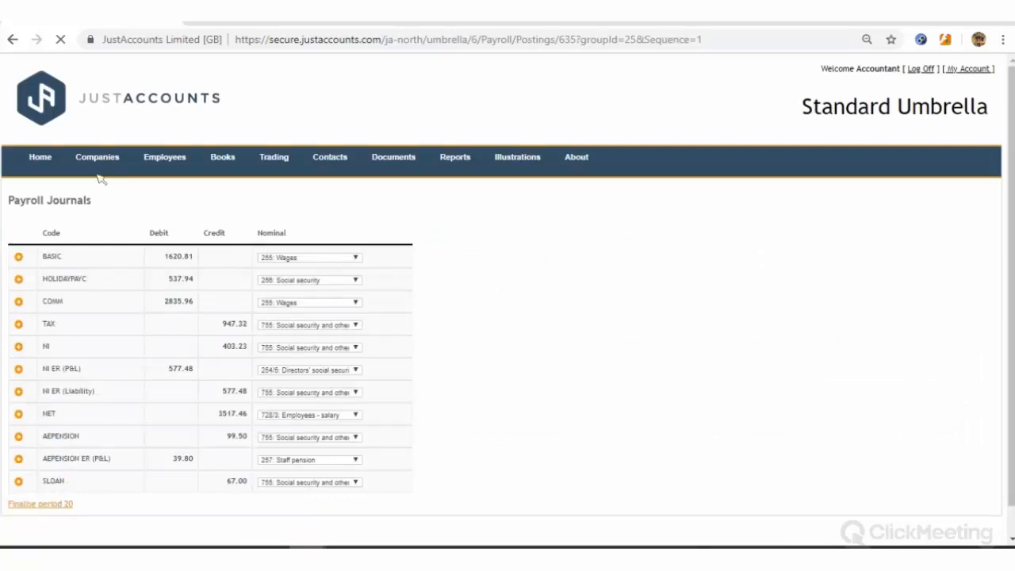
{"action": "scroll", "coordinate": [71, 444], "scroll_direction": "down", "scroll_amount": 2}
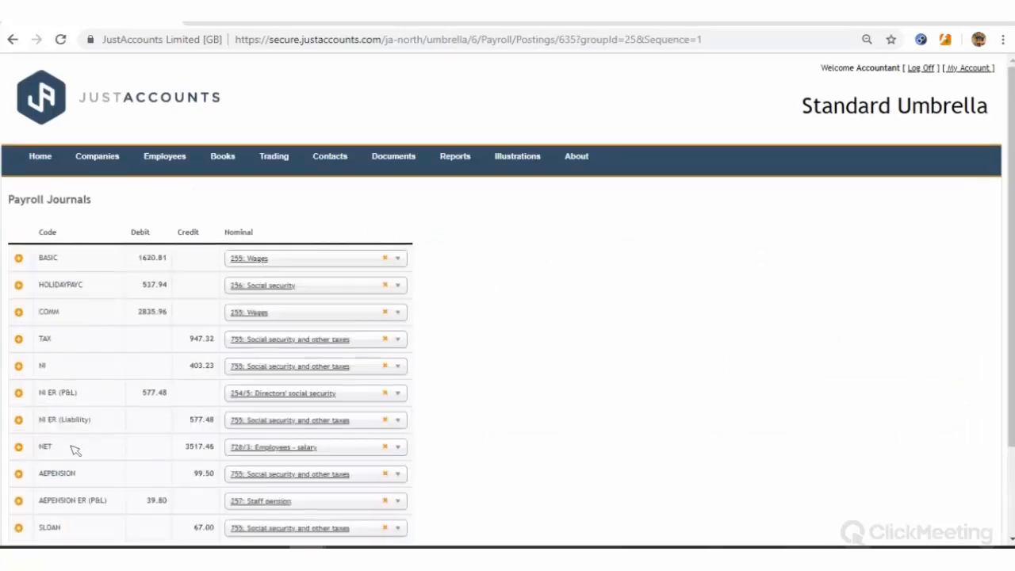
{"action": "left_click", "coordinate": [55, 442]}
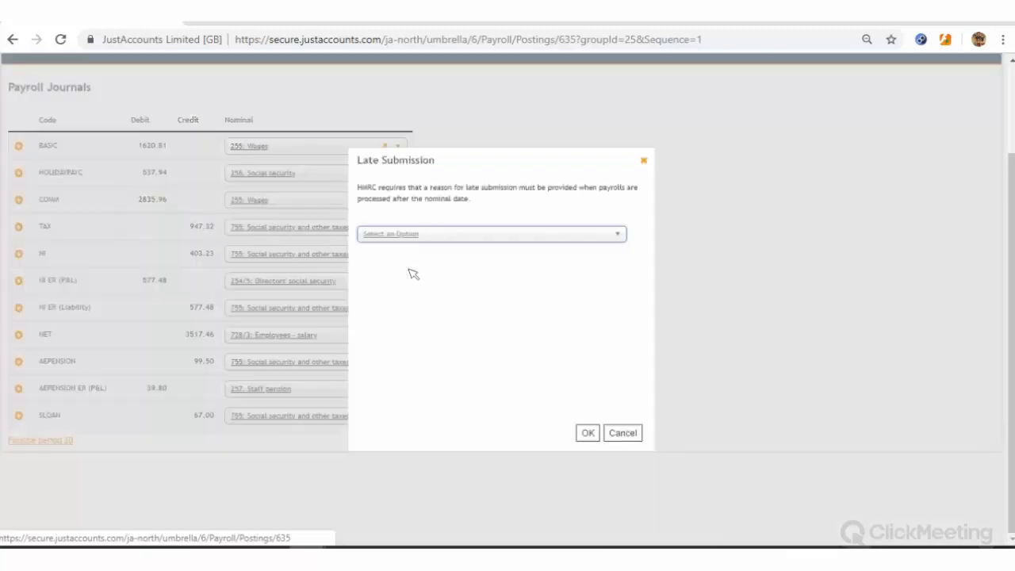
{"action": "left_click", "coordinate": [442, 233]}
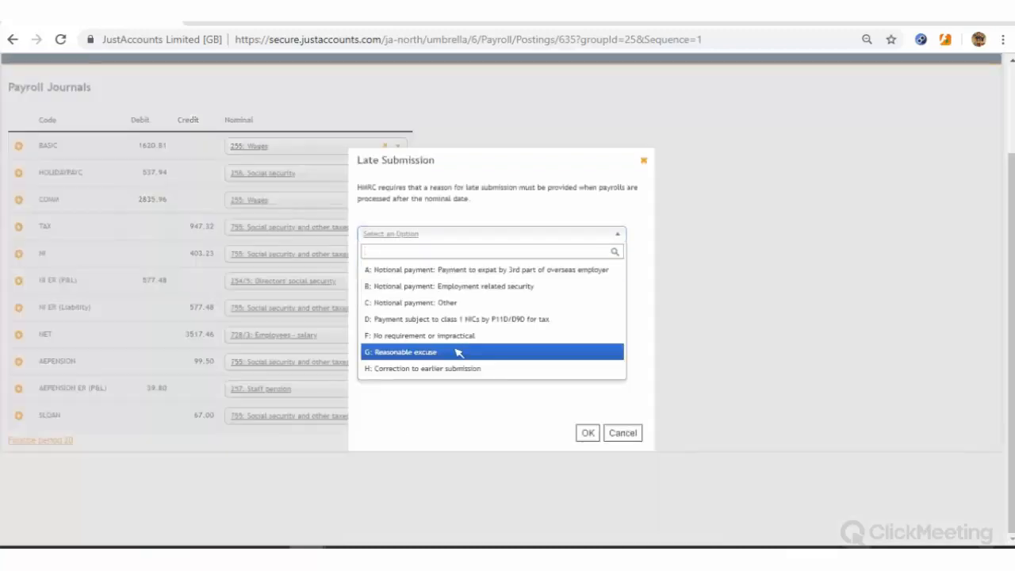
{"action": "left_click", "coordinate": [589, 433]}
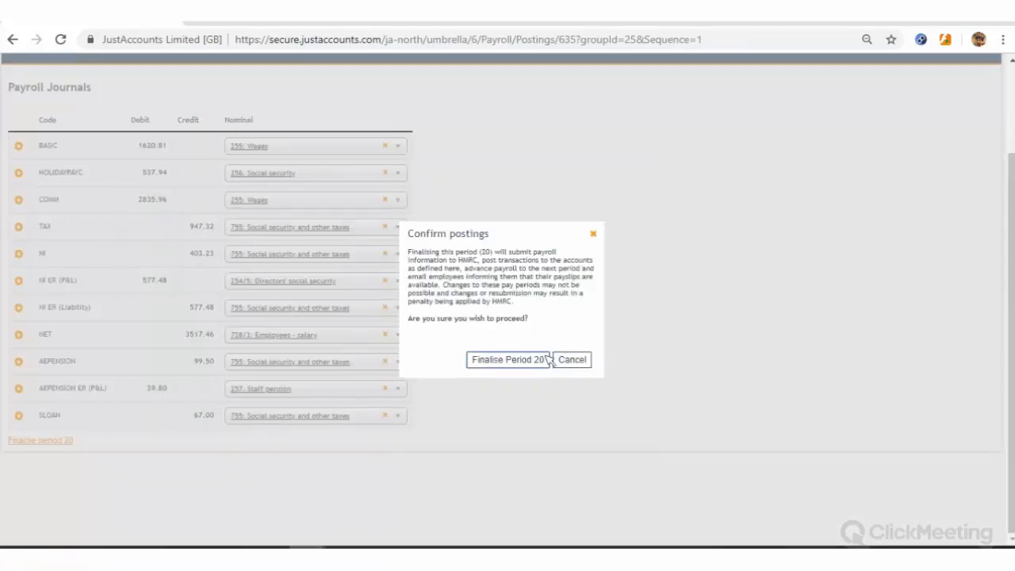
{"action": "left_click", "coordinate": [548, 359]}
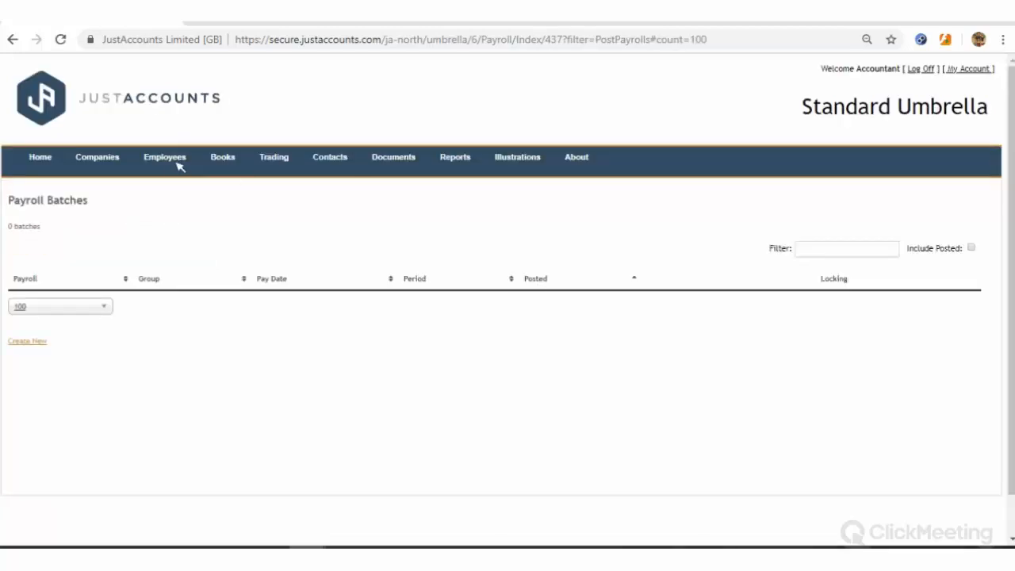
Go to the Timesheets list and start a new timesheet to see available contracts
{"action": "mouse_move", "coordinate": [169, 162]}
{"action": "left_click", "coordinate": [149, 203]}
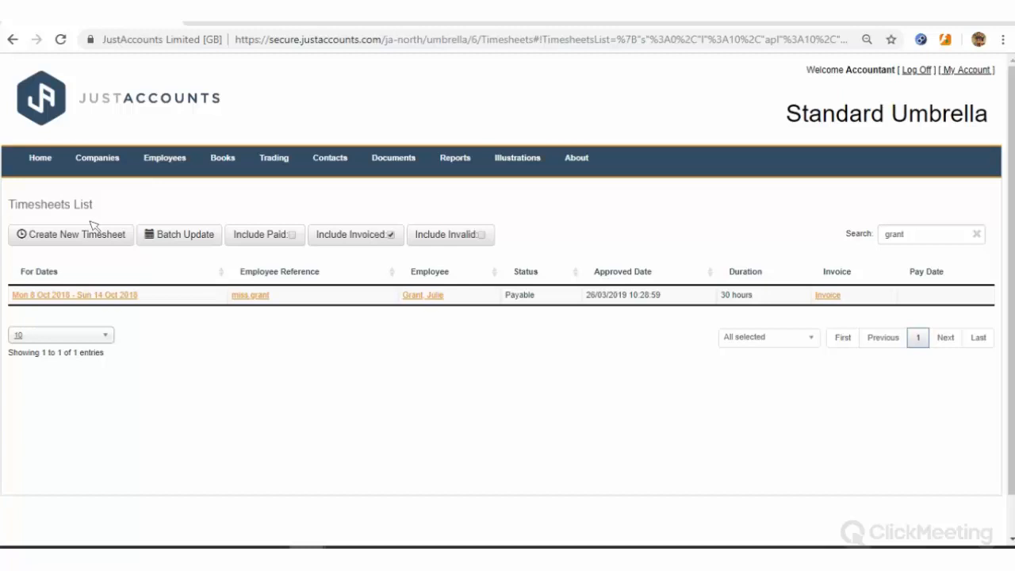
{"action": "left_click", "coordinate": [34, 236]}
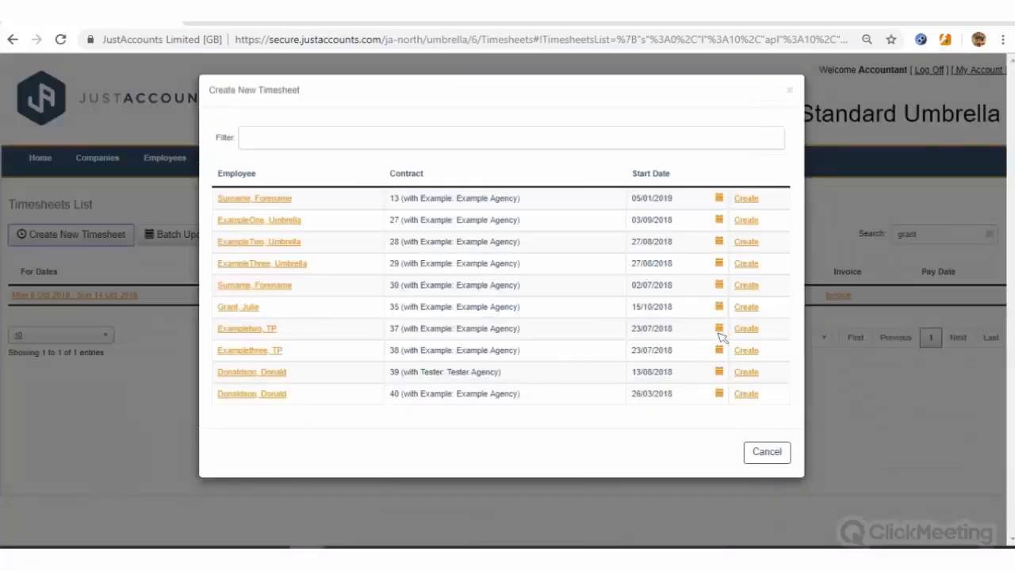
Create a timesheet on the contract starting 15/10/2018 and open its Rates for editing
{"action": "left_click", "coordinate": [751, 309]}
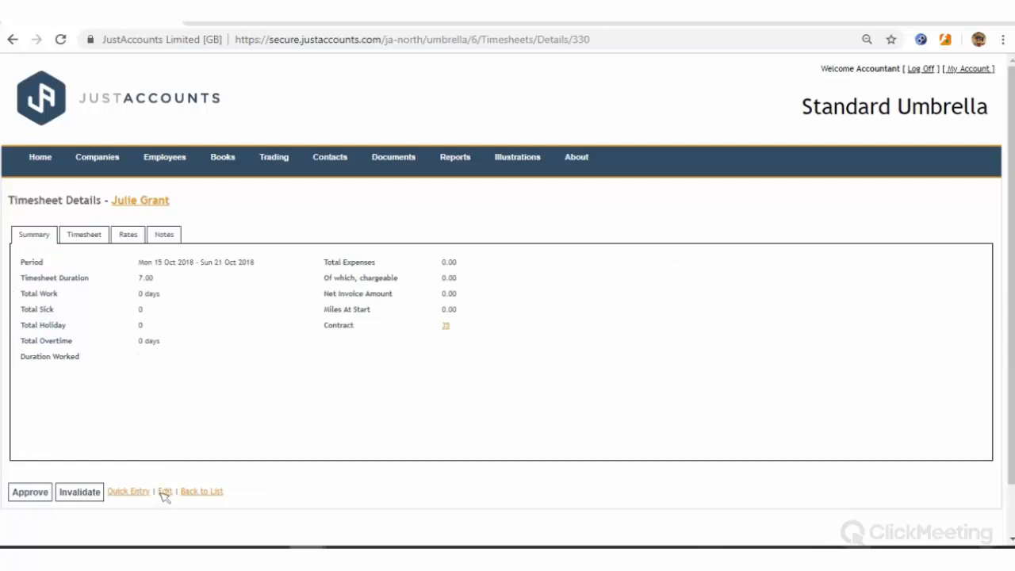
{"action": "left_click", "coordinate": [169, 491]}
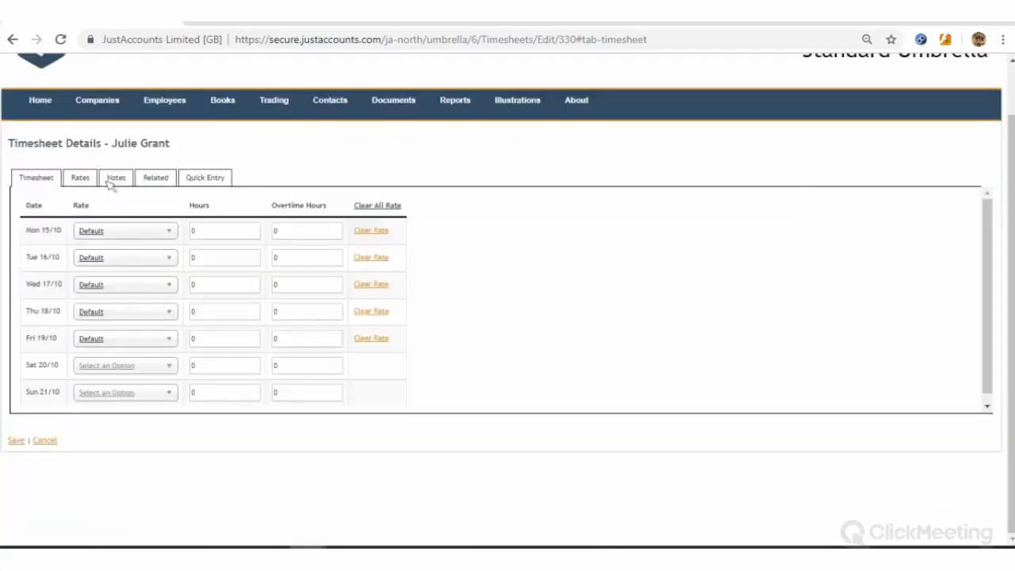
{"action": "left_click", "coordinate": [83, 178]}
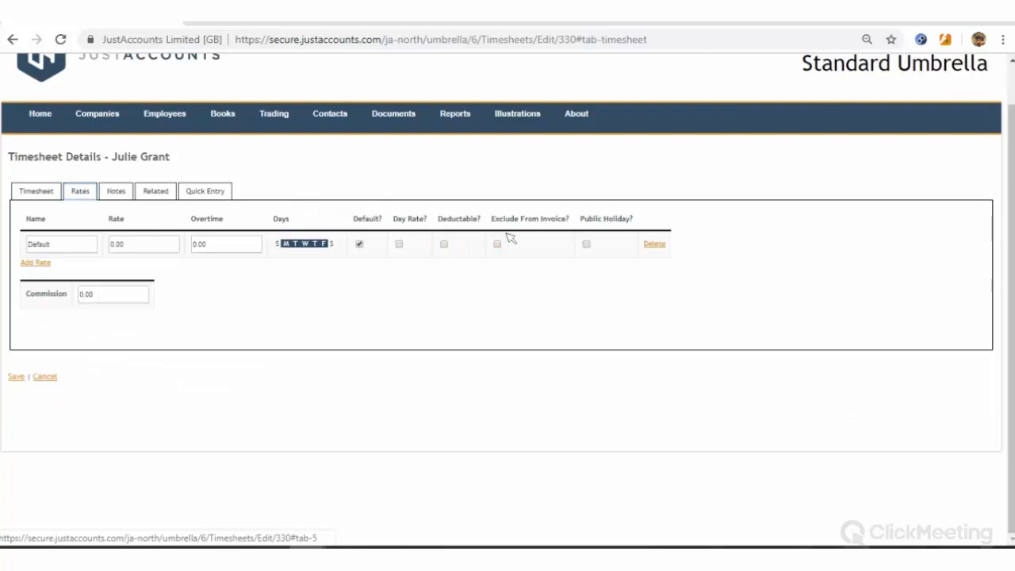
Set the default rate to 35 and add a deductible 'Deductions from invoice' rate of 100
{"action": "left_click", "coordinate": [134, 249]}
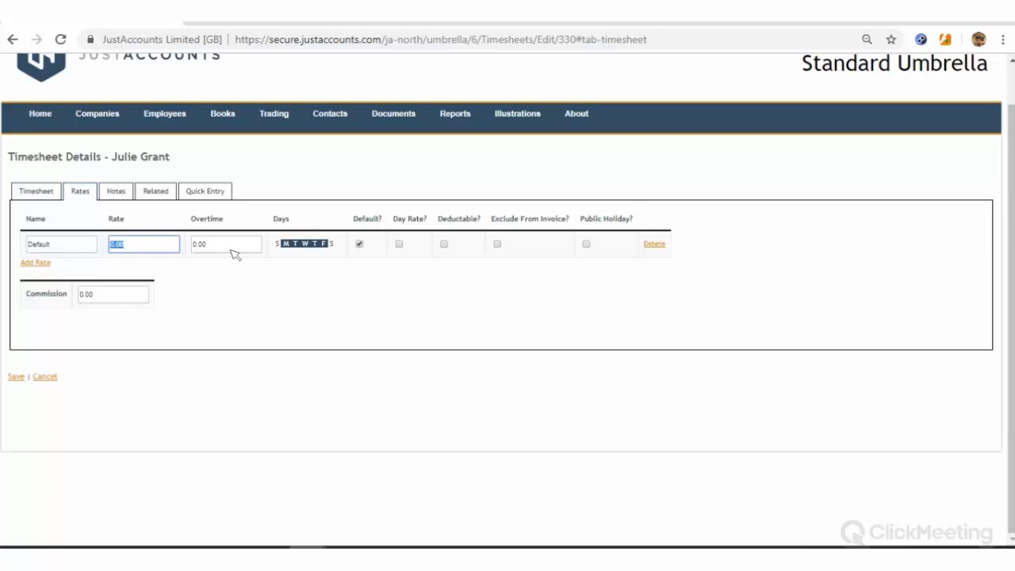
{"action": "type", "text": "35"}
{"action": "left_click", "coordinate": [54, 271]}
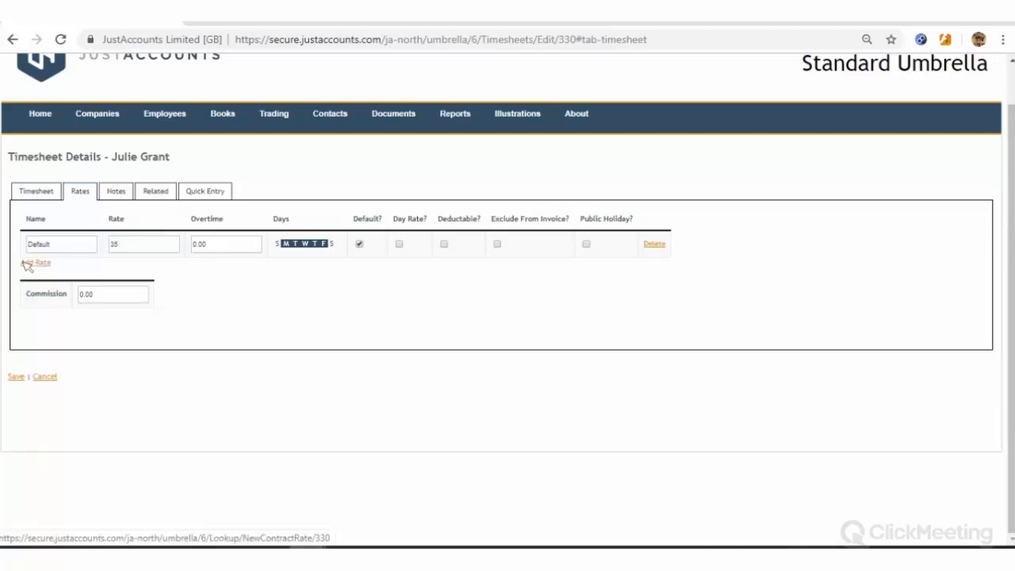
{"action": "left_click", "coordinate": [29, 263]}
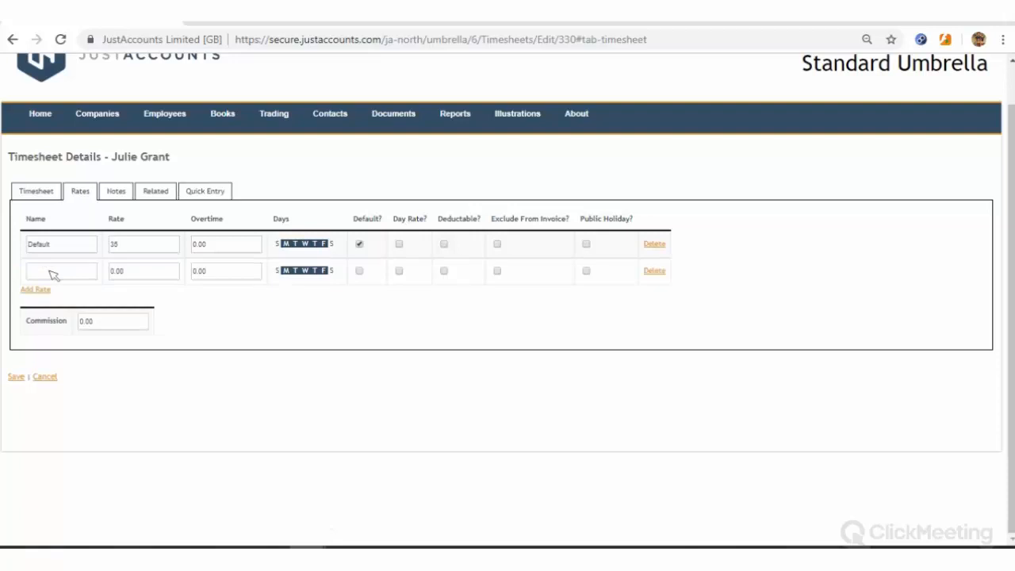
{"action": "left_click", "coordinate": [52, 274]}
{"action": "type", "text": "Deductions from invoice"}
{"action": "left_click", "coordinate": [230, 307]}
{"action": "left_click_drag", "start_coordinate": [126, 275], "coordinate": [94, 278]}
{"action": "type", "text": "100"}
{"action": "left_click", "coordinate": [374, 278]}
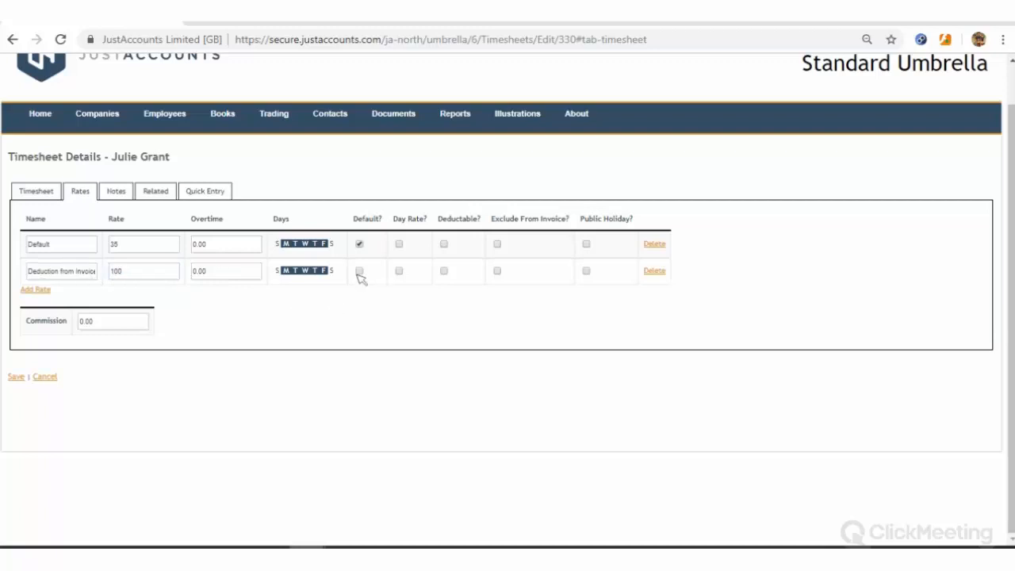
{"action": "left_click", "coordinate": [443, 271]}
Add a deductible 'Deduction for UMB' rate of 100, excluded from the invoice
{"action": "left_click", "coordinate": [48, 291]}
{"action": "left_click", "coordinate": [46, 301]}
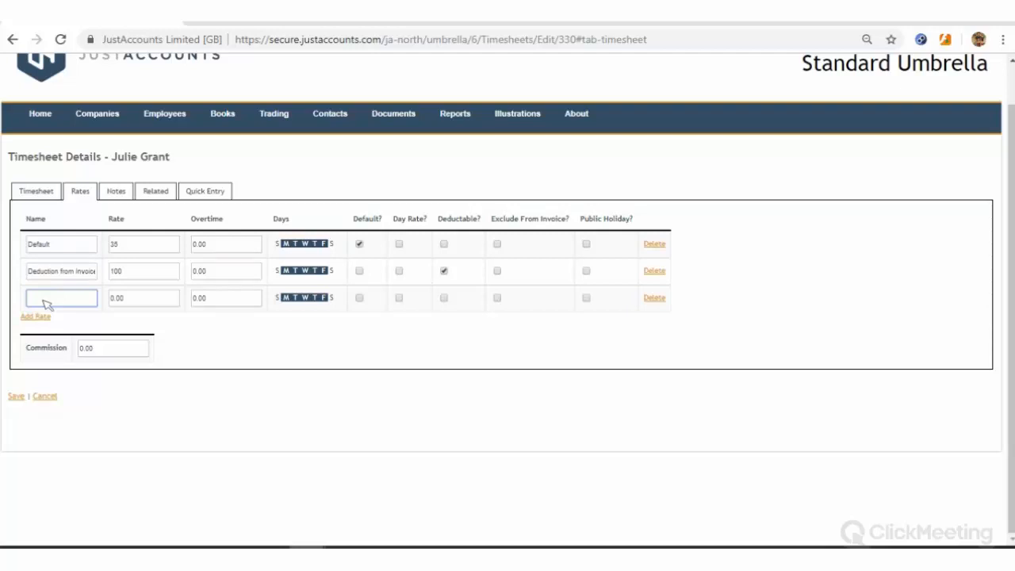
{"action": "type", "text": "Deduction for UMB"}
{"action": "key", "text": "Tab"}
{"action": "type", "text": "1"}
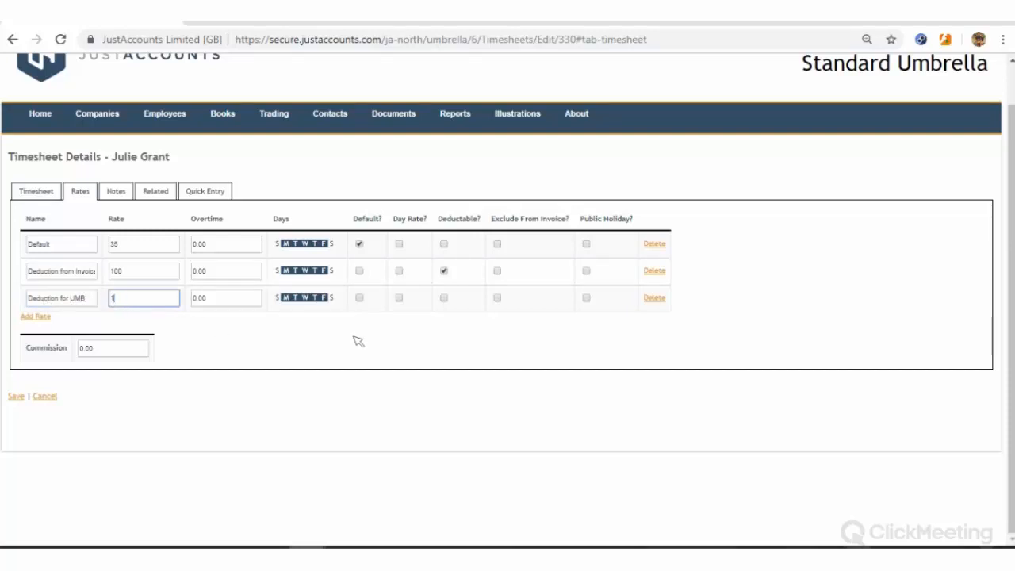
{"action": "type", "text": "00"}
{"action": "left_click", "coordinate": [444, 298]}
{"action": "left_click", "coordinate": [497, 298]}
Enter 10 default-rate hours each on Monday and Tuesday
{"action": "left_click", "coordinate": [49, 194]}
{"action": "left_click", "coordinate": [193, 245]}
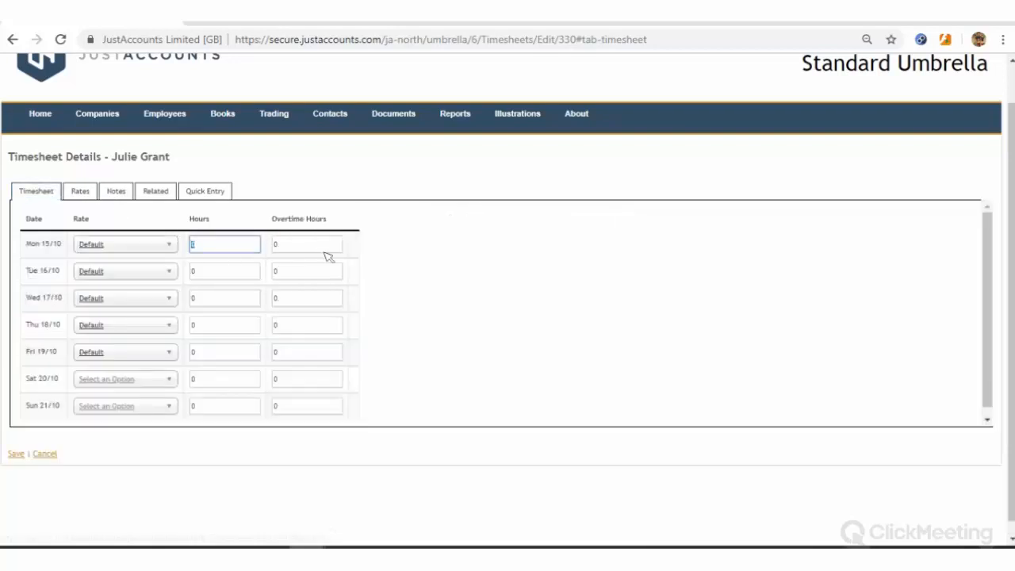
{"action": "type", "text": "10"}
{"action": "left_click", "coordinate": [236, 267]}
{"action": "type", "text": "10"}
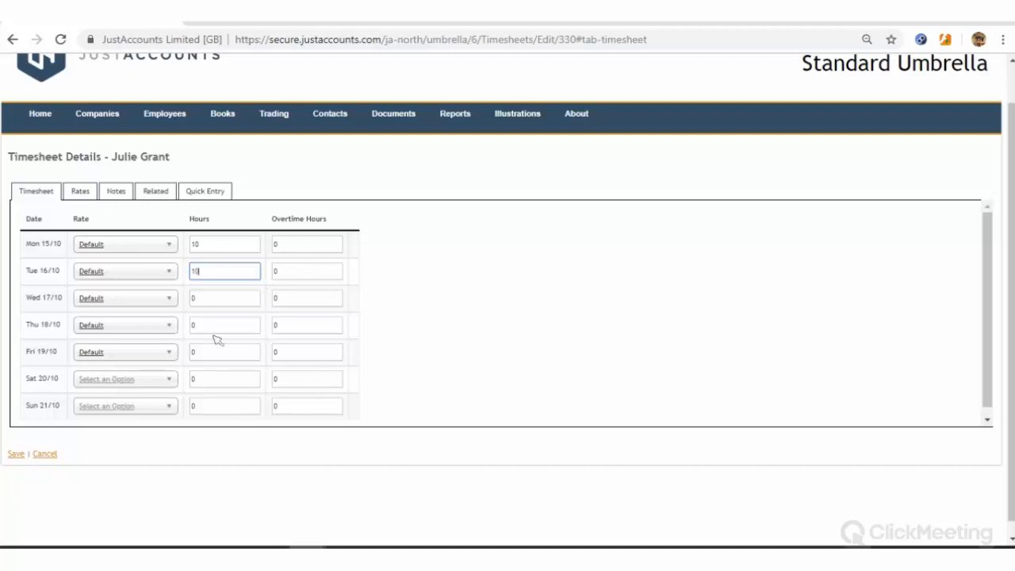
Log 1 Deduction from Invoice Thursday, 1 Deduction for UMB Friday, and 20 hours Wednesday
{"action": "left_click", "coordinate": [147, 328]}
{"action": "left_click", "coordinate": [147, 358]}
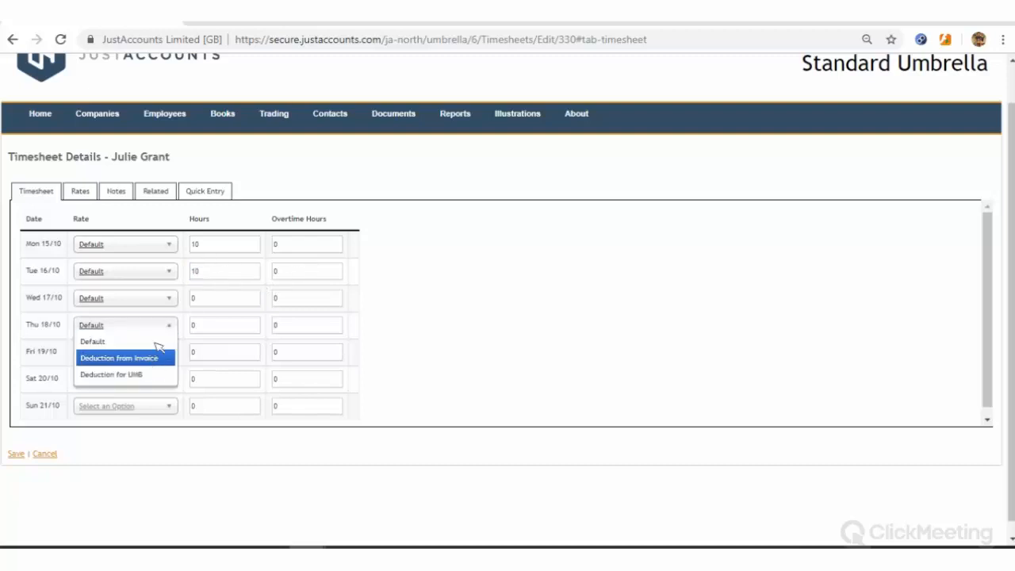
{"action": "left_click", "coordinate": [227, 329]}
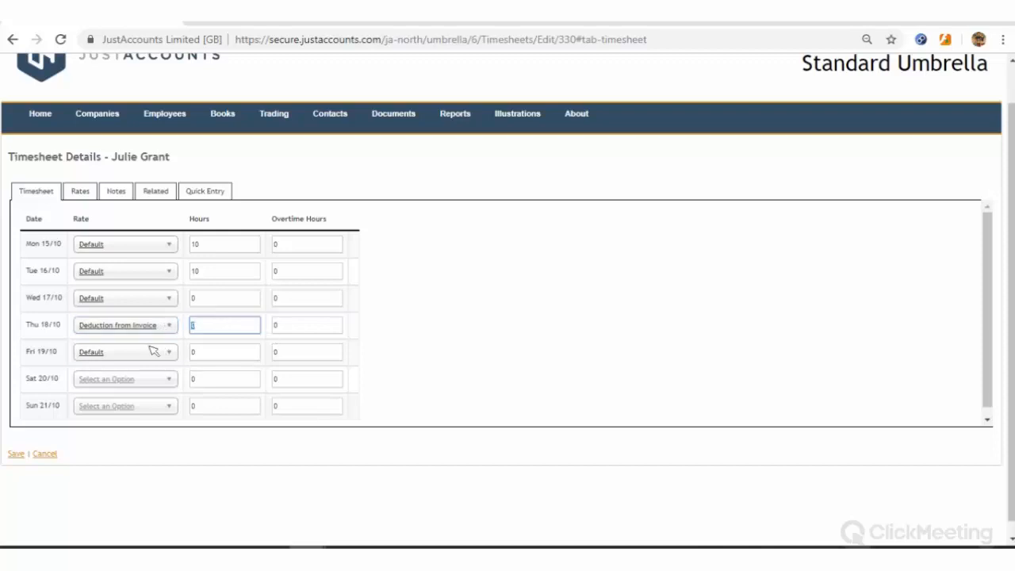
{"action": "type", "text": "1"}
{"action": "key", "text": "Tab"}
{"action": "key", "text": "Tab"}
{"action": "key", "text": "alt+Down"}
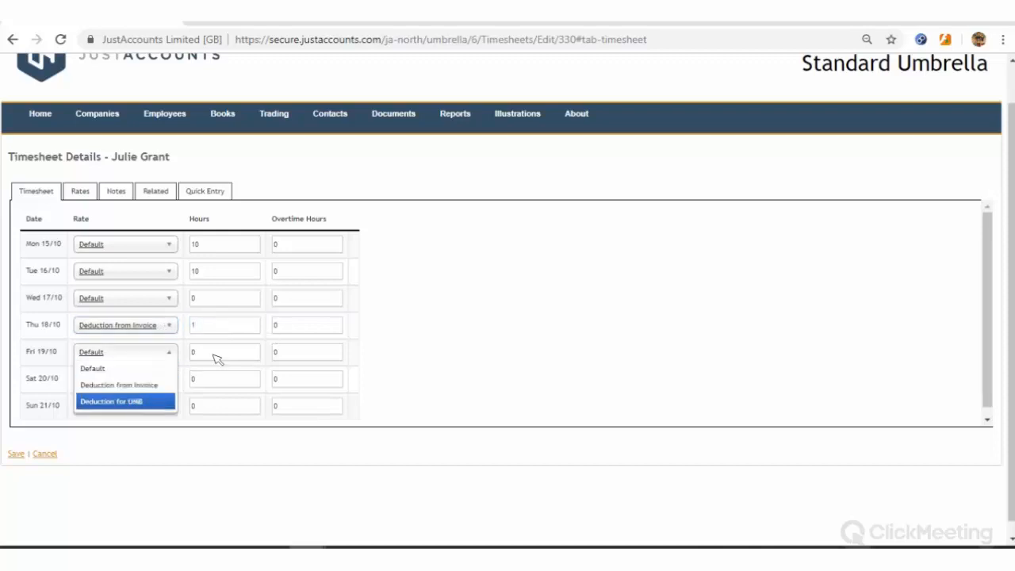
{"action": "key", "text": "Return"}
{"action": "key", "text": "Tab"}
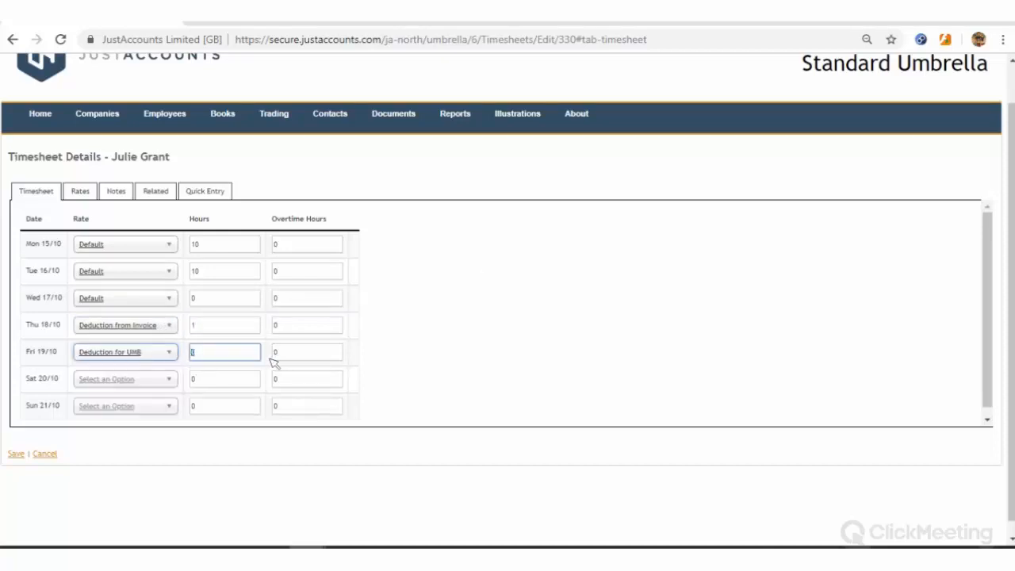
{"action": "type", "text": "1"}
{"action": "left_click", "coordinate": [77, 420]}
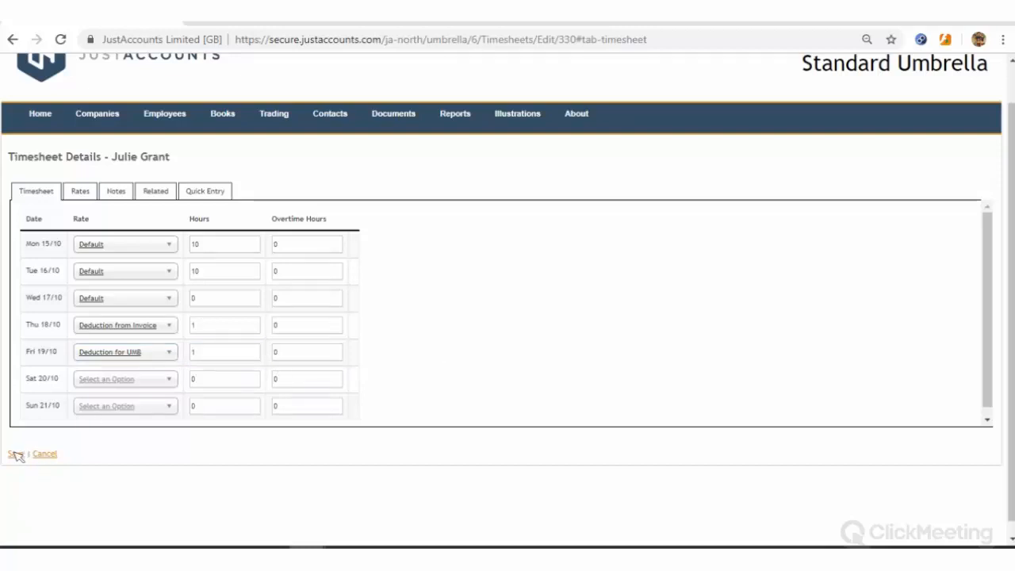
{"action": "left_click_drag", "start_coordinate": [218, 296], "coordinate": [163, 302]}
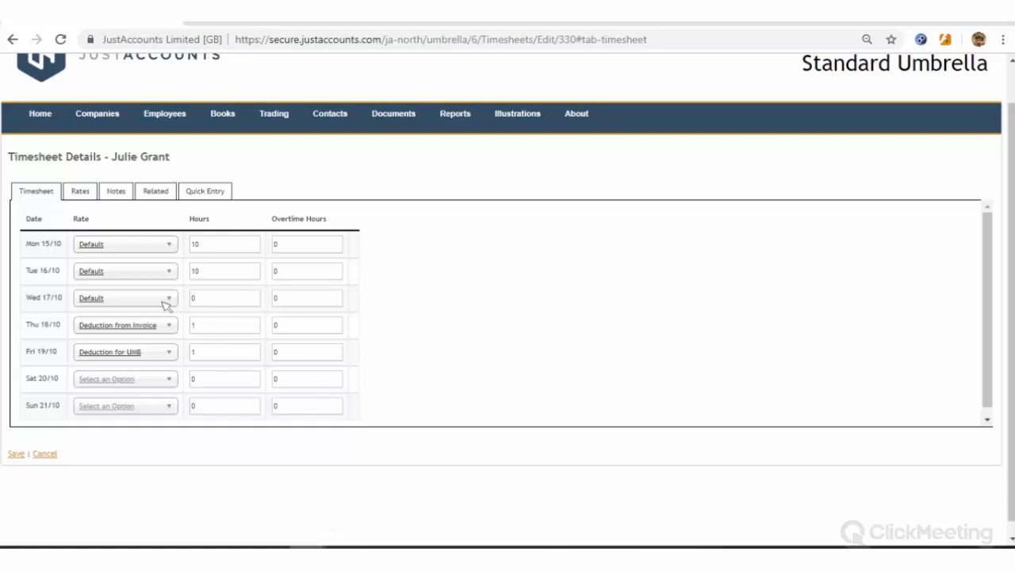
{"action": "type", "text": "2"}
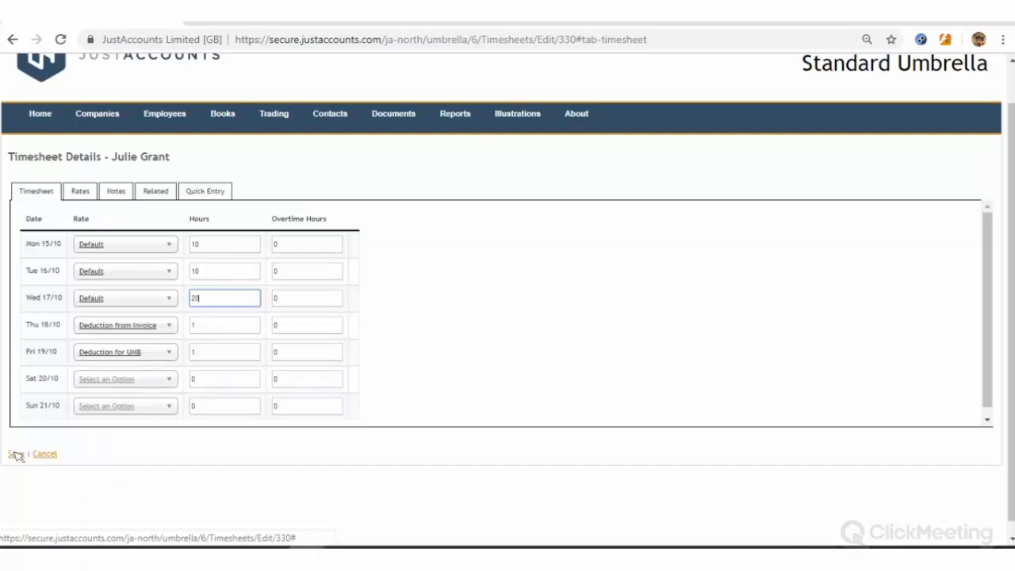
Save and approve the 15–21 Oct 2018 timesheet, then raise its invoice
{"action": "left_click", "coordinate": [15, 454]}
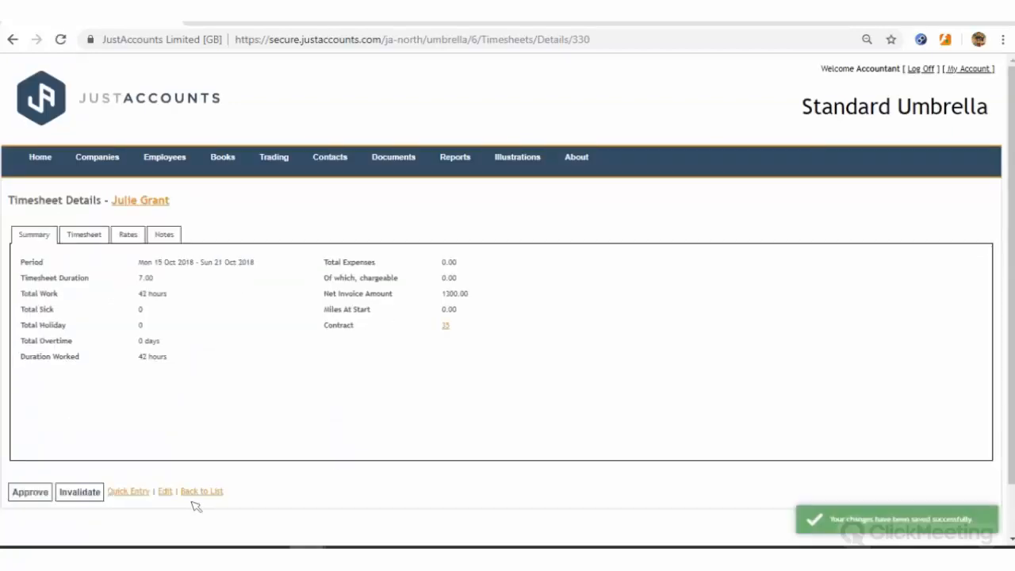
{"action": "left_click", "coordinate": [28, 492]}
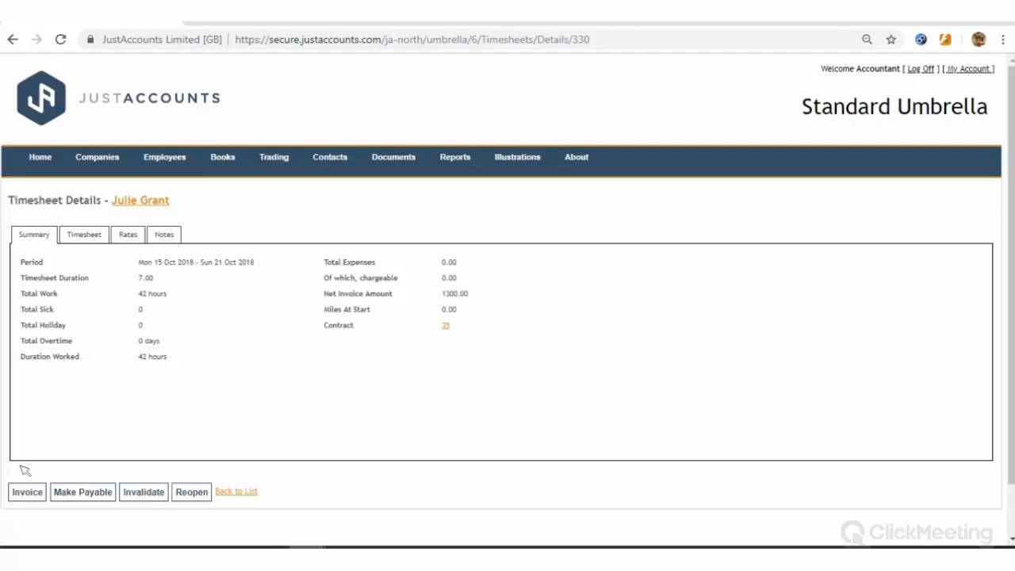
{"action": "left_click", "coordinate": [27, 491]}
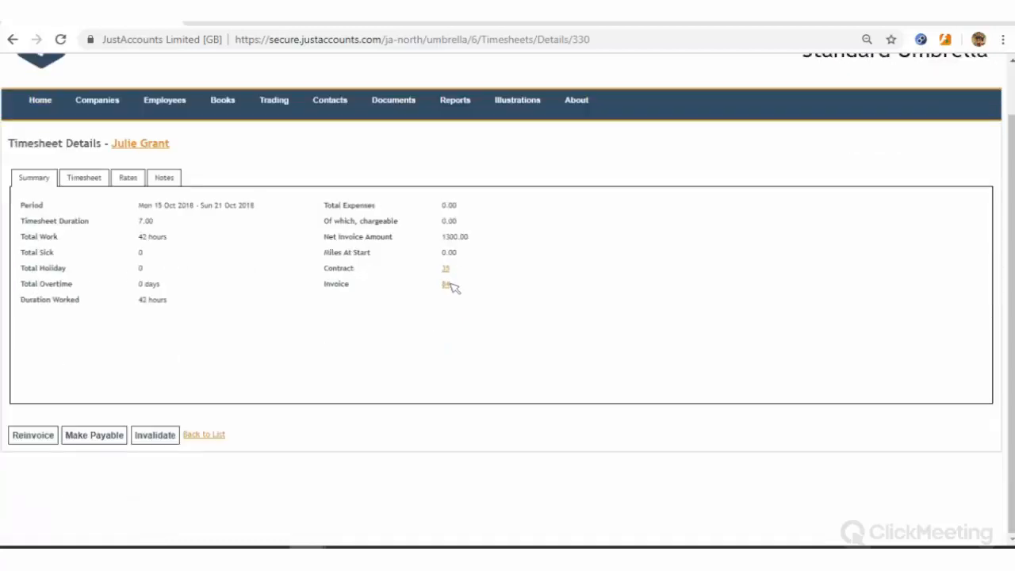
Open invoice 84's items and select the -100.00 Deduction from Invoice amount
{"action": "left_click", "coordinate": [448, 284]}
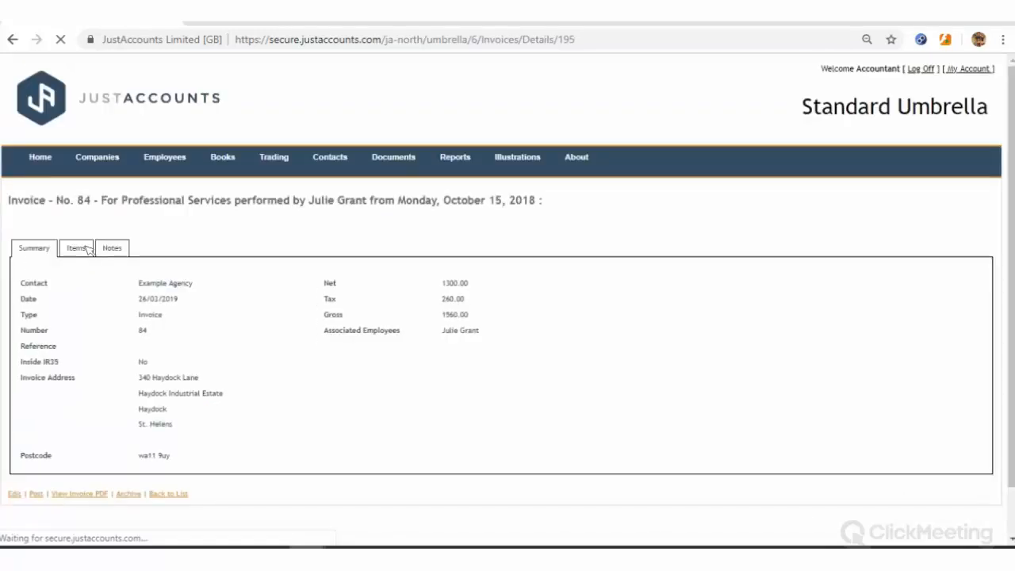
{"action": "left_click", "coordinate": [76, 248]}
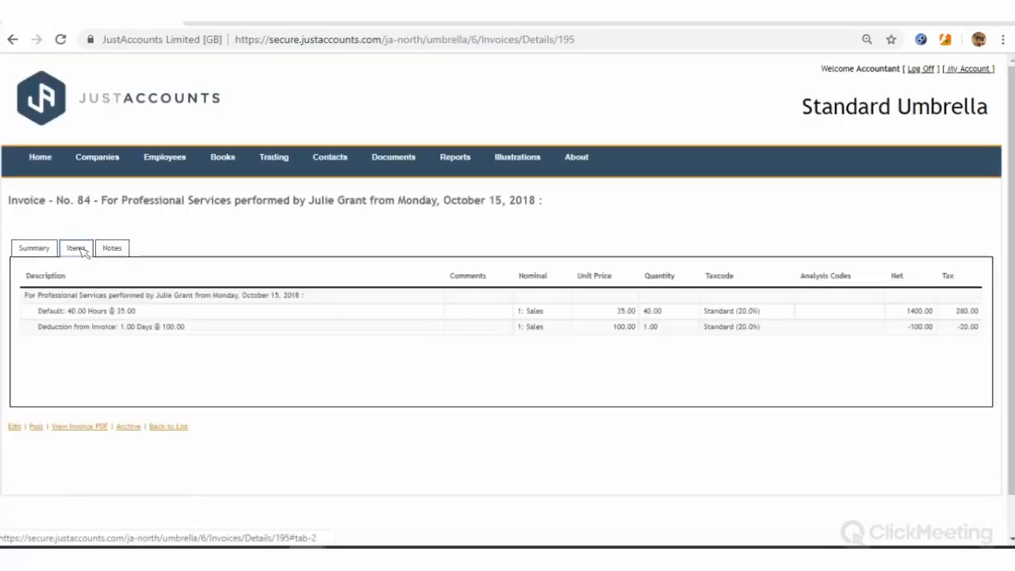
{"action": "double_click", "coordinate": [942, 338]}
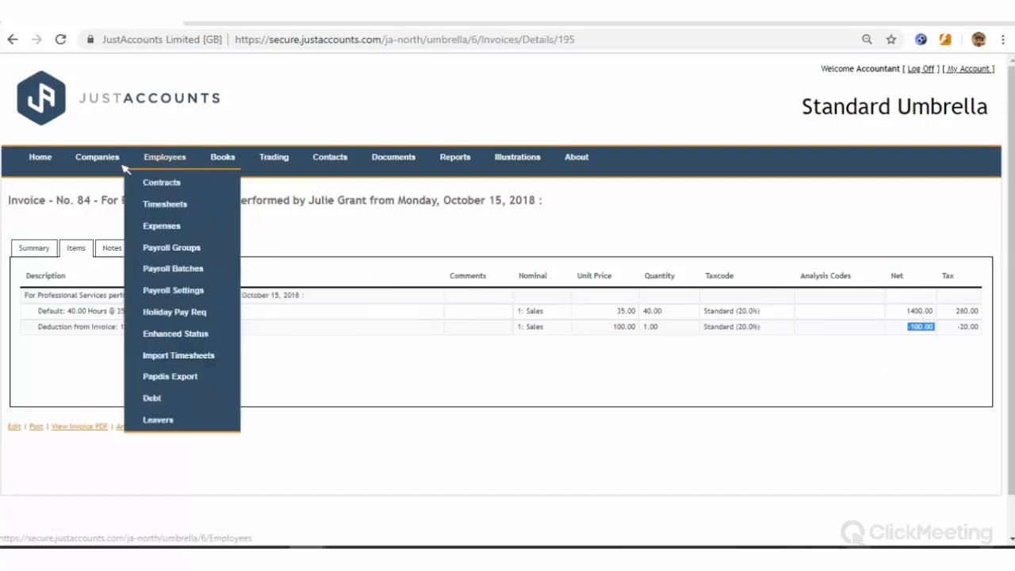
Open contract 39 (Tester Agency) from the Employees contracts list and switch it to edit mode
{"action": "mouse_move", "coordinate": [114, 162]}
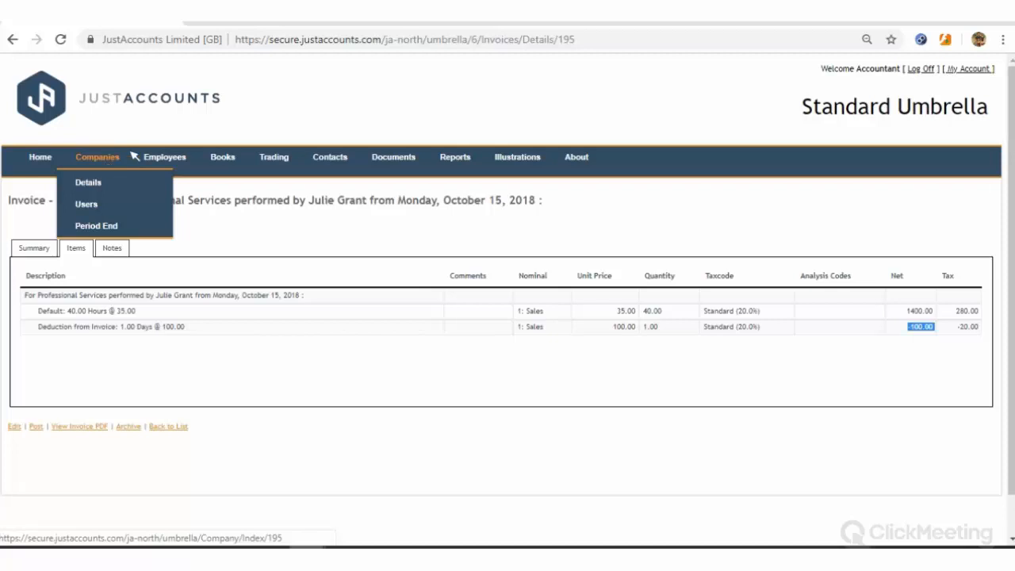
{"action": "mouse_move", "coordinate": [154, 159]}
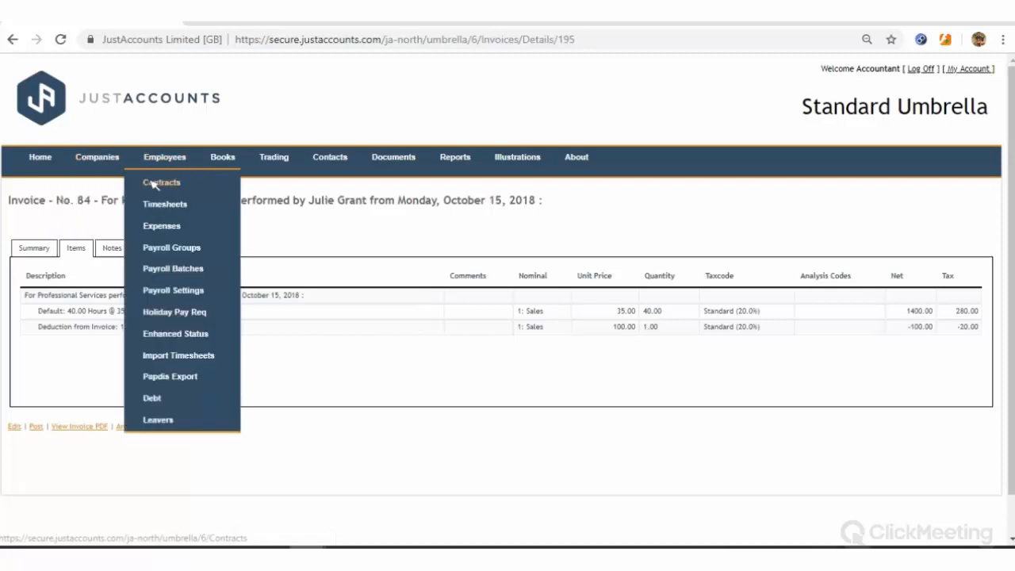
{"action": "left_click", "coordinate": [153, 183]}
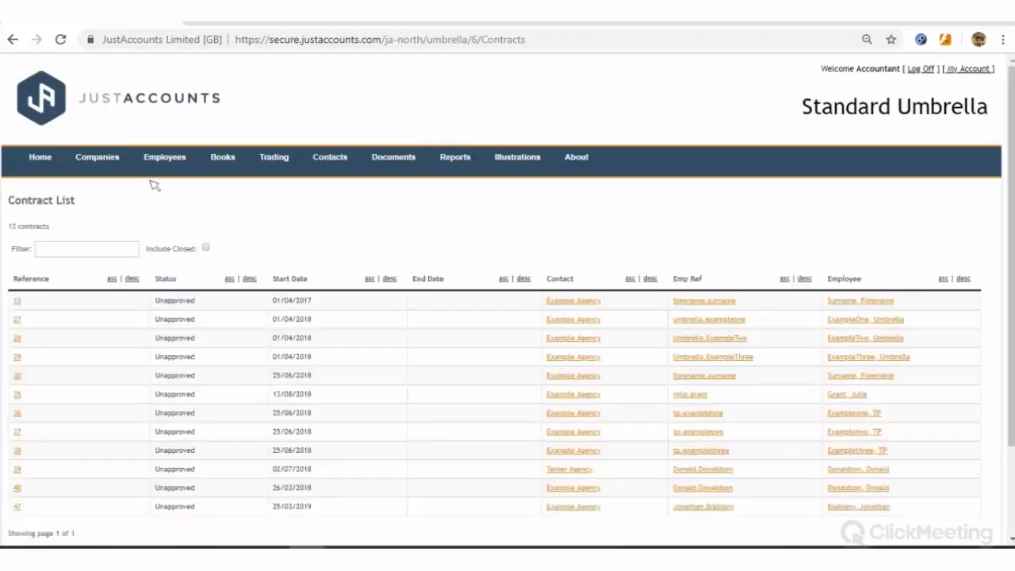
{"action": "left_click", "coordinate": [18, 471]}
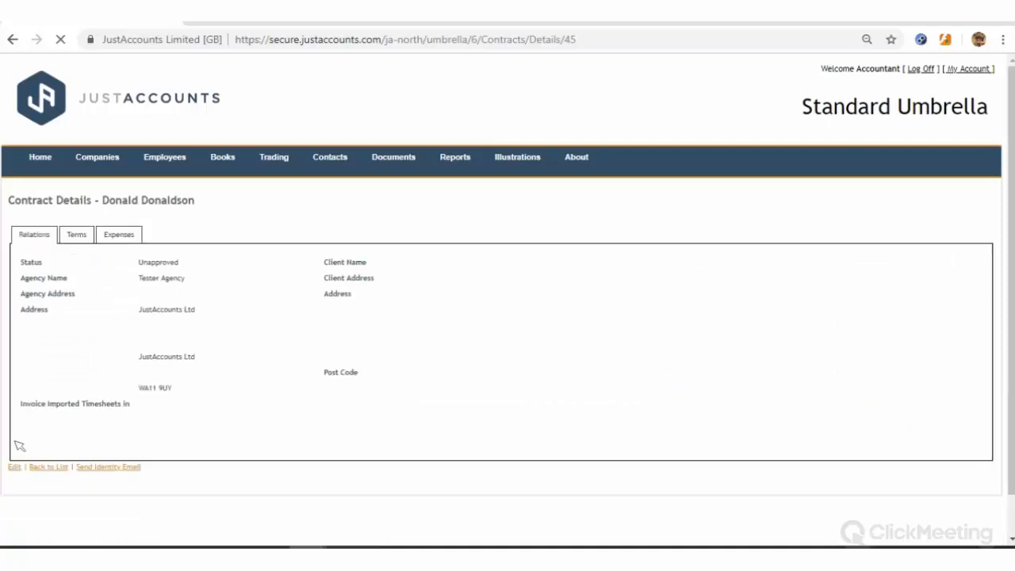
{"action": "scroll", "coordinate": [19, 426], "scroll_direction": "down", "scroll_amount": 1}
{"action": "left_click", "coordinate": [15, 425]}
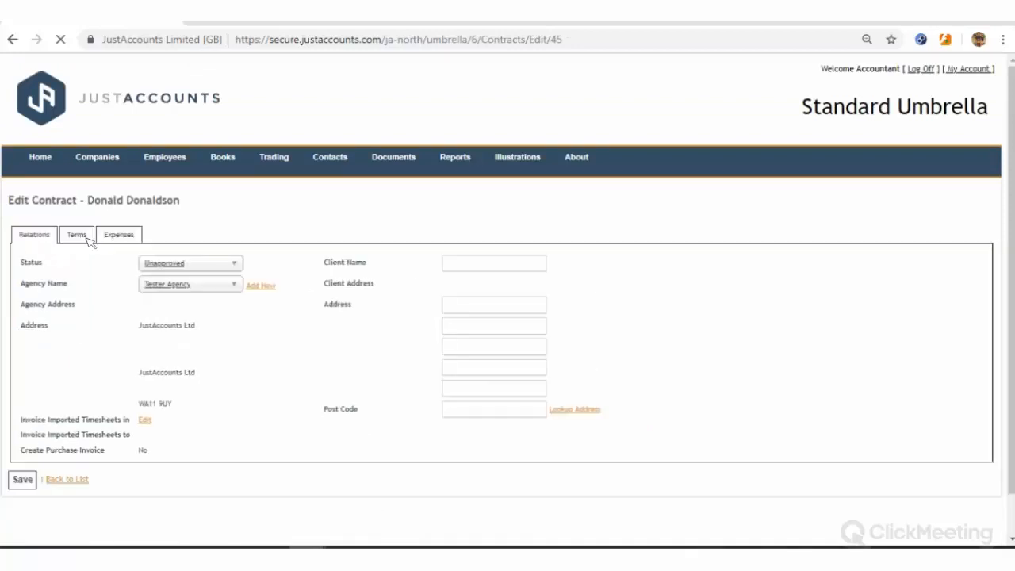
On the contract terms, set the Default rate to 25 and add a deductible Deduction Invoice rate of 100
{"action": "left_click", "coordinate": [76, 234]}
{"action": "scroll", "coordinate": [206, 333], "scroll_direction": "down", "scroll_amount": 2}
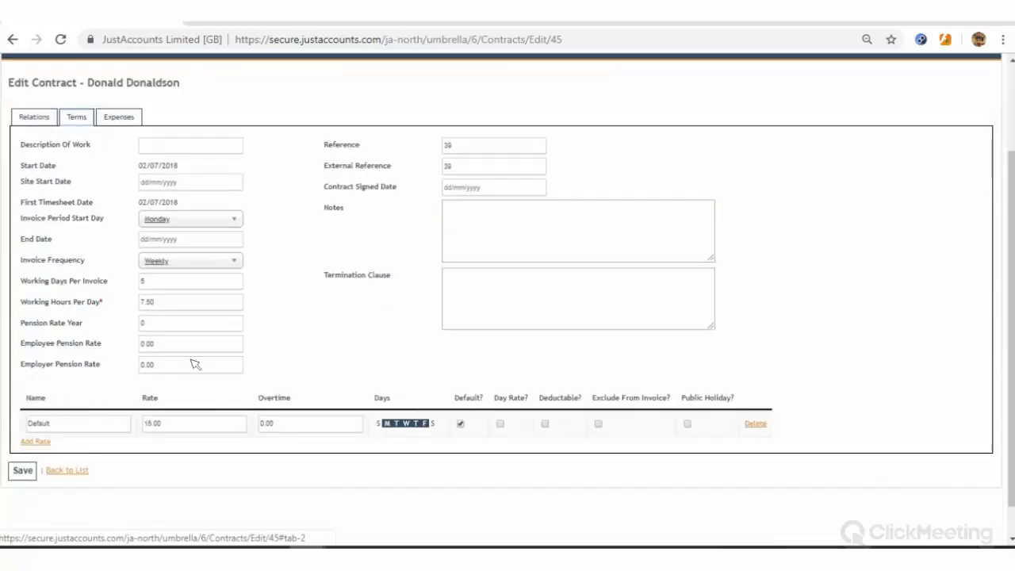
{"action": "left_click", "coordinate": [36, 407]}
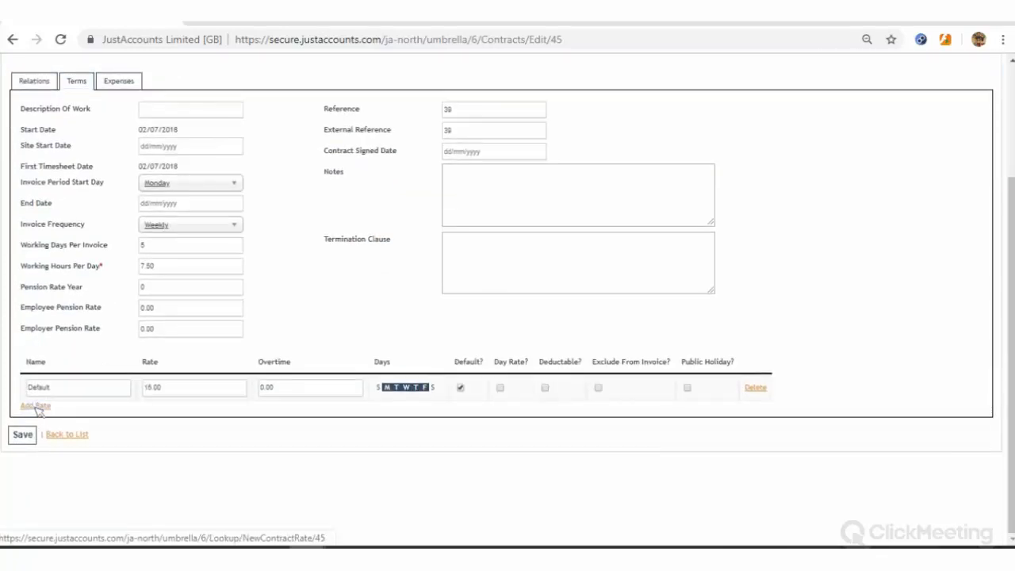
{"action": "key", "text": "Tab"}
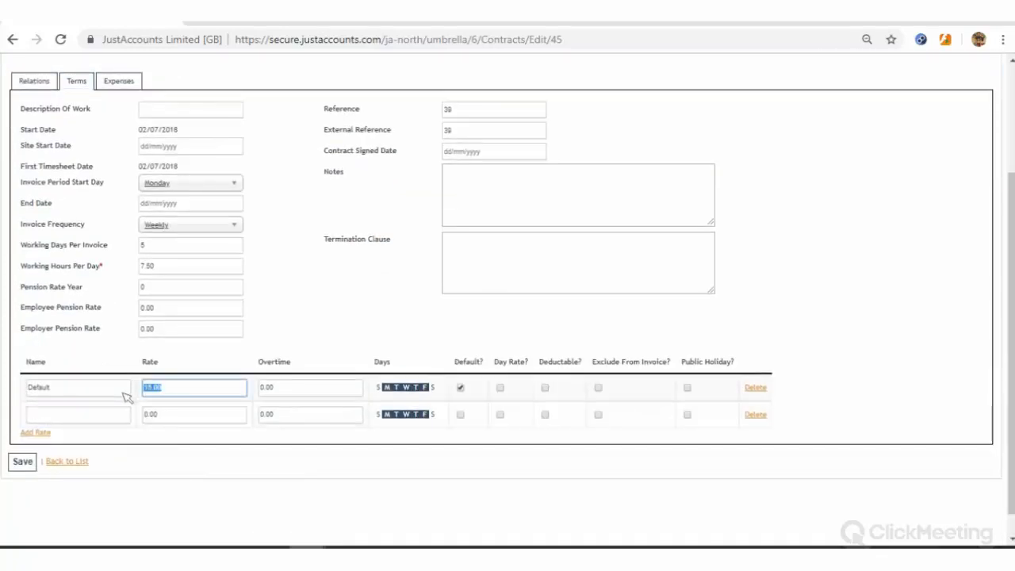
{"action": "type", "text": "25"}
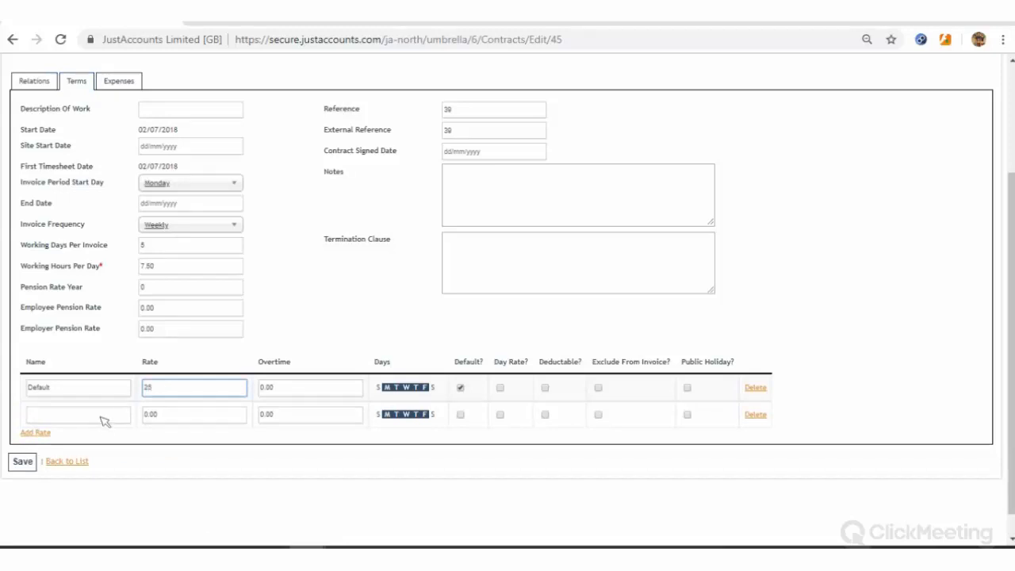
{"action": "left_click", "coordinate": [102, 415]}
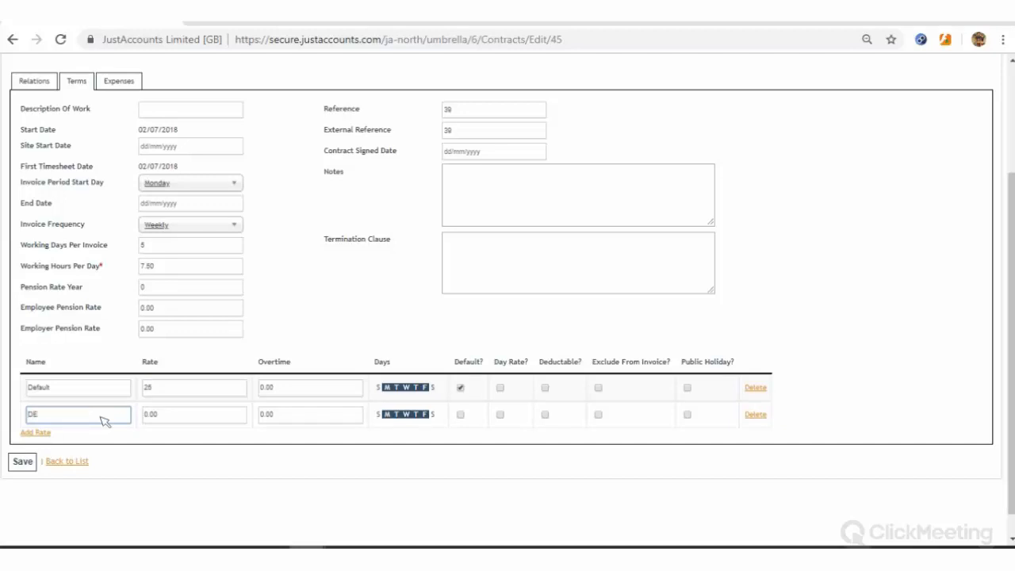
{"action": "type", "text": "Deductio n Invoice"}
{"action": "key", "text": "Tab"}
{"action": "type", "text": "100"}
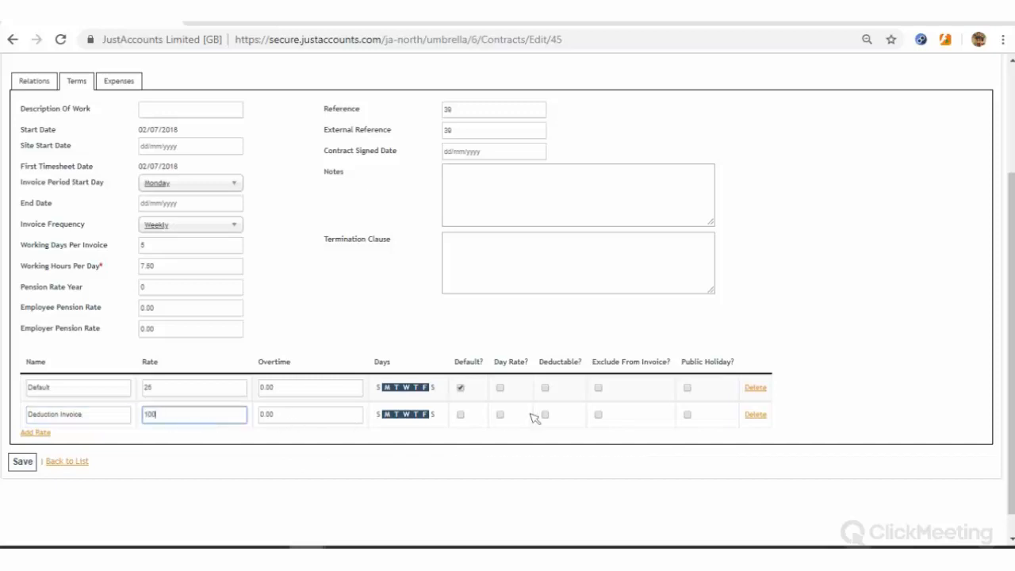
{"action": "left_click", "coordinate": [545, 415]}
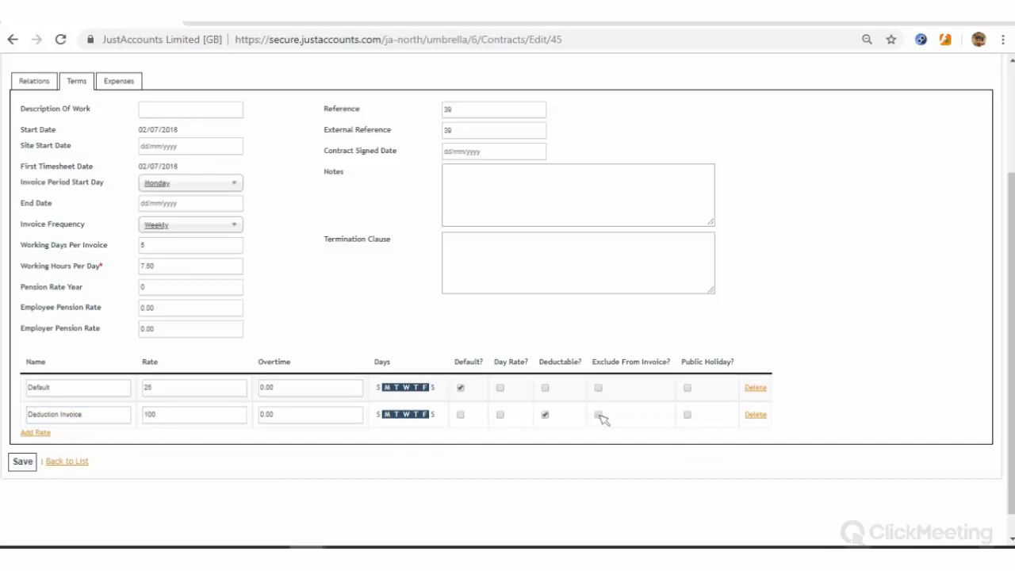
Add a Deduction Timesheet rate of 200, deductible and excluded from invoice, and save the contract
{"action": "left_click", "coordinate": [40, 432]}
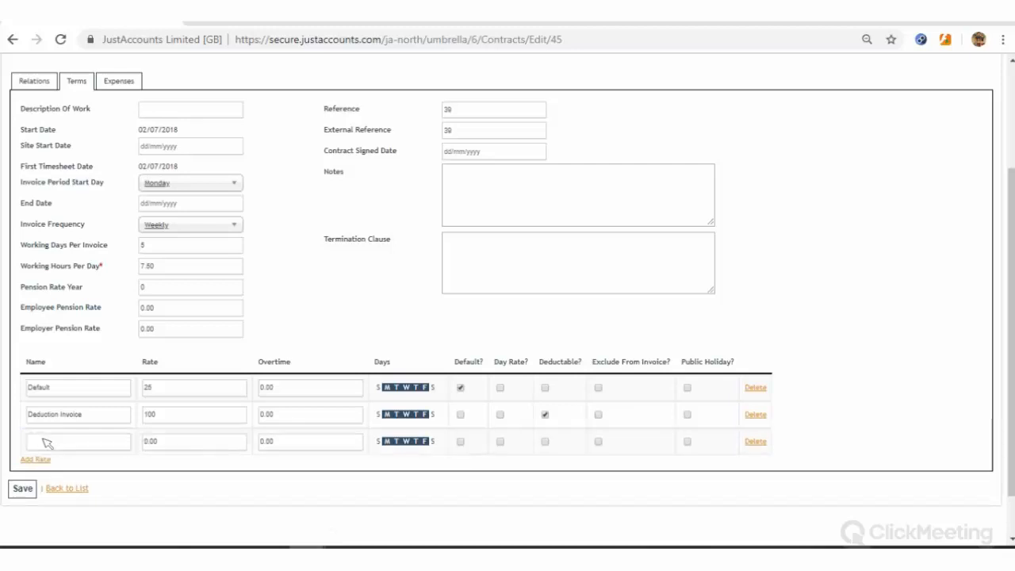
{"action": "left_click", "coordinate": [46, 443]}
{"action": "type", "text": "De"}
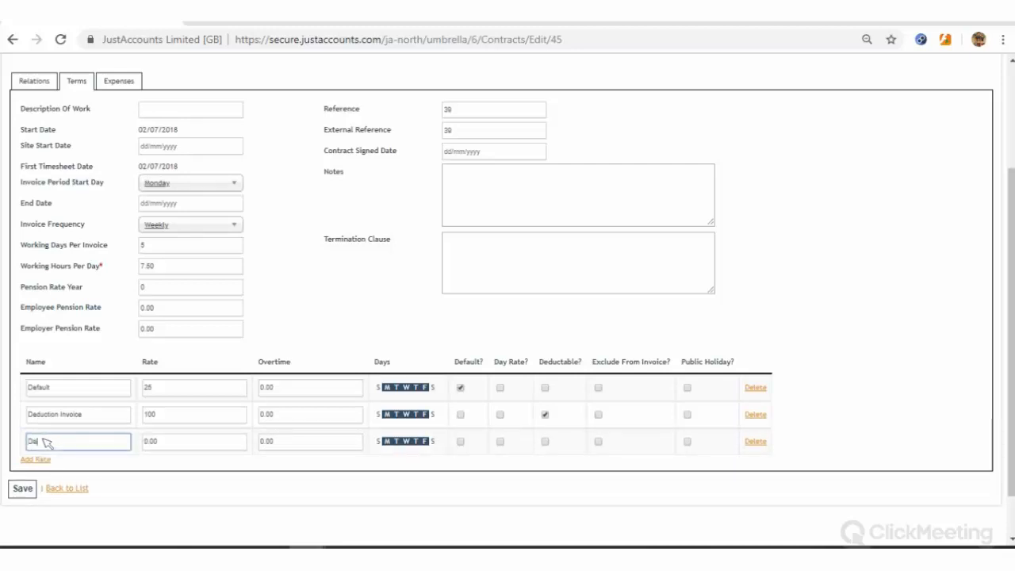
{"action": "type", "text": "duction Payroll"}
{"action": "left_click_drag", "start_coordinate": [83, 442], "coordinate": [64, 443]}
{"action": "type", "text": "Timesheet"}
{"action": "left_click", "coordinate": [191, 439]}
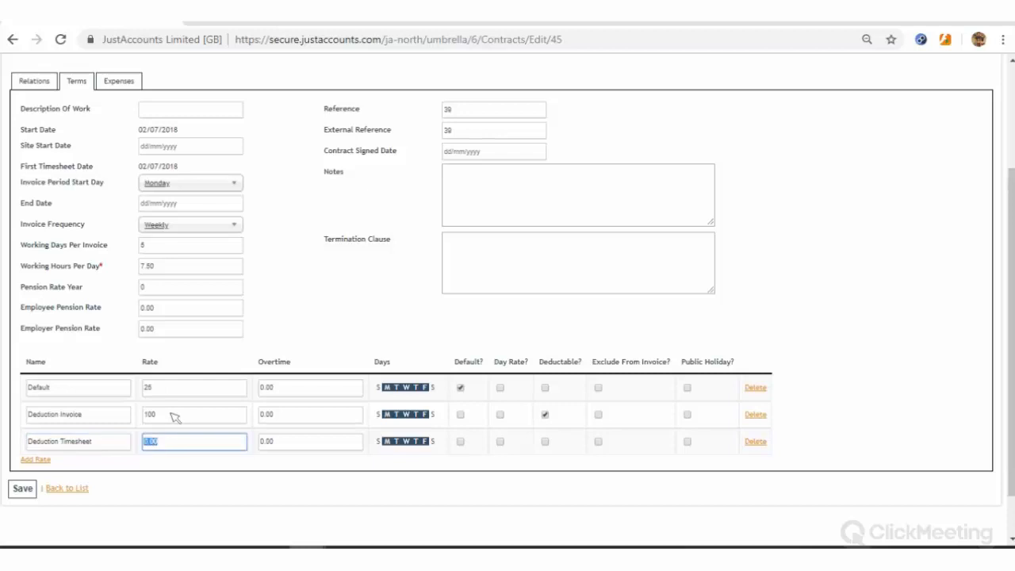
{"action": "type", "text": "200"}
{"action": "left_click", "coordinate": [544, 442]}
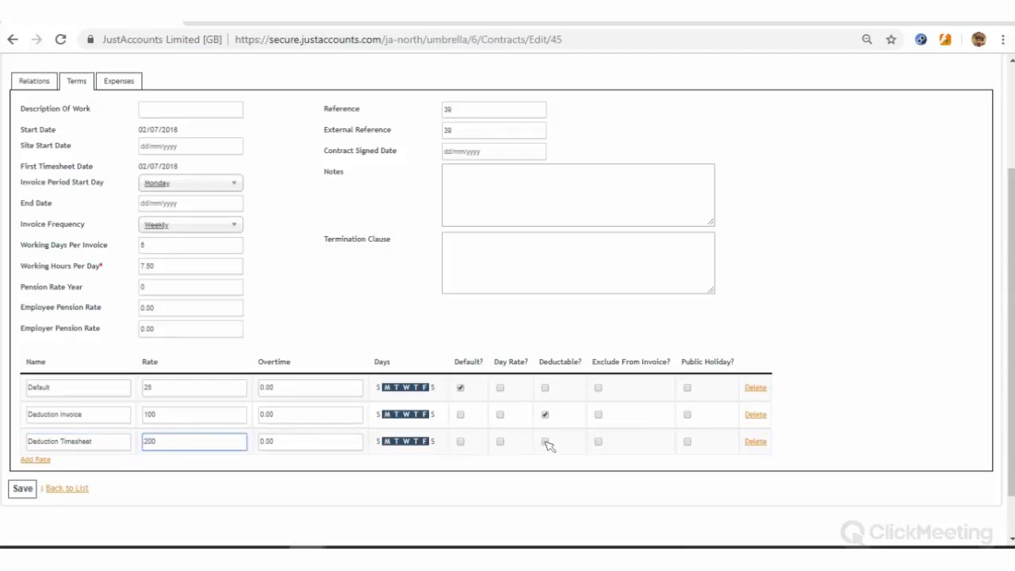
{"action": "left_click", "coordinate": [598, 442]}
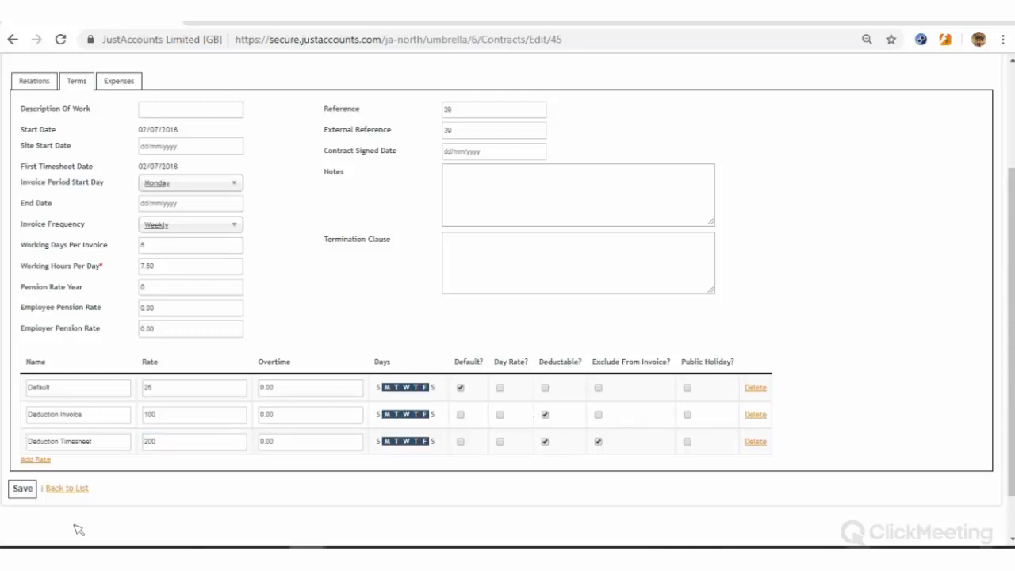
{"action": "left_click", "coordinate": [24, 488]}
{"action": "left_click", "coordinate": [152, 158]}
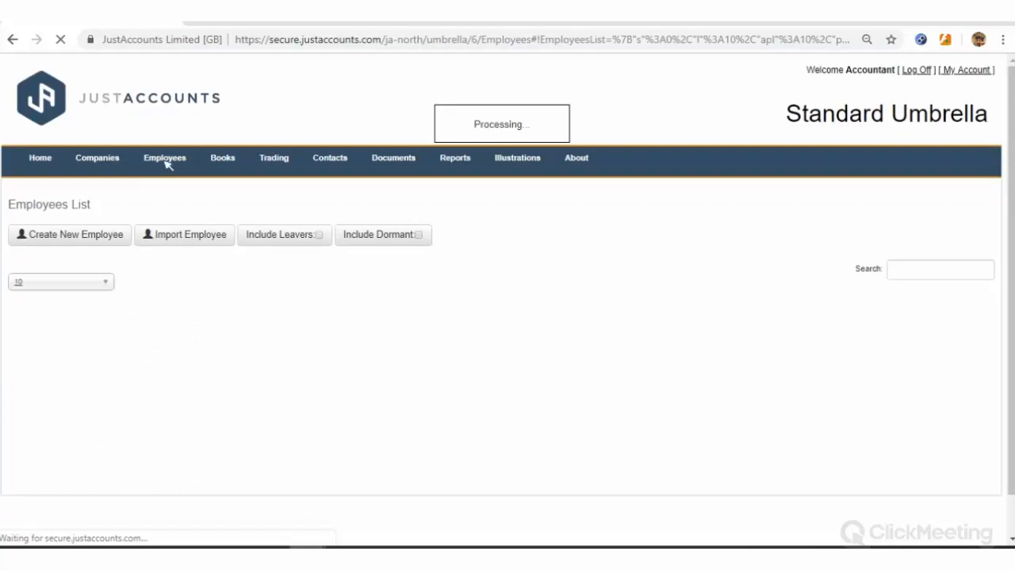
Create a new 13–19 Aug 2018 timesheet for contract 39 from the Timesheets list
{"action": "mouse_move", "coordinate": [165, 159]}
{"action": "left_click", "coordinate": [168, 206]}
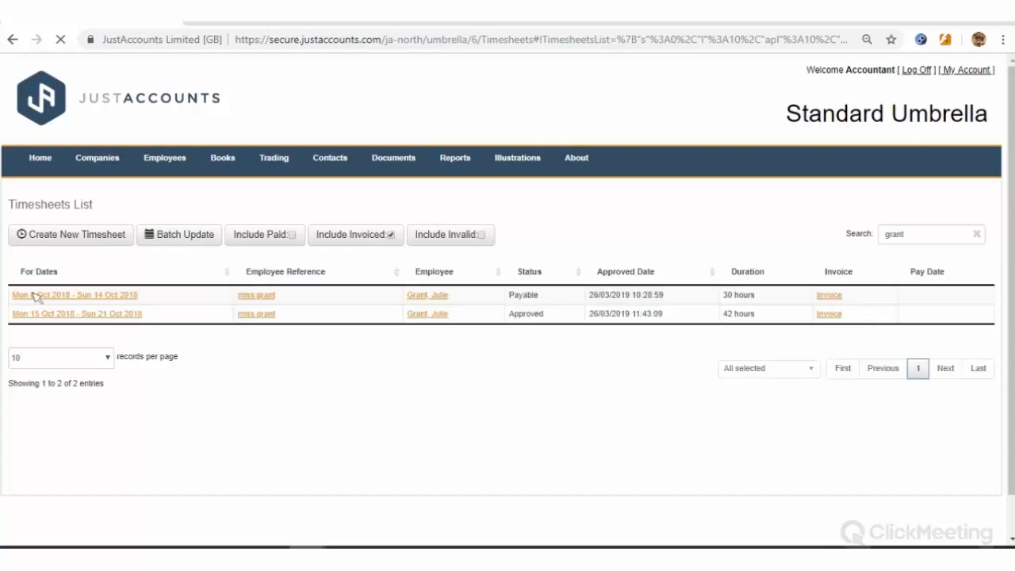
{"action": "left_click", "coordinate": [77, 242]}
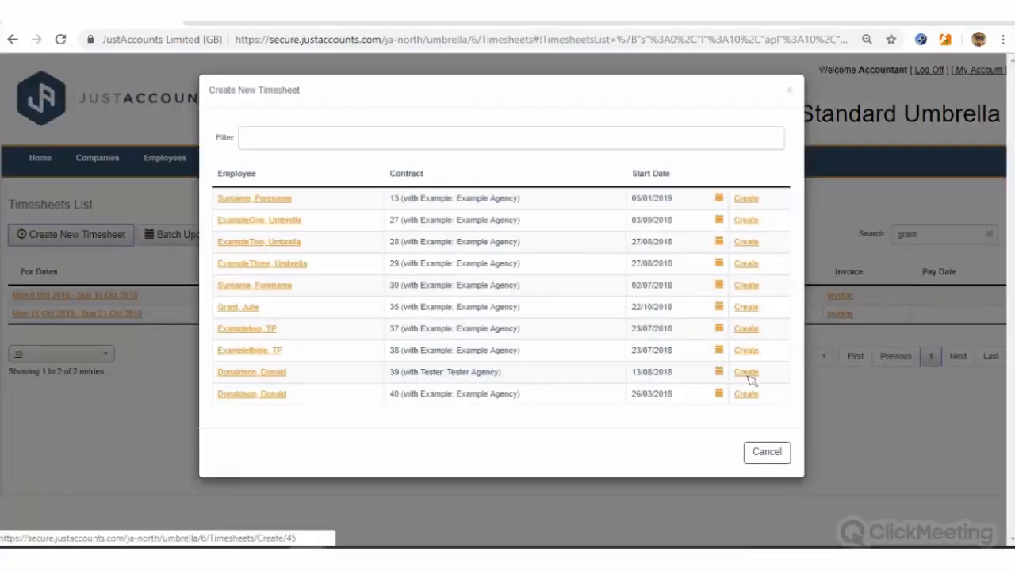
{"action": "left_click", "coordinate": [746, 373]}
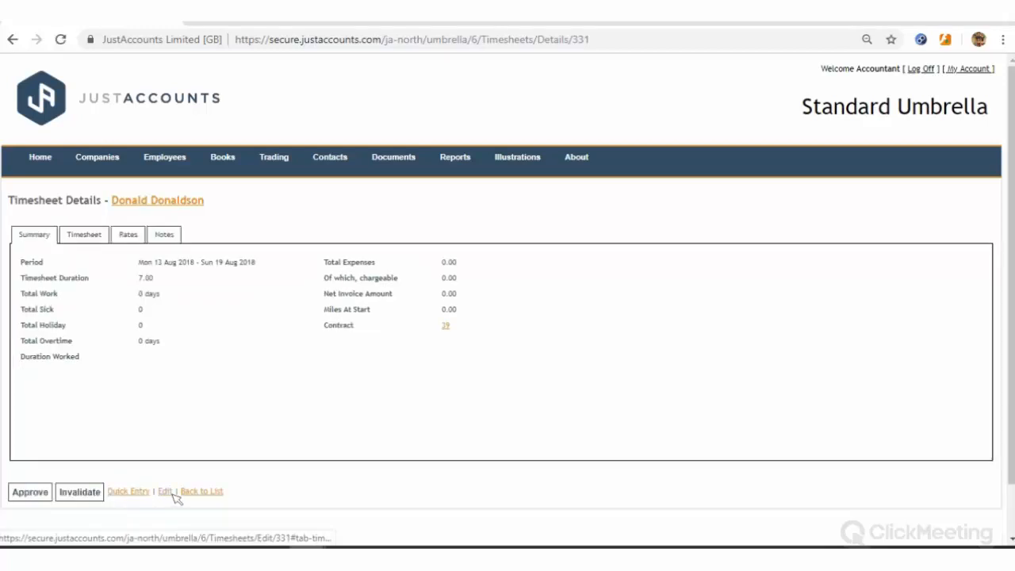
Enter 10, 15 and 15 hours for Monday to Wednesday and save the 40-hour timesheet
{"action": "left_click", "coordinate": [173, 493]}
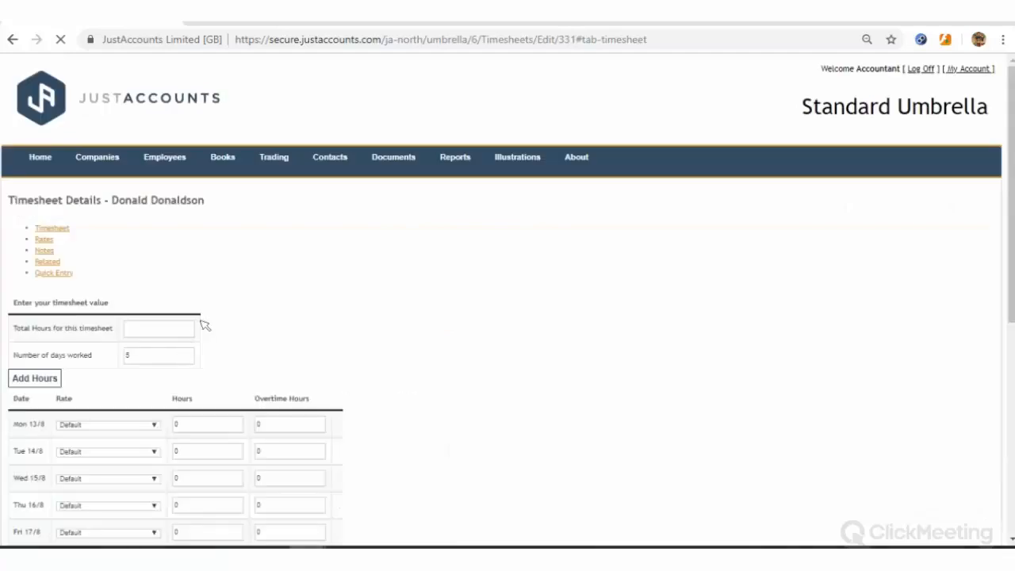
{"action": "scroll", "coordinate": [205, 325], "scroll_direction": "down", "scroll_amount": 2}
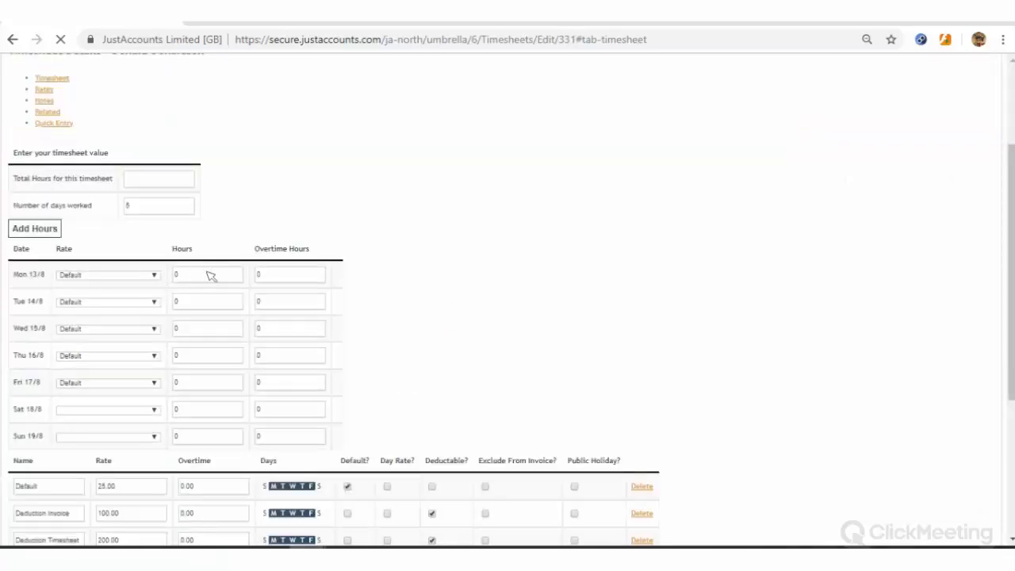
{"action": "scroll", "coordinate": [210, 270], "scroll_direction": "down", "scroll_amount": 1}
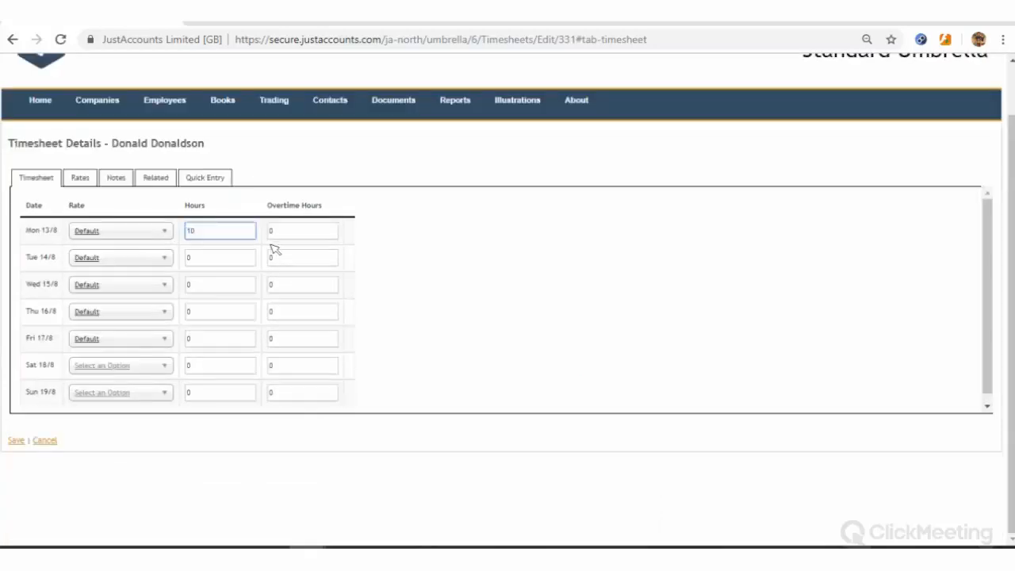
{"action": "key", "text": "Tab"}
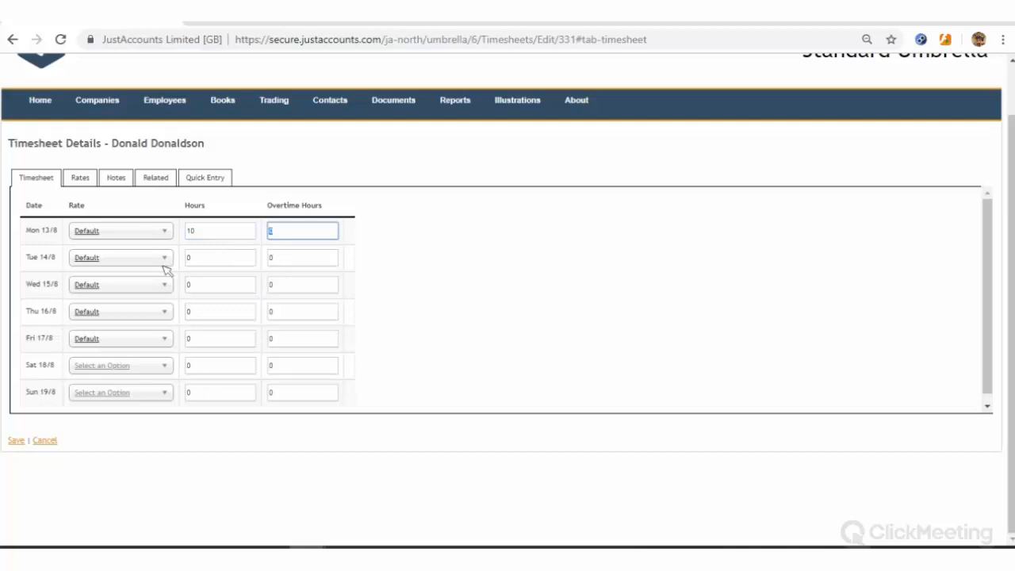
{"action": "key", "text": "Tab"}
{"action": "type", "text": "15"}
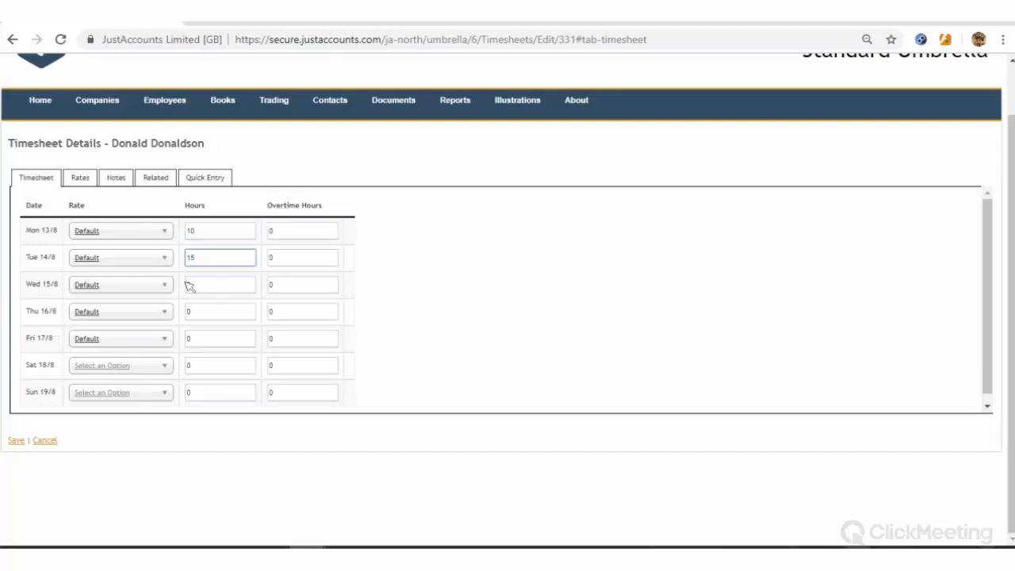
{"action": "left_click", "coordinate": [222, 293]}
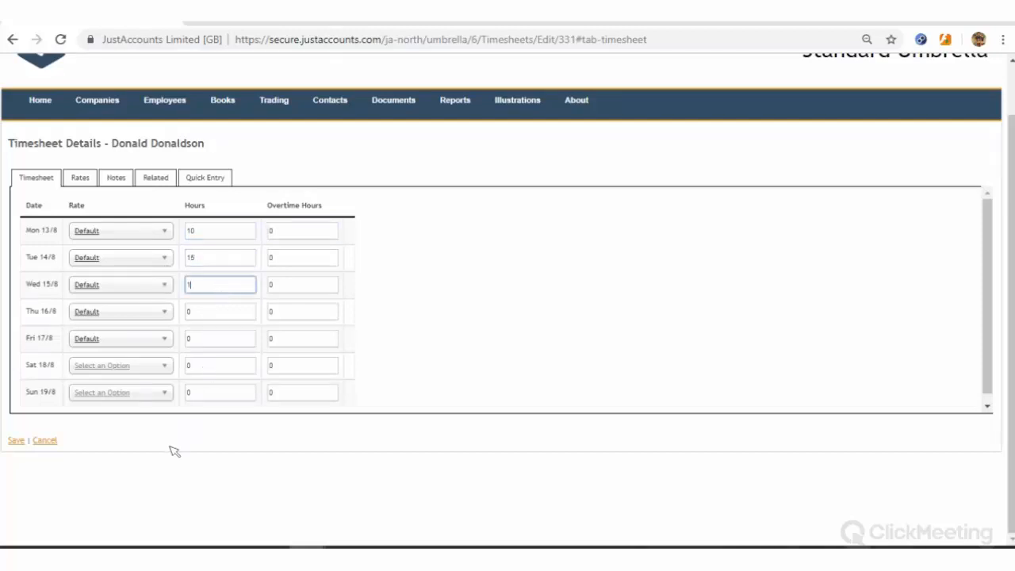
{"action": "type", "text": "15"}
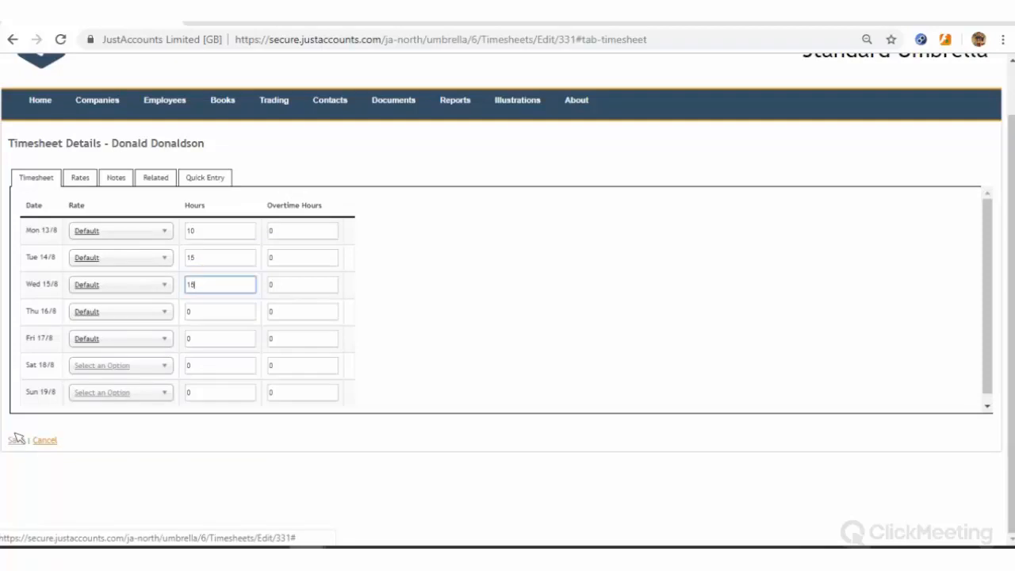
{"action": "left_click", "coordinate": [16, 440]}
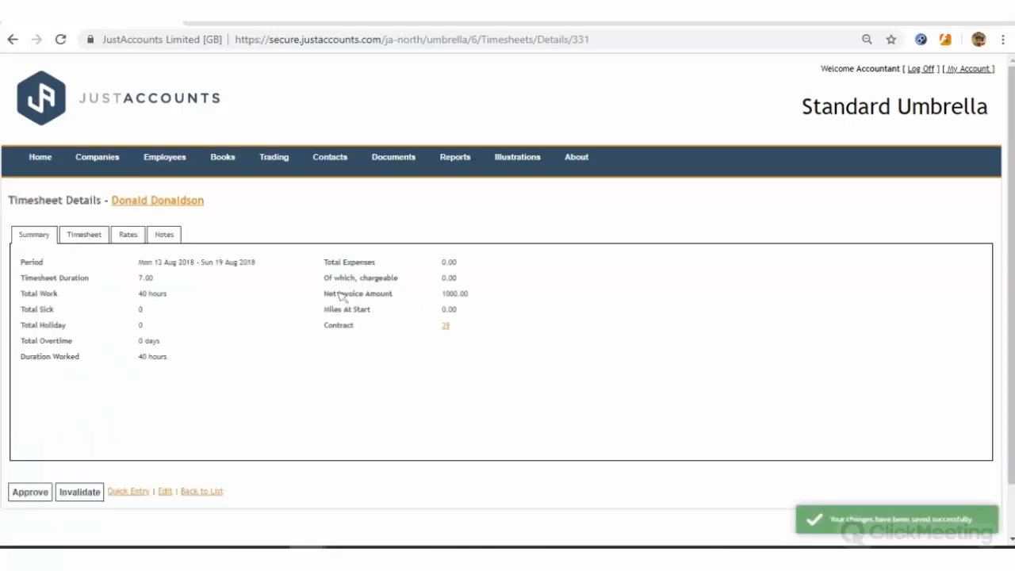
Reopen the timesheet and tick Exclude From Invoice on its Deduction Timesheet rate
{"action": "left_click_drag", "start_coordinate": [338, 295], "coordinate": [509, 294]}
{"action": "left_click", "coordinate": [166, 491]}
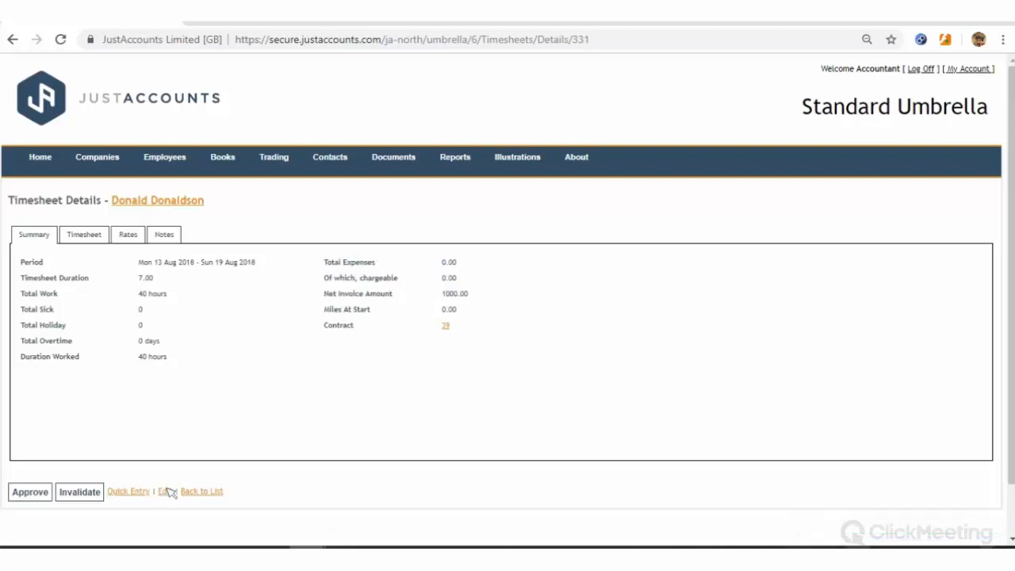
{"action": "left_click", "coordinate": [171, 493]}
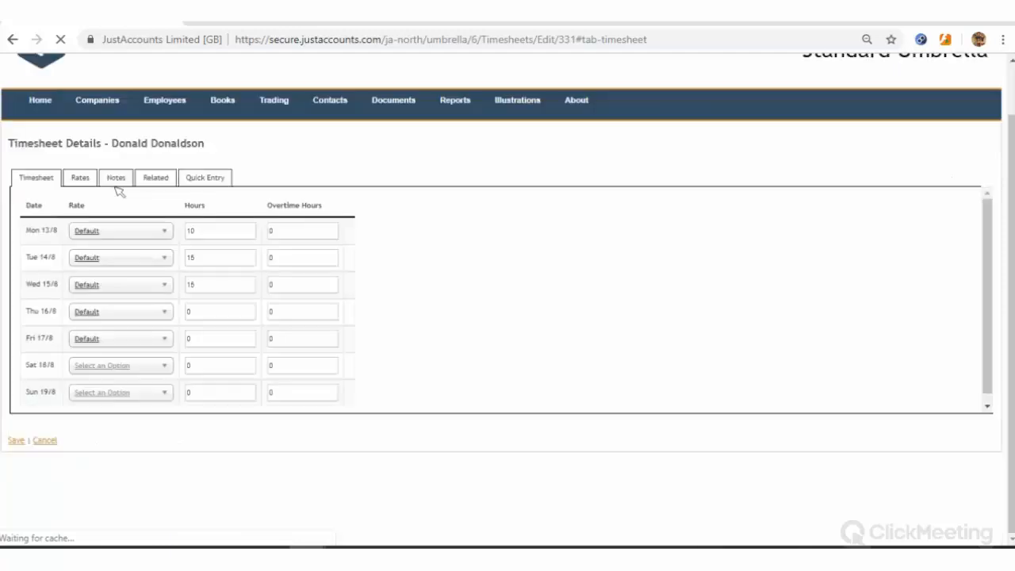
{"action": "left_click", "coordinate": [93, 181]}
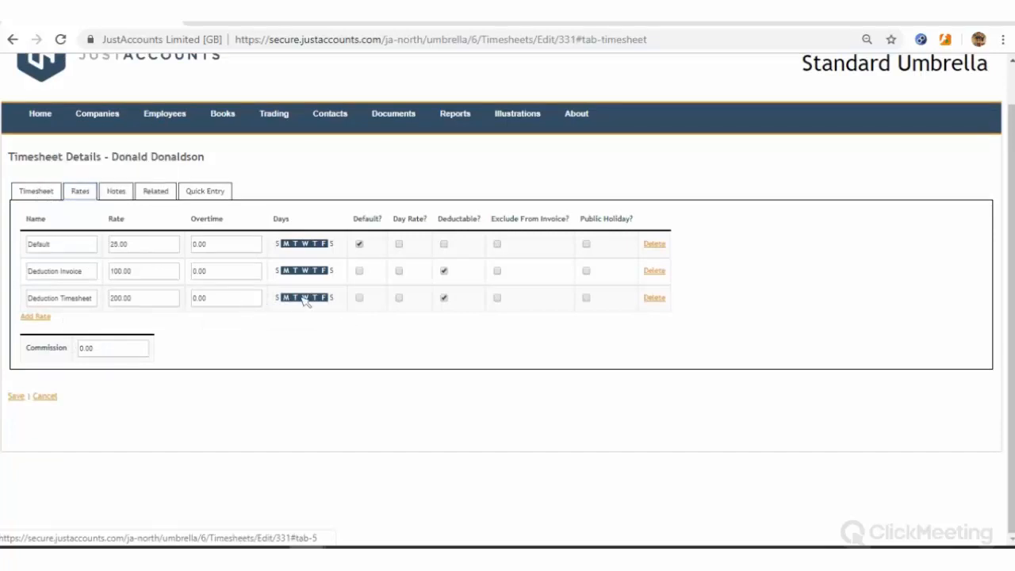
{"action": "left_click", "coordinate": [498, 299]}
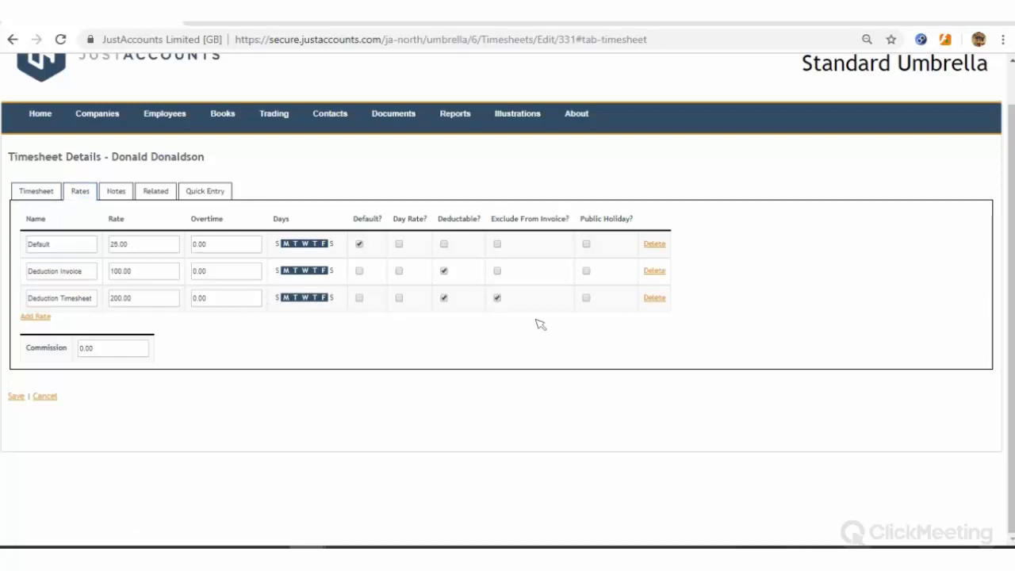
{"action": "left_click", "coordinate": [35, 190]}
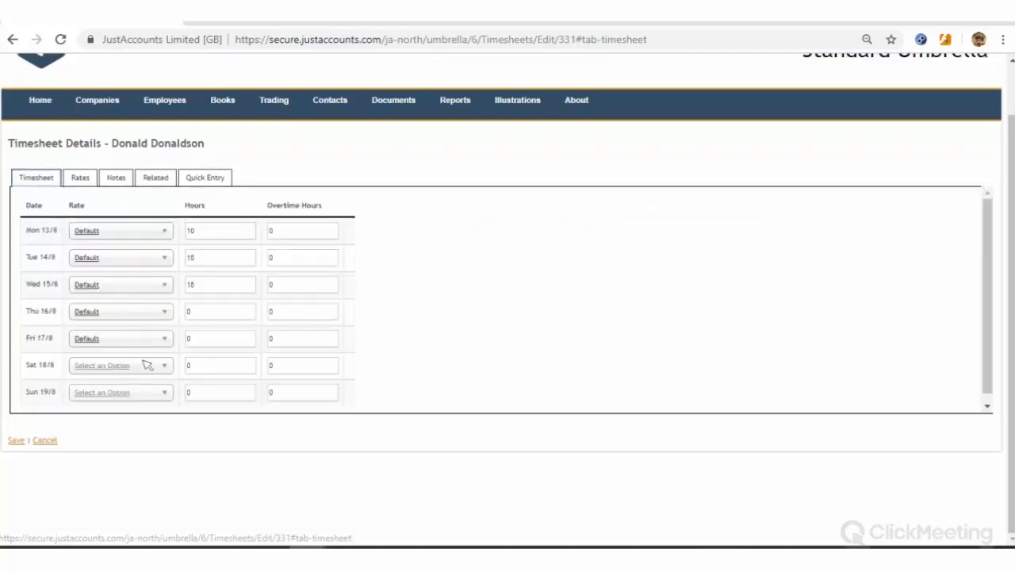
Charge 1 hour on Thu 16/8 at the Deduction Invoice rate and save the timesheet
{"action": "left_click", "coordinate": [133, 312]}
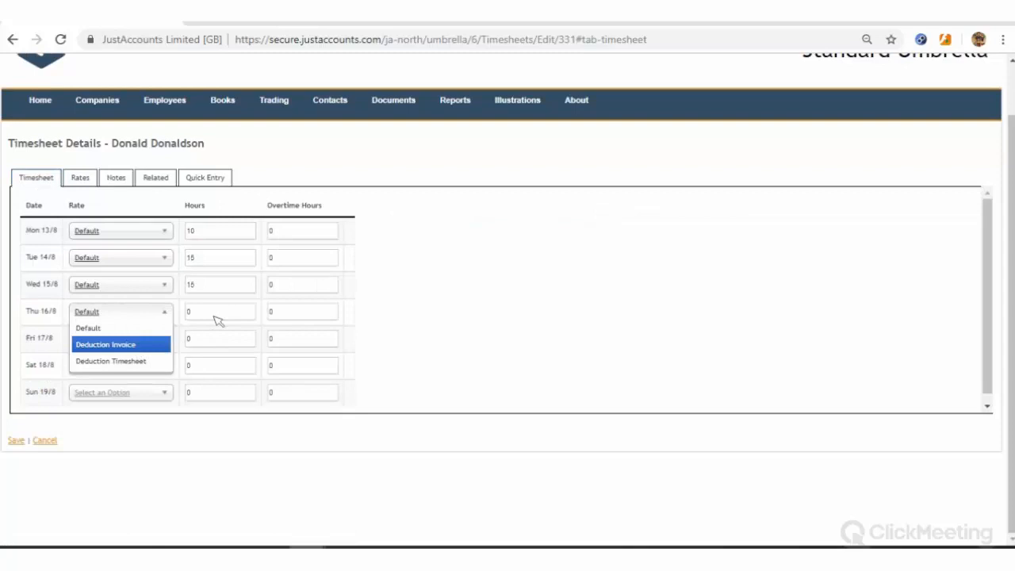
{"action": "left_click", "coordinate": [135, 344]}
{"action": "left_click_drag", "start_coordinate": [213, 315], "coordinate": [155, 315]}
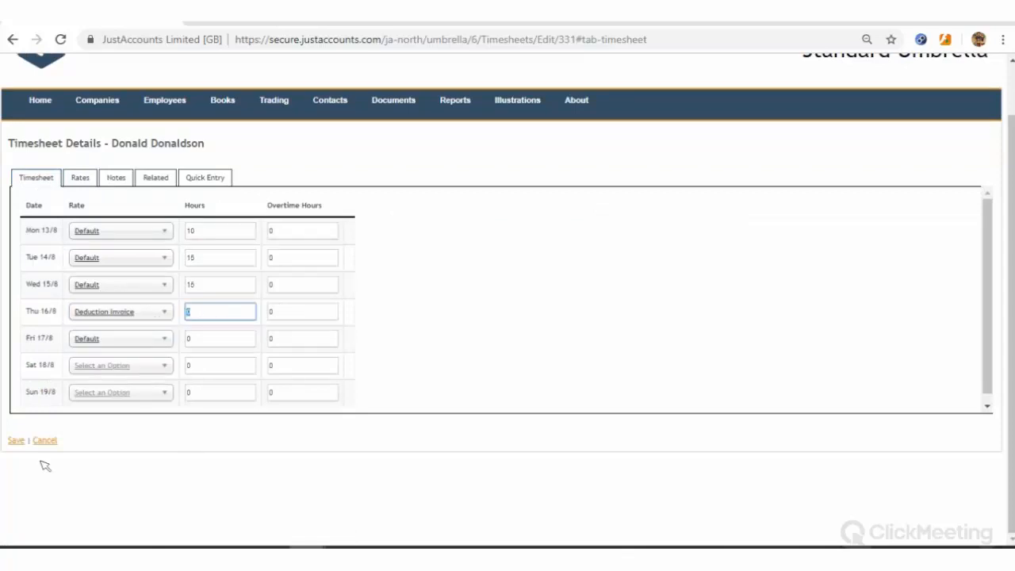
{"action": "type", "text": "1"}
{"action": "left_click", "coordinate": [16, 441]}
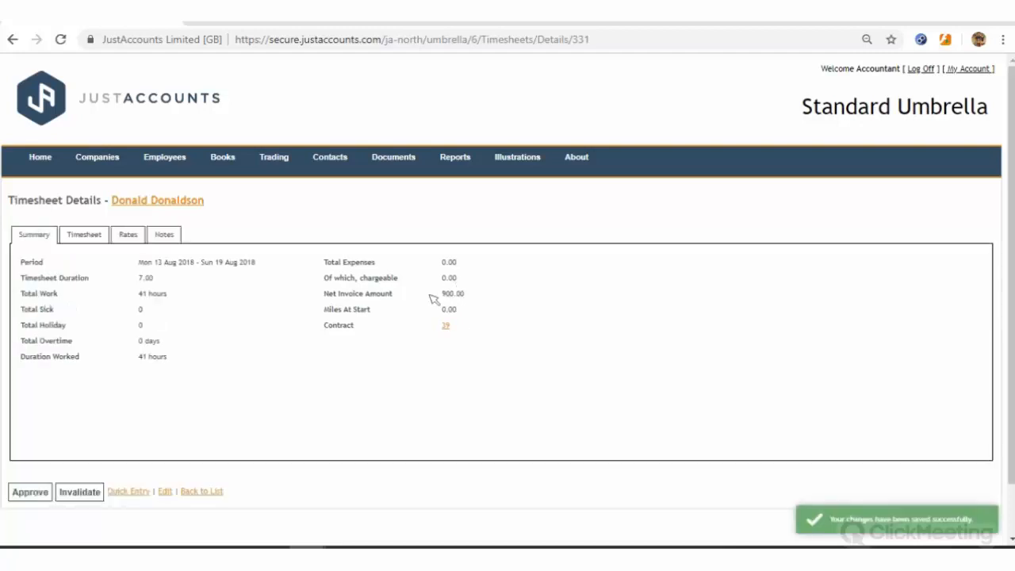
{"action": "left_click_drag", "start_coordinate": [431, 294], "coordinate": [448, 326]}
{"action": "left_click", "coordinate": [94, 501]}
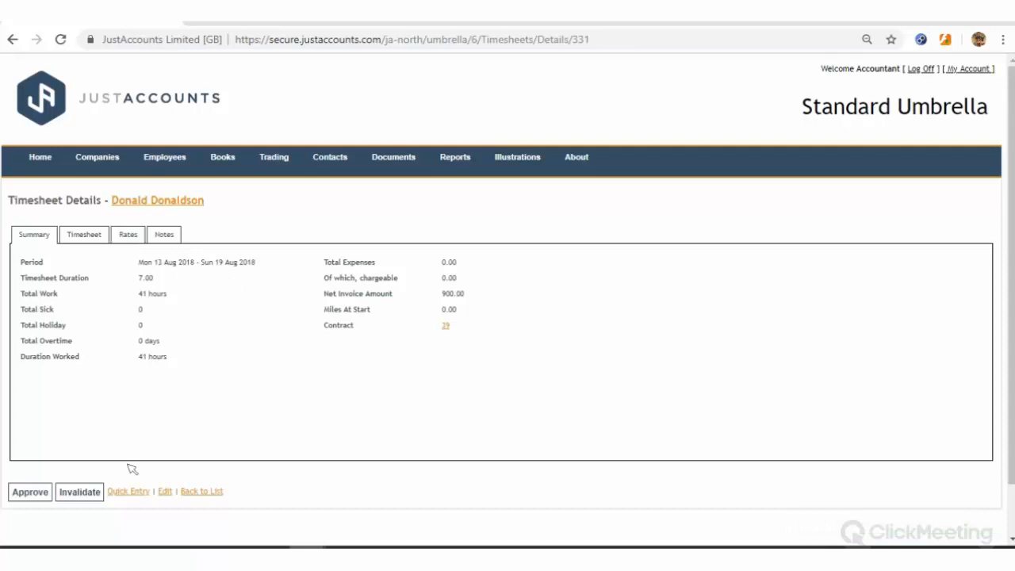
Charge 1 hour on Fri 17/8 at the Deduction Timesheet rate, saving the 42-hour timesheet
{"action": "left_click", "coordinate": [165, 492]}
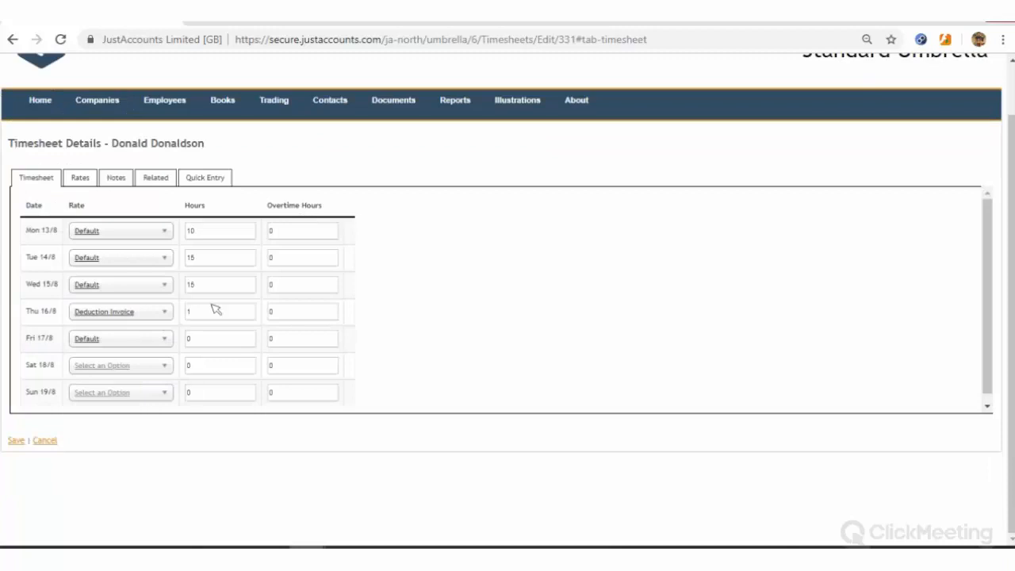
{"action": "left_click", "coordinate": [136, 339]}
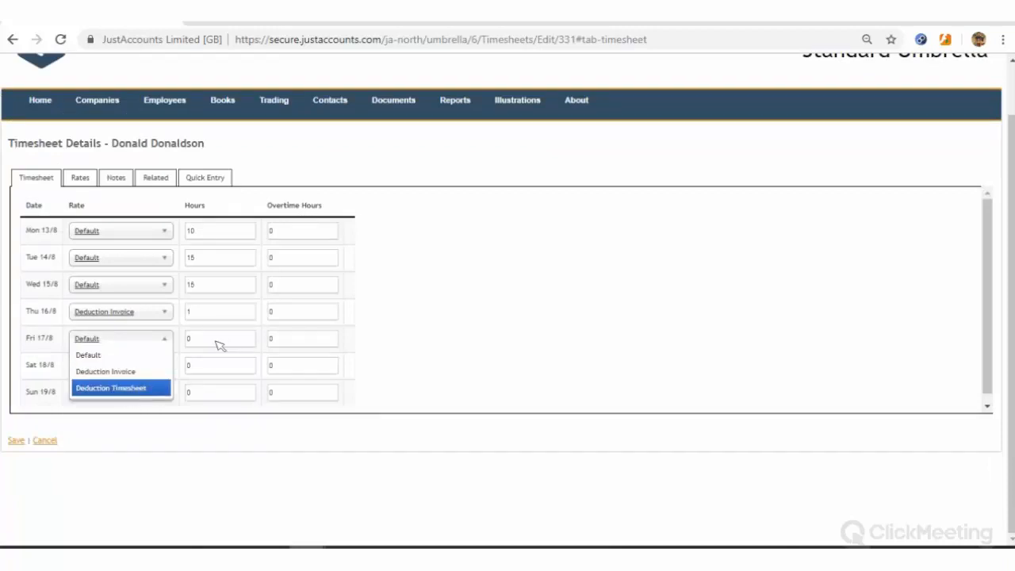
{"action": "left_click", "coordinate": [165, 341]}
{"action": "left_click", "coordinate": [196, 343]}
{"action": "type", "text": "1"}
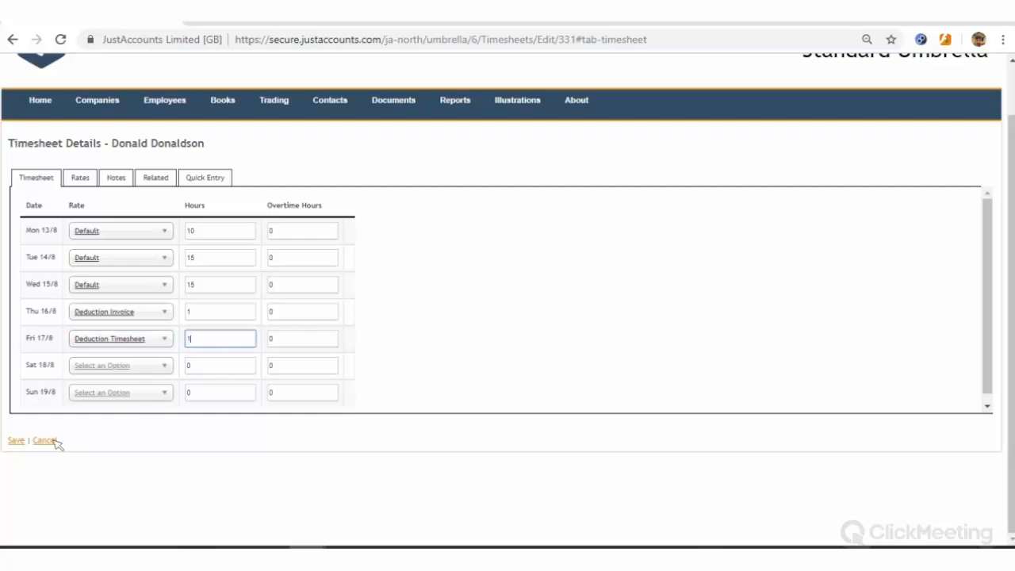
{"action": "left_click", "coordinate": [15, 440]}
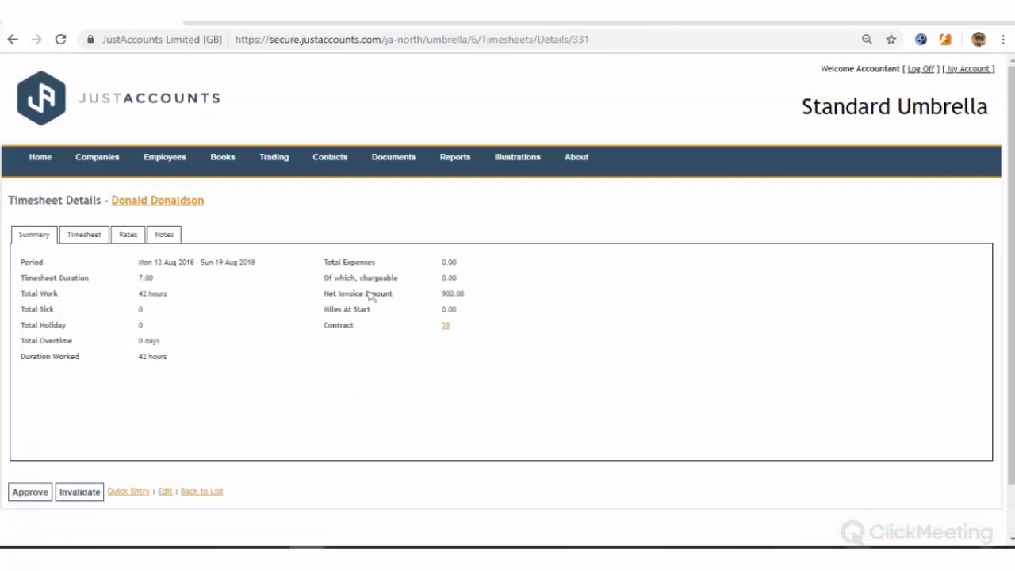
Review the daily hours, approve the 13–19 Aug timesheet and raise invoice 85 at 900.00 net
{"action": "left_click", "coordinate": [94, 236]}
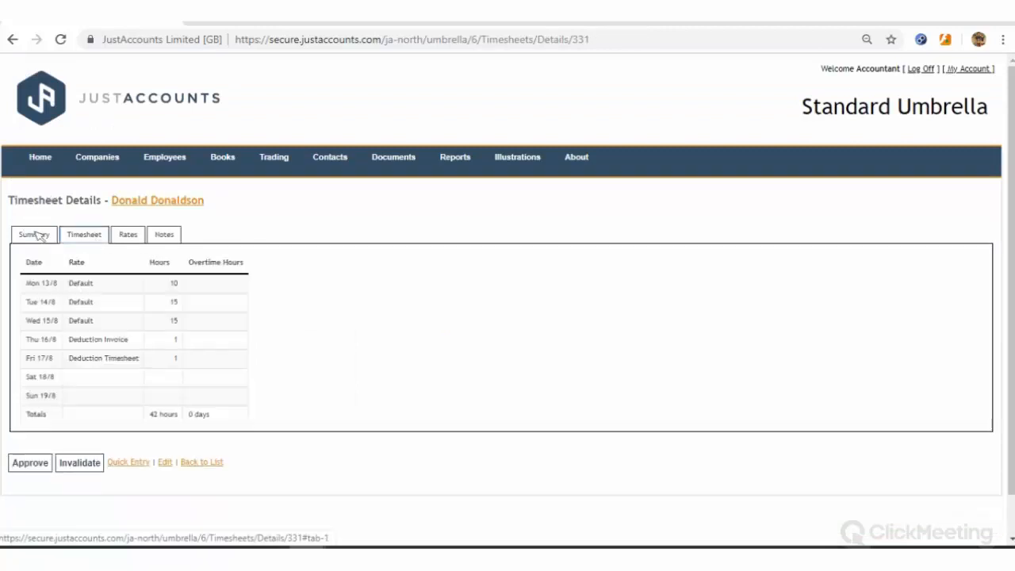
{"action": "left_click", "coordinate": [36, 236]}
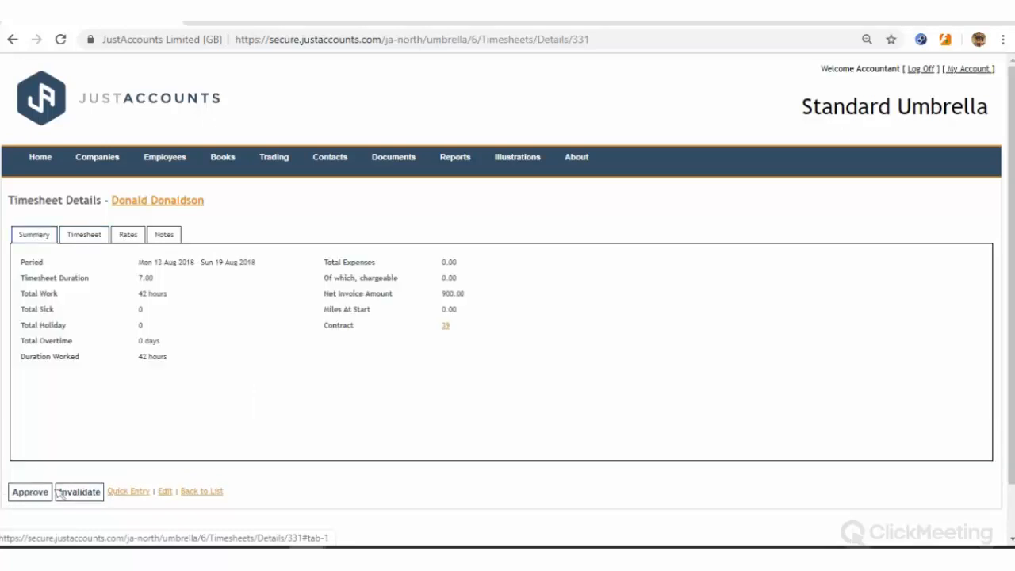
{"action": "left_click", "coordinate": [30, 492]}
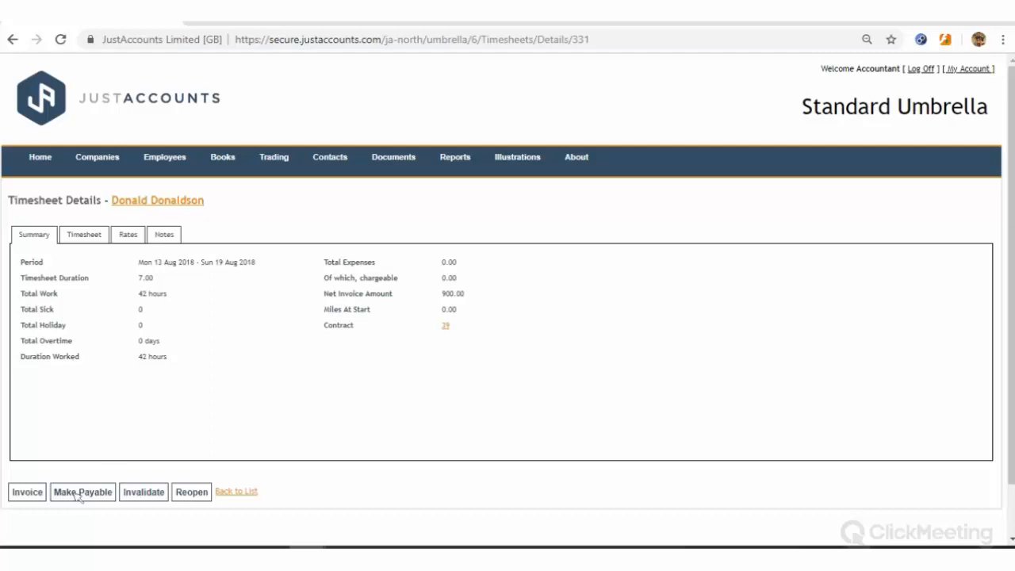
{"action": "left_click", "coordinate": [28, 492]}
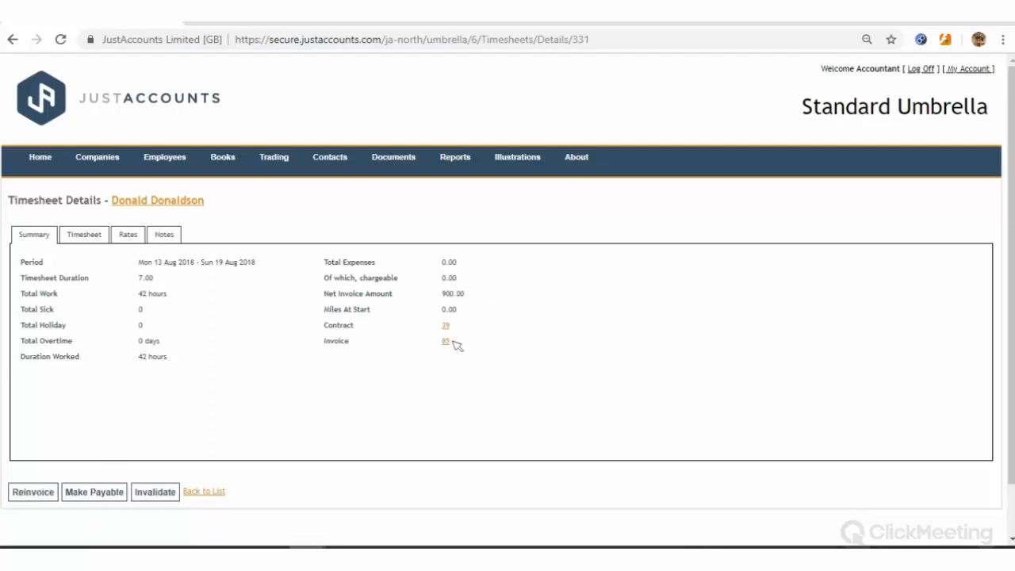
Open invoice 85, check its line items and deduction, and post it
{"action": "left_click", "coordinate": [445, 343]}
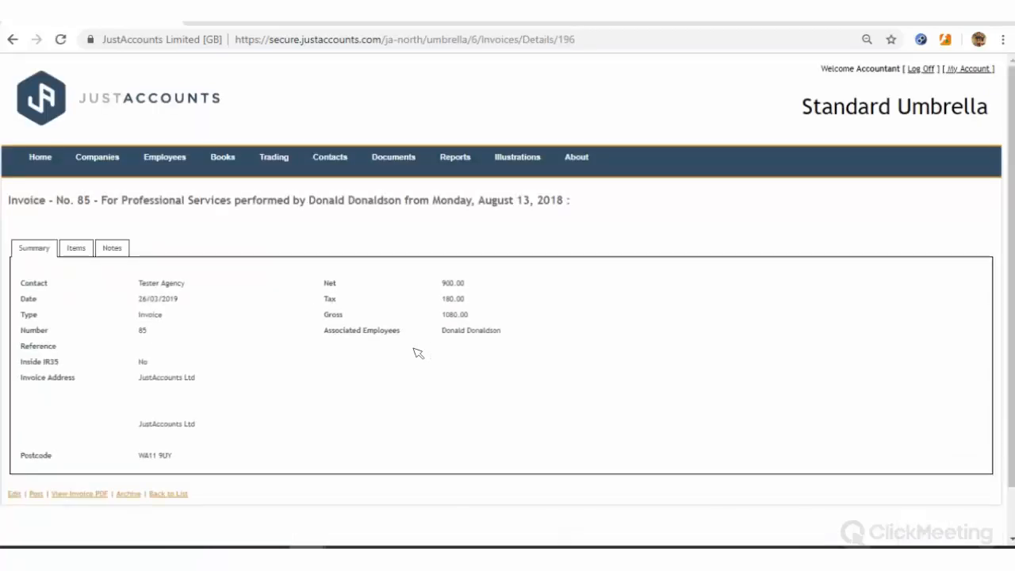
{"action": "left_click", "coordinate": [78, 252]}
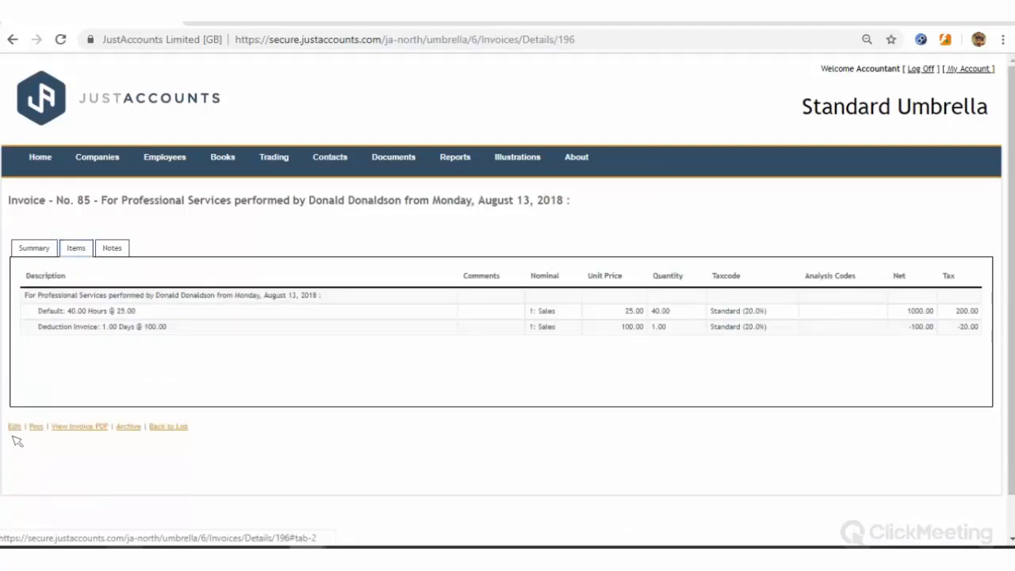
{"action": "left_click", "coordinate": [39, 427]}
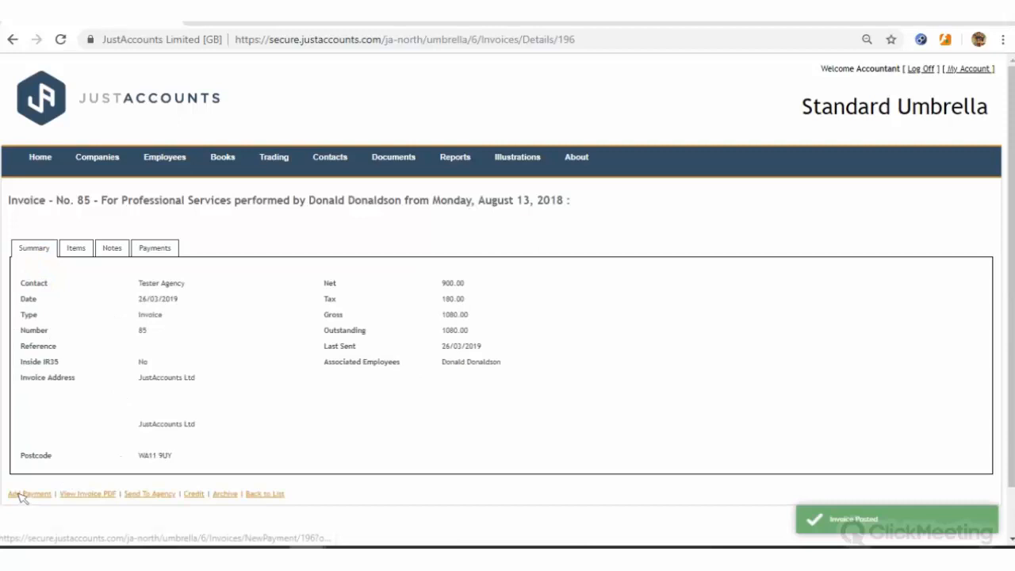
Post a 1080.00 payment with reference 'payment' against invoice 85, clearing the balance
{"action": "left_click", "coordinate": [21, 494]}
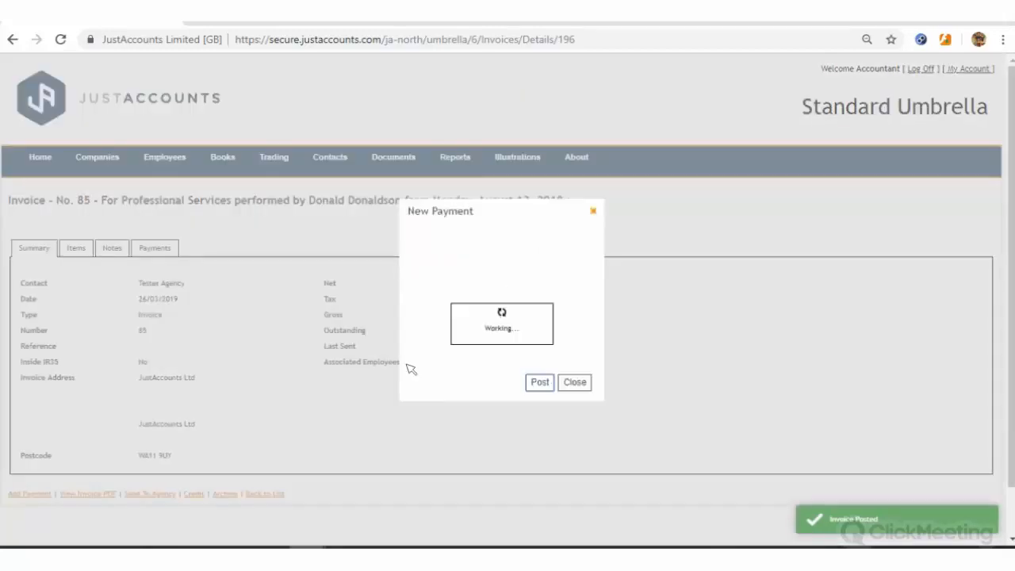
{"action": "left_click", "coordinate": [512, 287]}
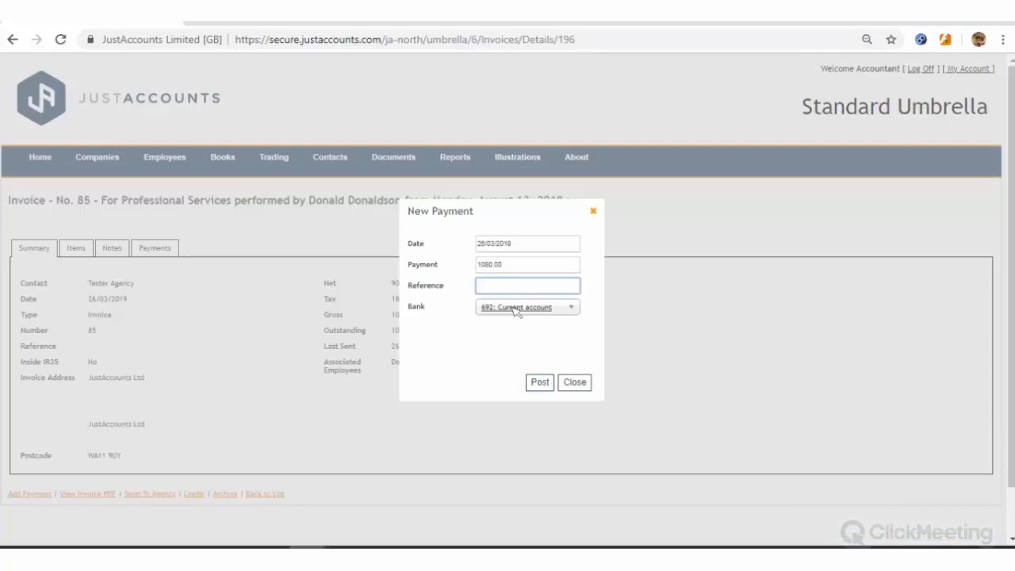
{"action": "type", "text": "payment"}
{"action": "left_click", "coordinate": [497, 384]}
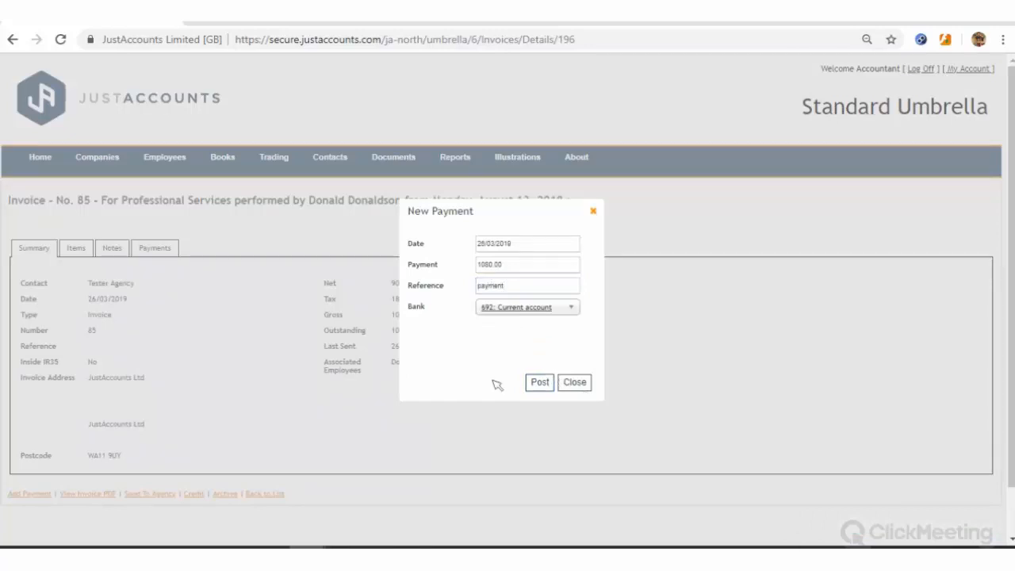
{"action": "left_click", "coordinate": [564, 383]}
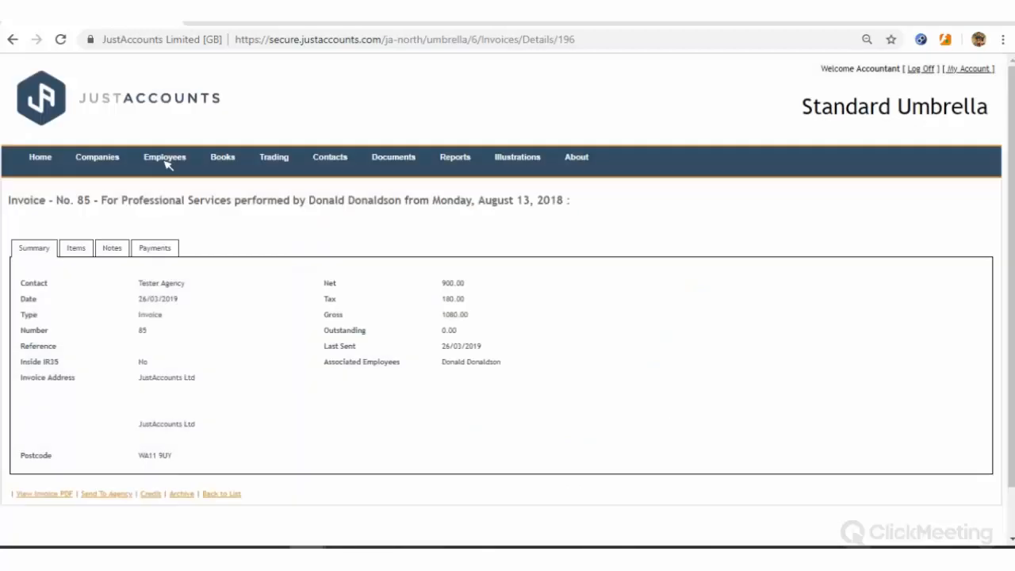
Reopen the Payable Mon 13 Aug 2018 timesheet from the full list and view its 42-hour daily grid
{"action": "mouse_move", "coordinate": [168, 161]}
{"action": "left_click", "coordinate": [165, 206]}
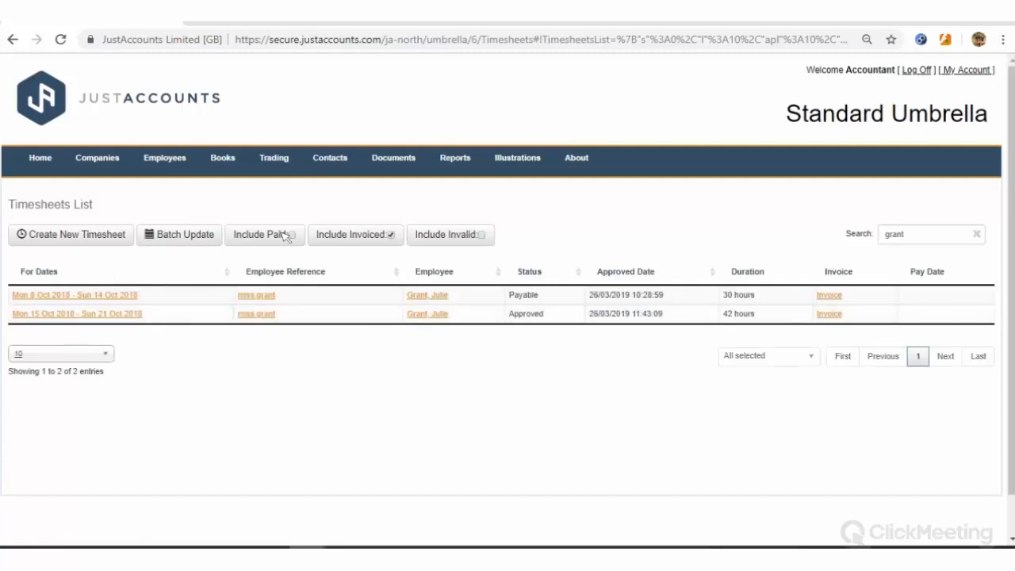
{"action": "left_click", "coordinate": [976, 233]}
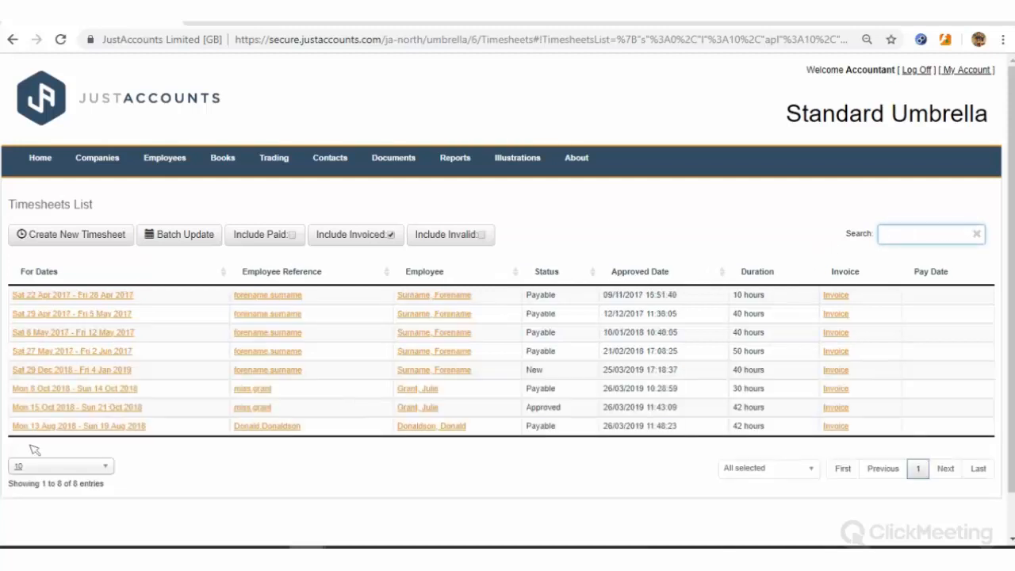
{"action": "left_click", "coordinate": [69, 429]}
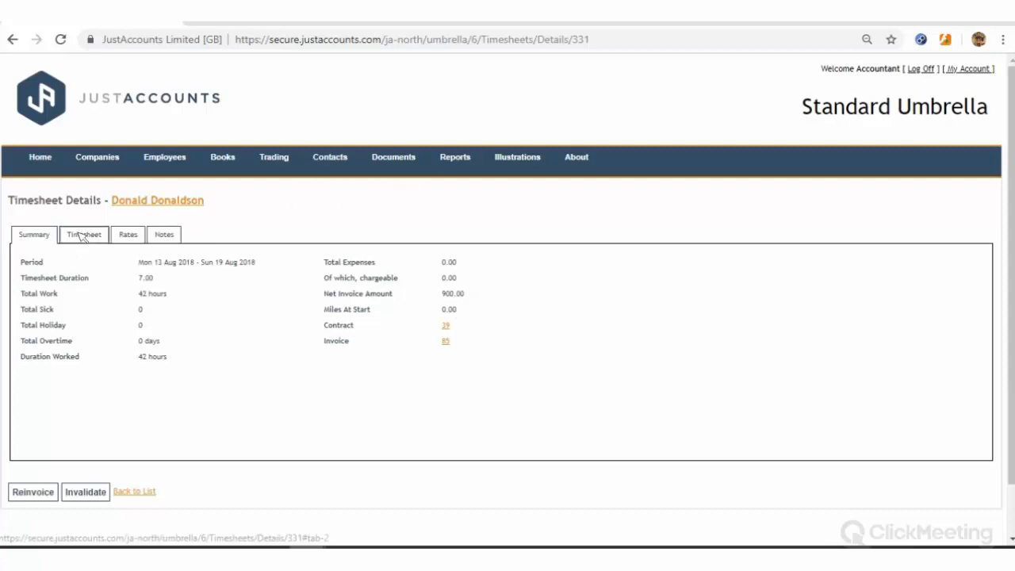
{"action": "left_click", "coordinate": [82, 235]}
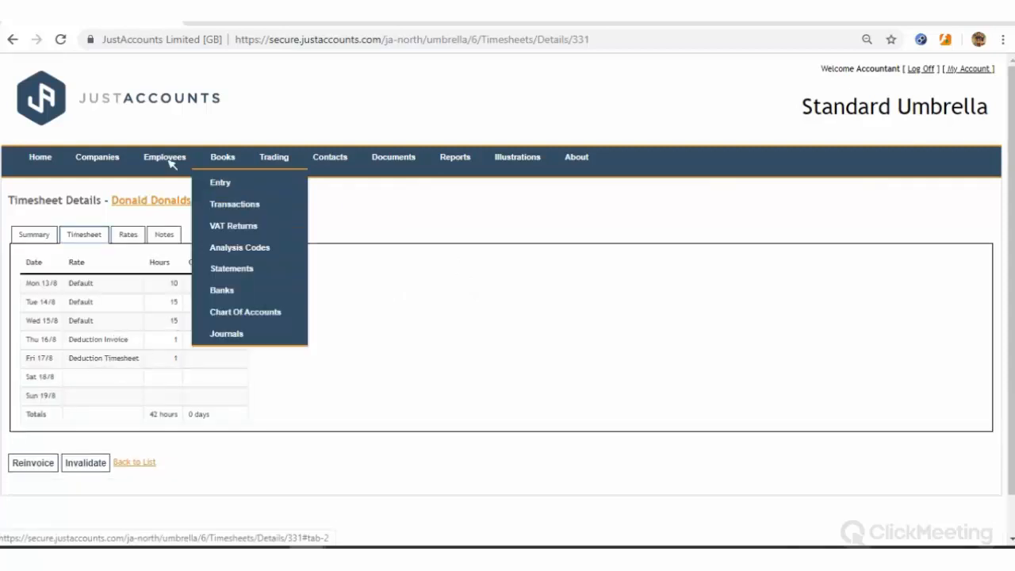
Create a 2019 Payrun payroll batch with late submission reason 'G: Reasonable excuse'
{"action": "mouse_move", "coordinate": [167, 159]}
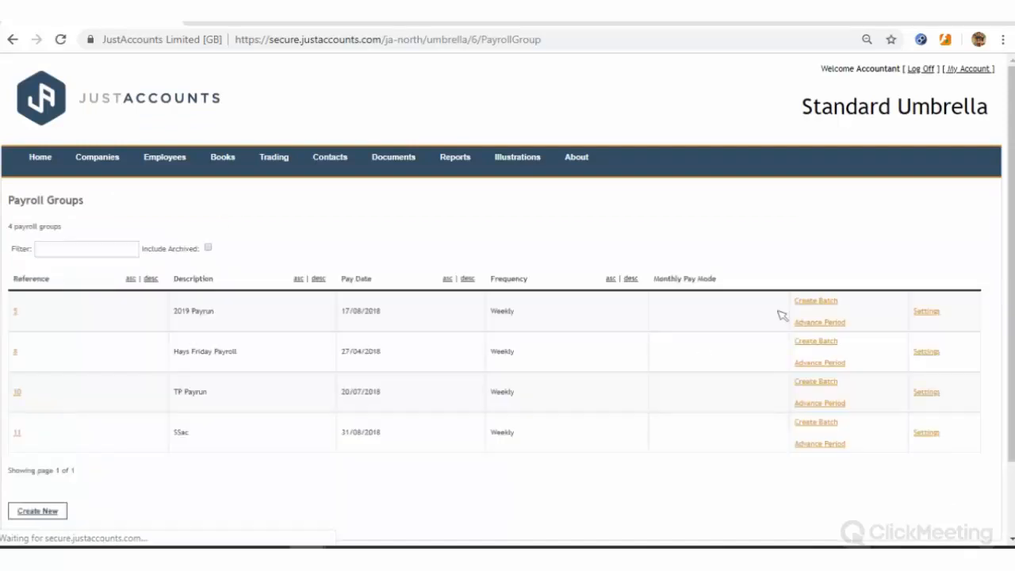
{"action": "left_click", "coordinate": [563, 234]}
{"action": "left_click", "coordinate": [476, 349]}
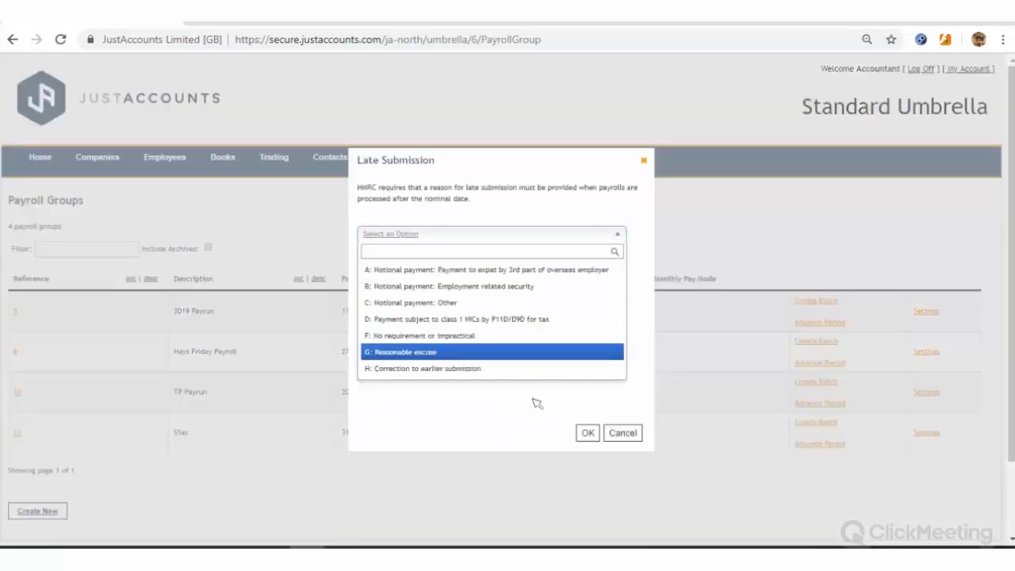
{"action": "left_click", "coordinate": [587, 431]}
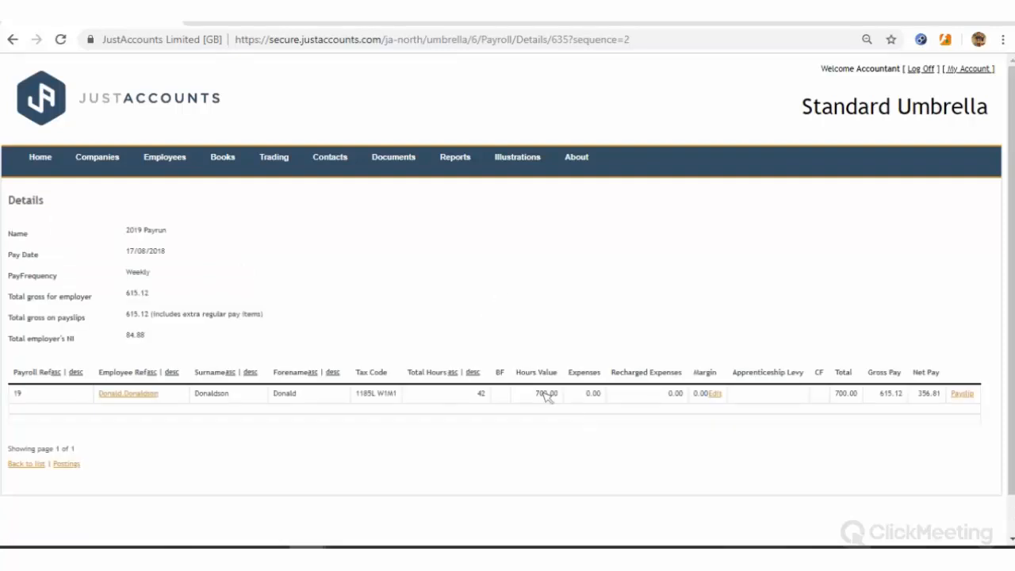
Expand the employee's payslip: Basic Pay 42 hours at 7.83, Holiday 66.25, Additional 220.01, PAYE -246.00
{"action": "double_click", "coordinate": [558, 393]}
{"action": "left_click", "coordinate": [624, 428]}
{"action": "left_click", "coordinate": [962, 394]}
{"action": "scroll", "coordinate": [833, 399], "scroll_direction": "down", "scroll_amount": 1}
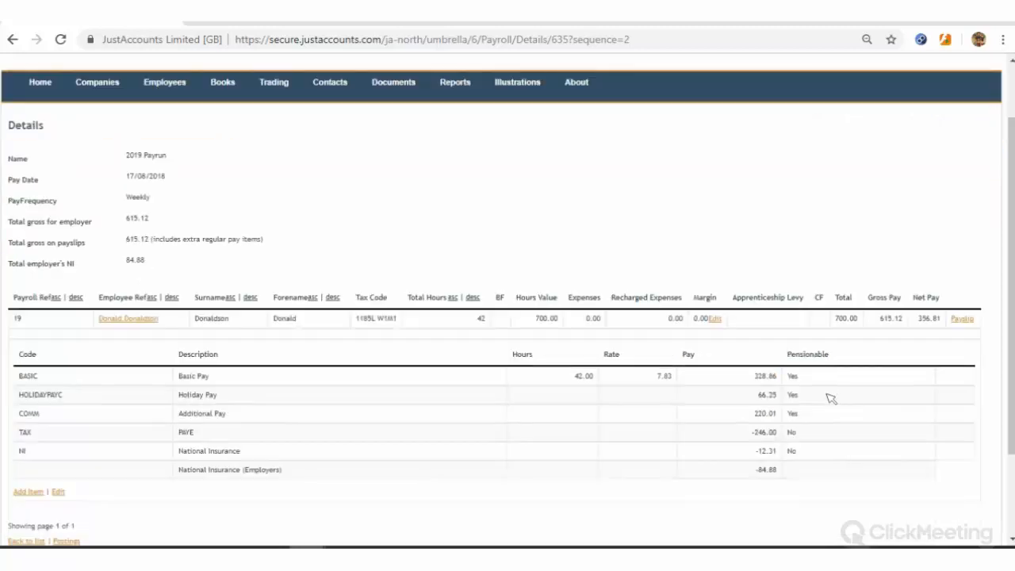